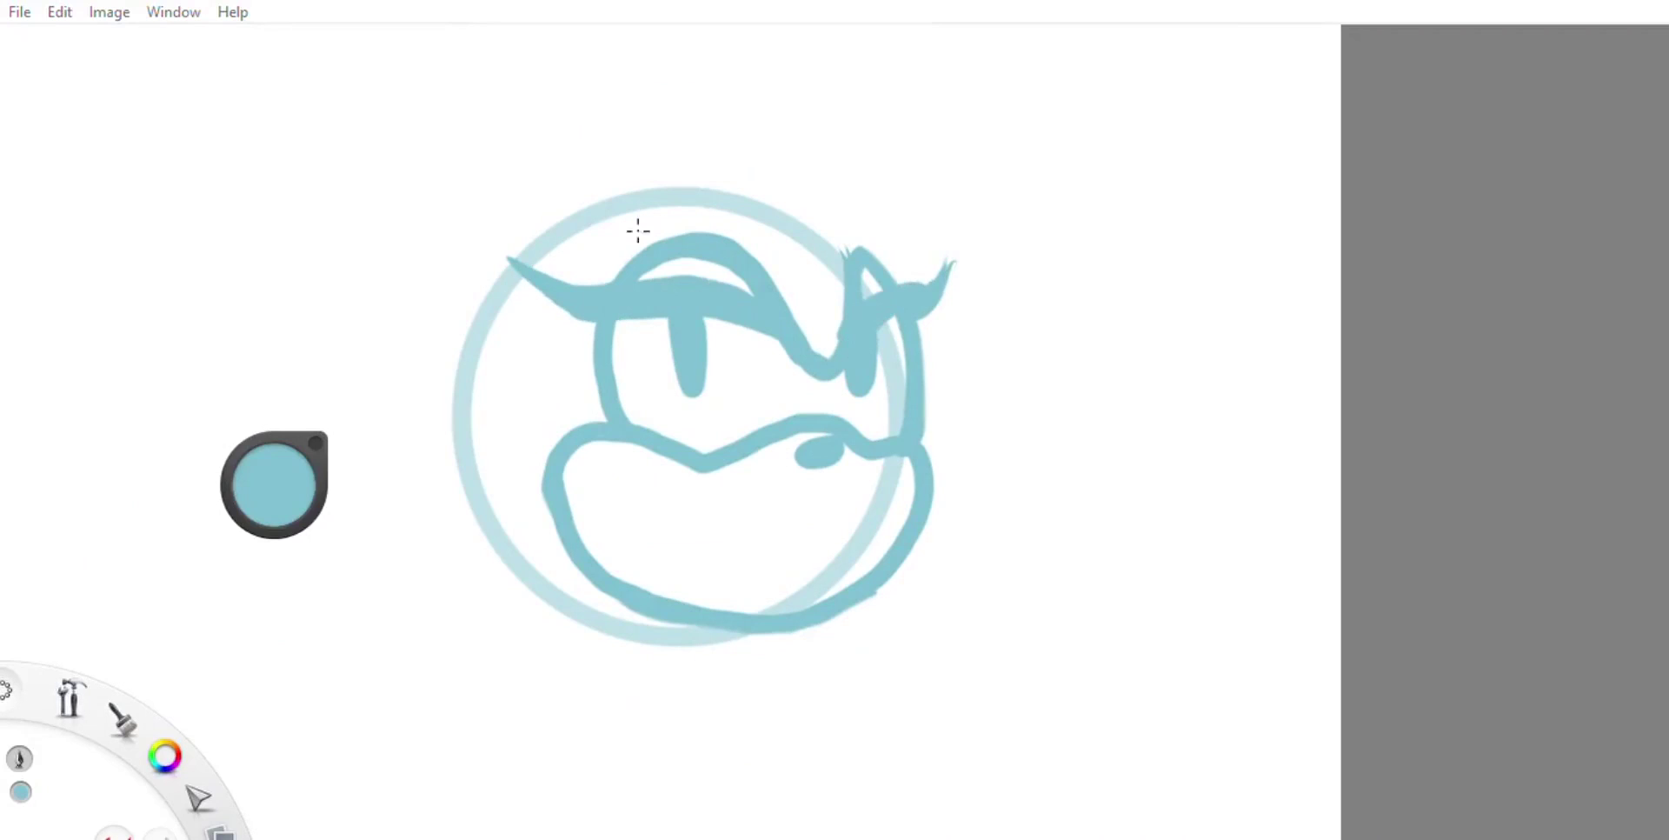
Step: Sketch an open, smiling mouth on the muzzle below the nose
{"action": "left_click_drag", "start_coordinate": [691, 504], "coordinate": [850, 518]}
{"action": "key", "text": "ctrl+z"}
{"action": "mouse_move", "coordinate": [683, 491]}
{"action": "left_mouse_down"}
{"action": "mouse_move", "coordinate": [826, 504]}
{"action": "mouse_move", "coordinate": [835, 526]}
{"action": "left_mouse_up"}
{"action": "key", "text": "ctrl+z"}
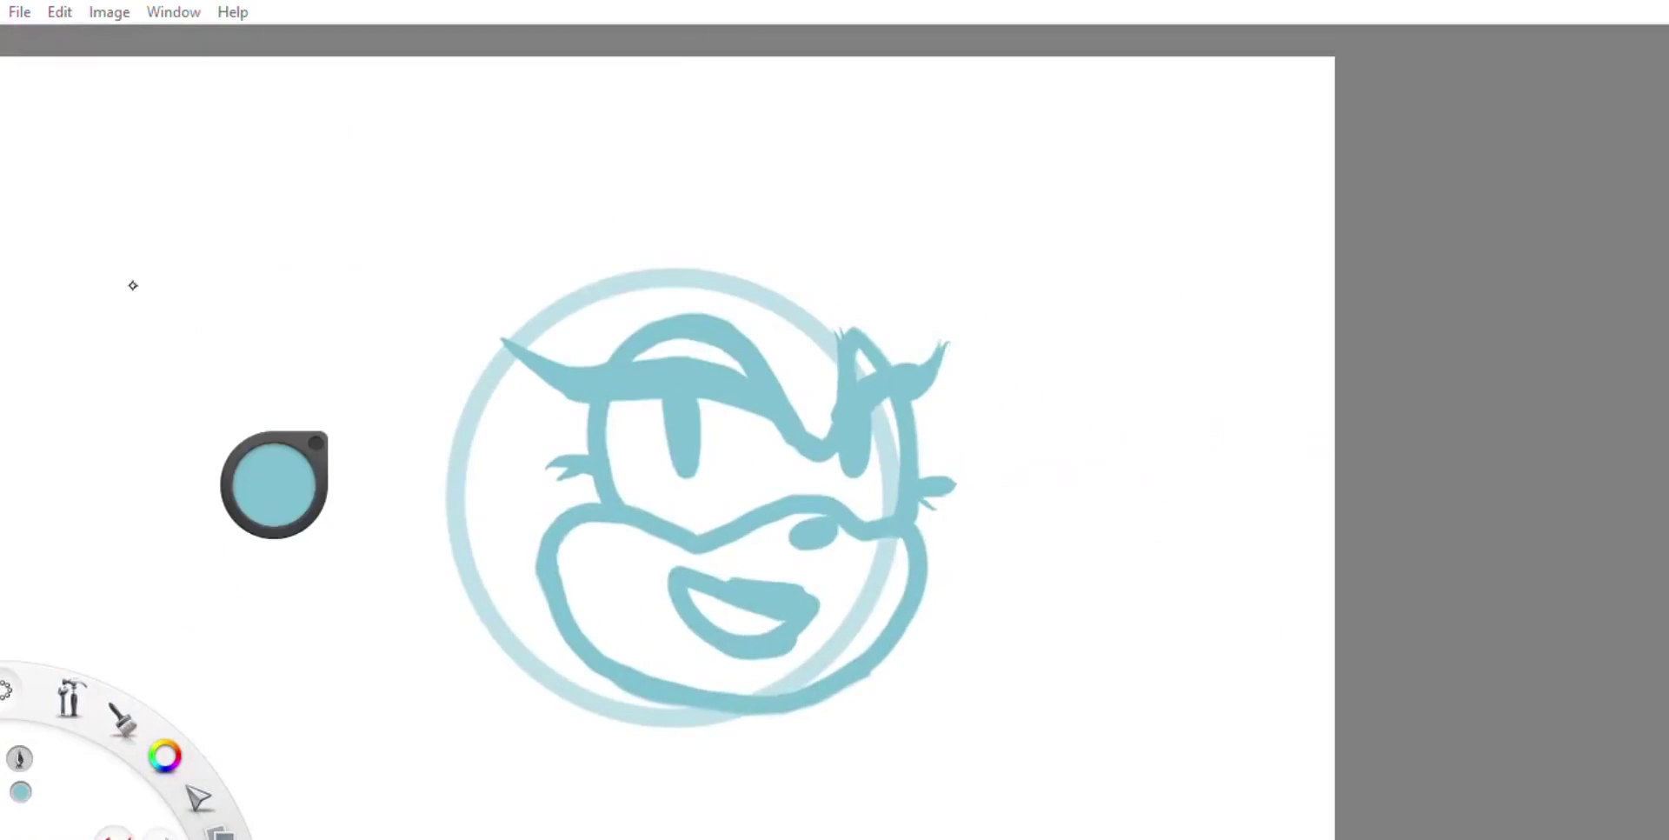
Step: Sketch two pointed ears with inner-ear marks on top of the head circle
{"action": "left_click_drag", "start_coordinate": [513, 308], "coordinate": [658, 282]}
{"action": "left_click_drag", "start_coordinate": [841, 334], "coordinate": [913, 209]}
{"action": "key", "text": "ctrl+z"}
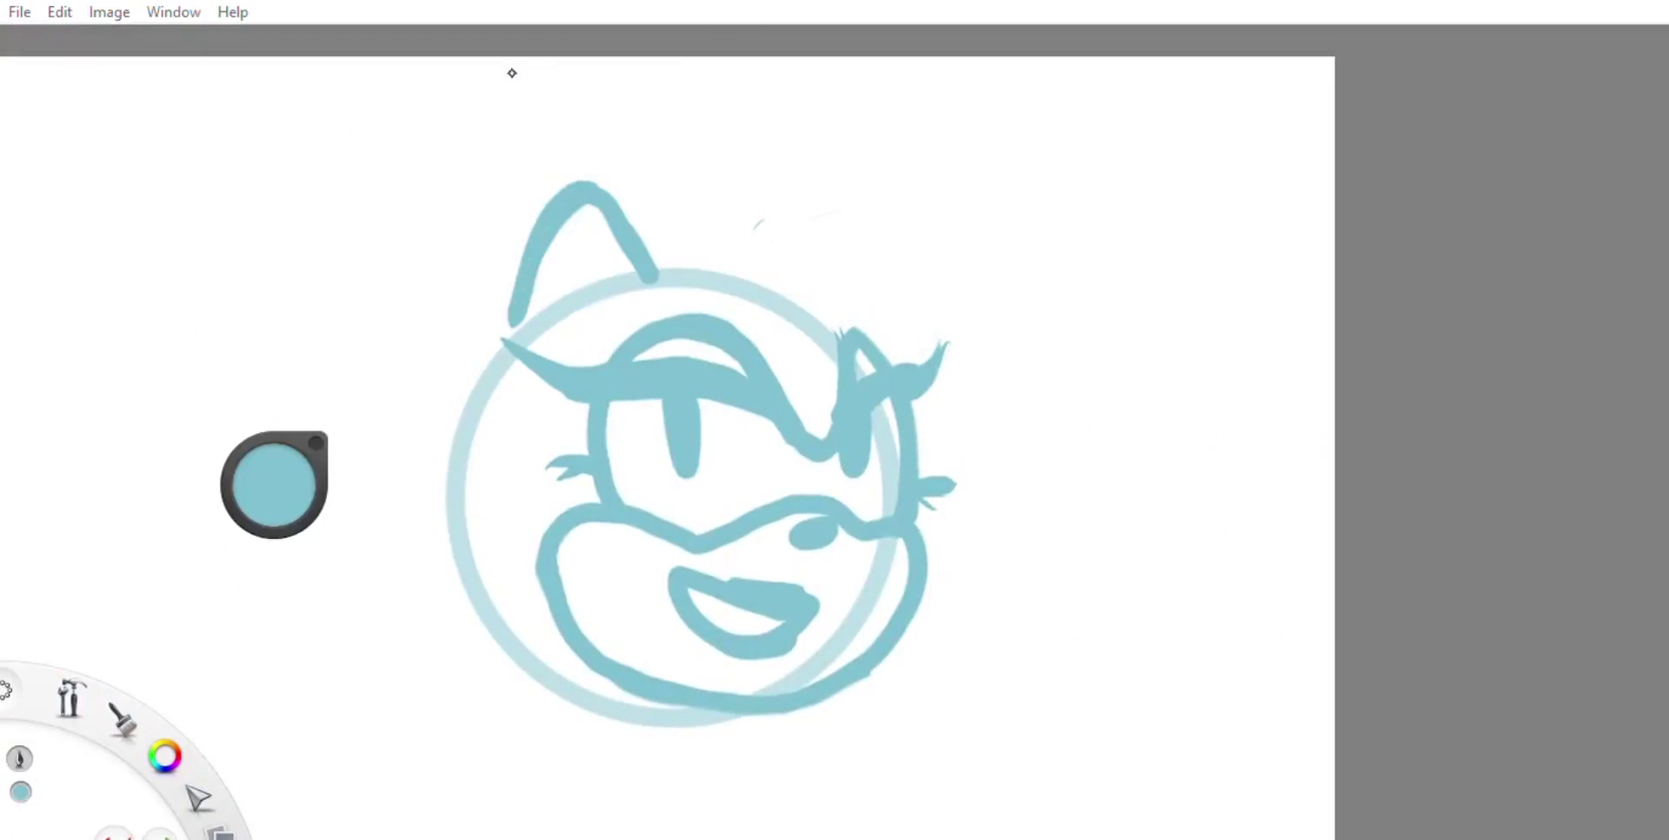
{"action": "left_click_drag", "start_coordinate": [602, 219], "coordinate": [613, 308]}
{"action": "left_click_drag", "start_coordinate": [785, 265], "coordinate": [904, 322]}
{"action": "left_click_drag", "start_coordinate": [887, 250], "coordinate": [869, 326]}
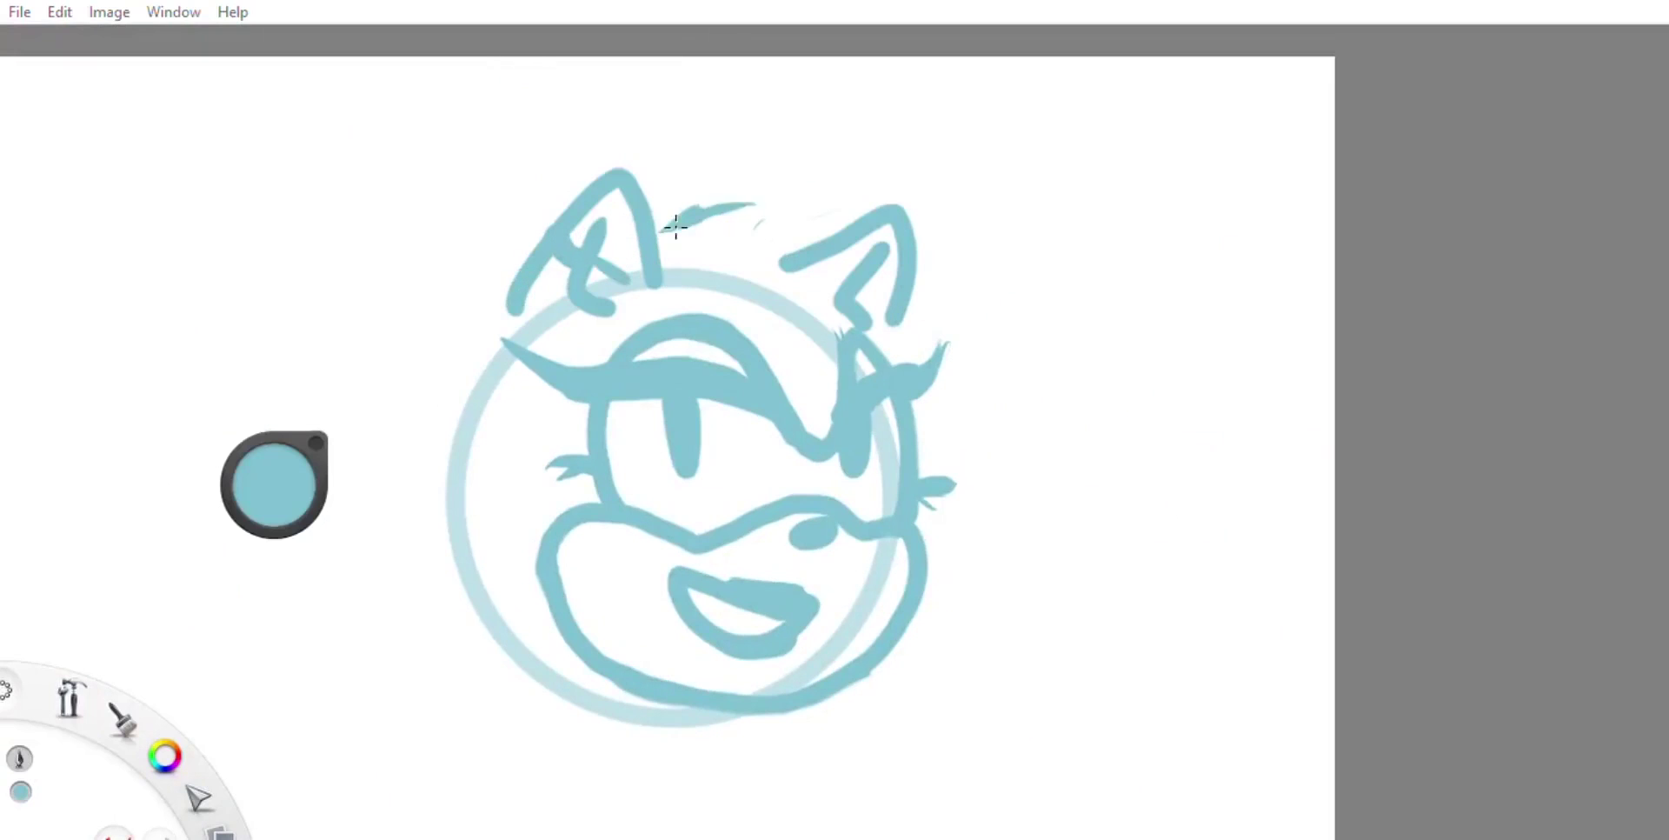
{"action": "left_click_drag", "start_coordinate": [676, 226], "coordinate": [847, 196]}
{"action": "left_click_drag", "start_coordinate": [782, 261], "coordinate": [838, 226]}
{"action": "left_click_drag", "start_coordinate": [838, 248], "coordinate": [861, 295]}
{"action": "key", "text": "ctrl+z"}
{"action": "key", "text": "ctrl+z"}
{"action": "key", "text": "ctrl+z"}
Step: Sketch the hair sweeping from the left ear over the right ear, with strands falling across the forehead
{"action": "left_click_drag", "start_coordinate": [676, 198], "coordinate": [928, 261]}
{"action": "left_click_drag", "start_coordinate": [895, 233], "coordinate": [852, 261]}
{"action": "left_click_drag", "start_coordinate": [791, 328], "coordinate": [740, 269]}
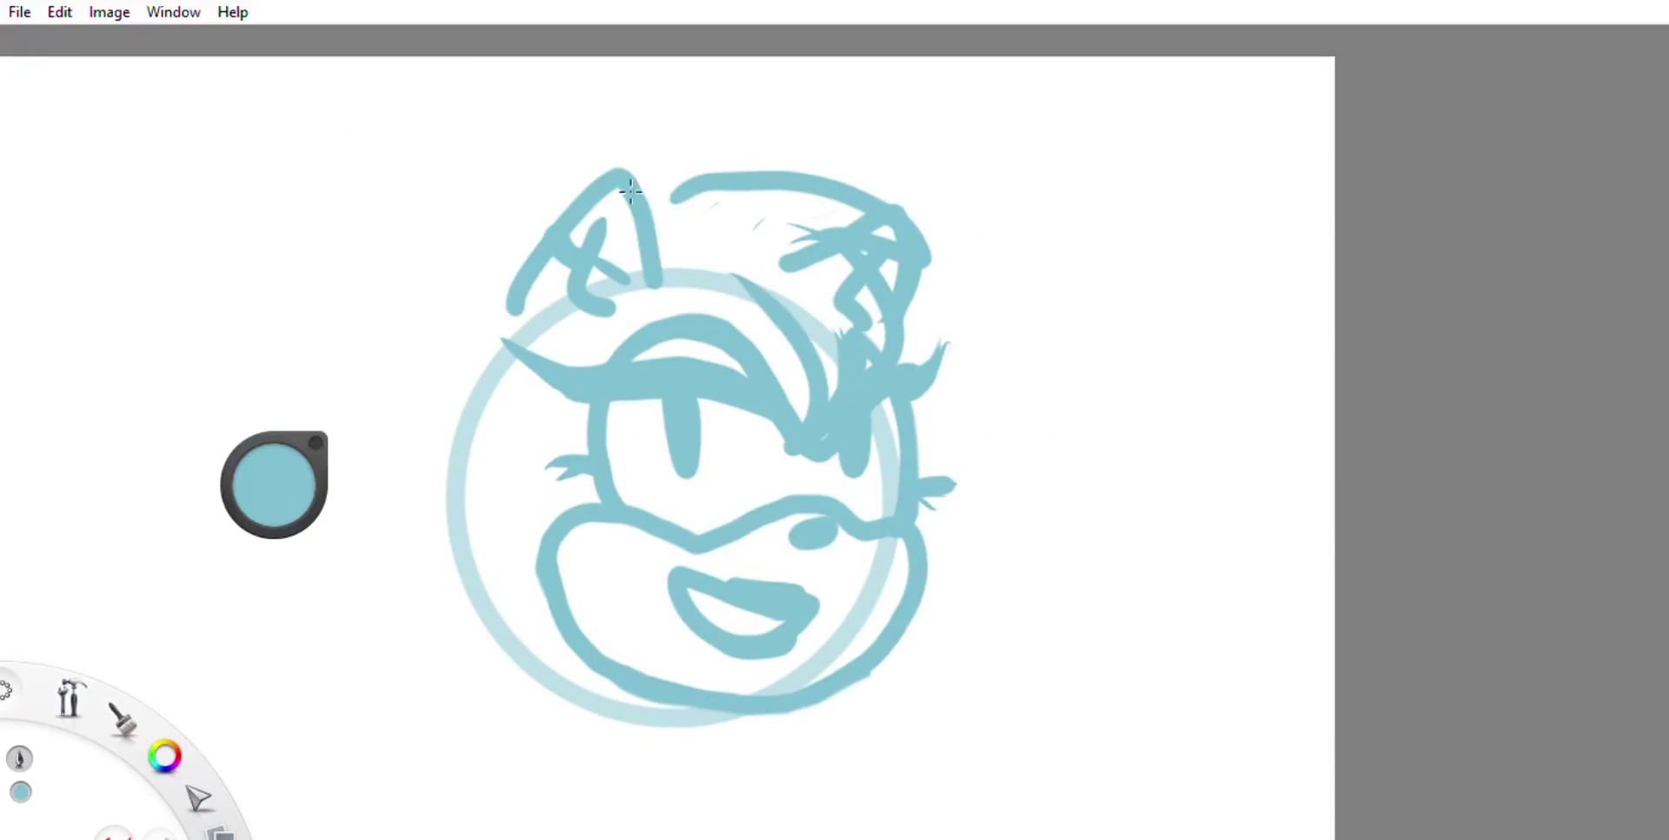
{"action": "left_click_drag", "start_coordinate": [680, 185], "coordinate": [655, 228]}
{"action": "mouse_move", "coordinate": [662, 120]}
{"action": "left_mouse_down"}
{"action": "mouse_move", "coordinate": [542, 207]}
{"action": "mouse_move", "coordinate": [487, 287]}
{"action": "mouse_move", "coordinate": [396, 521]}
{"action": "left_mouse_up"}
{"action": "left_click_drag", "start_coordinate": [493, 265], "coordinate": [330, 735]}
{"action": "left_click_drag", "start_coordinate": [409, 439], "coordinate": [434, 419]}
{"action": "mouse_move", "coordinate": [334, 743]}
{"action": "left_mouse_down"}
{"action": "mouse_move", "coordinate": [595, 708]}
{"action": "mouse_move", "coordinate": [474, 182]}
{"action": "left_mouse_up"}
{"action": "key", "text": "ctrl+z"}
{"action": "key", "text": "ctrl+z"}
{"action": "key", "text": "ctrl+z"}
{"action": "key", "text": "ctrl+z"}
{"action": "mouse_move", "coordinate": [232, 350]}
{"action": "left_mouse_down"}
{"action": "mouse_move", "coordinate": [530, 678]}
{"action": "mouse_move", "coordinate": [386, 425]}
{"action": "left_mouse_up"}
{"action": "left_click_drag", "start_coordinate": [360, 369], "coordinate": [486, 257]}
{"action": "mouse_move", "coordinate": [600, 93]}
{"action": "left_mouse_down"}
{"action": "mouse_move", "coordinate": [548, 358]}
{"action": "mouse_move", "coordinate": [671, 160]}
{"action": "mouse_move", "coordinate": [619, 52]}
{"action": "left_mouse_up"}
{"action": "key", "text": "ctrl+z"}
{"action": "key", "text": "ctrl+z"}
{"action": "key", "text": "ctrl+z"}
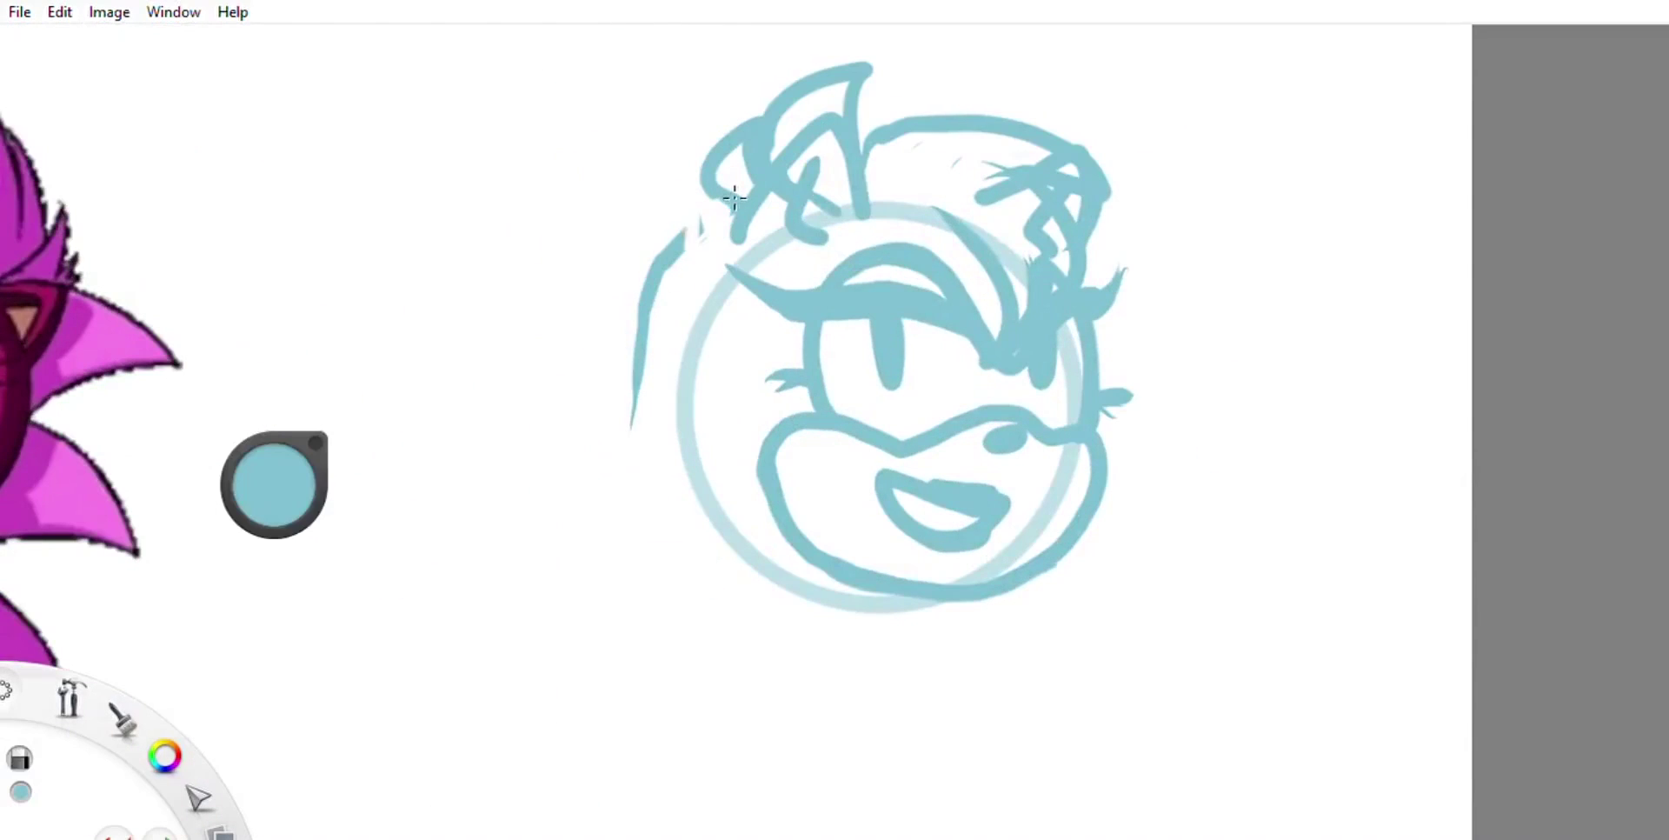
Step: Sketch the back hair as two large spikes running from behind the left ear down to the chin
{"action": "mouse_move", "coordinate": [753, 575]}
{"action": "left_mouse_down"}
{"action": "mouse_move", "coordinate": [664, 557]}
{"action": "mouse_move", "coordinate": [582, 326]}
{"action": "mouse_move", "coordinate": [549, 439]}
{"action": "left_mouse_up"}
{"action": "key", "text": "ctrl+z"}
{"action": "mouse_move", "coordinate": [556, 435]}
{"action": "left_mouse_down"}
{"action": "mouse_move", "coordinate": [570, 183]}
{"action": "mouse_move", "coordinate": [737, 209]}
{"action": "left_mouse_up"}
{"action": "left_click_drag", "start_coordinate": [582, 287], "coordinate": [647, 452]}
{"action": "left_click_drag", "start_coordinate": [560, 452], "coordinate": [792, 586]}
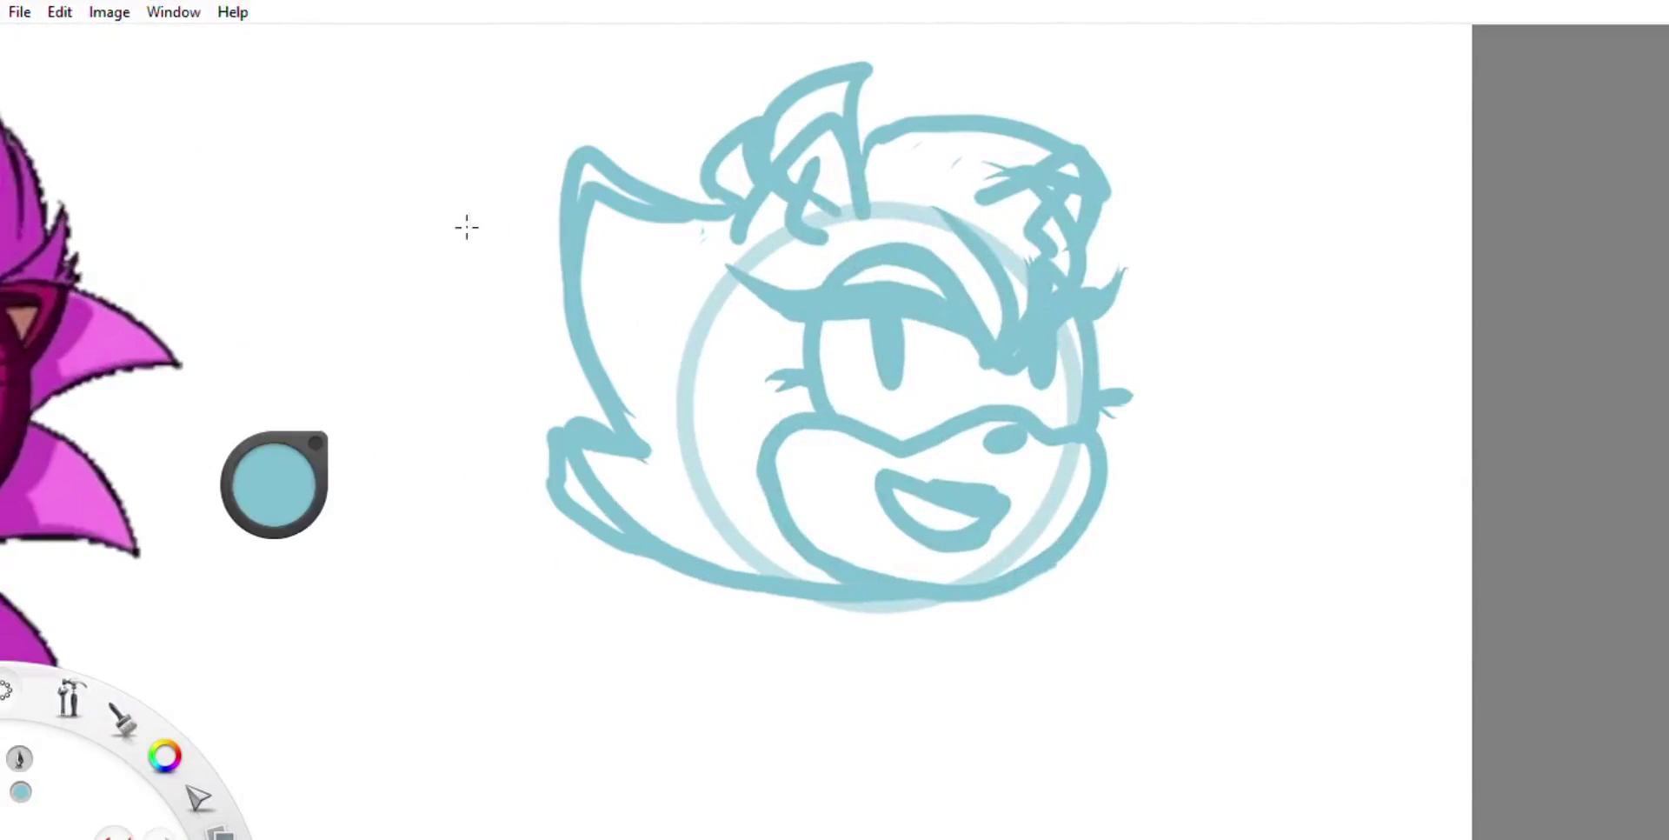
Step: Sketch the neck, the sloping shoulders and both tapering sides of the torso below the head
{"action": "left_click_drag", "start_coordinate": [274, 484], "coordinate": [269, 417]}
{"action": "left_click_drag", "start_coordinate": [722, 304], "coordinate": [708, 605]}
{"action": "left_click_drag", "start_coordinate": [782, 335], "coordinate": [865, 621]}
{"action": "left_click_drag", "start_coordinate": [904, 474], "coordinate": [856, 665]}
{"action": "left_click_drag", "start_coordinate": [687, 617], "coordinate": [648, 513]}
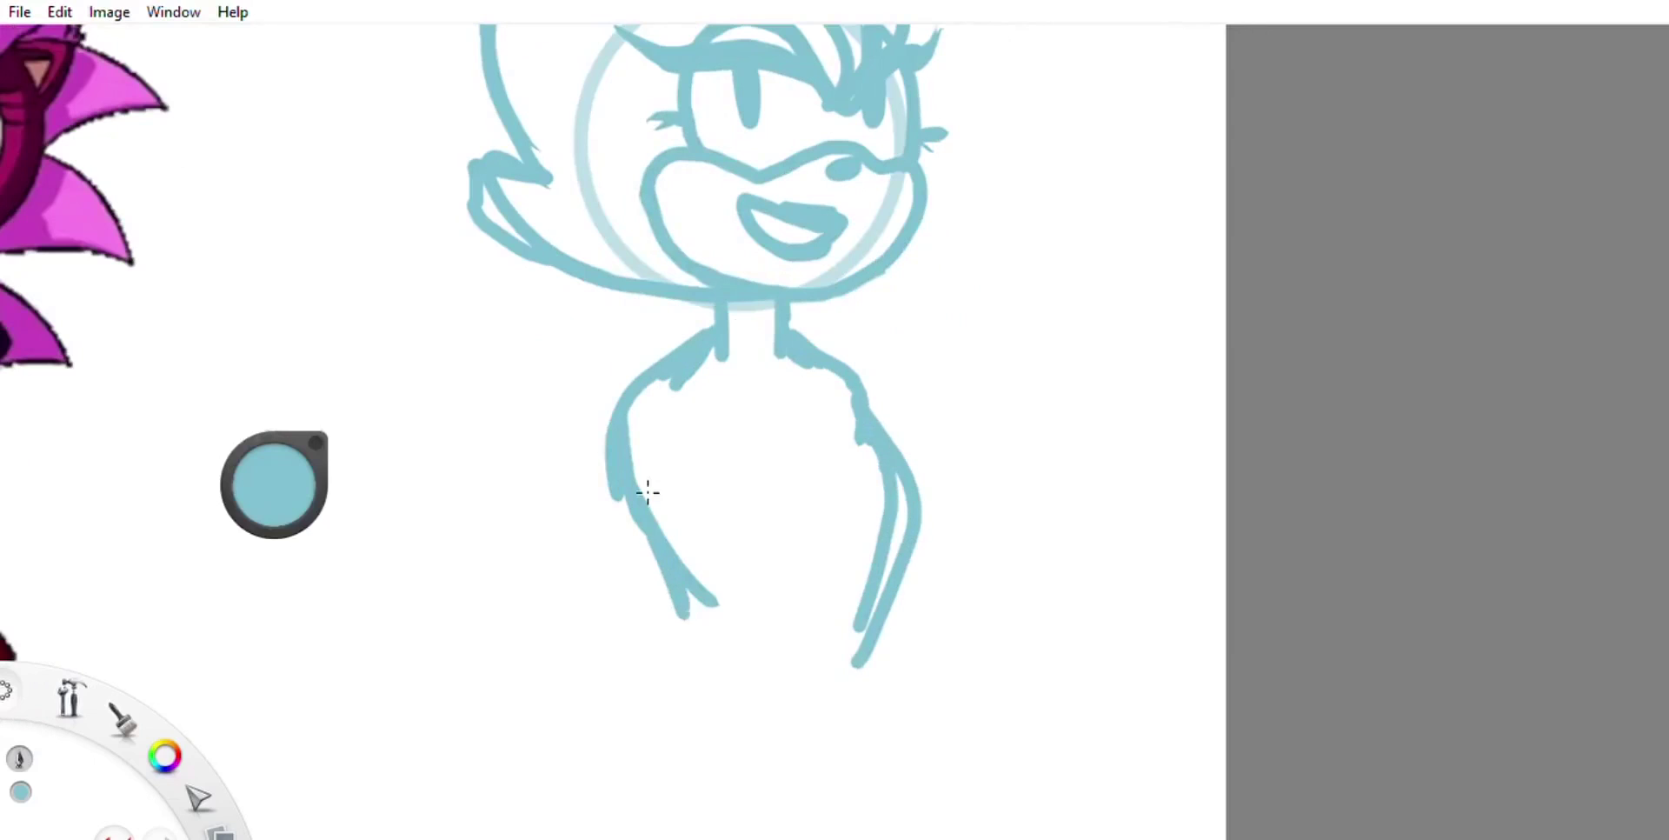
Step: Sketch the curved lower edge of the torso and the rounded left hip
{"action": "left_click_drag", "start_coordinate": [678, 670], "coordinate": [888, 609]}
{"action": "left_click_drag", "start_coordinate": [910, 584], "coordinate": [868, 699]}
{"action": "left_click_drag", "start_coordinate": [687, 625], "coordinate": [598, 804]}
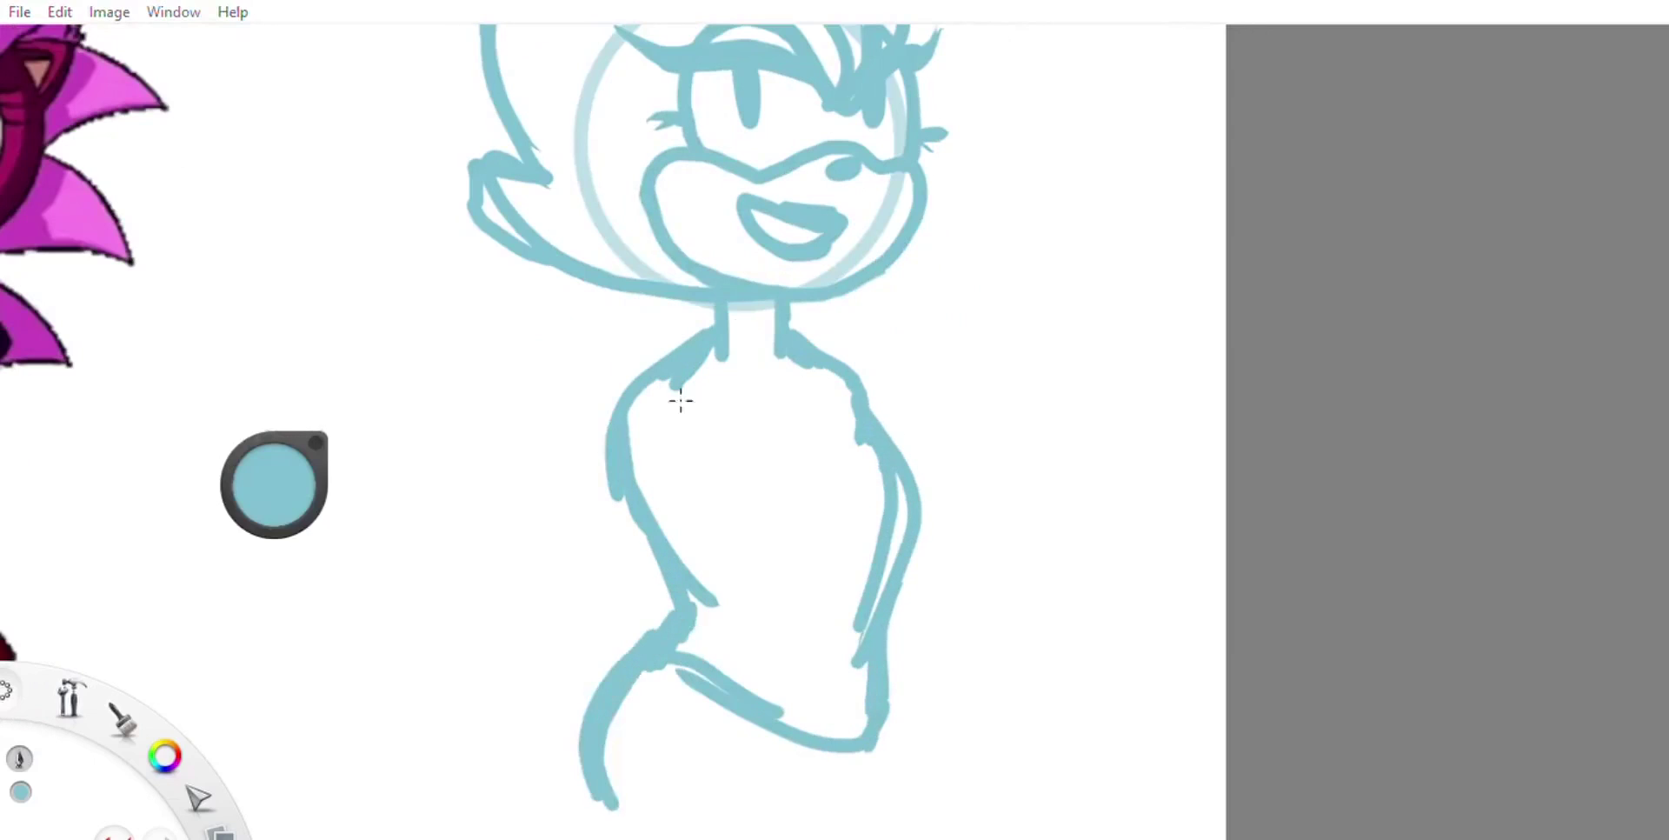
Step: Sketch the crotch line, both thighs and the left lower leg down to the canvas edge
{"action": "left_click_drag", "start_coordinate": [644, 179], "coordinate": [730, 279]}
{"action": "mouse_move", "coordinate": [708, 534]}
{"action": "left_mouse_down"}
{"action": "mouse_move", "coordinate": [702, 295]}
{"action": "mouse_move", "coordinate": [804, 256]}
{"action": "left_mouse_up"}
{"action": "mouse_move", "coordinate": [835, 300]}
{"action": "left_mouse_down"}
{"action": "mouse_move", "coordinate": [836, 218]}
{"action": "mouse_move", "coordinate": [869, 401]}
{"action": "left_mouse_up"}
{"action": "left_click_drag", "start_coordinate": [824, 511], "coordinate": [709, 349]}
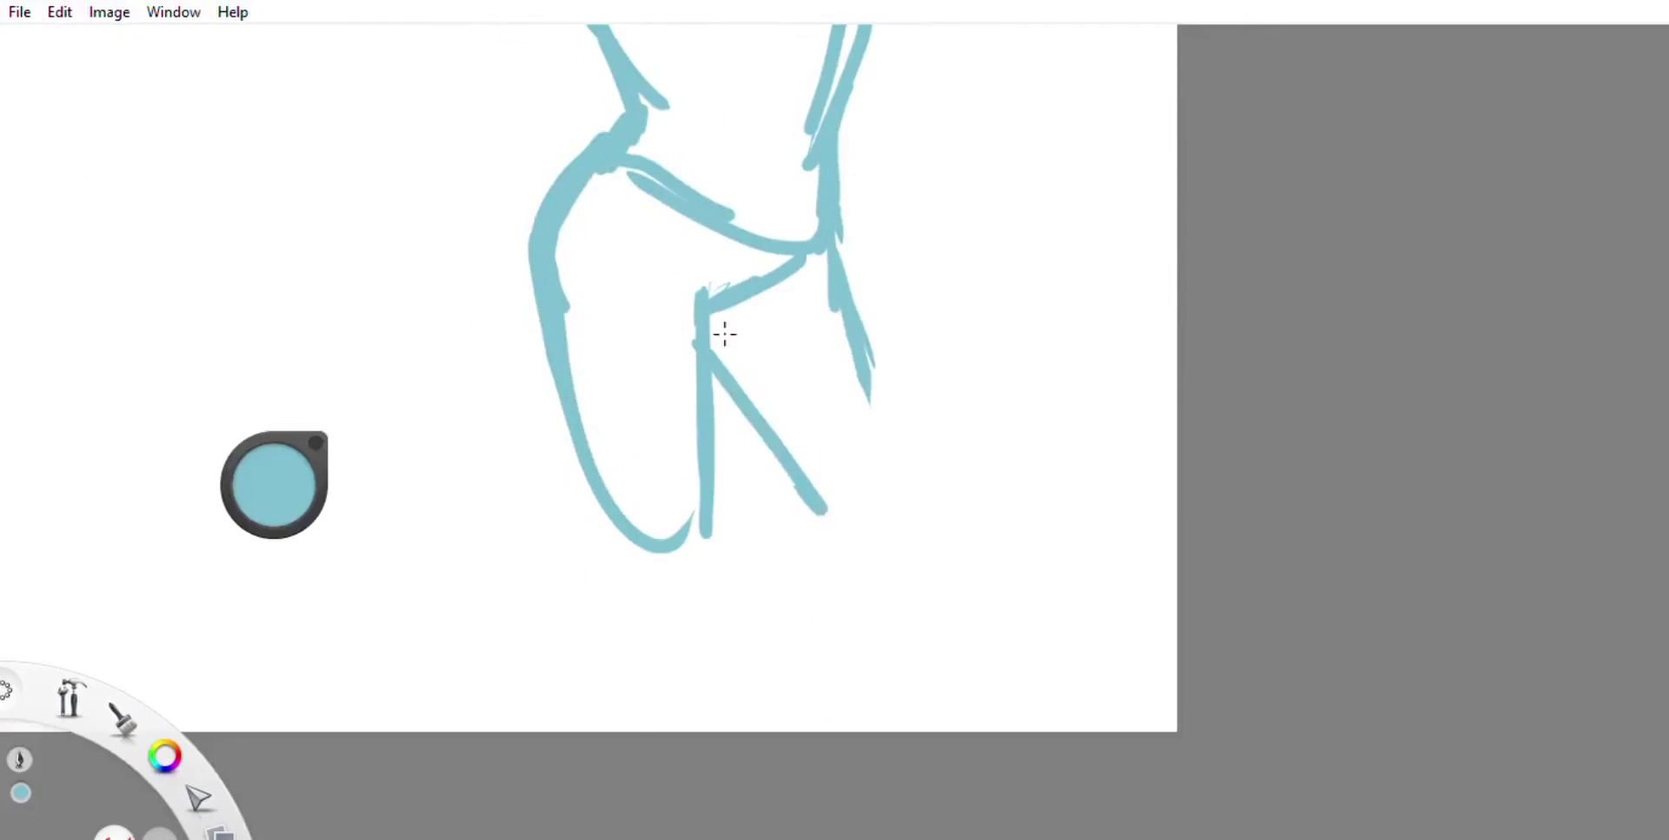
{"action": "left_click_drag", "start_coordinate": [568, 314], "coordinate": [654, 615]}
{"action": "left_click_drag", "start_coordinate": [722, 526], "coordinate": [737, 729]}
{"action": "left_click_drag", "start_coordinate": [882, 569], "coordinate": [832, 512]}
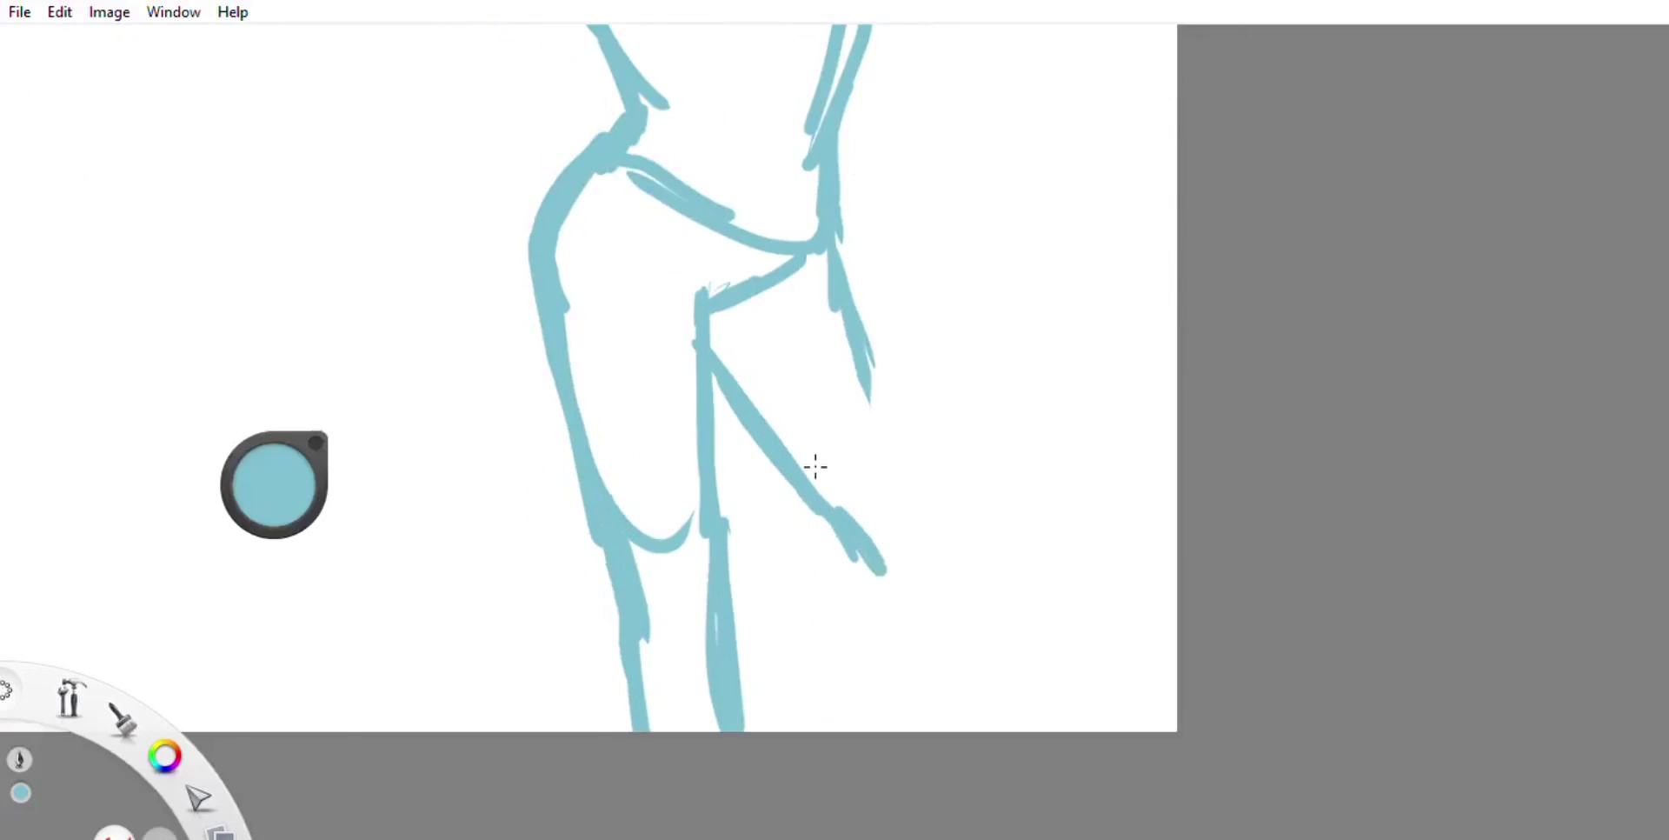
Step: Sketch the right leg angled outward to a bent knee, with the lower leg folding back beneath it
{"action": "left_click_drag", "start_coordinate": [1081, 726], "coordinate": [875, 287]}
{"action": "scroll", "coordinate": [778, 696], "scroll_direction": "down", "scroll_amount": 3}
{"action": "scroll", "coordinate": [646, 345], "scroll_direction": "up", "scroll_amount": 3}
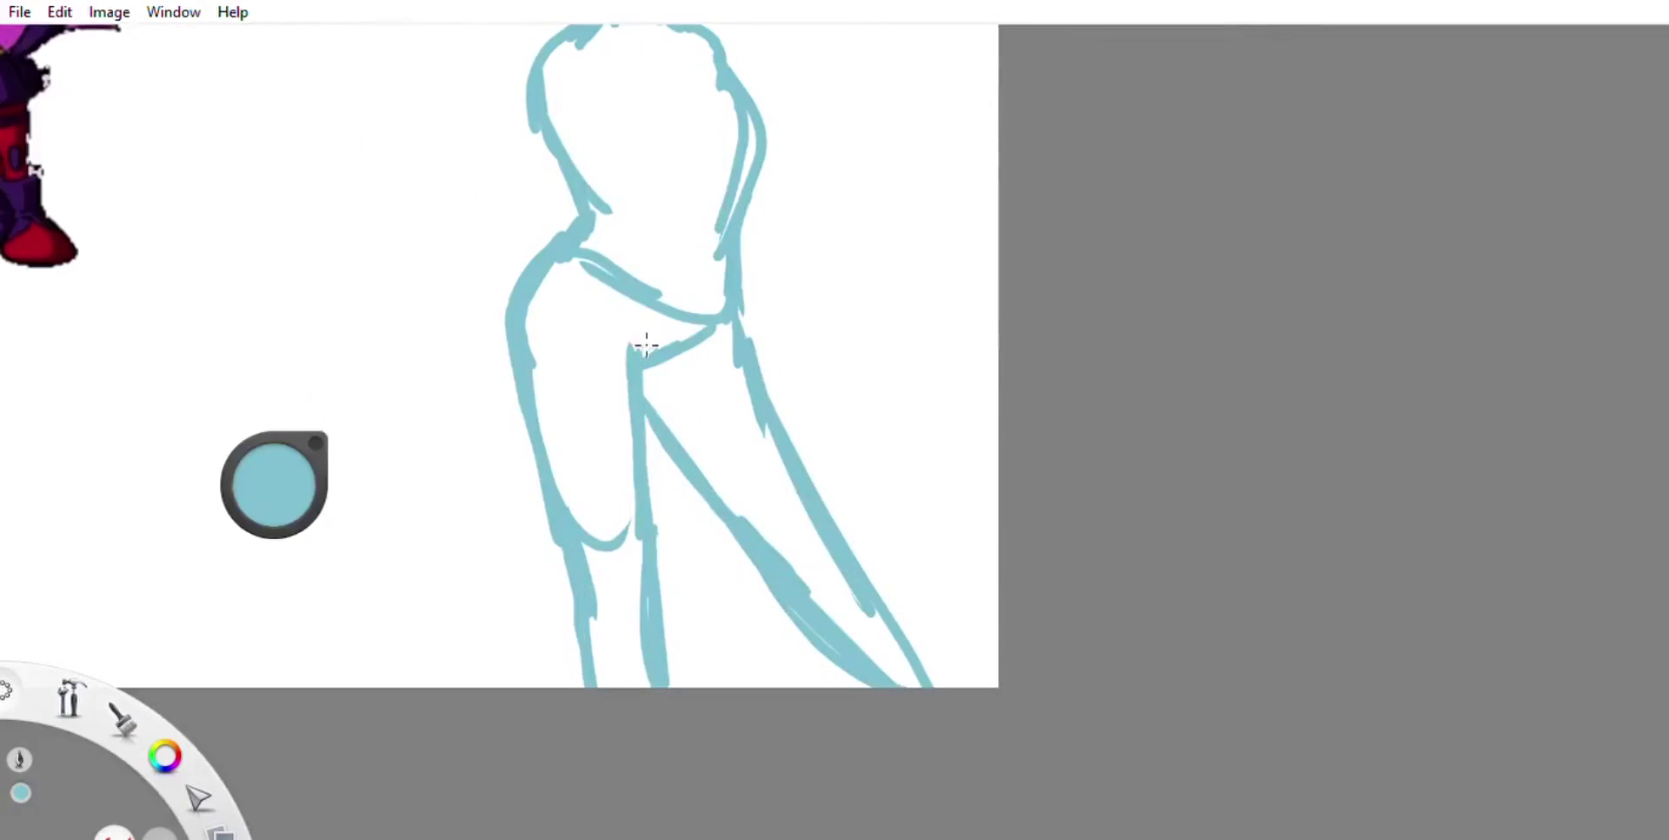
{"action": "left_click_drag", "start_coordinate": [645, 393], "coordinate": [795, 556]}
{"action": "left_click_drag", "start_coordinate": [828, 565], "coordinate": [766, 687]}
{"action": "scroll", "coordinate": [765, 362], "scroll_direction": "down", "scroll_amount": 3}
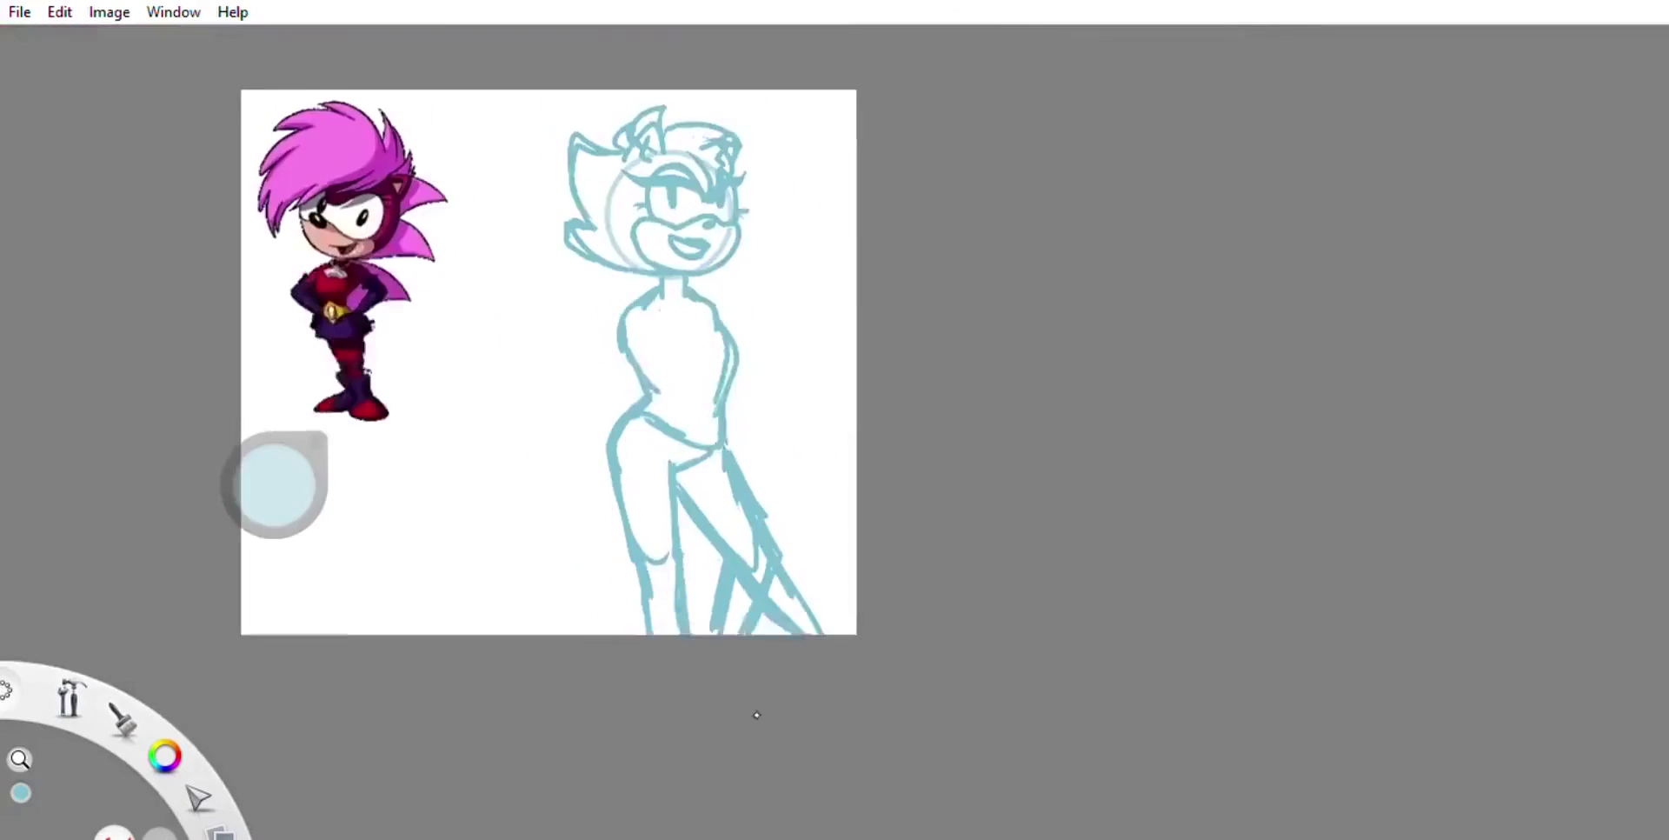
Step: Redraw both pupils as wider filled ovals
{"action": "scroll", "coordinate": [670, 178], "scroll_direction": "up", "scroll_amount": 4}
{"action": "mouse_move", "coordinate": [769, 204]}
{"action": "left_mouse_down"}
{"action": "mouse_move", "coordinate": [756, 222]}
{"action": "mouse_move", "coordinate": [783, 323]}
{"action": "left_mouse_up"}
{"action": "left_click_drag", "start_coordinate": [969, 252], "coordinate": [969, 322]}
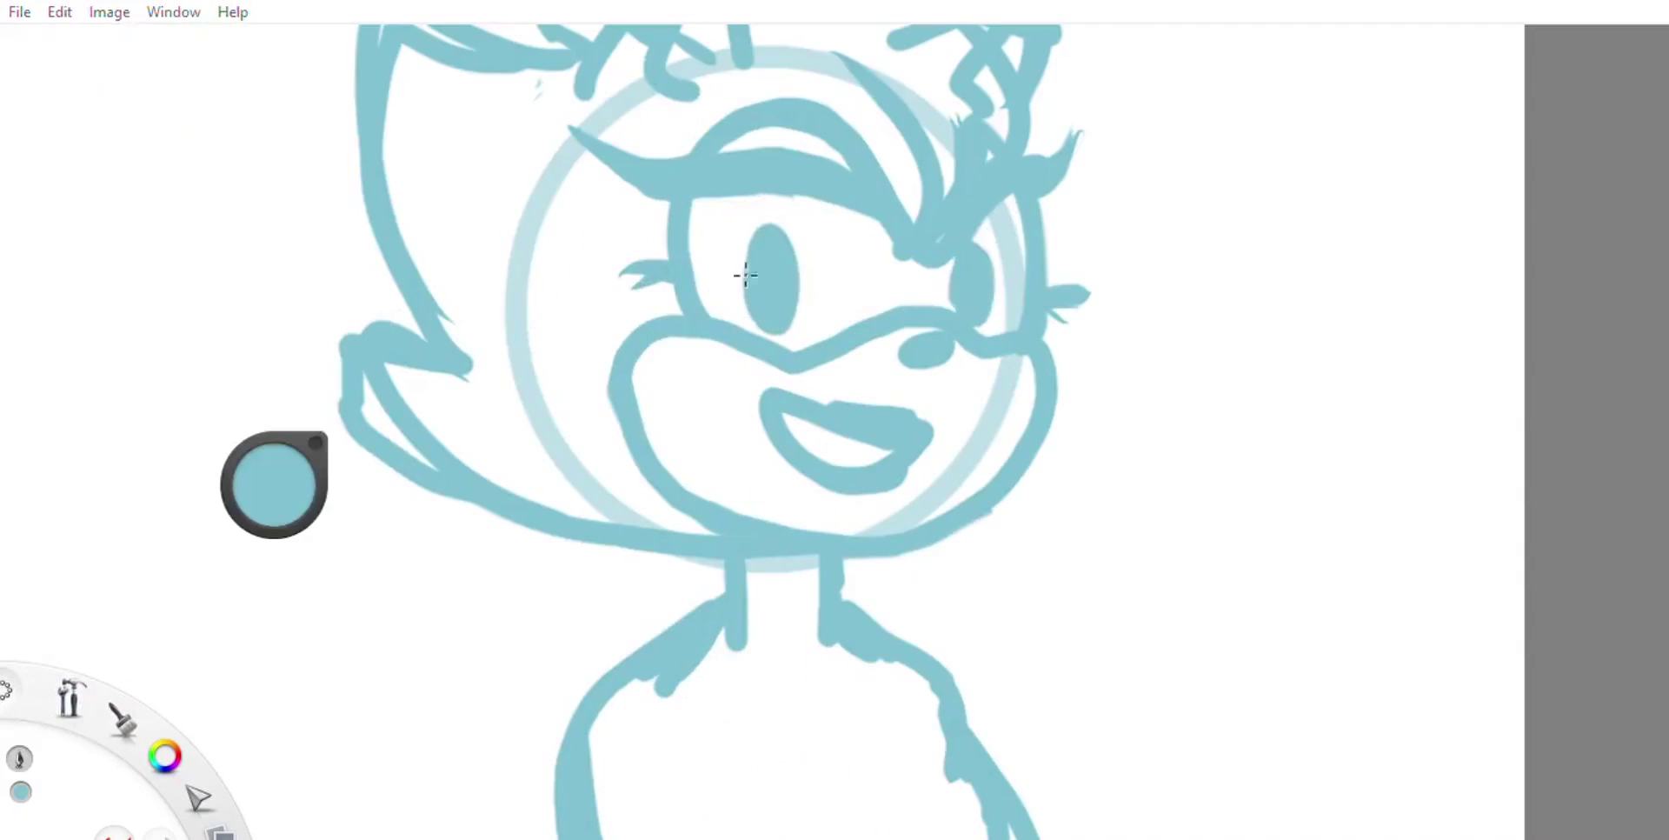
Step: Add long side strands beside the face and extra spikes to the back hair and fringe
{"action": "scroll", "coordinate": [744, 272], "scroll_direction": "down", "scroll_amount": 3}
{"action": "scroll", "coordinate": [730, 170], "scroll_direction": "up", "scroll_amount": 3}
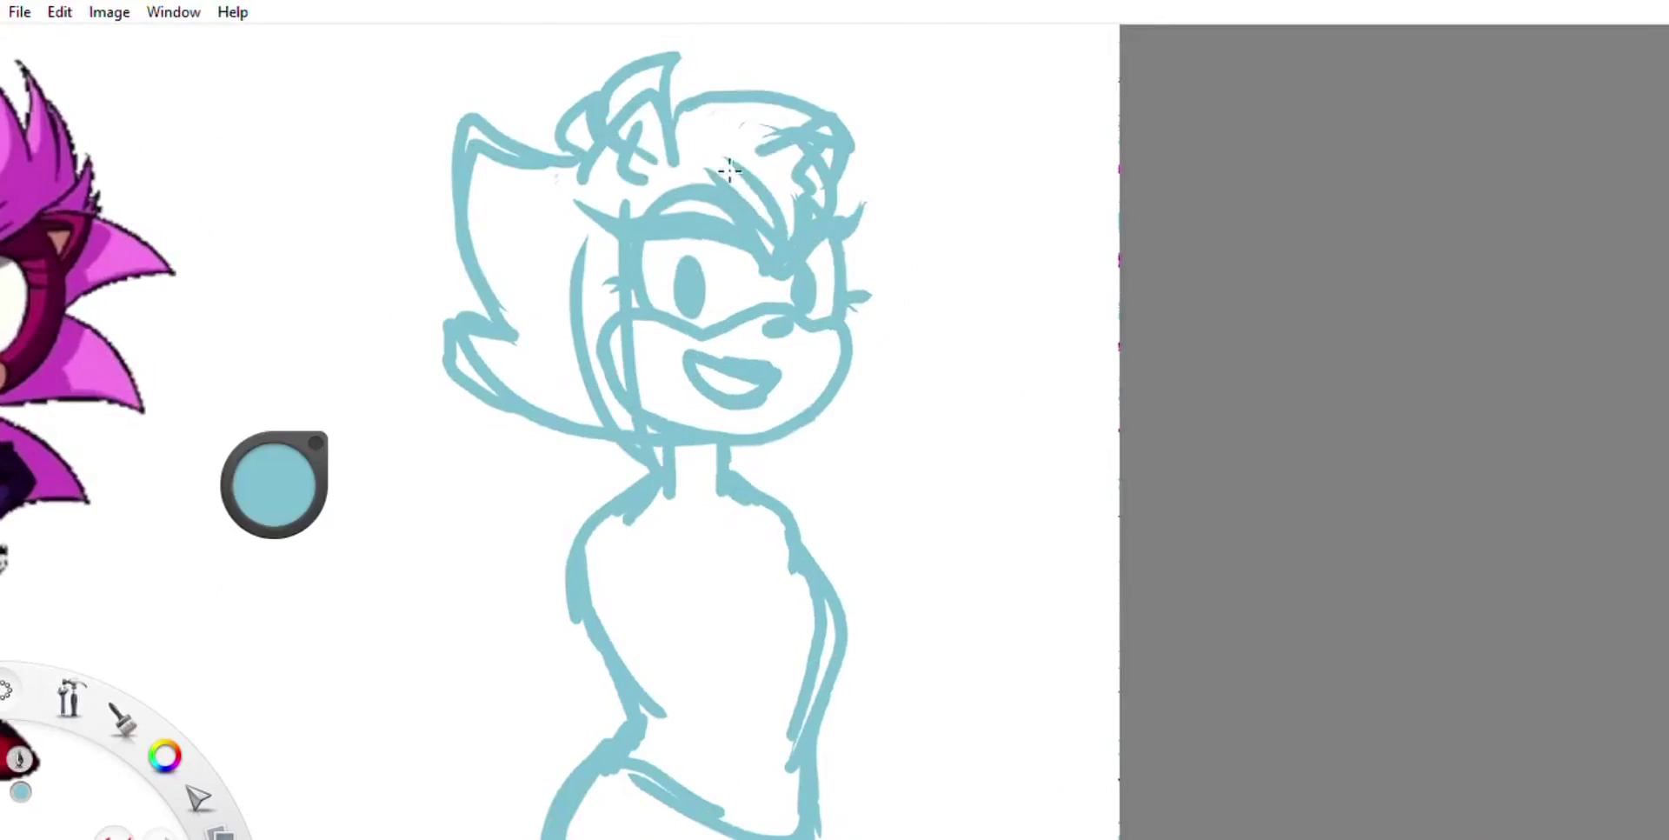
{"action": "left_click_drag", "start_coordinate": [487, 108], "coordinate": [557, 152]}
{"action": "left_click_drag", "start_coordinate": [531, 157], "coordinate": [487, 400]}
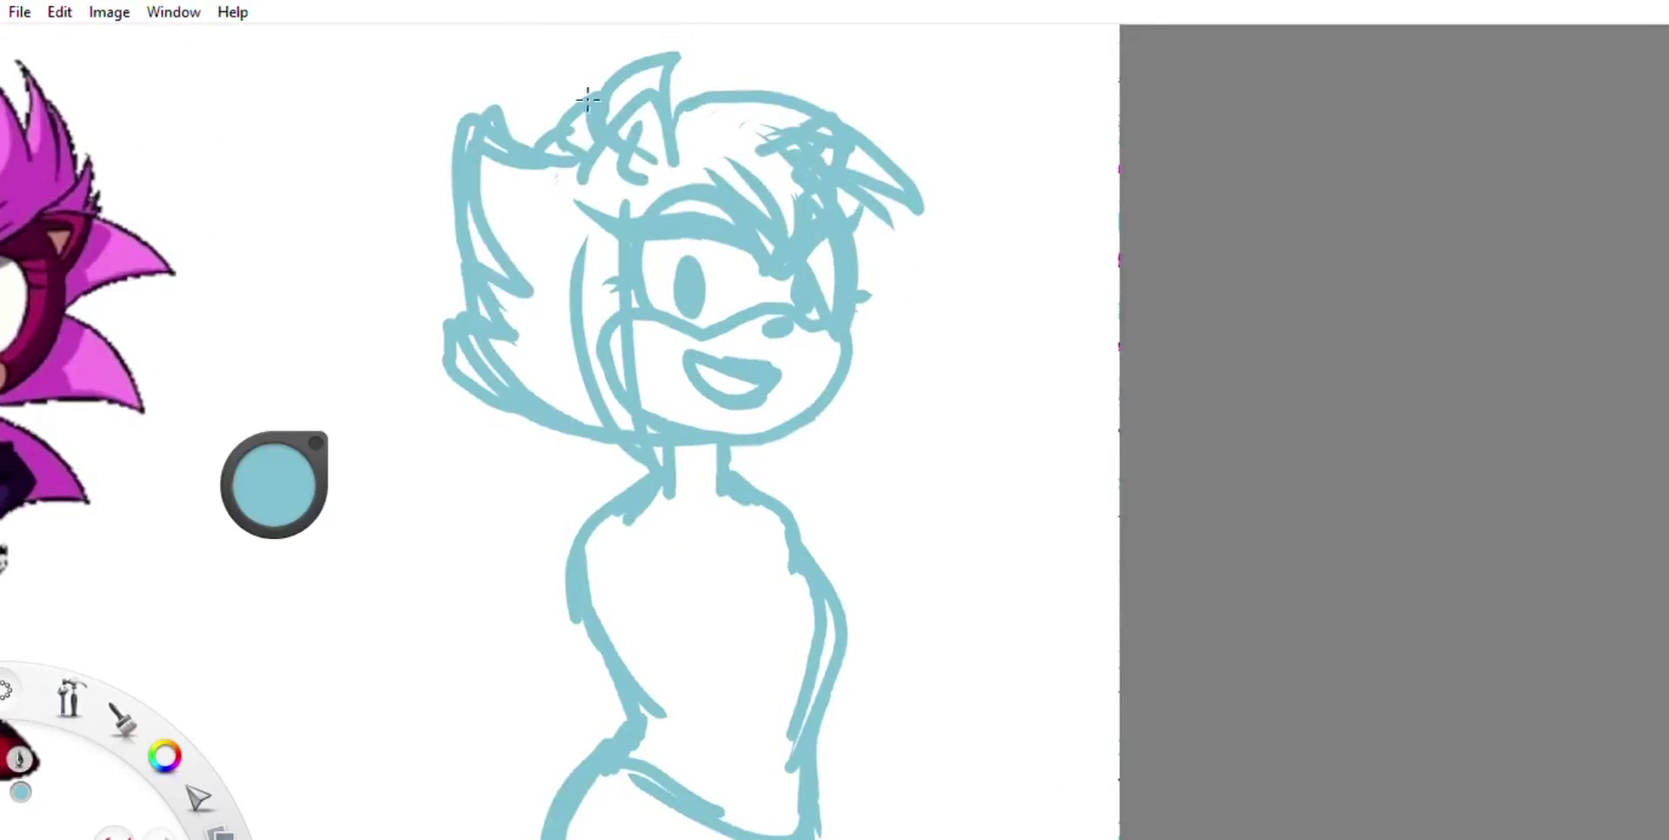
Step: Scale down the whole figure sketch to leave empty canvas below the legs
{"action": "scroll", "coordinate": [587, 99], "scroll_direction": "down", "scroll_amount": 3}
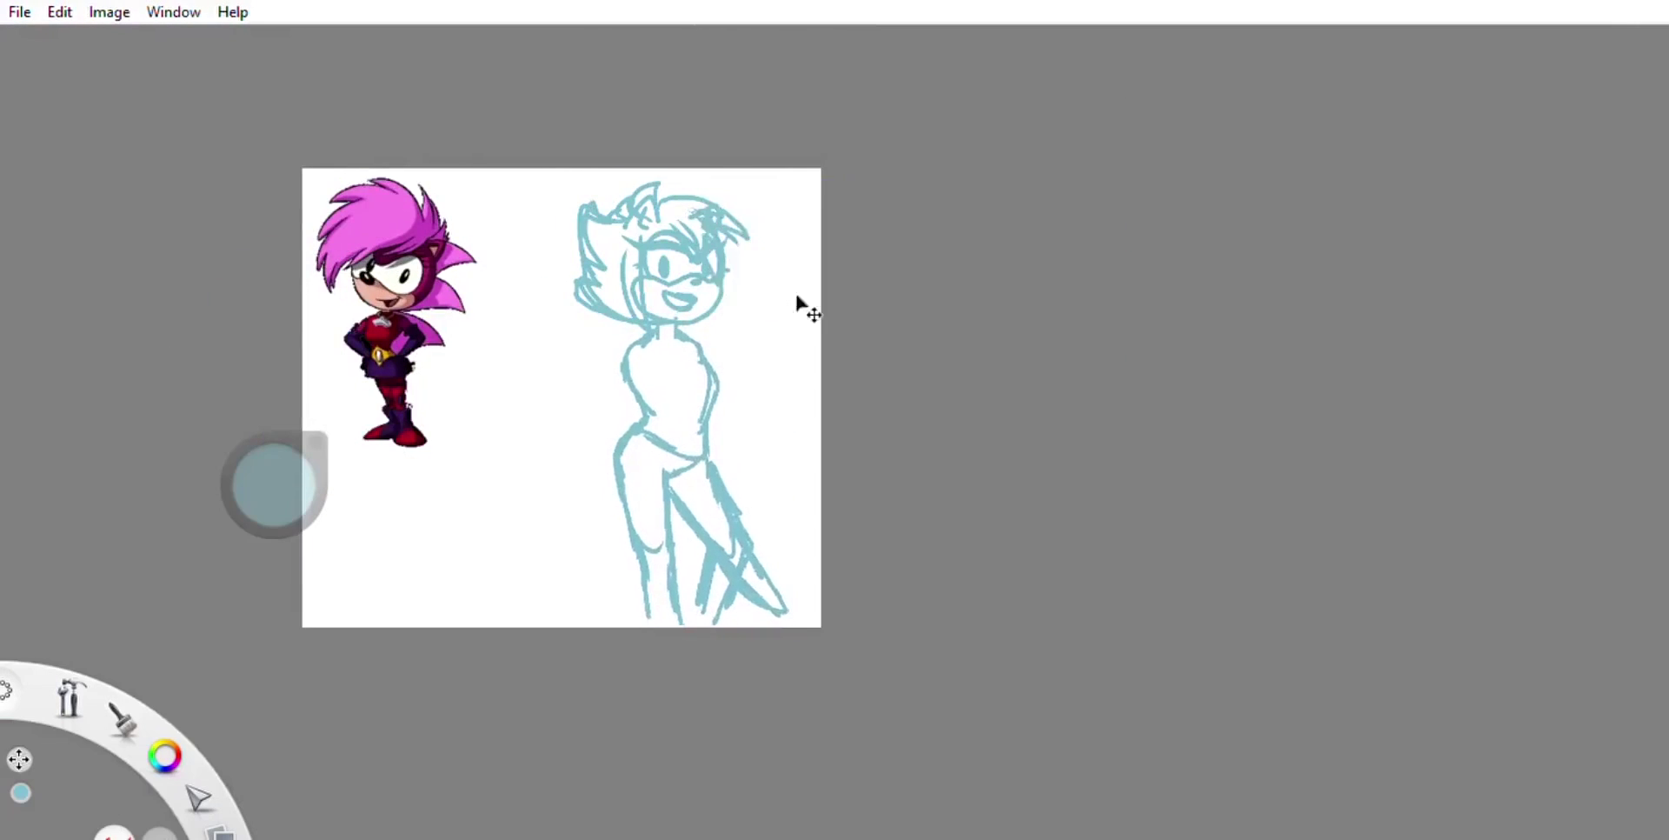
{"action": "mouse_move", "coordinate": [161, 272]}
{"action": "left_mouse_down"}
{"action": "mouse_move", "coordinate": [808, 313]}
{"action": "mouse_move", "coordinate": [701, 473]}
{"action": "mouse_move", "coordinate": [681, 246]}
{"action": "mouse_move", "coordinate": [734, 451]}
{"action": "left_mouse_up"}
{"action": "scroll", "coordinate": [733, 452], "scroll_direction": "up", "scroll_amount": 3}
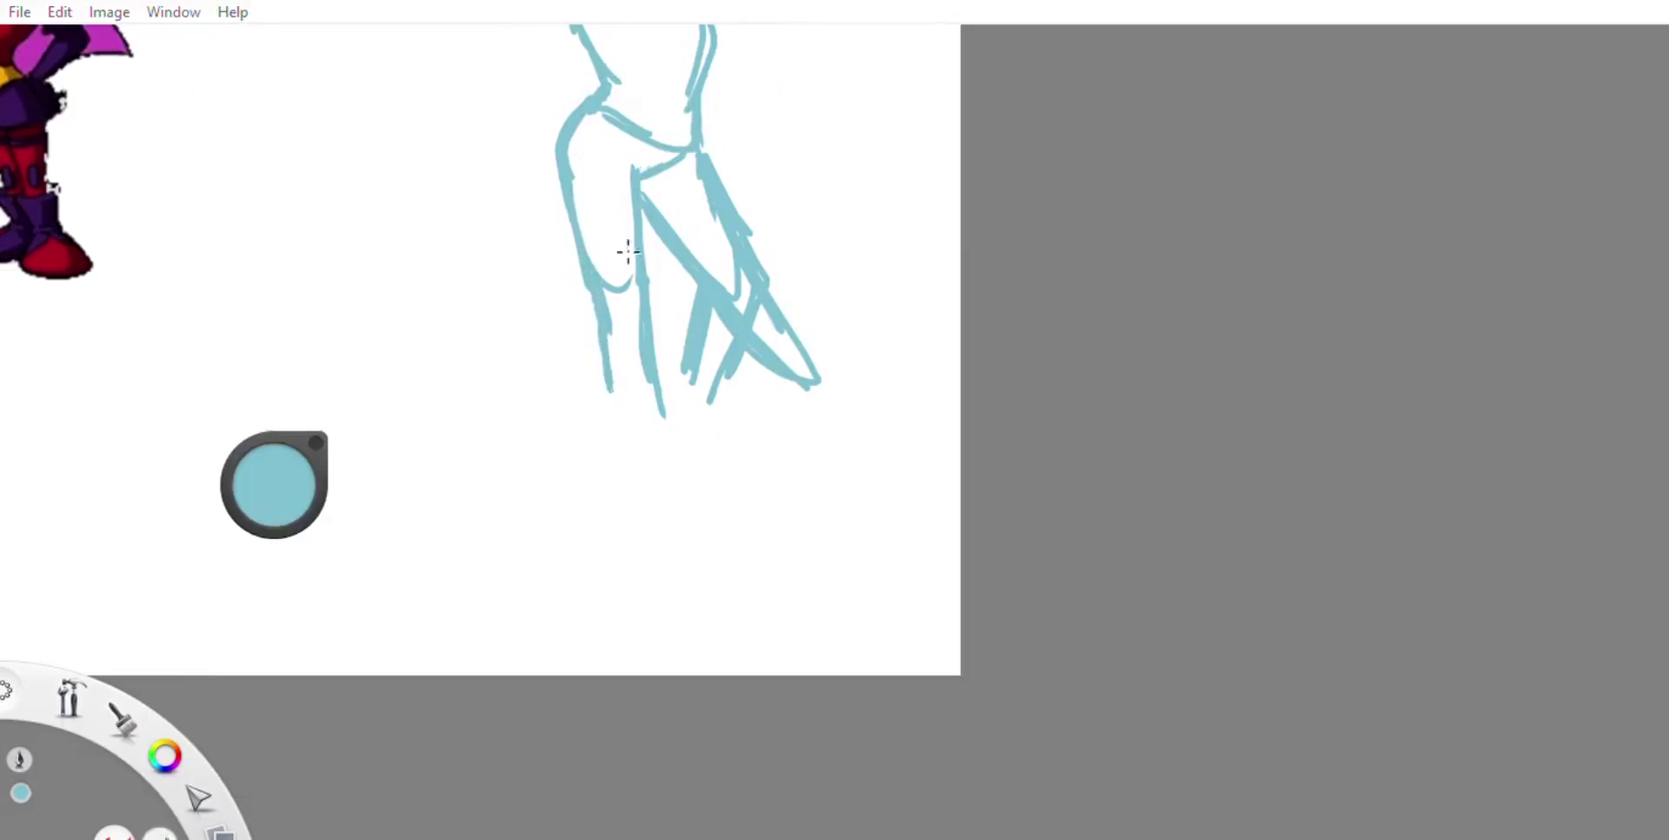
Step: Sketch the lower legs and both pointed feet beneath the knees
{"action": "left_click_drag", "start_coordinate": [587, 287], "coordinate": [672, 466]}
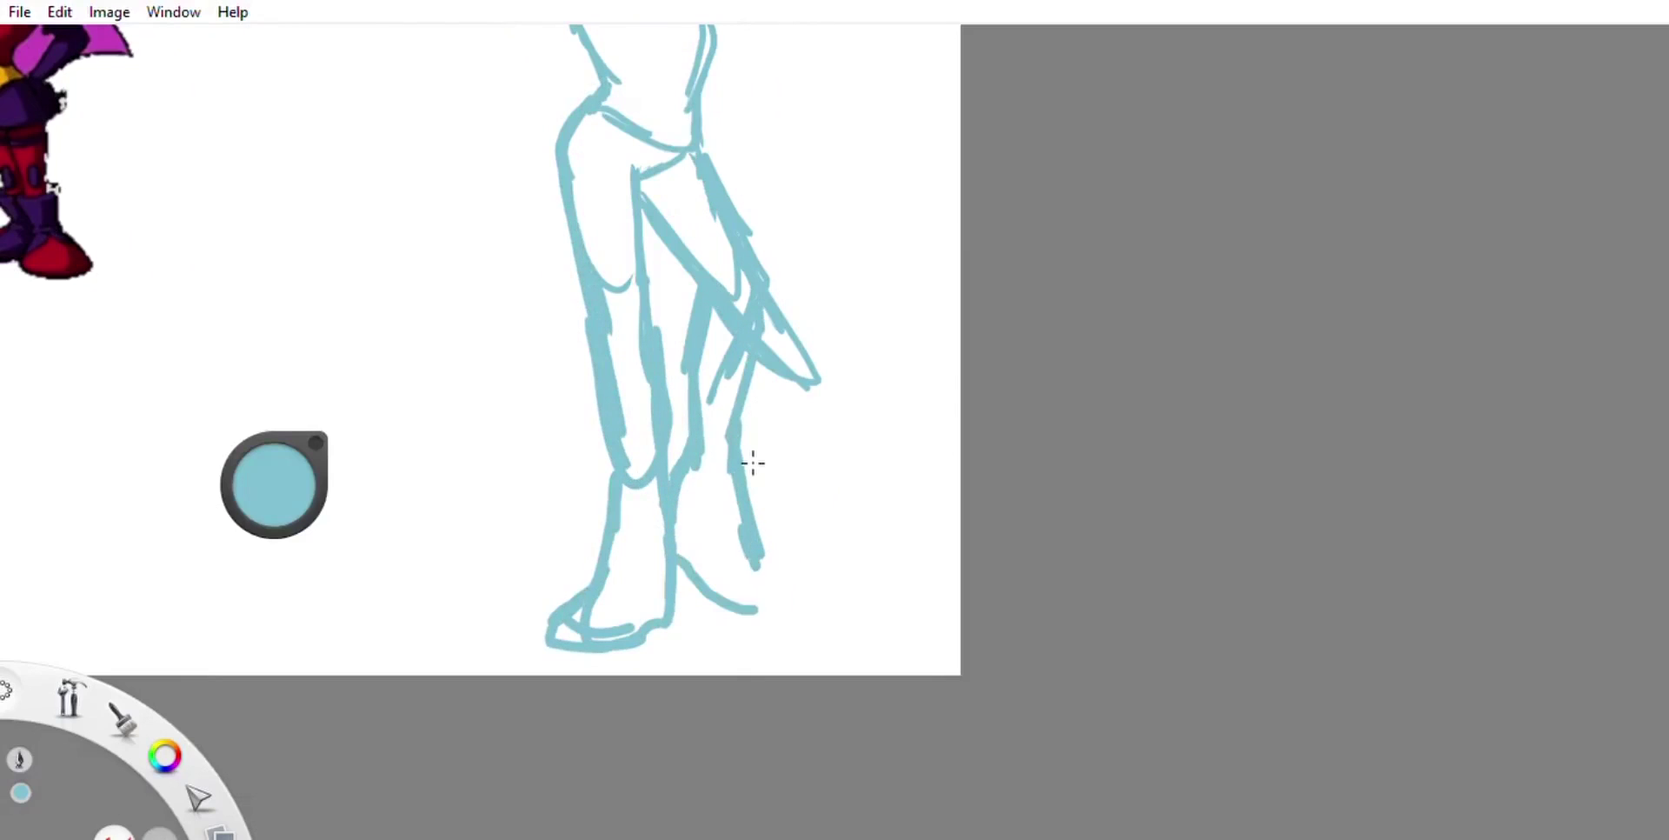
{"action": "left_click_drag", "start_coordinate": [652, 487], "coordinate": [687, 487]}
Step: Erase the bent right leg and redraw it straight, close beside the left leg
{"action": "key", "text": "e"}
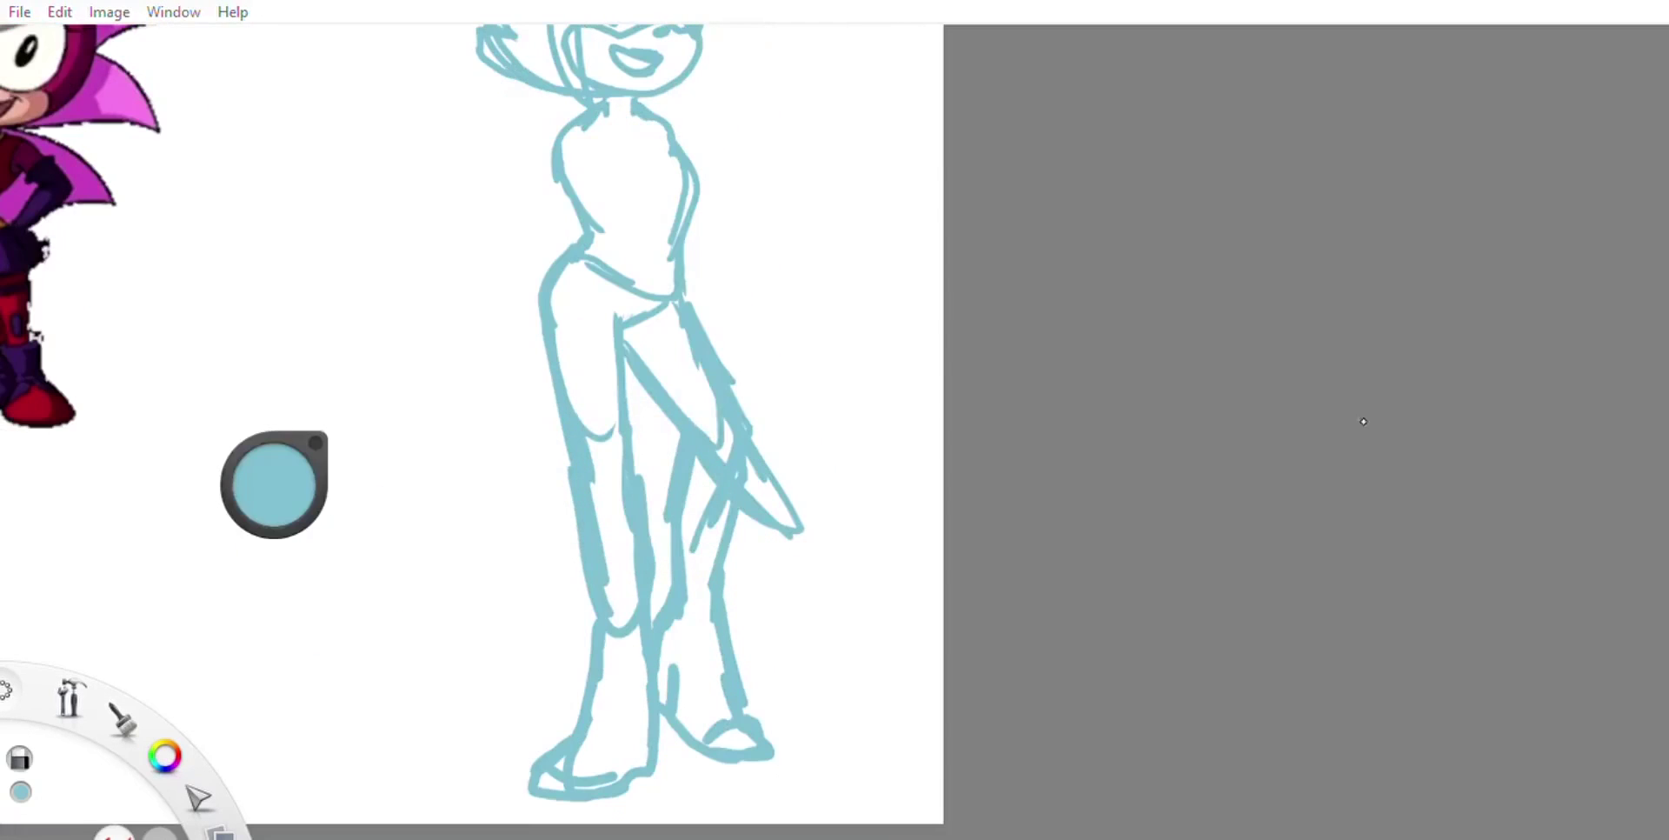
{"action": "mouse_move", "coordinate": [661, 409]}
{"action": "left_mouse_down"}
{"action": "mouse_move", "coordinate": [734, 395]}
{"action": "mouse_move", "coordinate": [747, 539]}
{"action": "mouse_move", "coordinate": [738, 510]}
{"action": "mouse_move", "coordinate": [820, 447]}
{"action": "left_mouse_up"}
{"action": "key", "text": "m"}
{"action": "left_click", "coordinate": [652, 383]}
{"action": "key", "text": "e"}
{"action": "key", "text": "e"}
{"action": "mouse_move", "coordinate": [695, 356]}
{"action": "left_mouse_down"}
{"action": "mouse_move", "coordinate": [690, 241]}
{"action": "mouse_move", "coordinate": [650, 617]}
{"action": "left_mouse_up"}
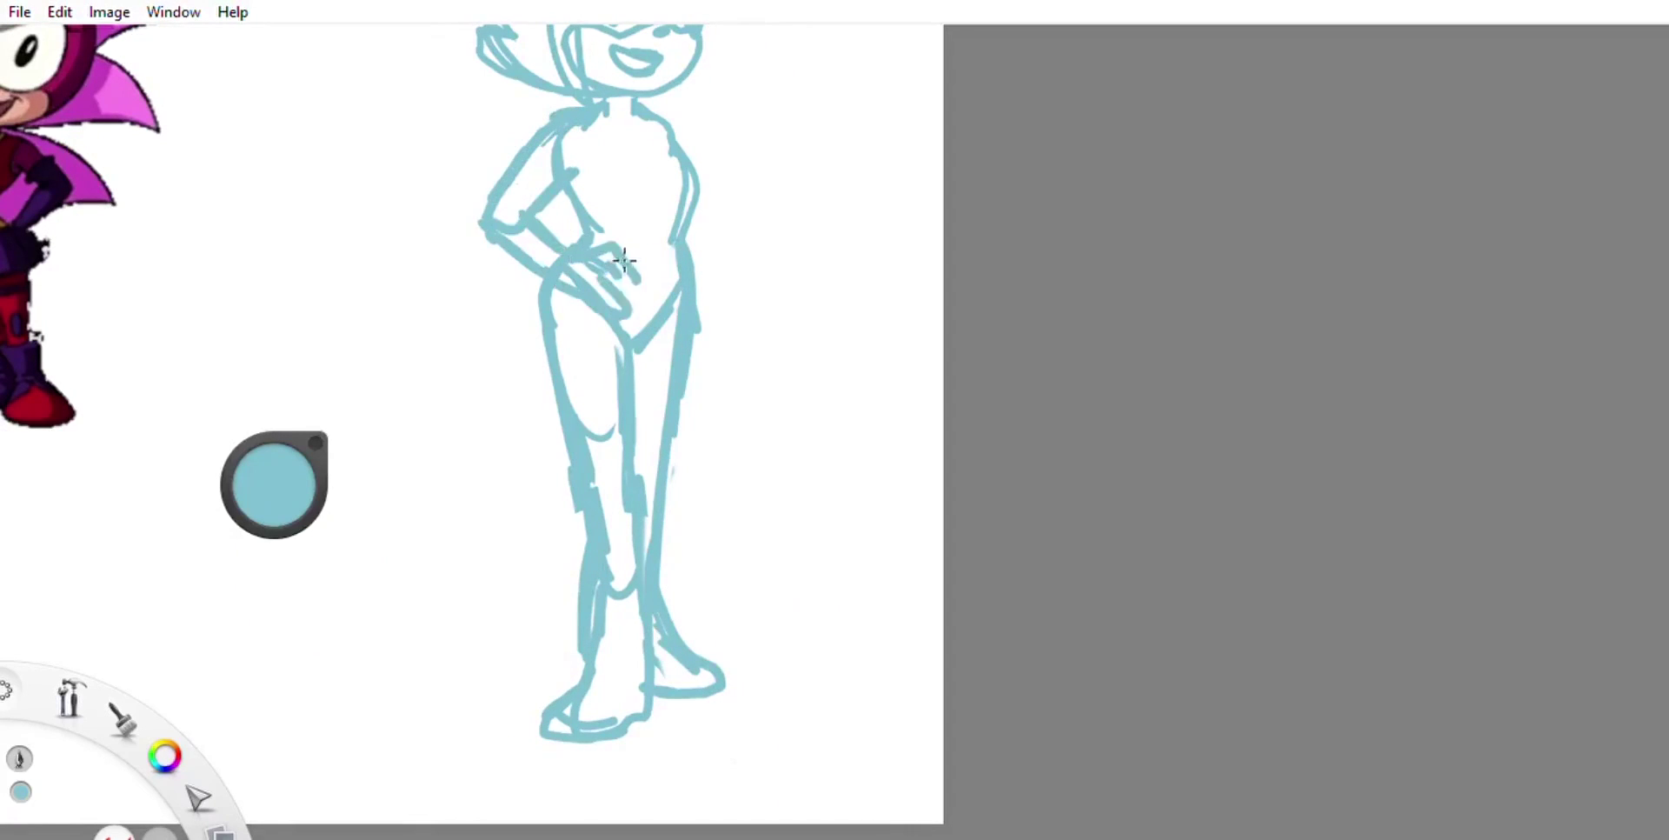
Step: Build up the bent left arm with its hand on the hip and the right arm along the torso
{"action": "mouse_move", "coordinate": [555, 67]}
{"action": "left_mouse_down"}
{"action": "mouse_move", "coordinate": [812, 324]}
{"action": "mouse_move", "coordinate": [663, 428]}
{"action": "mouse_move", "coordinate": [640, 217]}
{"action": "mouse_move", "coordinate": [540, 43]}
{"action": "left_mouse_up"}
{"action": "left_click_drag", "start_coordinate": [637, 169], "coordinate": [490, 326]}
{"action": "left_click_drag", "start_coordinate": [652, 252], "coordinate": [543, 272]}
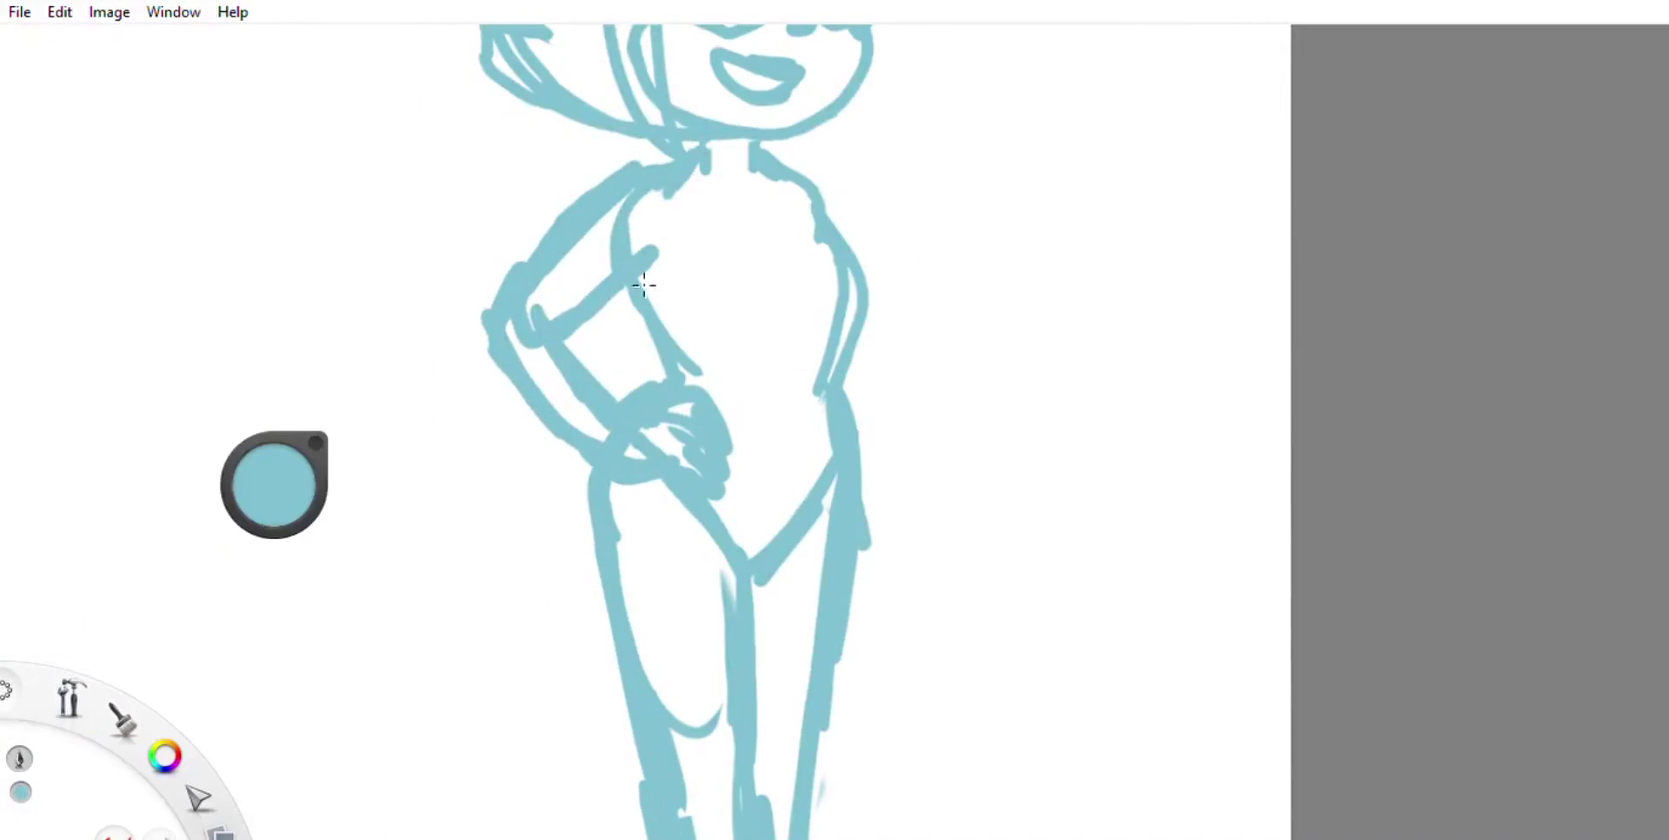
{"action": "left_click_drag", "start_coordinate": [856, 317], "coordinate": [869, 504]}
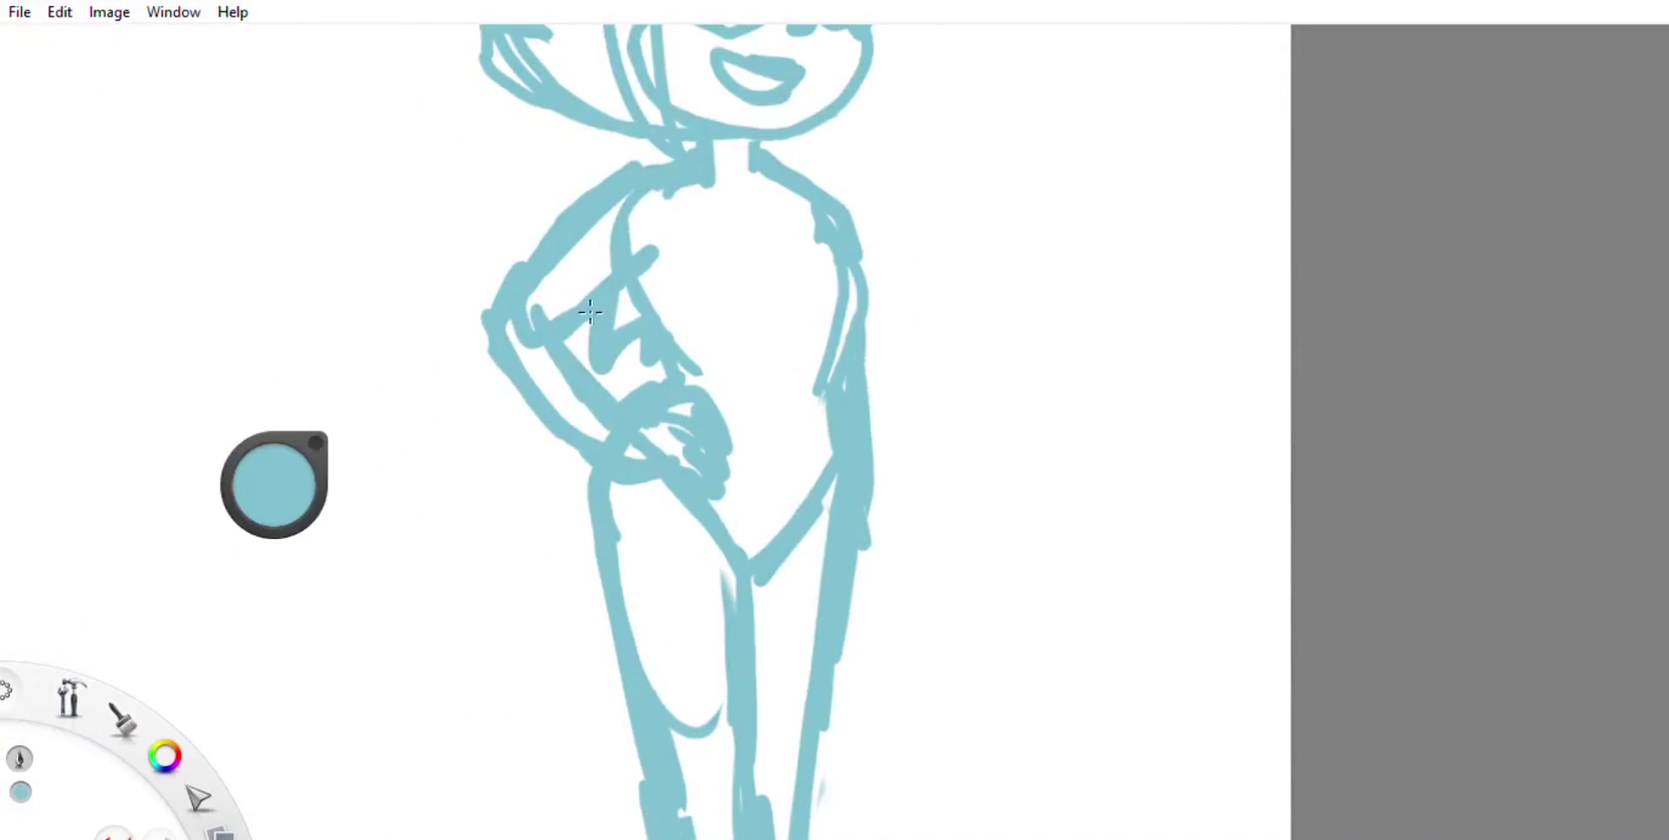
Step: Sketch the costume and round belt buckle over the torso, and fade the rough sketch for tracing
{"action": "scroll", "coordinate": [648, 69], "scroll_direction": "down", "scroll_amount": 5}
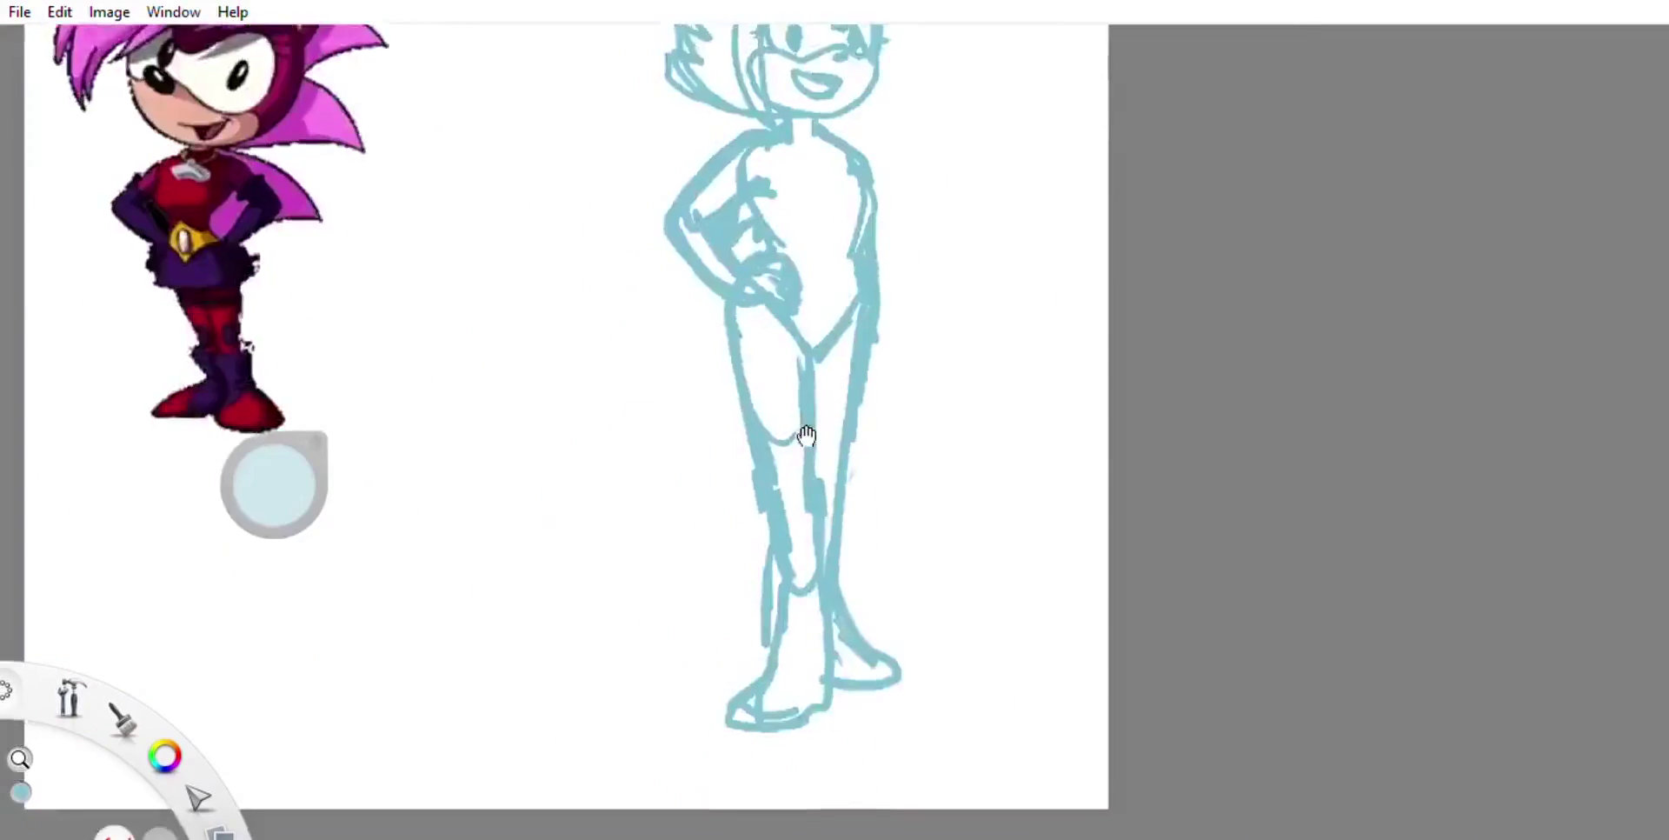
{"action": "mouse_move", "coordinate": [708, 253]}
{"action": "left_mouse_down"}
{"action": "mouse_move", "coordinate": [745, 328]}
{"action": "mouse_move", "coordinate": [722, 359]}
{"action": "mouse_move", "coordinate": [609, 322]}
{"action": "mouse_move", "coordinate": [857, 484]}
{"action": "left_mouse_up"}
{"action": "scroll", "coordinate": [488, 477], "scroll_direction": "down", "scroll_amount": 5}
{"action": "key", "text": "ctrl+z"}
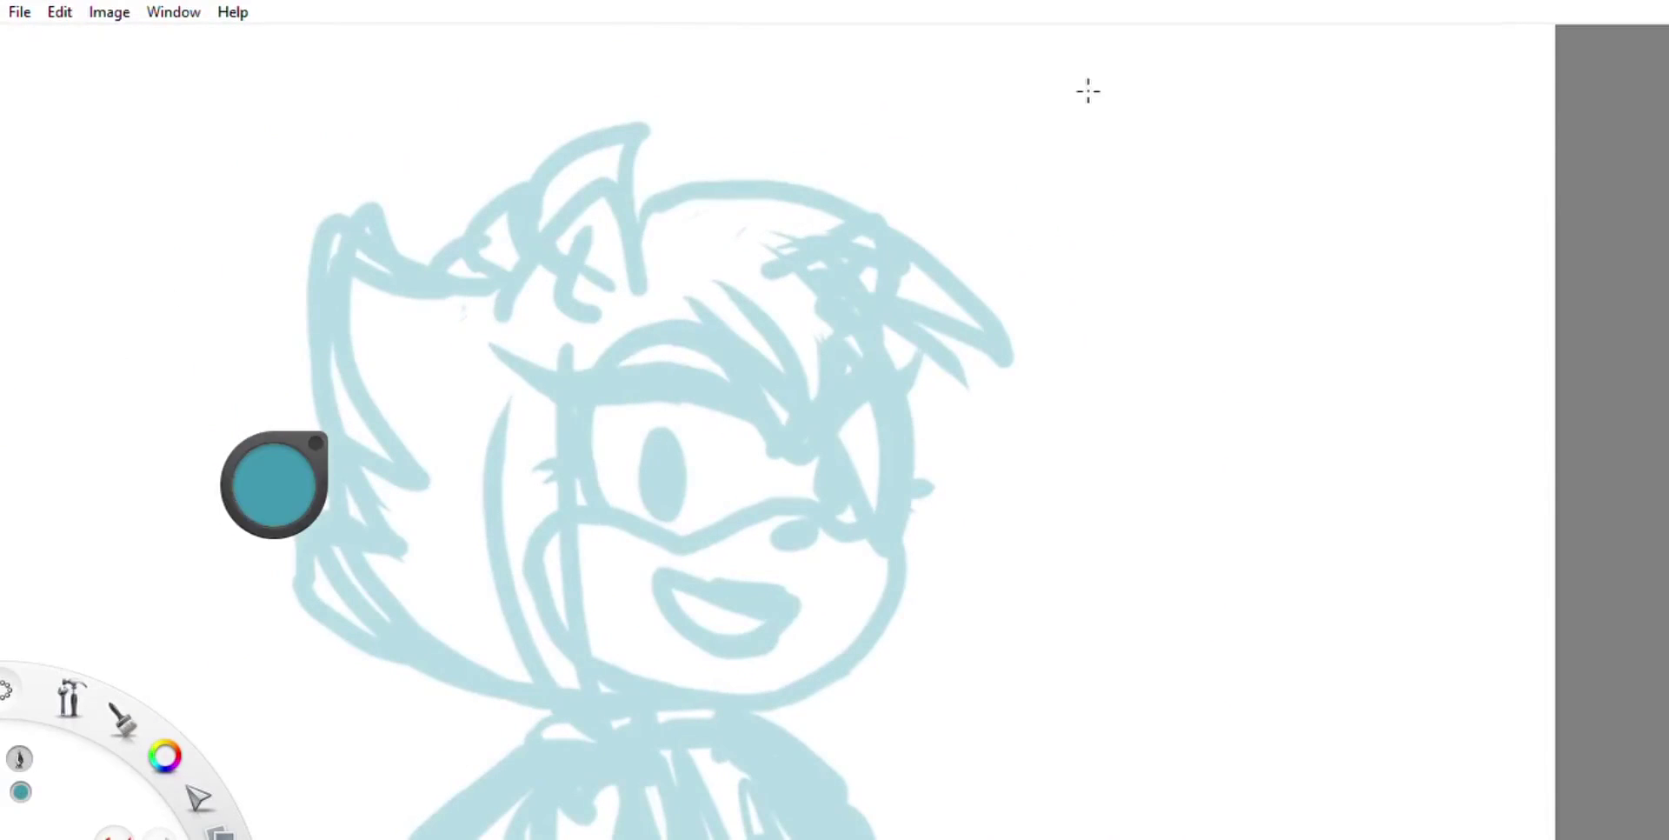
{"action": "left_click_drag", "start_coordinate": [691, 300], "coordinate": [908, 547]}
{"action": "left_click_drag", "start_coordinate": [747, 247], "coordinate": [917, 538]}
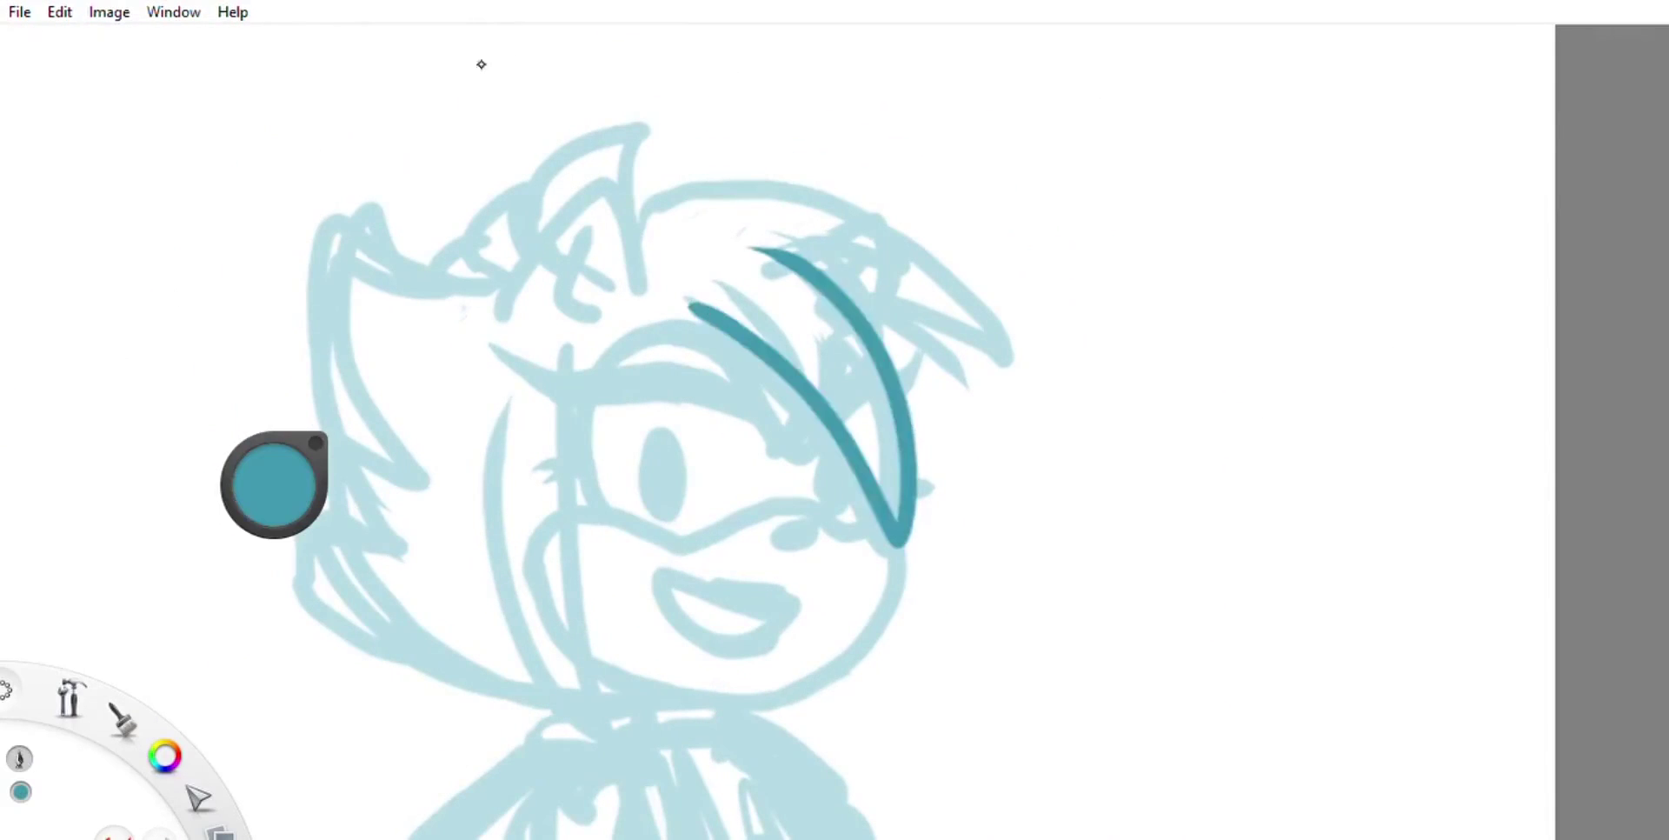
{"action": "key", "text": "ctrl+z"}
{"action": "key", "text": "ctrl+z"}
Step: Trace the swept hair top and its pointed fringe strands in darker teal over the faded sketch
{"action": "left_click_drag", "start_coordinate": [665, 291], "coordinate": [924, 535]}
{"action": "left_click_drag", "start_coordinate": [787, 239], "coordinate": [973, 539]}
{"action": "key", "text": "ctrl+z"}
{"action": "left_click_drag", "start_coordinate": [647, 209], "coordinate": [999, 352]}
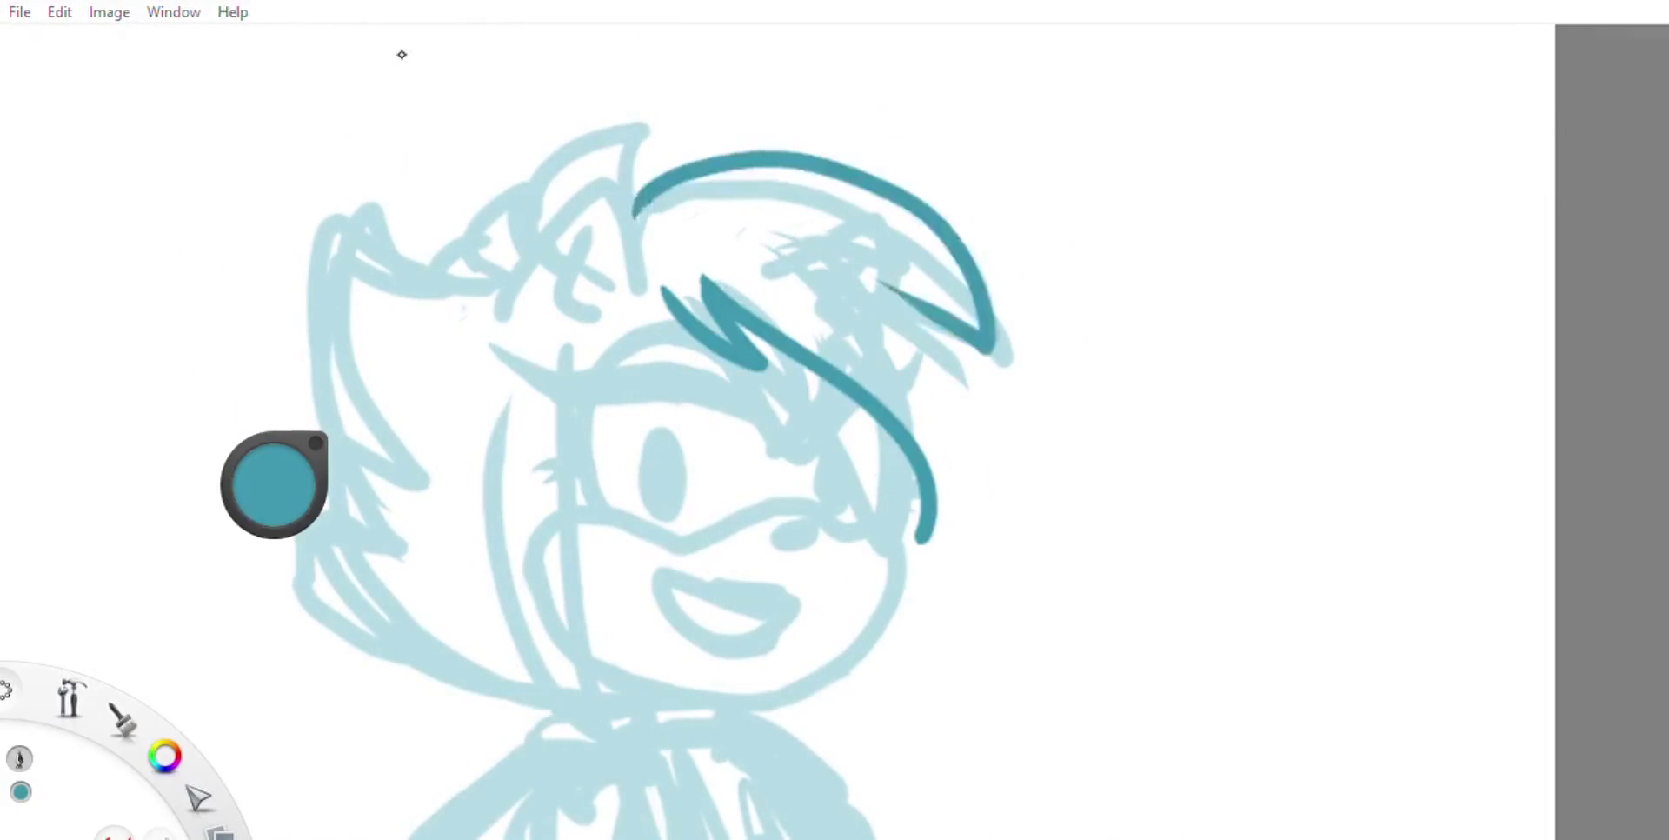
{"action": "left_click_drag", "start_coordinate": [869, 277], "coordinate": [923, 545]}
Step: Trace the left ear, the tufts behind it, the spiky back hair and the long pointed side lock
{"action": "left_click_drag", "start_coordinate": [508, 322], "coordinate": [643, 277]}
{"action": "left_click_drag", "start_coordinate": [584, 232], "coordinate": [600, 318]}
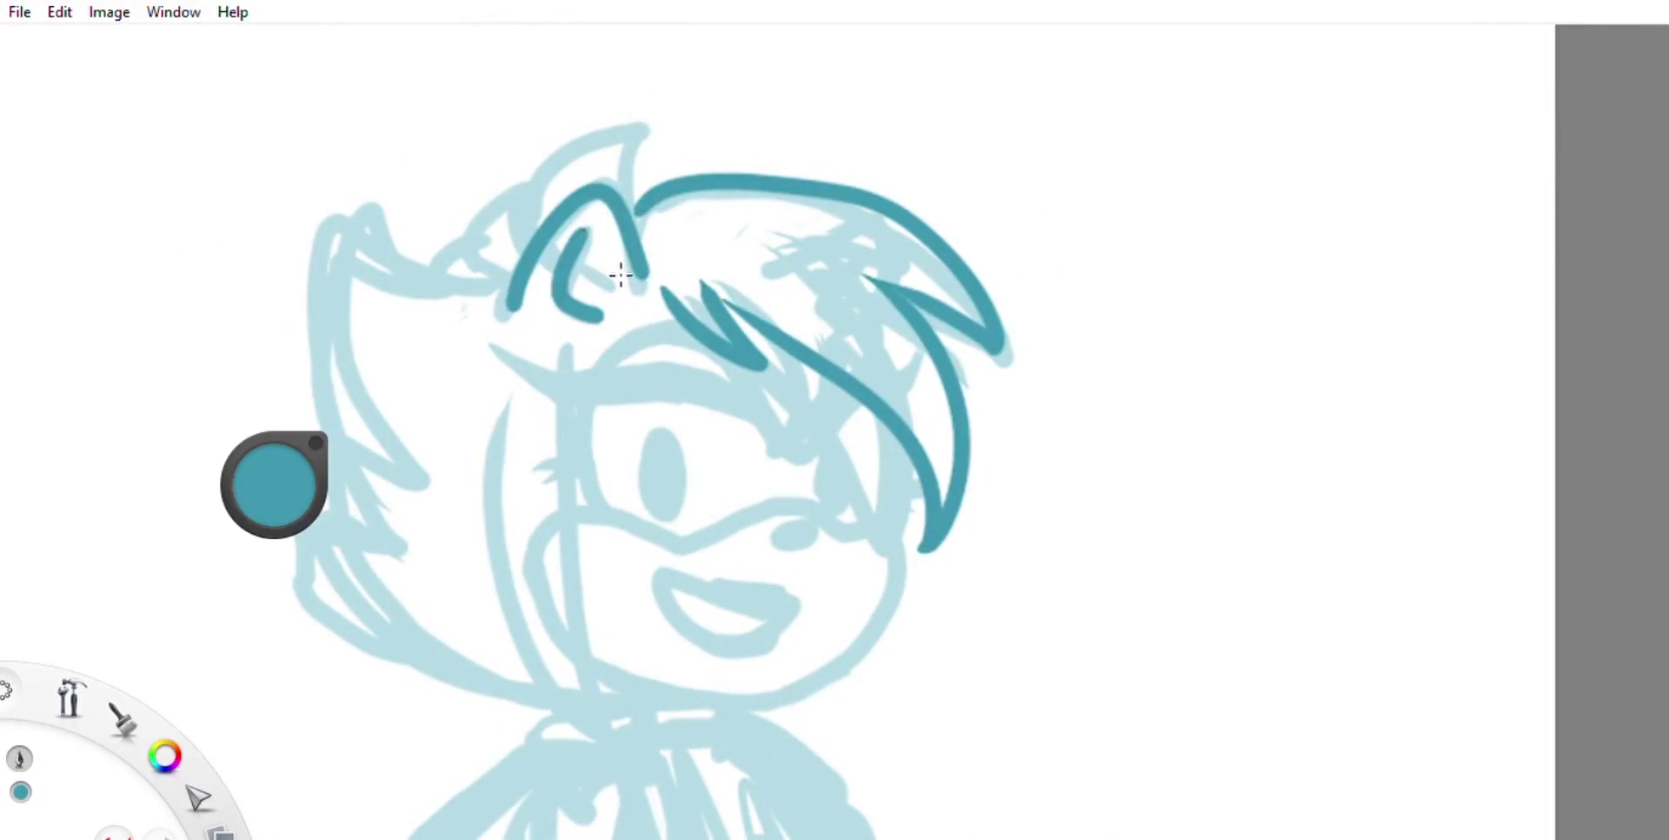
{"action": "left_click_drag", "start_coordinate": [522, 228], "coordinate": [632, 204]}
{"action": "mouse_move", "coordinate": [486, 172]}
{"action": "left_mouse_down"}
{"action": "mouse_move", "coordinate": [497, 265]}
{"action": "mouse_move", "coordinate": [398, 504]}
{"action": "mouse_move", "coordinate": [539, 692]}
{"action": "left_mouse_up"}
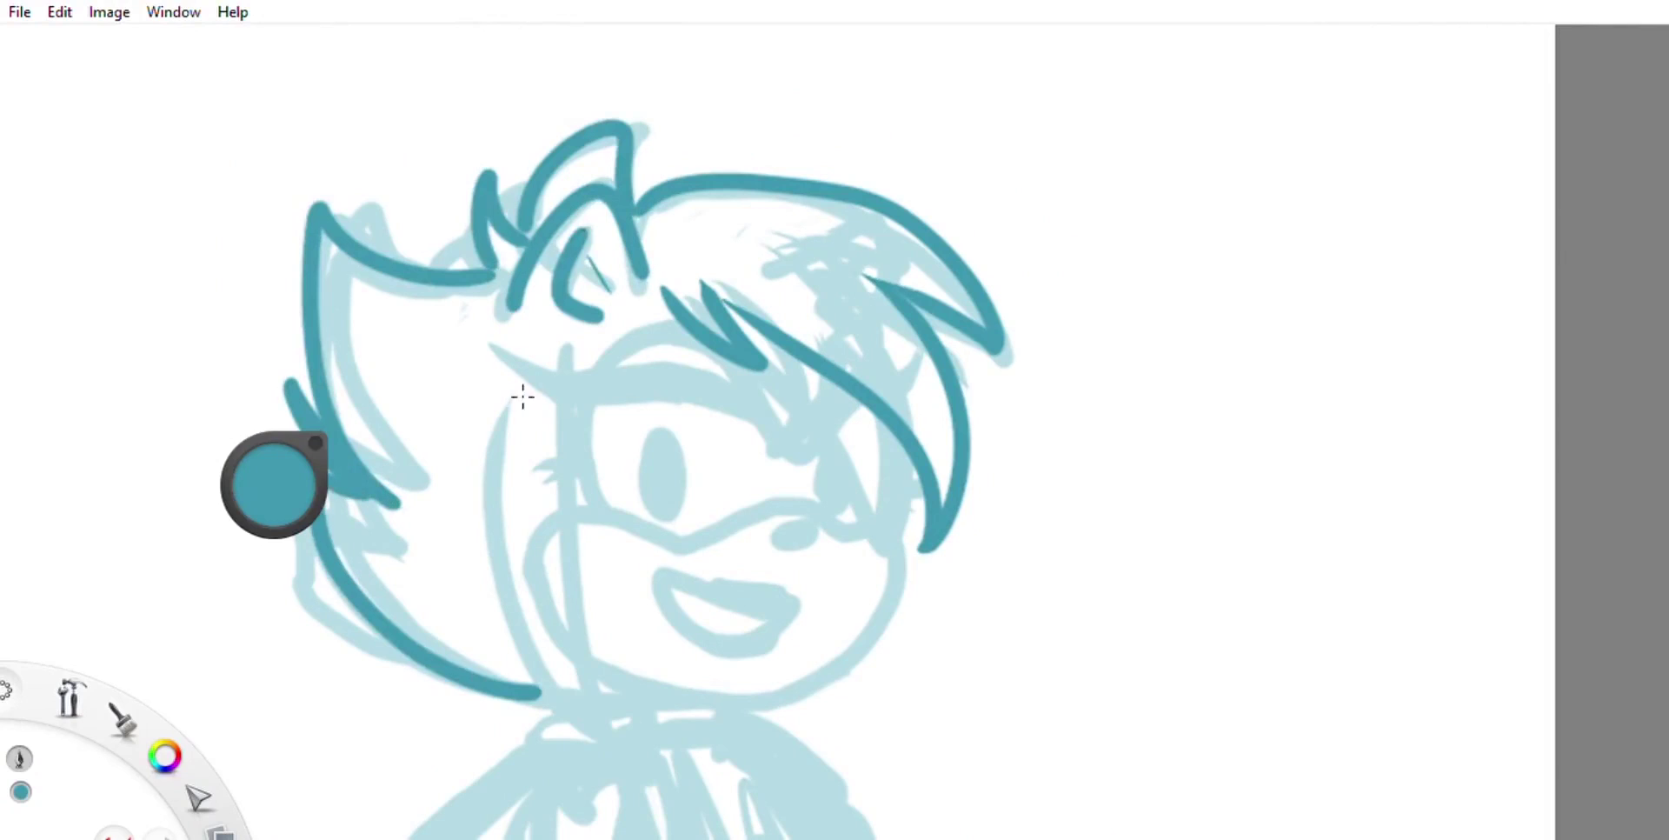
{"action": "left_click_drag", "start_coordinate": [498, 396], "coordinate": [676, 776]}
{"action": "left_click_drag", "start_coordinate": [556, 369], "coordinate": [580, 622]}
Step: Trace the muzzle outline, the filled nose and the open mouth in darker teal
{"action": "scroll", "coordinate": [138, 362], "scroll_direction": "down", "scroll_amount": 3}
{"action": "left_click_drag", "start_coordinate": [596, 382], "coordinate": [596, 365]}
{"action": "mouse_move", "coordinate": [402, 343]}
{"action": "left_mouse_down"}
{"action": "mouse_move", "coordinate": [477, 313]}
{"action": "mouse_move", "coordinate": [758, 331]}
{"action": "mouse_move", "coordinate": [391, 422]}
{"action": "mouse_move", "coordinate": [763, 350]}
{"action": "mouse_move", "coordinate": [726, 346]}
{"action": "mouse_move", "coordinate": [735, 328]}
{"action": "left_mouse_up"}
{"action": "key", "text": "ctrl+z"}
{"action": "key", "text": "ctrl+z"}
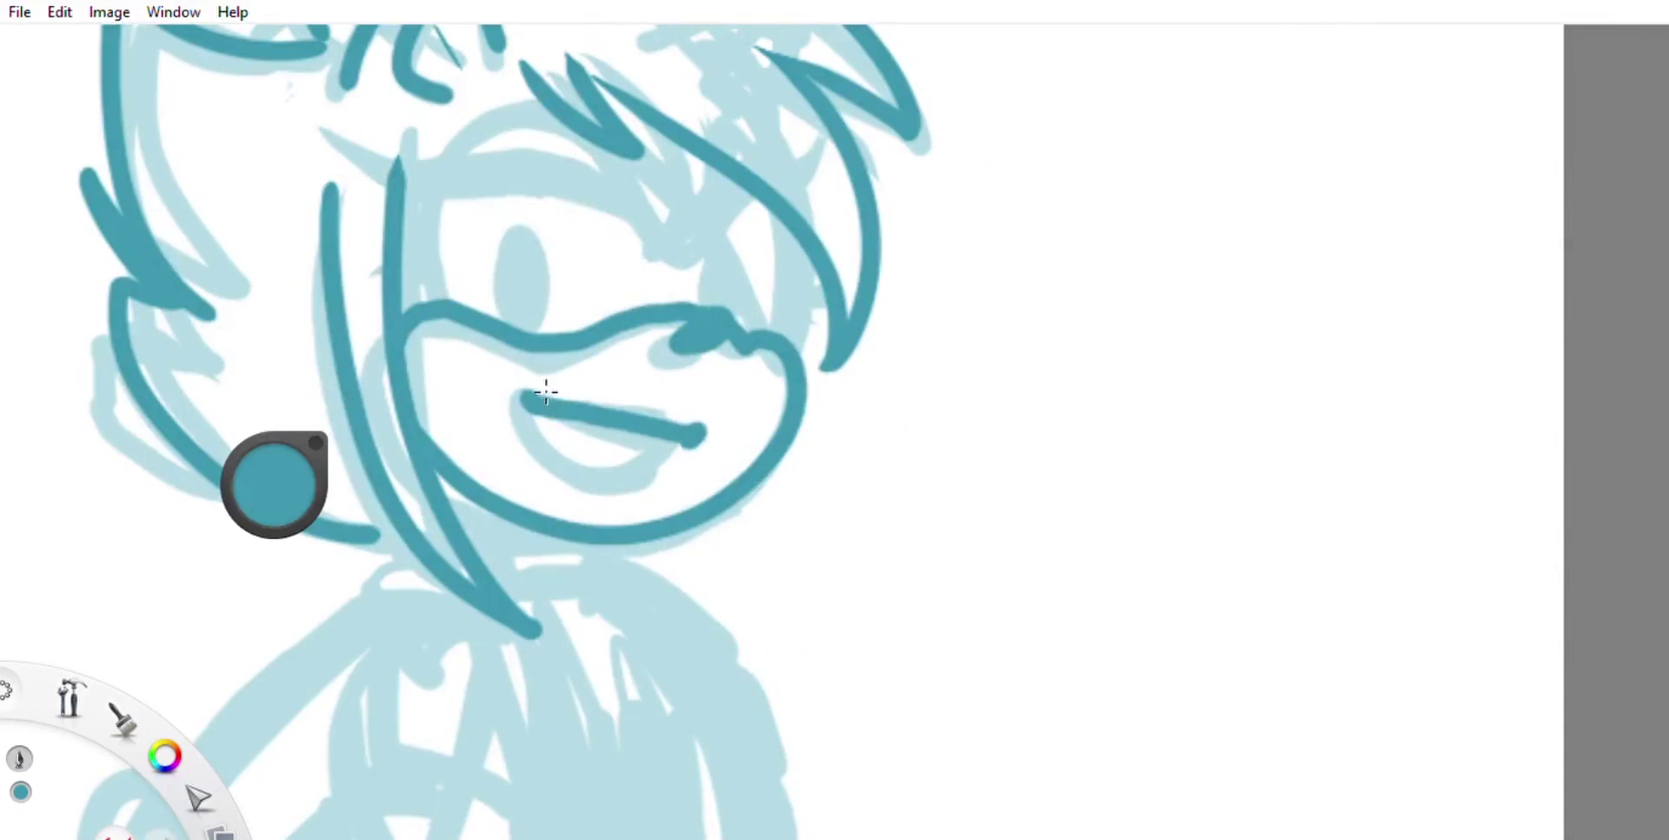
{"action": "left_click_drag", "start_coordinate": [546, 393], "coordinate": [593, 404]}
Step: Trace the joined eye outline and thicken the upper eyelid into a long pointed lash
{"action": "scroll", "coordinate": [514, 287], "scroll_direction": "up", "scroll_amount": 3}
{"action": "scroll", "coordinate": [495, 552], "scroll_direction": "up", "scroll_amount": 2}
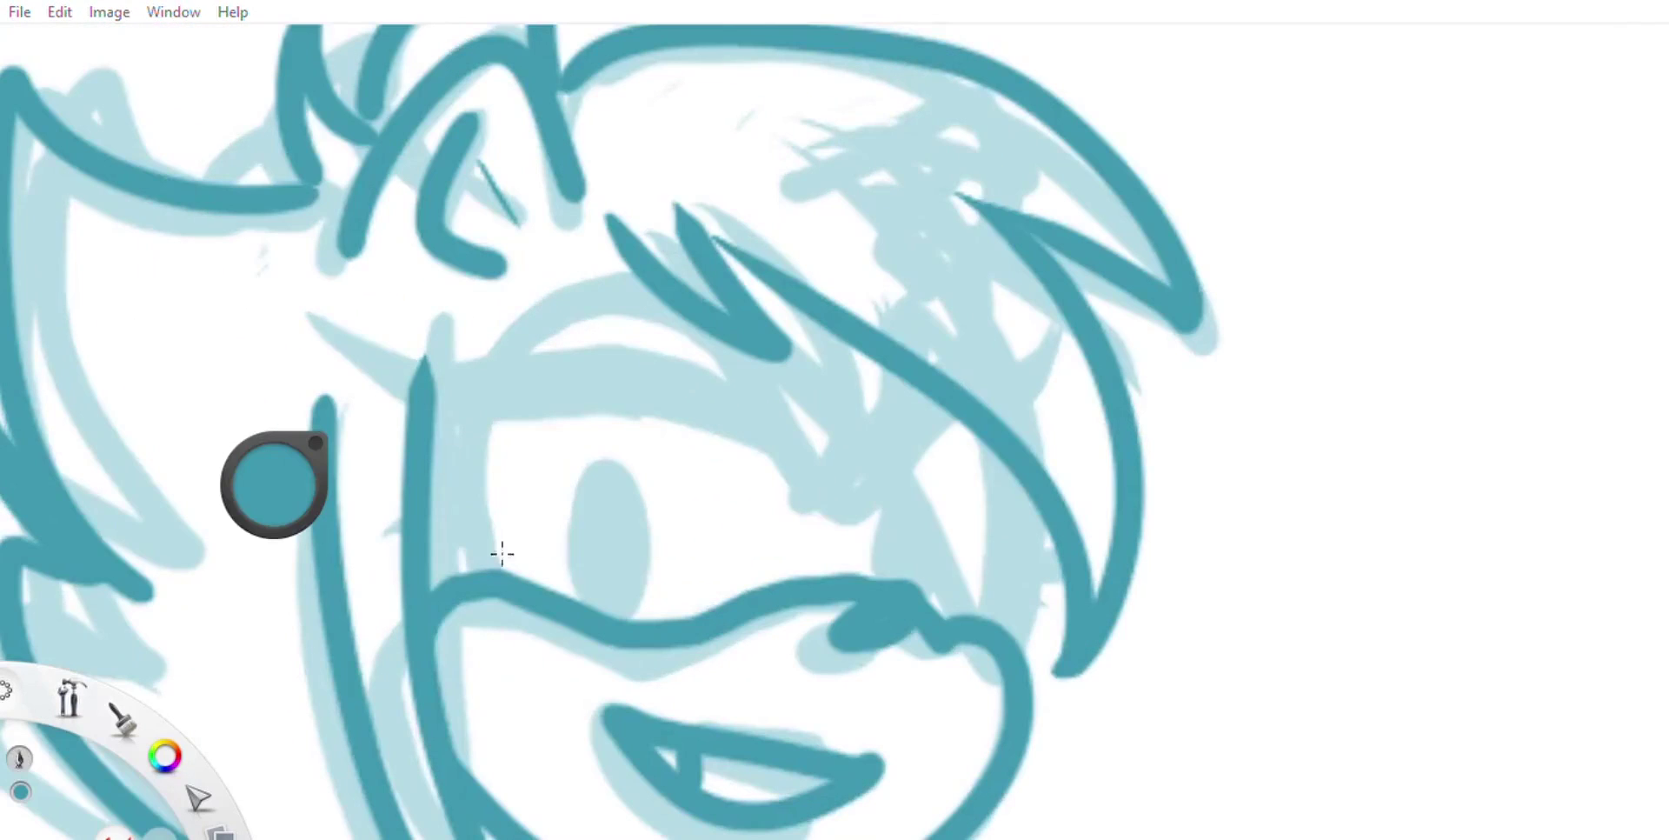
{"action": "left_click_drag", "start_coordinate": [804, 474], "coordinate": [926, 396]}
{"action": "left_click_drag", "start_coordinate": [1016, 431], "coordinate": [974, 613]}
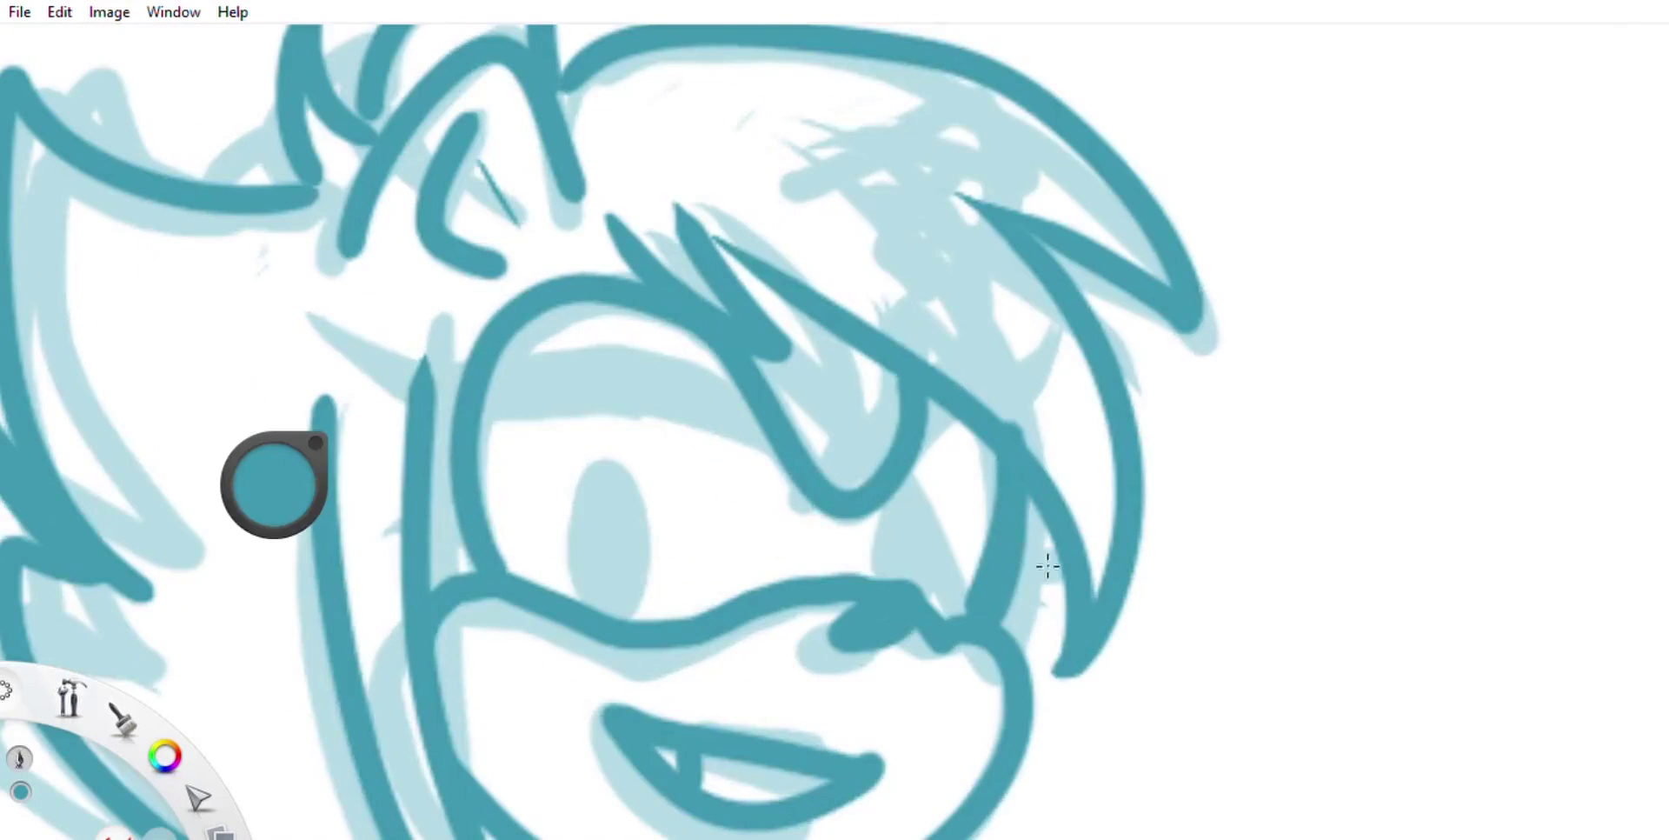
{"action": "mouse_move", "coordinate": [300, 313]}
{"action": "left_mouse_down"}
{"action": "mouse_move", "coordinate": [439, 402]}
{"action": "mouse_move", "coordinate": [783, 469]}
{"action": "left_mouse_up"}
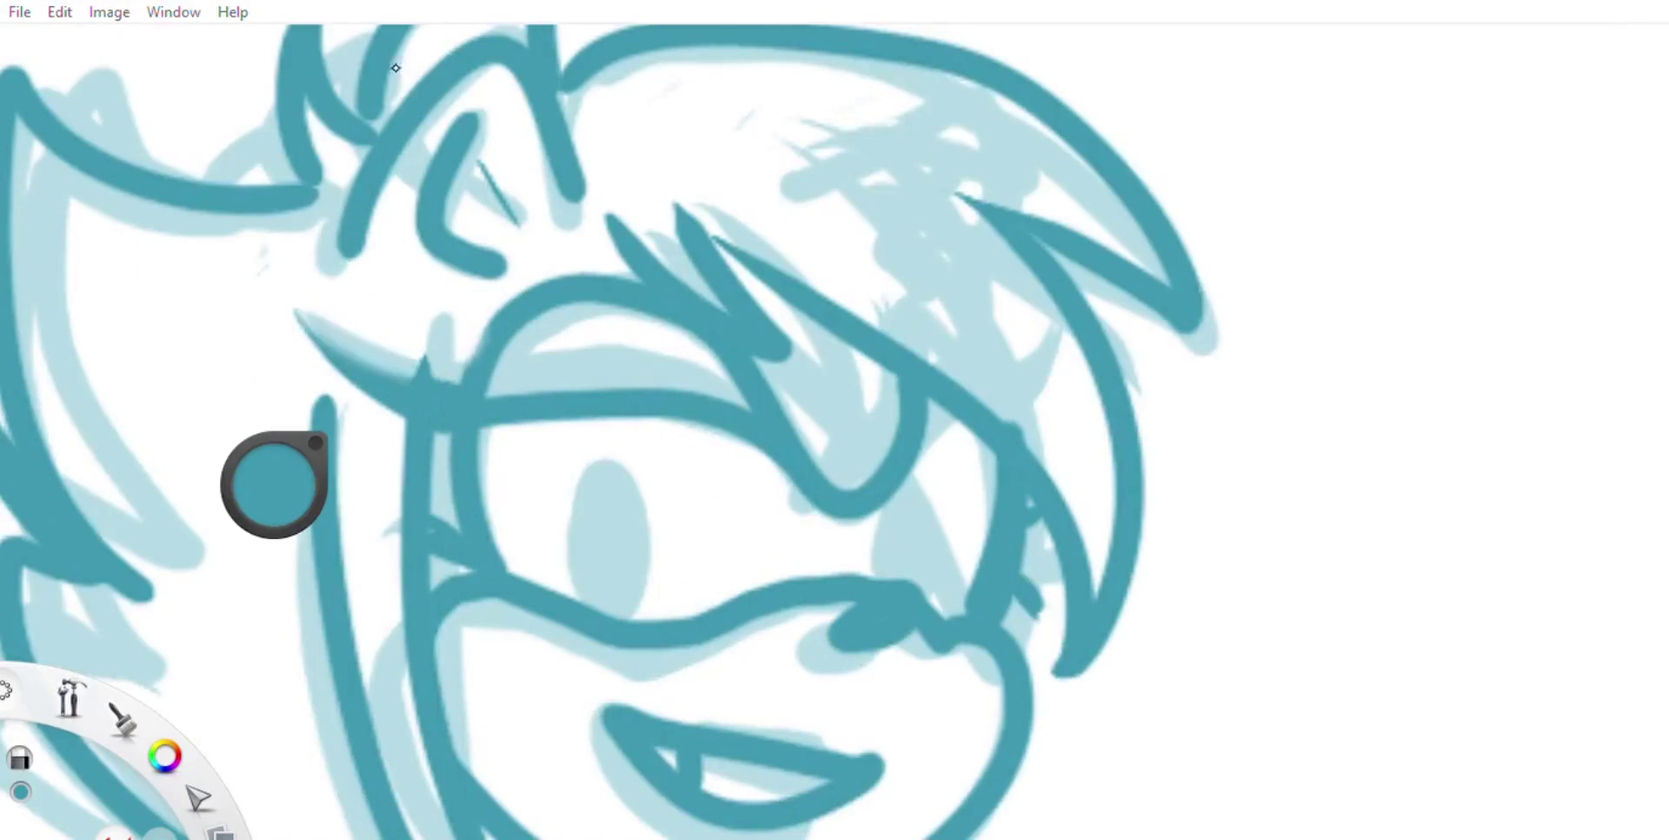
{"action": "left_click_drag", "start_coordinate": [431, 375], "coordinate": [748, 391]}
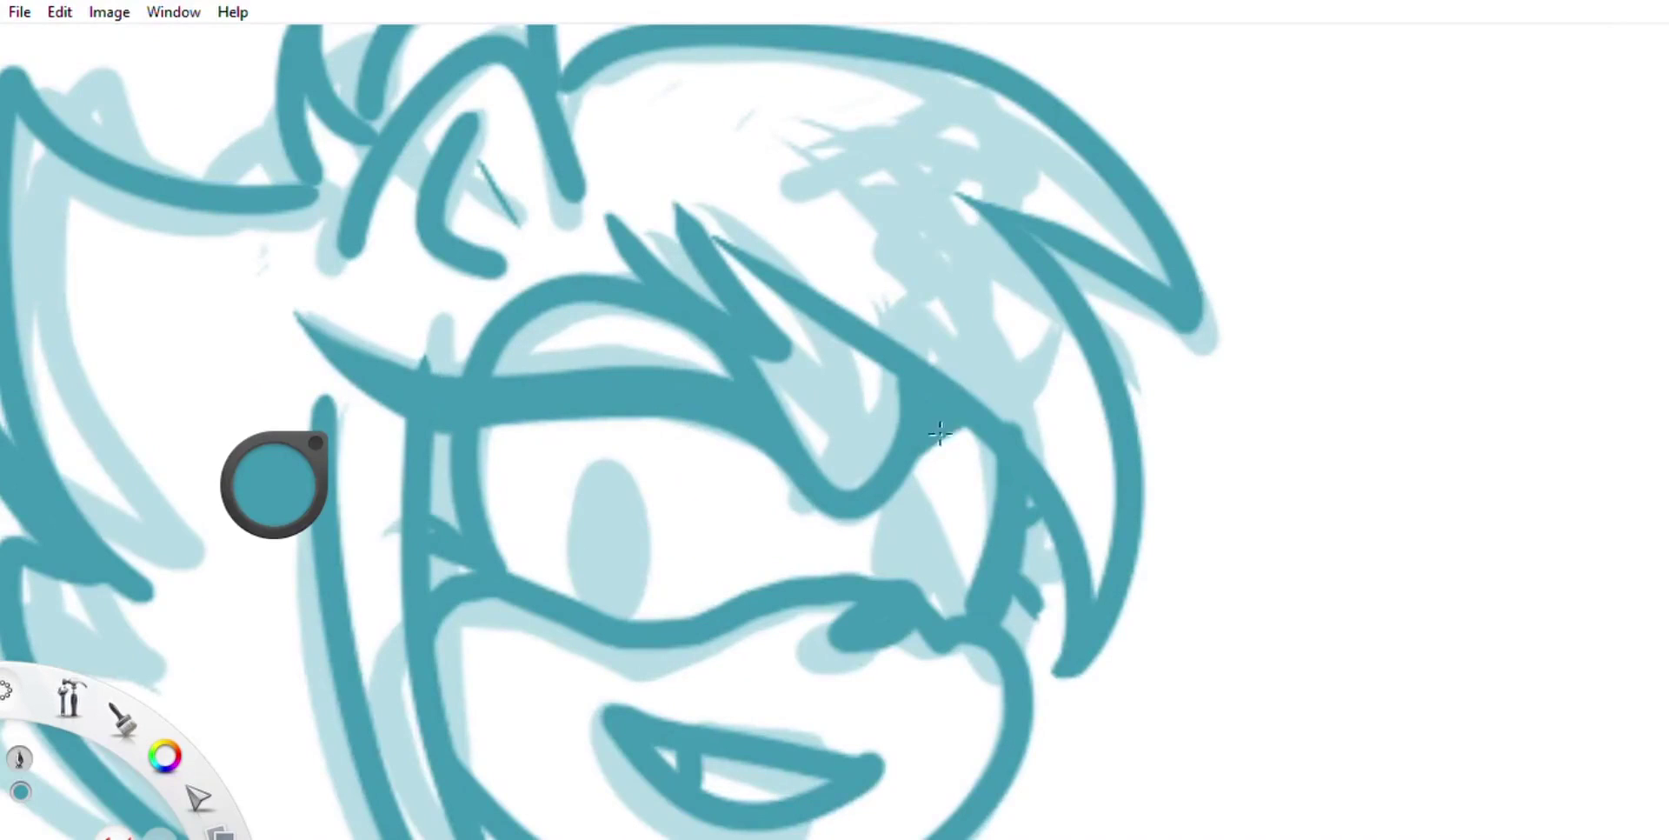
Step: Trace the neck and a zigzag pointed shape hanging from the side lock down the chest
{"action": "key", "text": "space"}
{"action": "left_click_drag", "start_coordinate": [838, 452], "coordinate": [664, 484]}
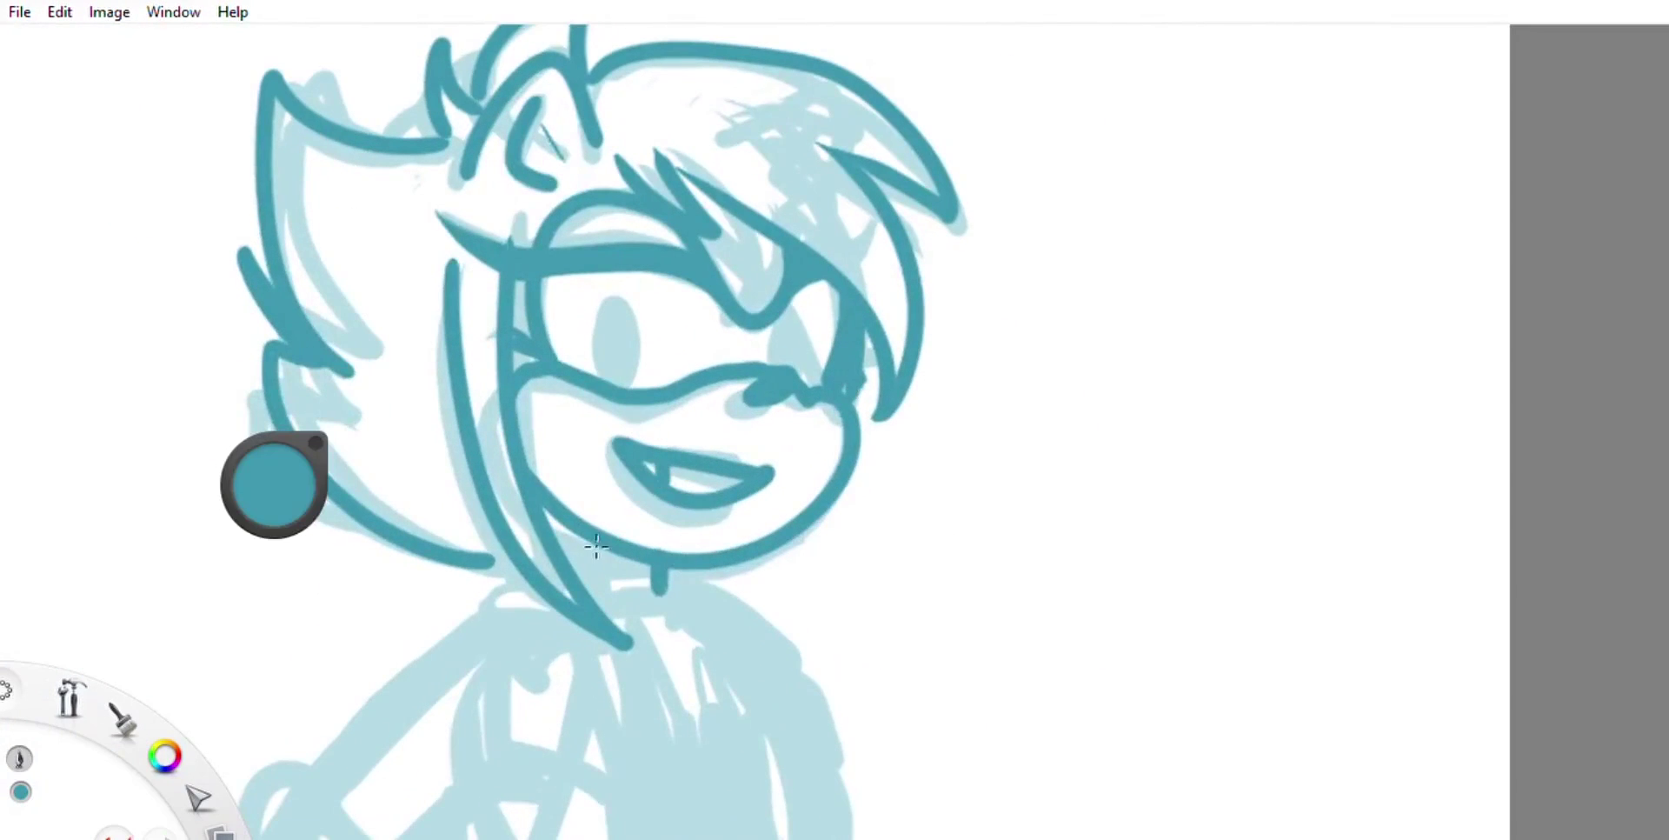
{"action": "key", "text": "space"}
{"action": "mouse_move", "coordinate": [582, 485]}
{"action": "left_mouse_down"}
{"action": "mouse_move", "coordinate": [585, 436]}
{"action": "mouse_move", "coordinate": [287, 408]}
{"action": "left_mouse_up"}
{"action": "mouse_move", "coordinate": [662, 590]}
{"action": "left_mouse_down"}
{"action": "mouse_move", "coordinate": [560, 244]}
{"action": "mouse_move", "coordinate": [660, 598]}
{"action": "left_mouse_up"}
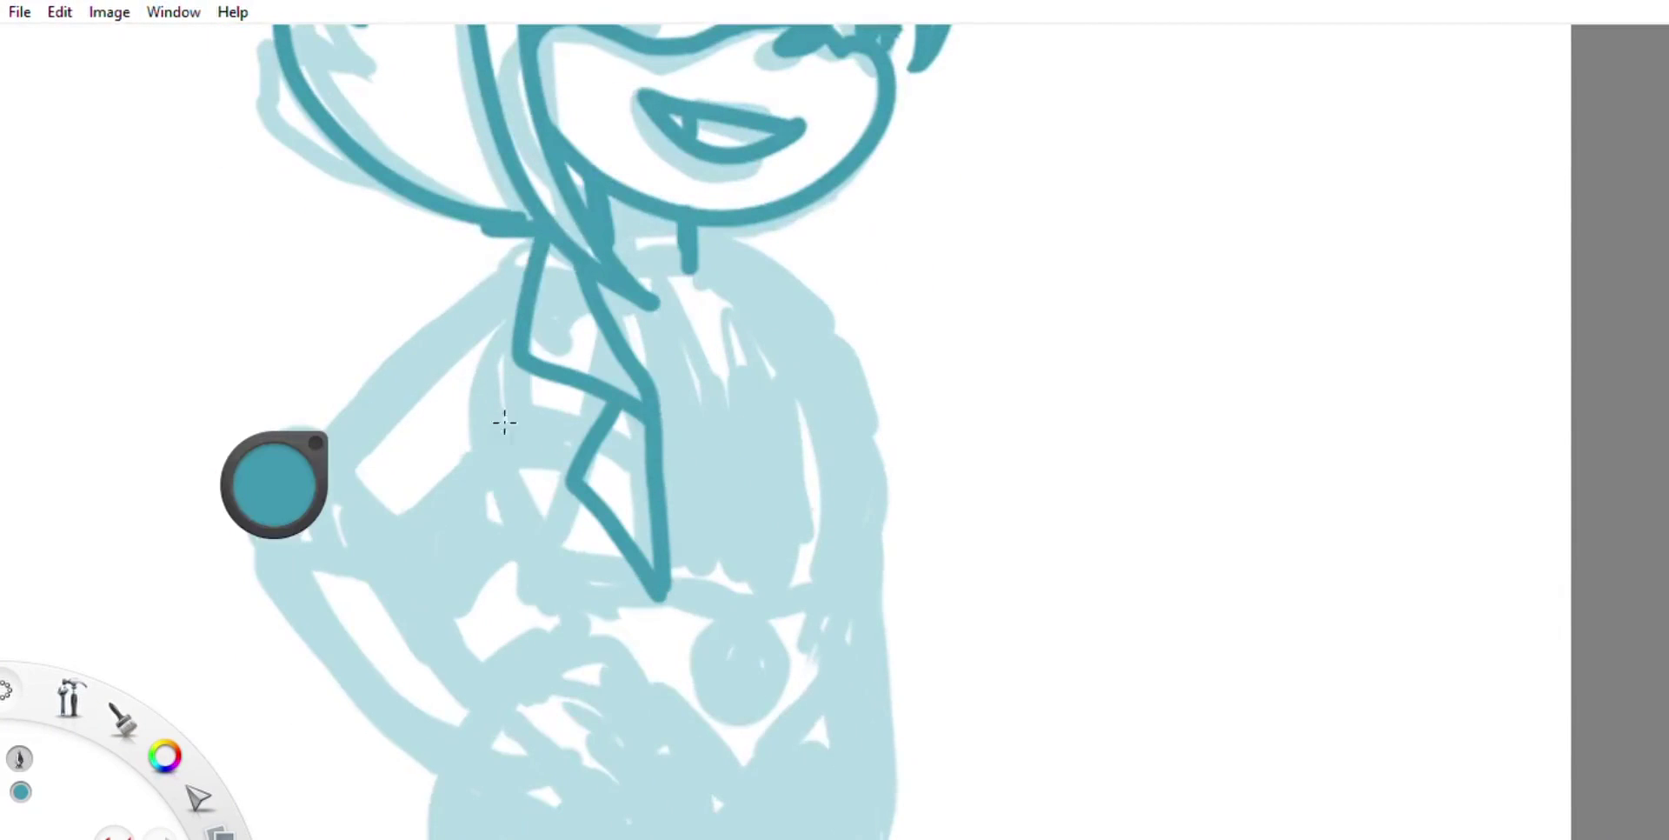
Step: Trace the bent arm's shoulder and upper arm, the jacket's lower edge, the rolled sleeve cuff and the forearm in darker teal
{"action": "left_click_drag", "start_coordinate": [539, 223], "coordinate": [343, 448]}
{"action": "left_click_drag", "start_coordinate": [487, 521], "coordinate": [673, 608]}
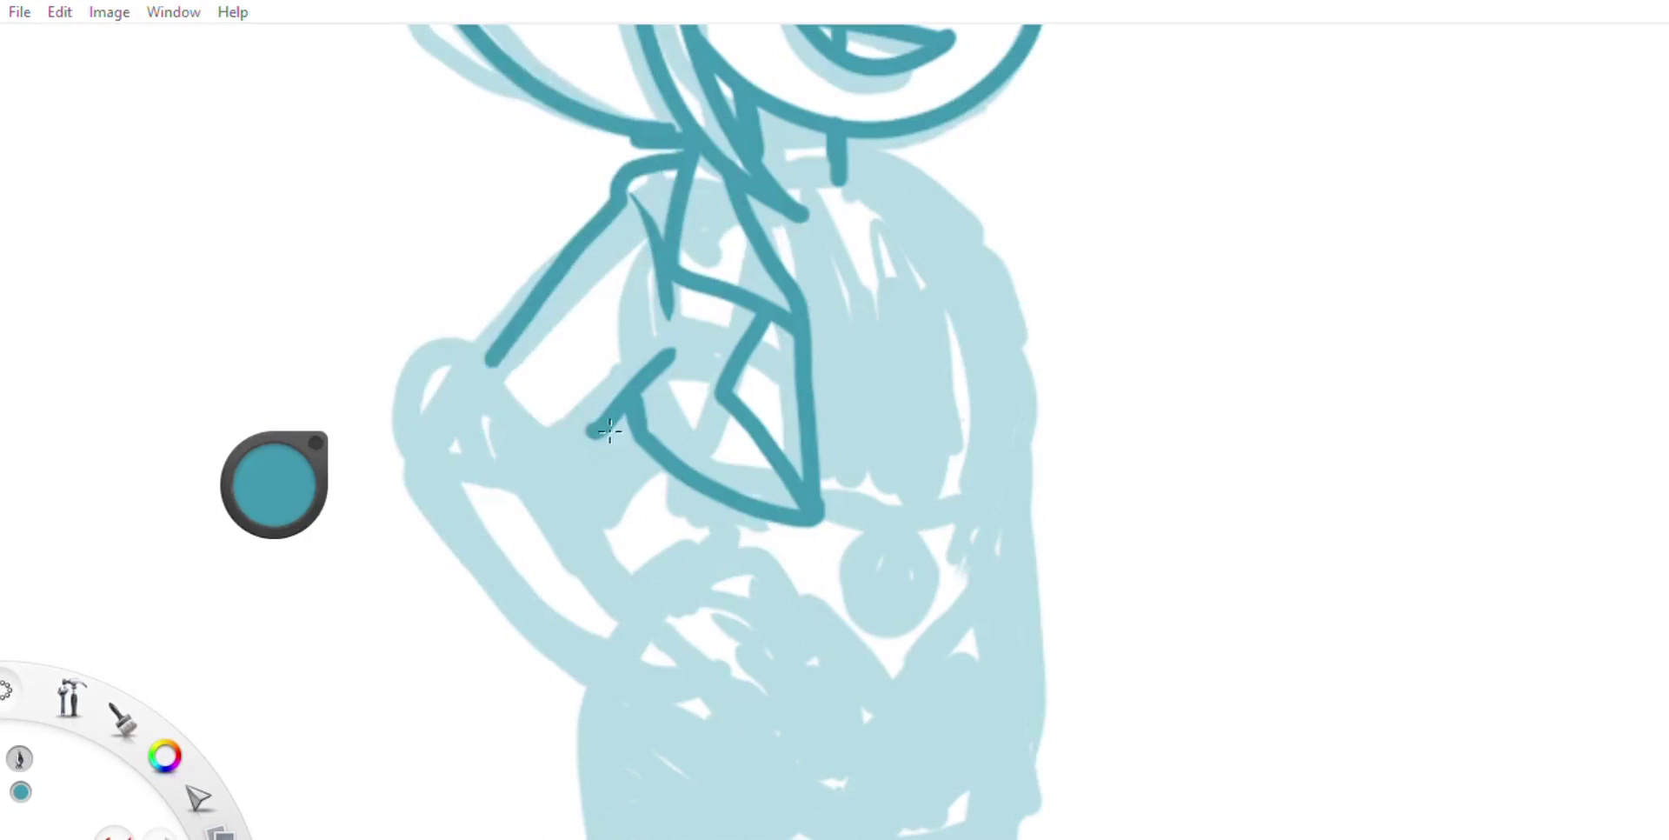
{"action": "mouse_move", "coordinate": [597, 420]}
{"action": "left_mouse_down"}
{"action": "mouse_move", "coordinate": [452, 383]}
{"action": "mouse_move", "coordinate": [582, 476]}
{"action": "mouse_move", "coordinate": [652, 608]}
{"action": "mouse_move", "coordinate": [673, 700]}
{"action": "left_mouse_up"}
{"action": "key", "text": "space"}
{"action": "left_click_drag", "start_coordinate": [603, 473], "coordinate": [600, 191]}
{"action": "left_click_drag", "start_coordinate": [647, 291], "coordinate": [730, 600]}
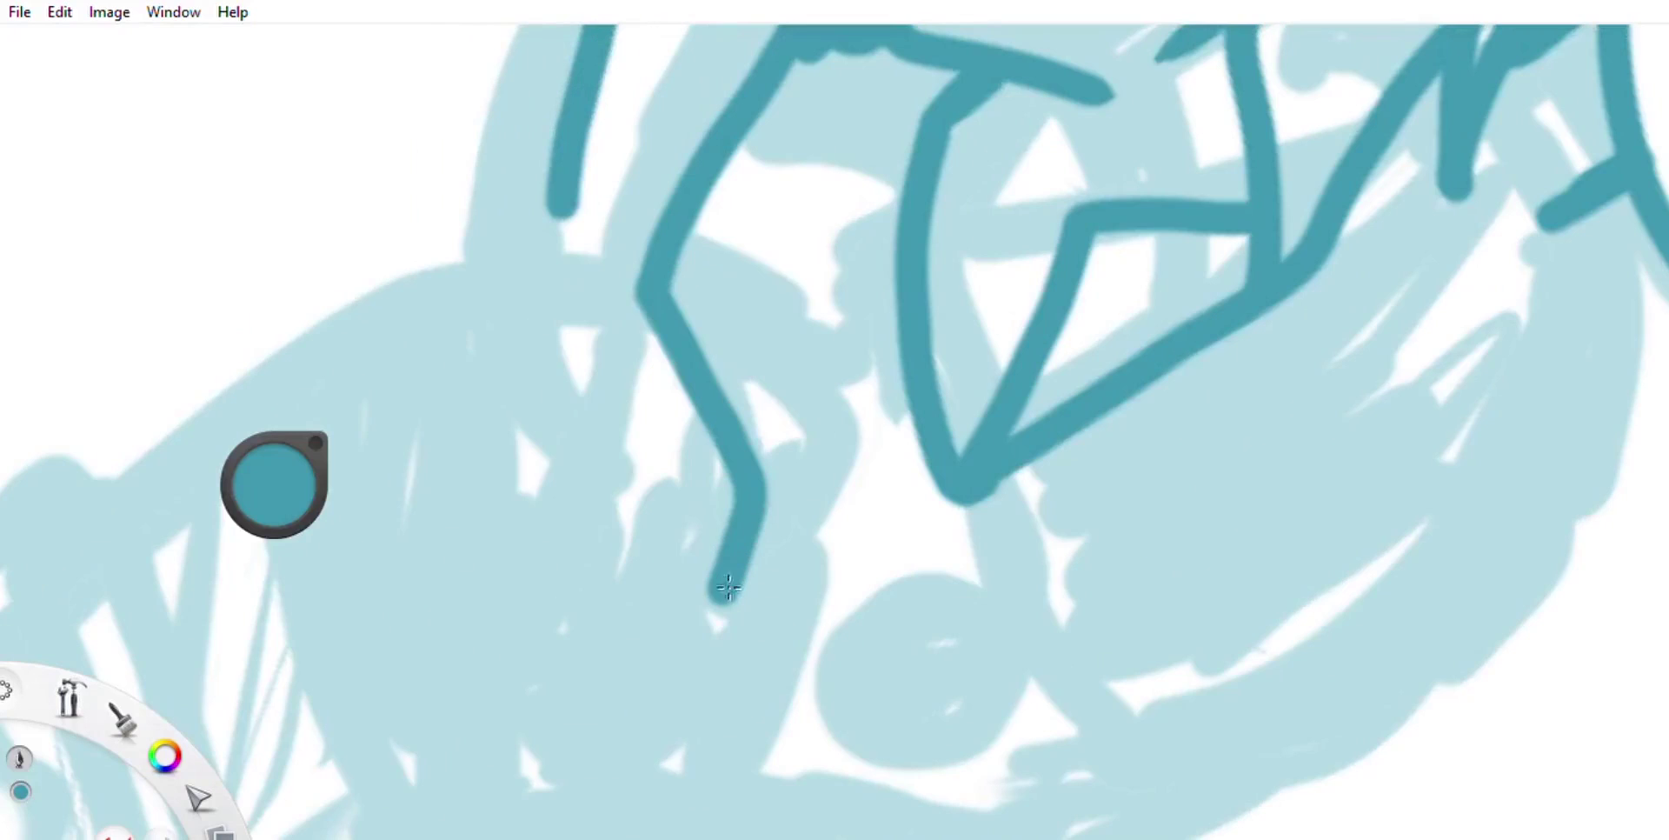
Step: Trace the hand resting on the hip, with its wrist line, glove edge and curled fingers
{"action": "mouse_move", "coordinate": [526, 487]}
{"action": "left_mouse_down"}
{"action": "mouse_move", "coordinate": [577, 167]}
{"action": "mouse_move", "coordinate": [655, 563]}
{"action": "mouse_move", "coordinate": [748, 545]}
{"action": "mouse_move", "coordinate": [609, 515]}
{"action": "left_mouse_up"}
{"action": "left_click_drag", "start_coordinate": [647, 280], "coordinate": [569, 233]}
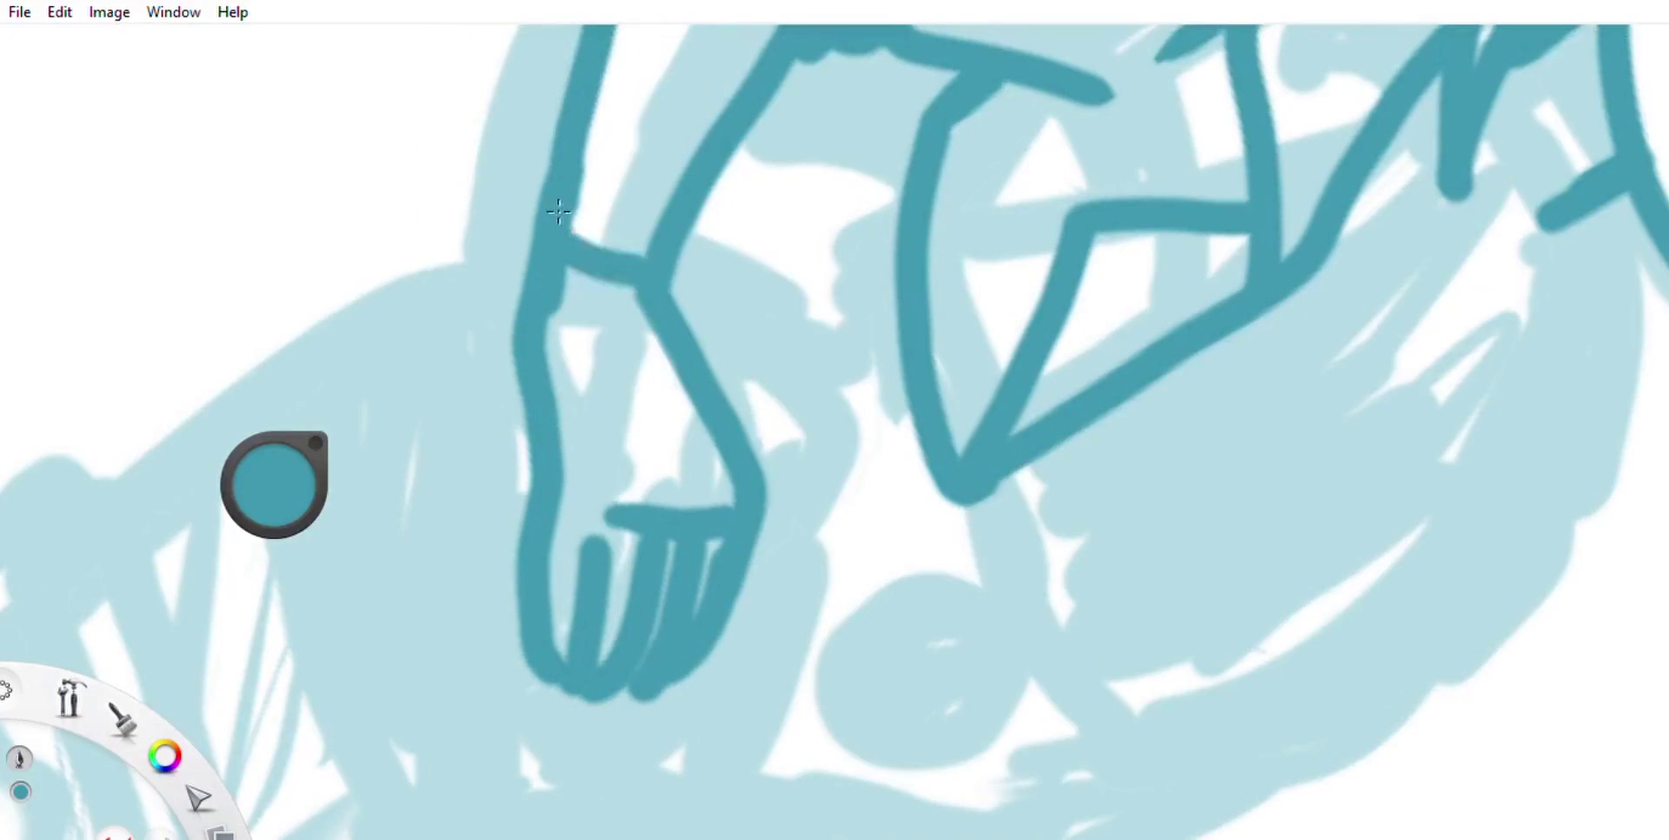
{"action": "left_click_drag", "start_coordinate": [613, 539], "coordinate": [557, 522]}
Step: Trace the far side of the torso and jacket, the waistline and the pointed belt beneath it
{"action": "key", "text": "space"}
{"action": "mouse_move", "coordinate": [640, 616]}
{"action": "left_mouse_down"}
{"action": "mouse_move", "coordinate": [614, 275]}
{"action": "mouse_move", "coordinate": [589, 600]}
{"action": "mouse_move", "coordinate": [726, 162]}
{"action": "mouse_move", "coordinate": [851, 500]}
{"action": "left_mouse_up"}
{"action": "mouse_move", "coordinate": [865, 260]}
{"action": "left_mouse_down"}
{"action": "mouse_move", "coordinate": [870, 484]}
{"action": "mouse_move", "coordinate": [693, 528]}
{"action": "left_mouse_up"}
{"action": "left_click_drag", "start_coordinate": [600, 509], "coordinate": [786, 693]}
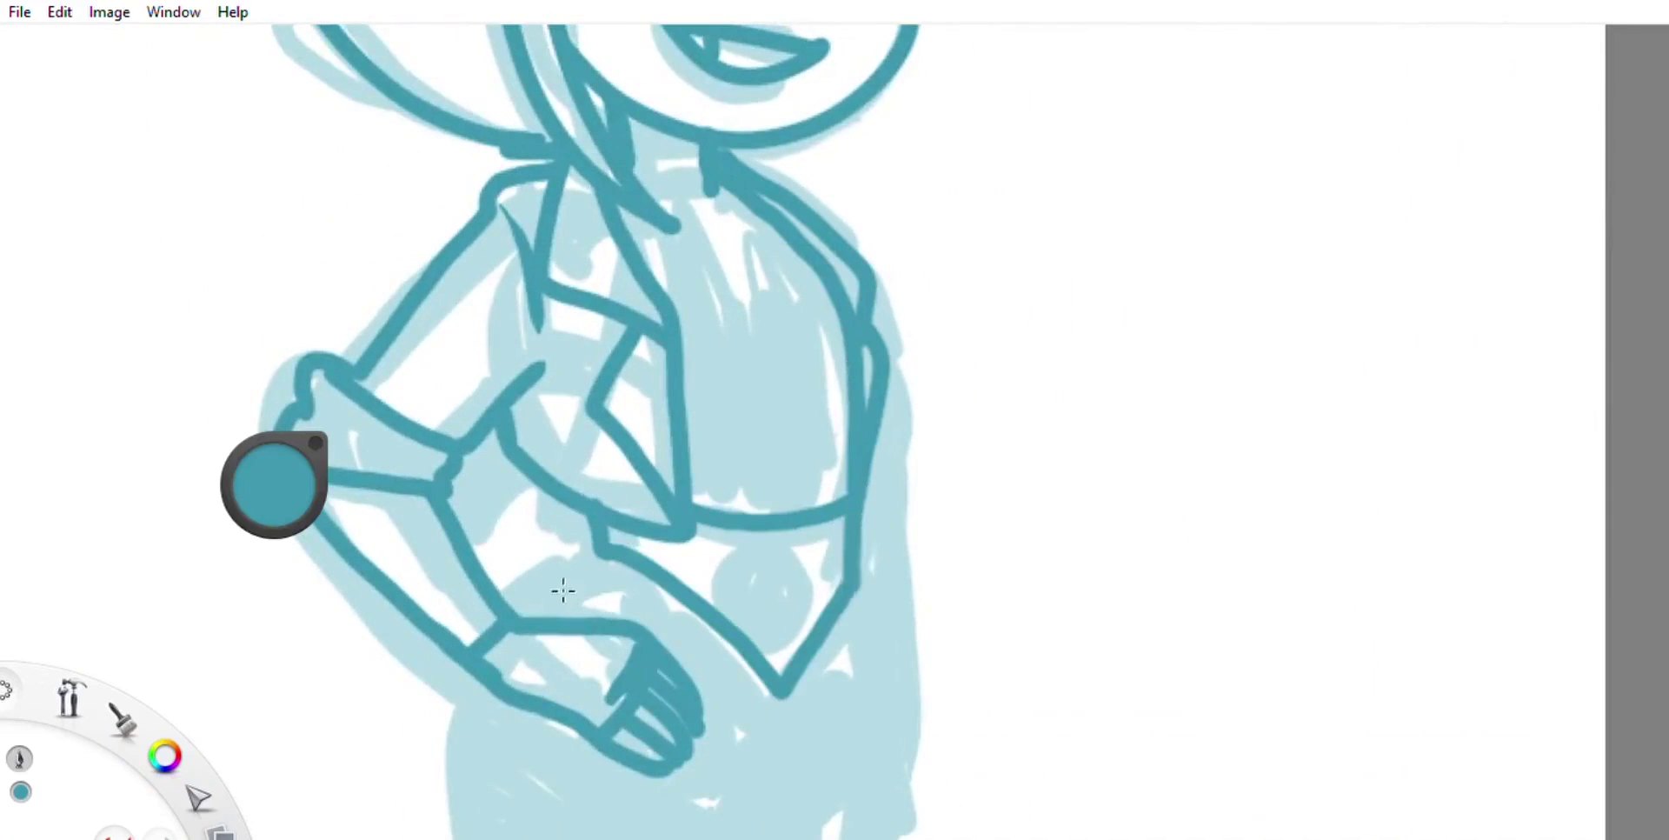
{"action": "key", "text": "space"}
{"action": "left_click_drag", "start_coordinate": [563, 591], "coordinate": [577, 194]}
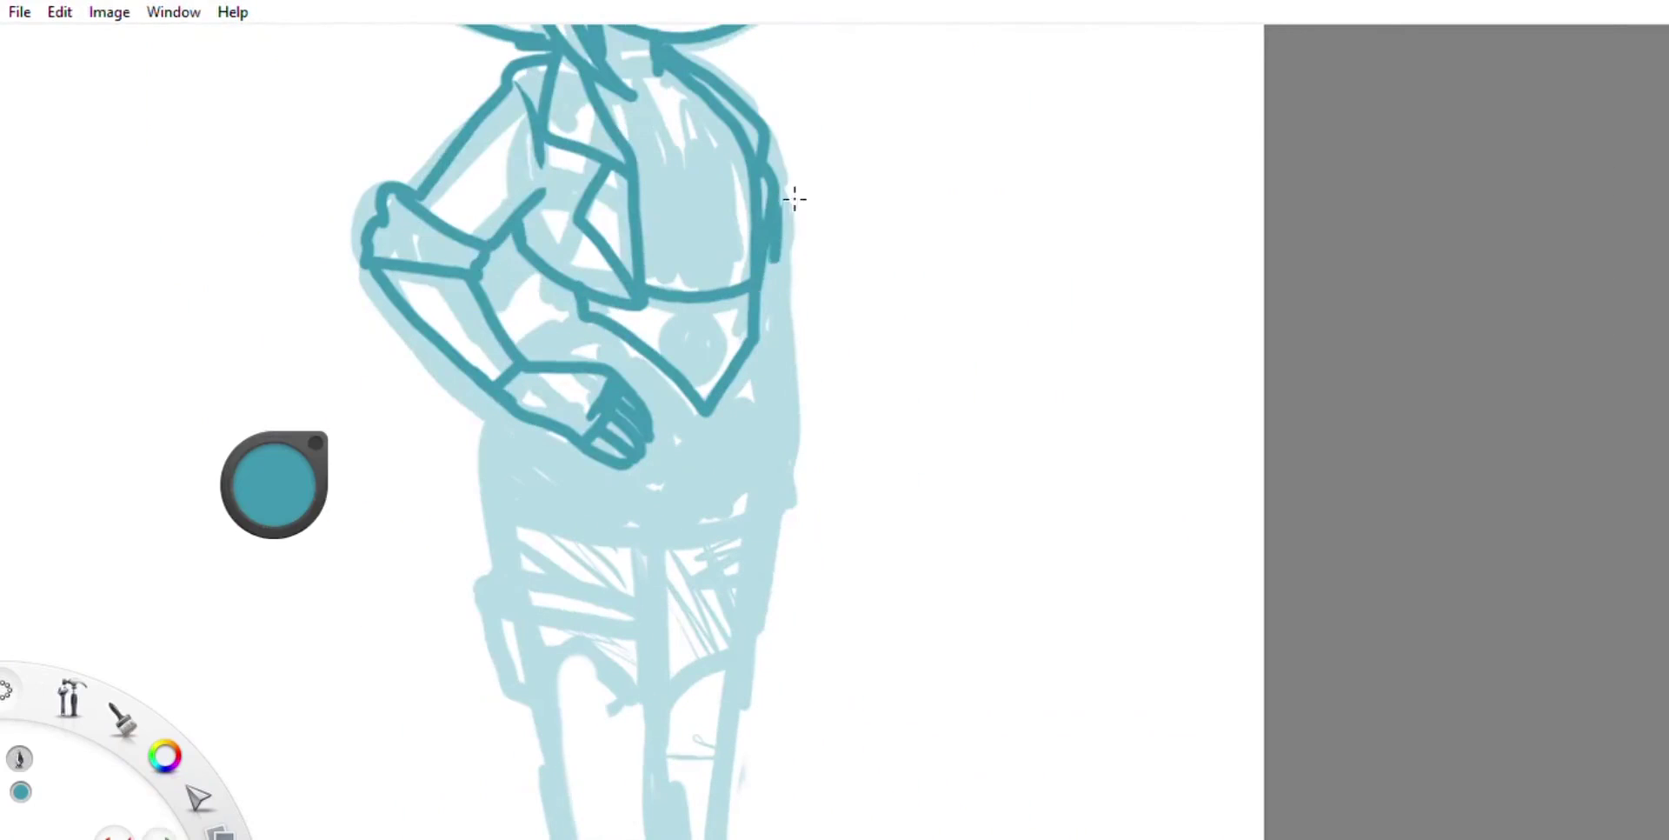
{"action": "left_click_drag", "start_coordinate": [774, 325], "coordinate": [765, 582]}
{"action": "key", "text": "ctrl+z"}
{"action": "left_click_drag", "start_coordinate": [599, 304], "coordinate": [539, 746]}
{"action": "left_click_drag", "start_coordinate": [771, 347], "coordinate": [769, 817]}
{"action": "key", "text": "space"}
{"action": "left_click_drag", "start_coordinate": [596, 465], "coordinate": [660, 447]}
{"action": "key", "text": "ctrl+z"}
{"action": "key", "text": "ctrl+z"}
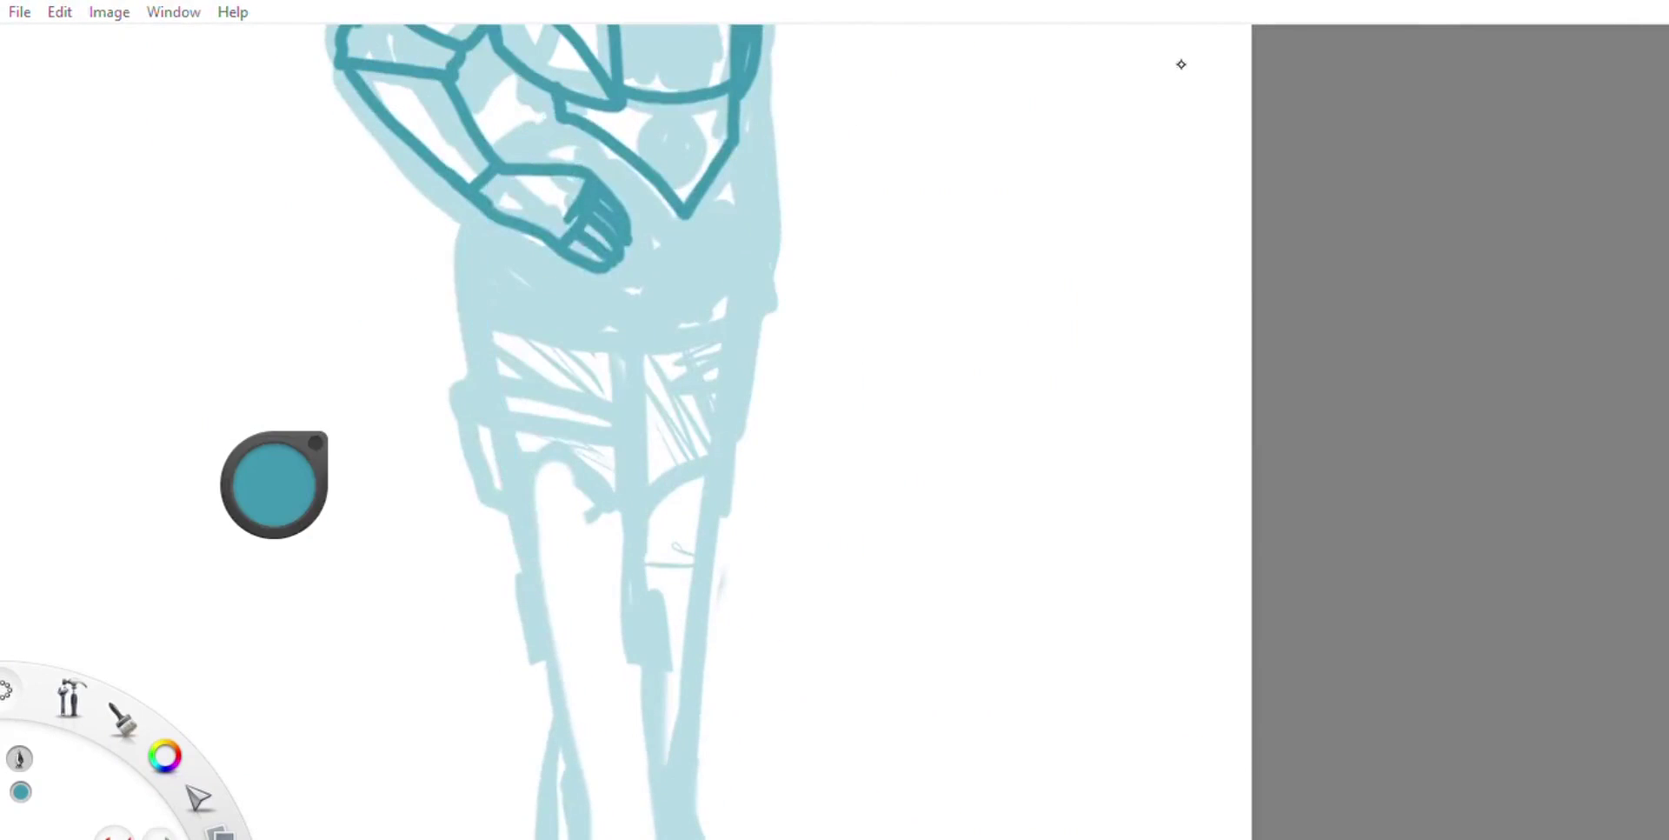
{"action": "key", "text": "ctrl+z"}
Step: Trace the outer contours of both hips and thighs from the belt down to the knees
{"action": "left_click_drag", "start_coordinate": [579, 113], "coordinate": [567, 700]}
{"action": "key", "text": "ctrl+z"}
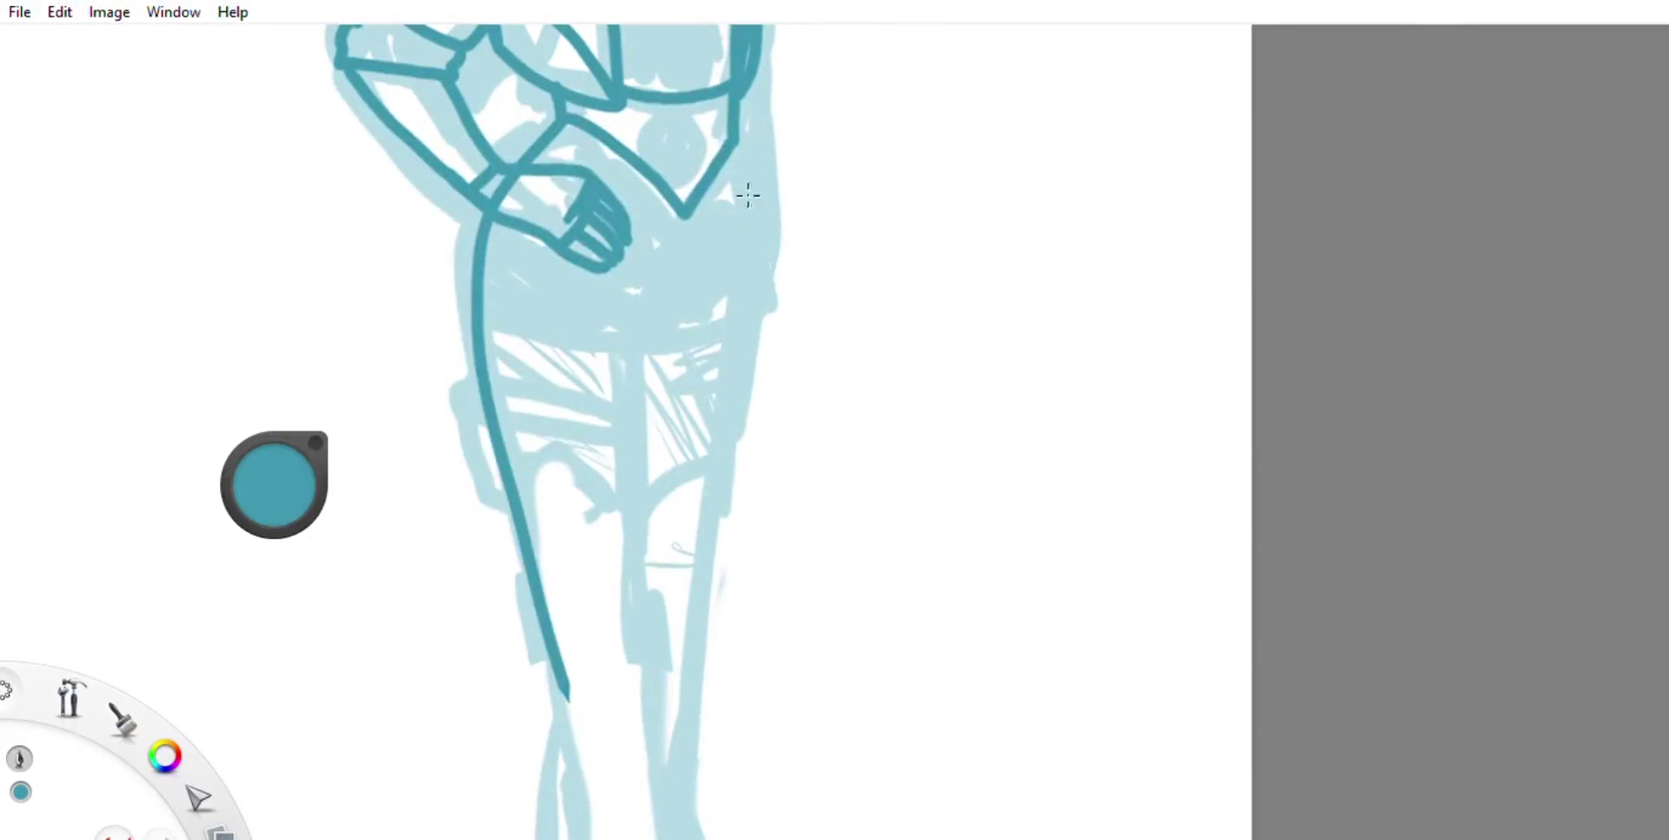
{"action": "mouse_move", "coordinate": [743, 126]}
{"action": "left_mouse_down"}
{"action": "mouse_move", "coordinate": [711, 770]}
{"action": "mouse_move", "coordinate": [676, 739]}
{"action": "left_mouse_up"}
{"action": "key", "text": "ctrl+z"}
{"action": "left_click_drag", "start_coordinate": [631, 350], "coordinate": [658, 734]}
{"action": "key", "text": "ctrl+z"}
Step: Trace the long line separating the two legs and erase its excess lower end
{"action": "key", "text": "space"}
{"action": "left_click_drag", "start_coordinate": [966, 407], "coordinate": [935, 183]}
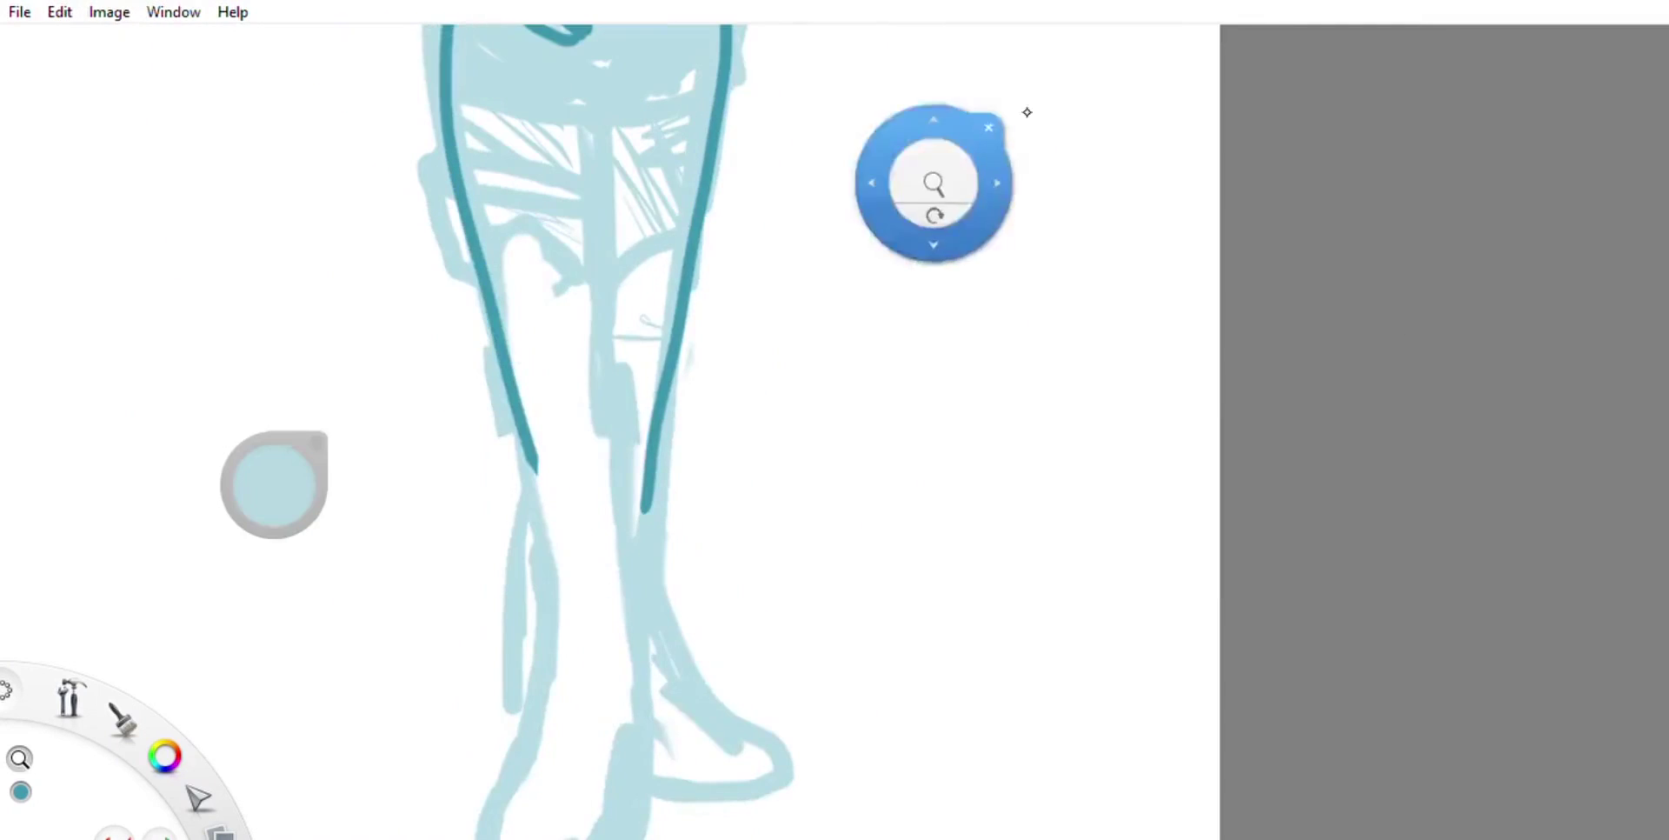
{"action": "left_click_drag", "start_coordinate": [621, 102], "coordinate": [610, 664]}
{"action": "key", "text": "ctrl+z"}
{"action": "key", "text": "space"}
{"action": "left_click_drag", "start_coordinate": [834, 446], "coordinate": [626, 455]}
{"action": "mouse_move", "coordinate": [596, 160]}
{"action": "left_mouse_down"}
{"action": "mouse_move", "coordinate": [594, 698]}
{"action": "mouse_move", "coordinate": [611, 447]}
{"action": "mouse_move", "coordinate": [615, 712]}
{"action": "left_mouse_up"}
{"action": "key", "text": "ctrl+z"}
{"action": "key", "text": "space"}
{"action": "left_click_drag", "start_coordinate": [730, 194], "coordinate": [730, 113]}
{"action": "key", "text": "e"}
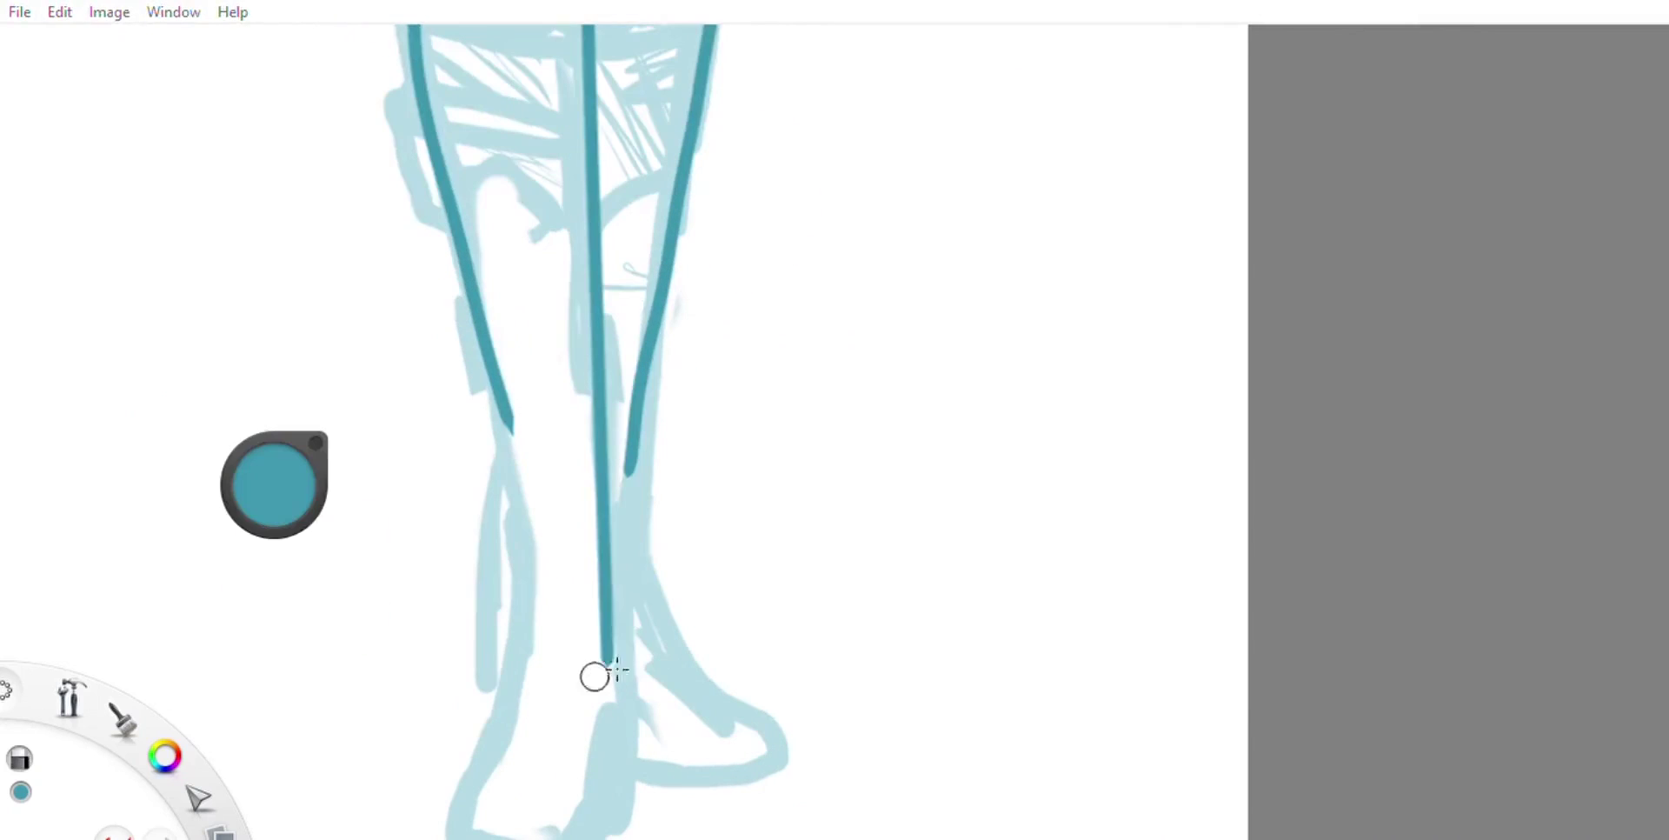
{"action": "left_click_drag", "start_coordinate": [597, 674], "coordinate": [605, 543]}
Step: Trace both sides of the front lower leg and the rounded toe and sole of its boot
{"action": "left_click_drag", "start_coordinate": [511, 421], "coordinate": [495, 730]}
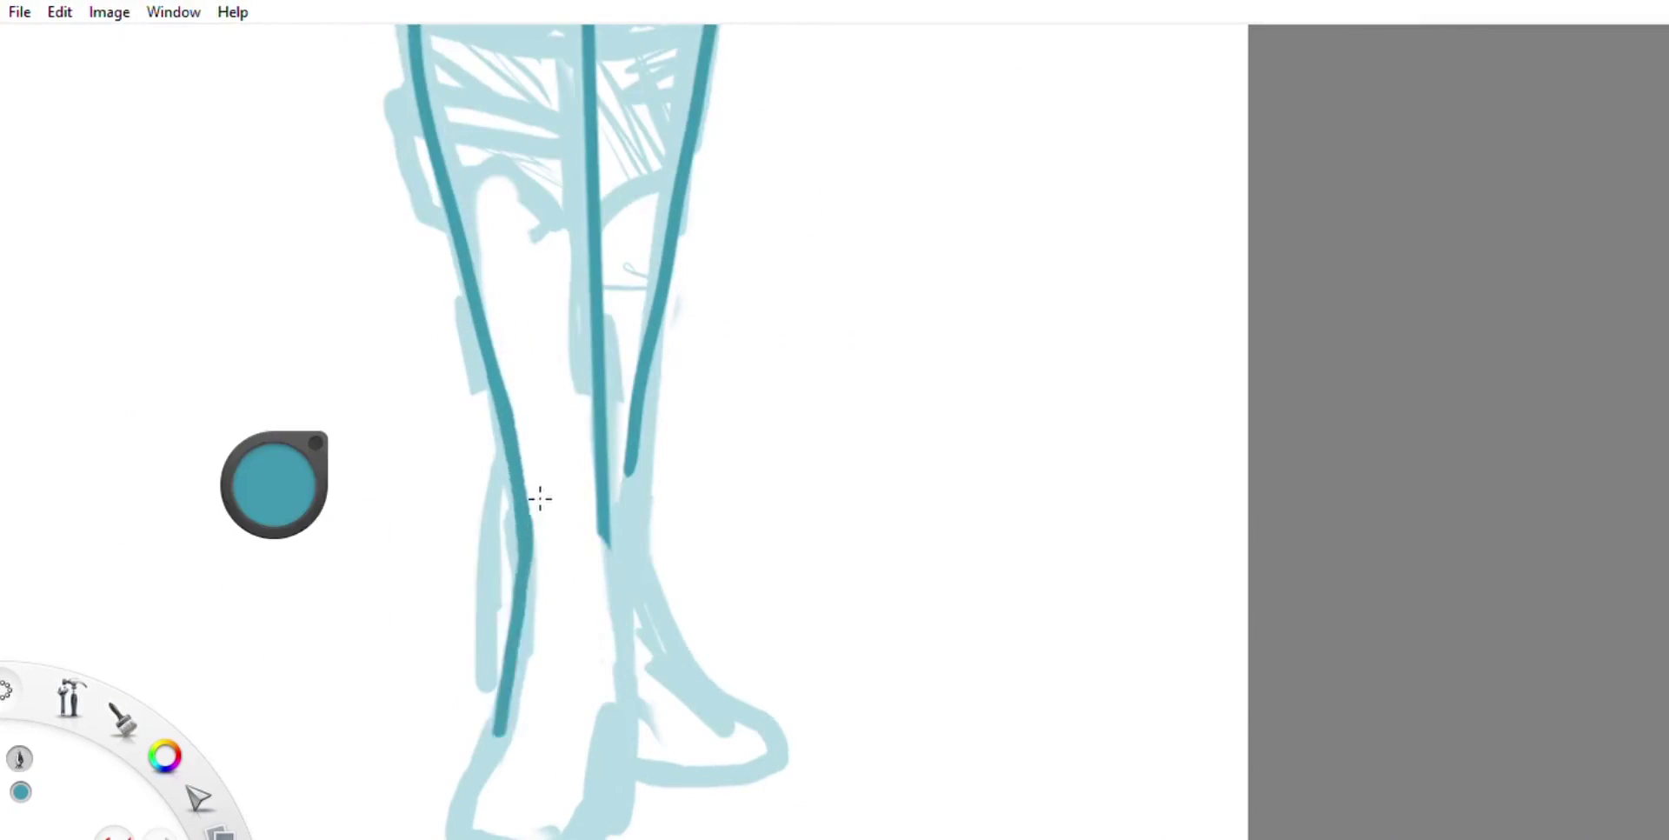
{"action": "key", "text": "space"}
{"action": "mouse_move", "coordinate": [537, 496]}
{"action": "left_mouse_down"}
{"action": "mouse_move", "coordinate": [577, 291]}
{"action": "mouse_move", "coordinate": [548, 253]}
{"action": "left_mouse_up"}
{"action": "mouse_move", "coordinate": [487, 191]}
{"action": "left_mouse_down"}
{"action": "mouse_move", "coordinate": [456, 474]}
{"action": "mouse_move", "coordinate": [409, 559]}
{"action": "left_mouse_up"}
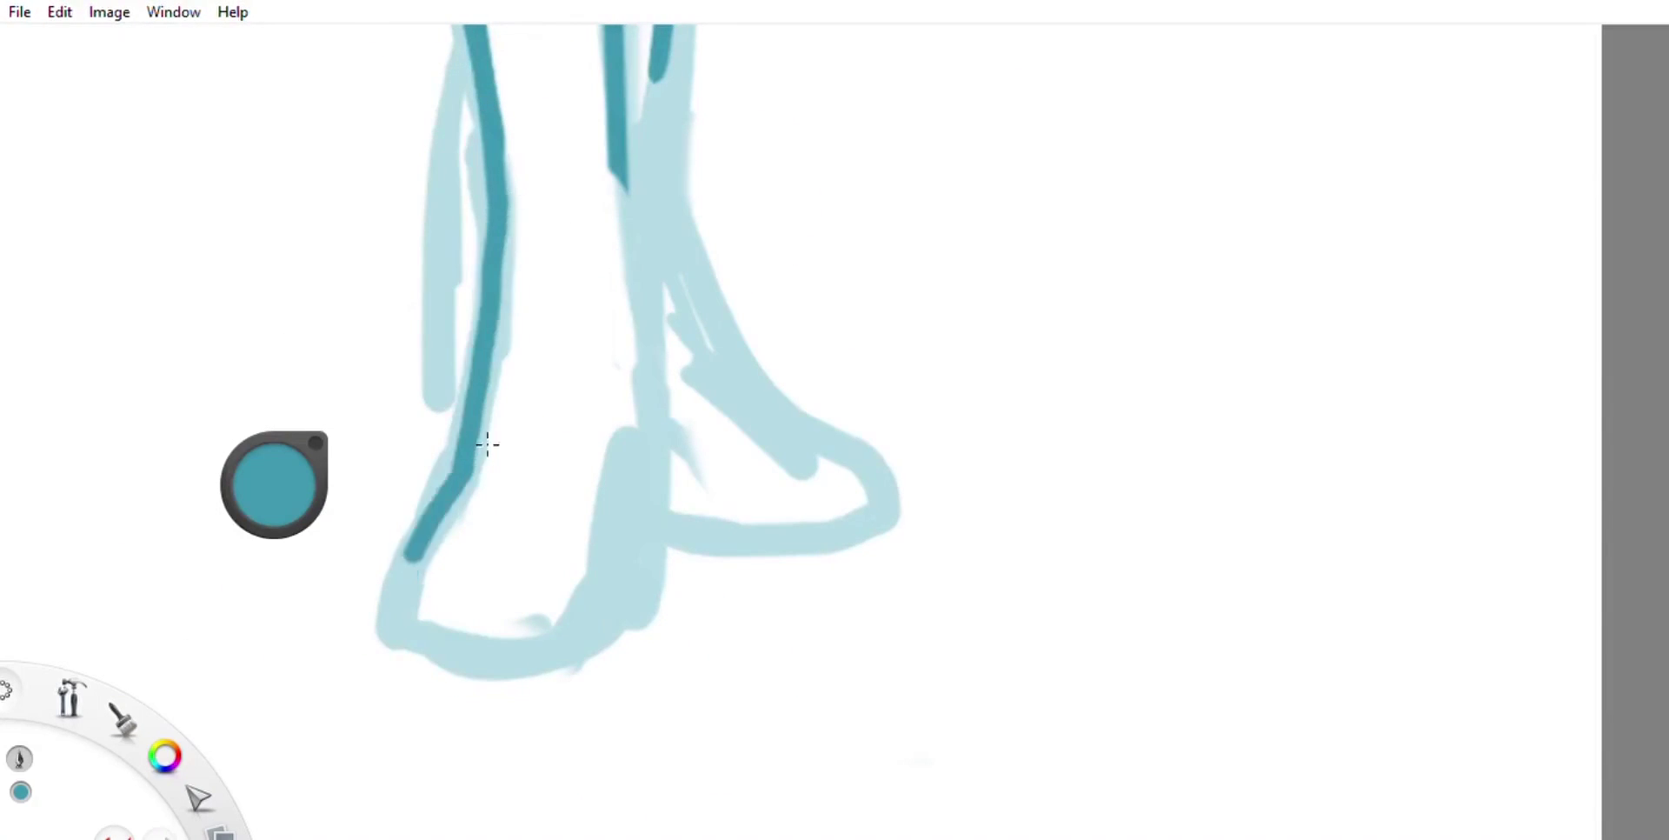
{"action": "key", "text": "ctrl+z"}
{"action": "left_click_drag", "start_coordinate": [458, 472], "coordinate": [633, 585]}
{"action": "key", "text": "ctrl+z"}
{"action": "mouse_move", "coordinate": [633, 160]}
{"action": "left_mouse_down"}
{"action": "mouse_move", "coordinate": [608, 539]}
{"action": "mouse_move", "coordinate": [659, 532]}
{"action": "left_mouse_up"}
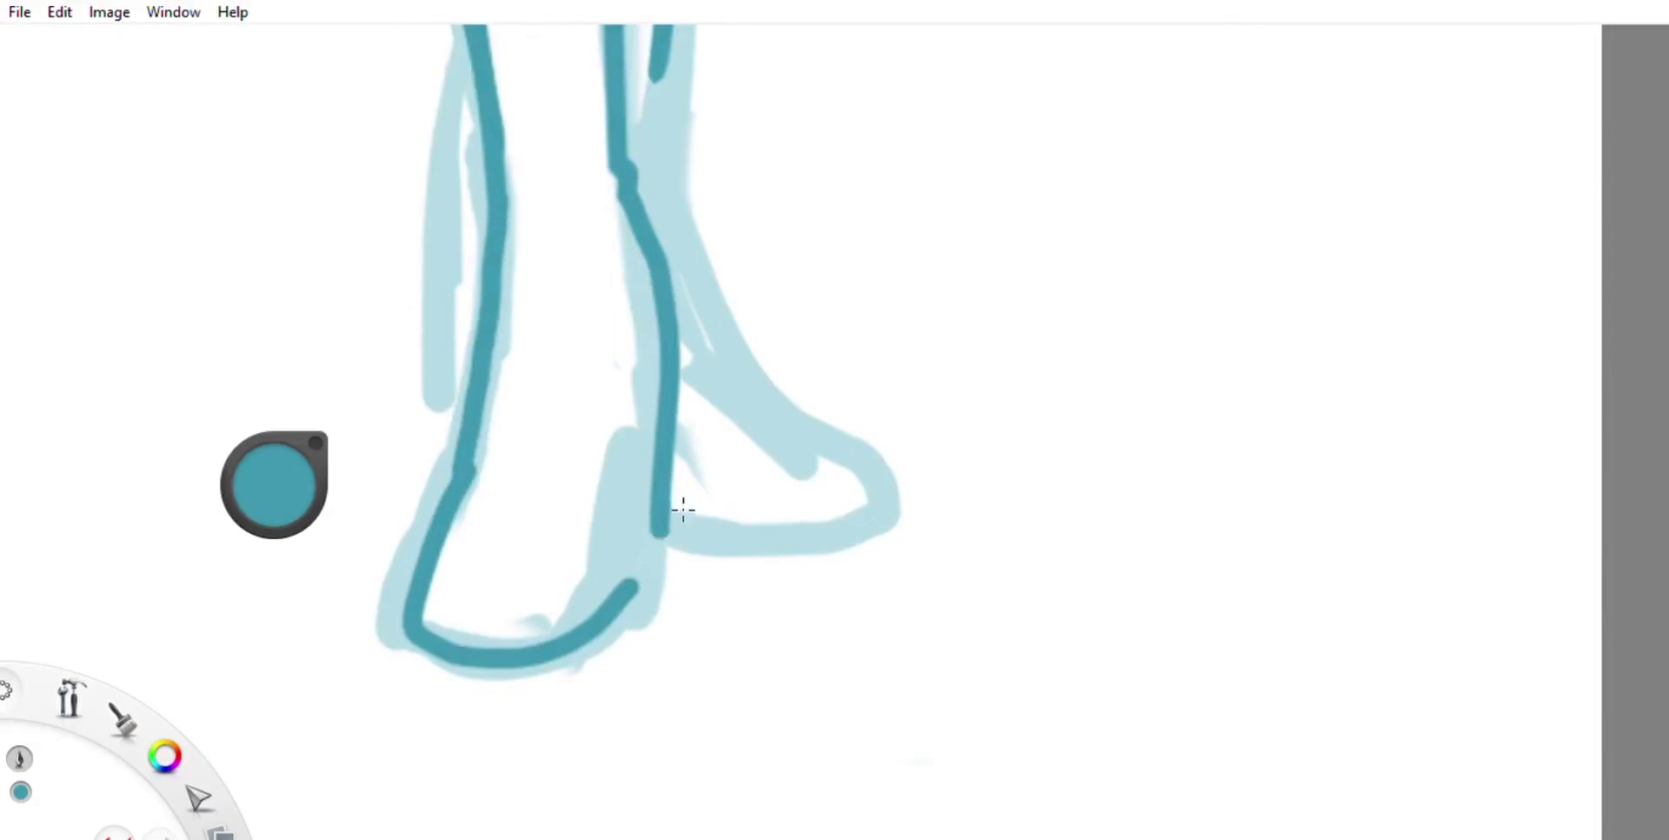
Step: Rework the front boot's outline, adding an inner heel line and a short crease across the foot
{"action": "left_click_drag", "start_coordinate": [629, 372], "coordinate": [634, 570]}
{"action": "left_click_drag", "start_coordinate": [475, 448], "coordinate": [634, 591]}
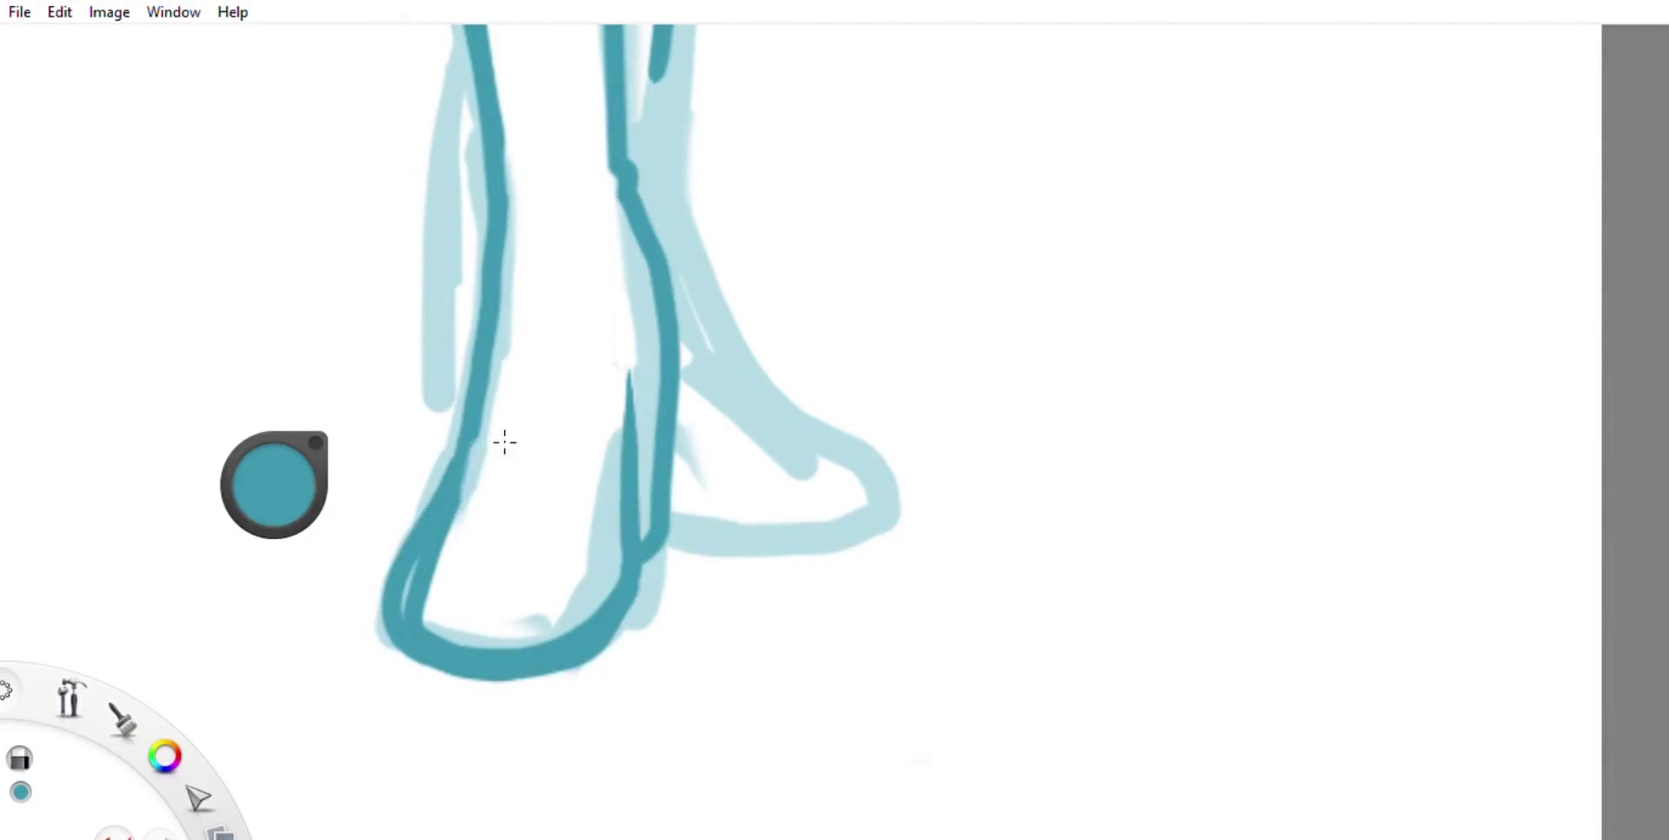
{"action": "key", "text": "ctrl+z"}
{"action": "key", "text": "ctrl+z"}
{"action": "mouse_move", "coordinate": [484, 415]}
{"action": "left_mouse_down"}
{"action": "mouse_move", "coordinate": [435, 529]}
{"action": "mouse_move", "coordinate": [470, 687]}
{"action": "mouse_move", "coordinate": [634, 423]}
{"action": "left_mouse_up"}
{"action": "left_click_drag", "start_coordinate": [547, 561], "coordinate": [465, 532]}
{"action": "scroll", "coordinate": [570, 511], "scroll_direction": "up", "scroll_amount": 5}
{"action": "scroll", "coordinate": [570, 511], "scroll_direction": "right", "scroll_amount": 2}
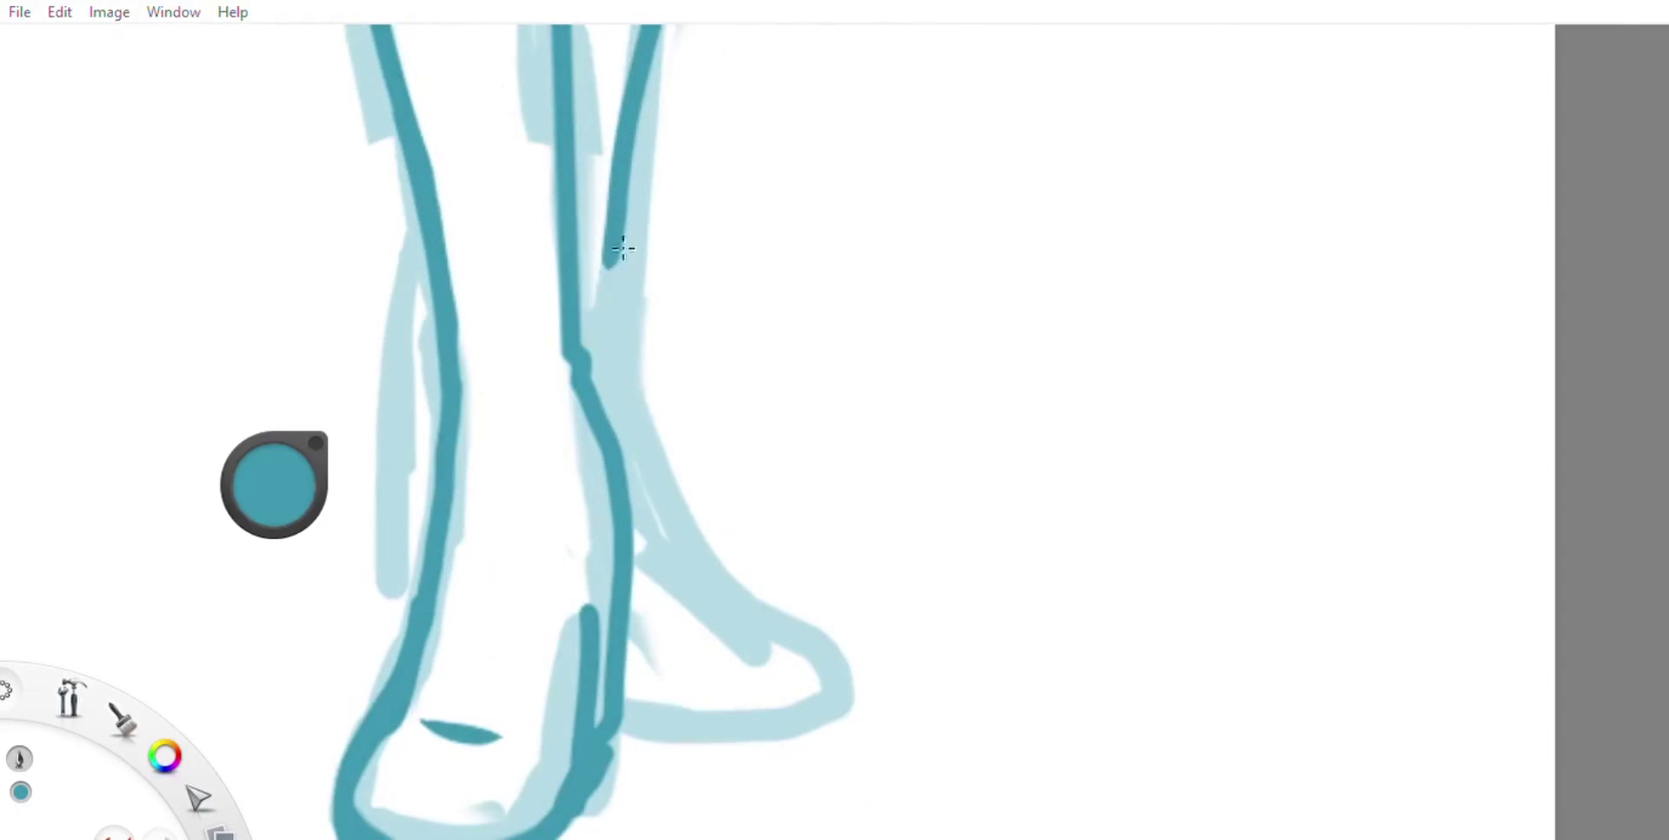
Step: Trace the back leg's calf and its foot pointing outward, with the sole joining the front boot
{"action": "mouse_move", "coordinate": [626, 246]}
{"action": "left_mouse_down"}
{"action": "mouse_move", "coordinate": [782, 596]}
{"action": "mouse_move", "coordinate": [852, 661]}
{"action": "left_mouse_up"}
{"action": "left_click_drag", "start_coordinate": [787, 693], "coordinate": [630, 699]}
{"action": "scroll", "coordinate": [521, 446], "scroll_direction": "up", "scroll_amount": 10}
{"action": "scroll", "coordinate": [521, 446], "scroll_direction": "left", "scroll_amount": 1}
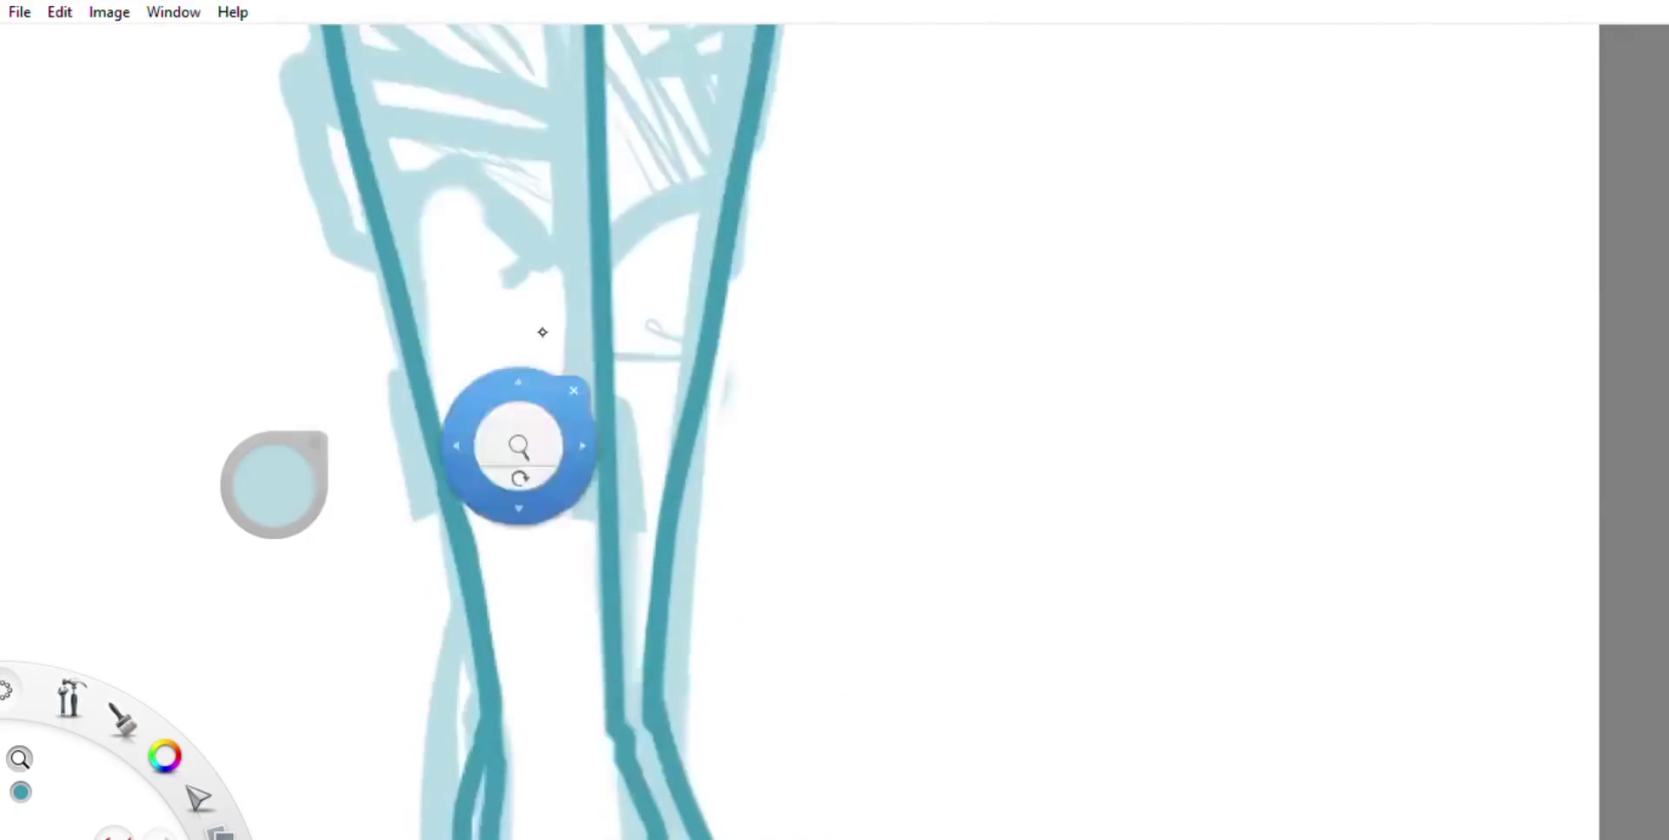
{"action": "key", "text": "ctrl+z"}
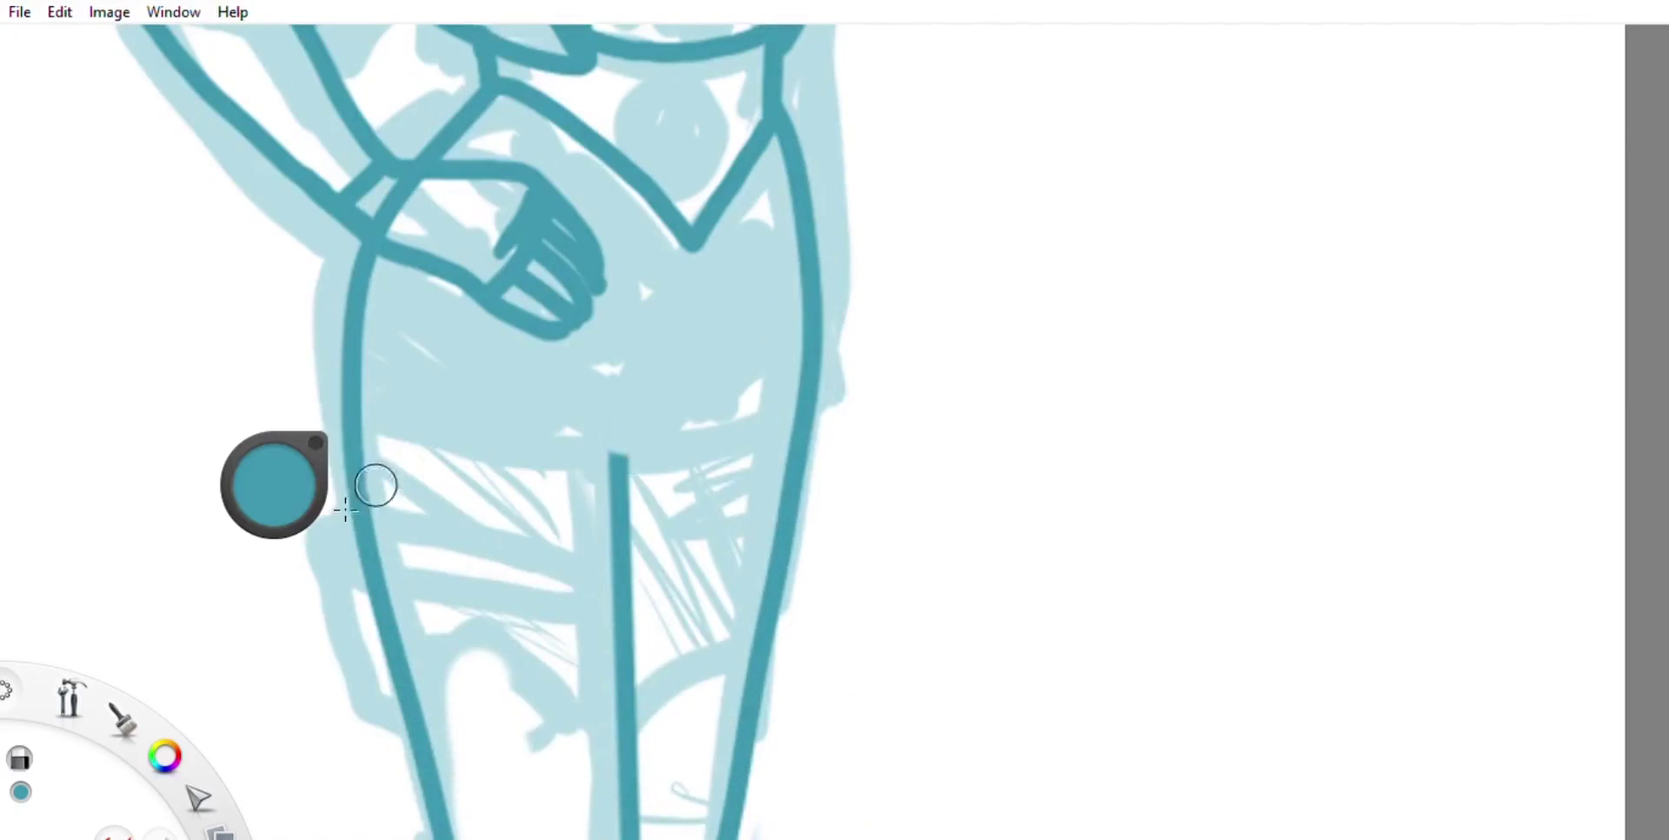
Step: Trace the skirt hem across the thighs, two curved thigh straps below it and the small pouch beside them
{"action": "left_click_drag", "start_coordinate": [763, 438], "coordinate": [367, 425]}
{"action": "scroll", "coordinate": [366, 489], "scroll_direction": "down", "scroll_amount": 5}
{"action": "scroll", "coordinate": [367, 489], "scroll_direction": "right", "scroll_amount": 1}
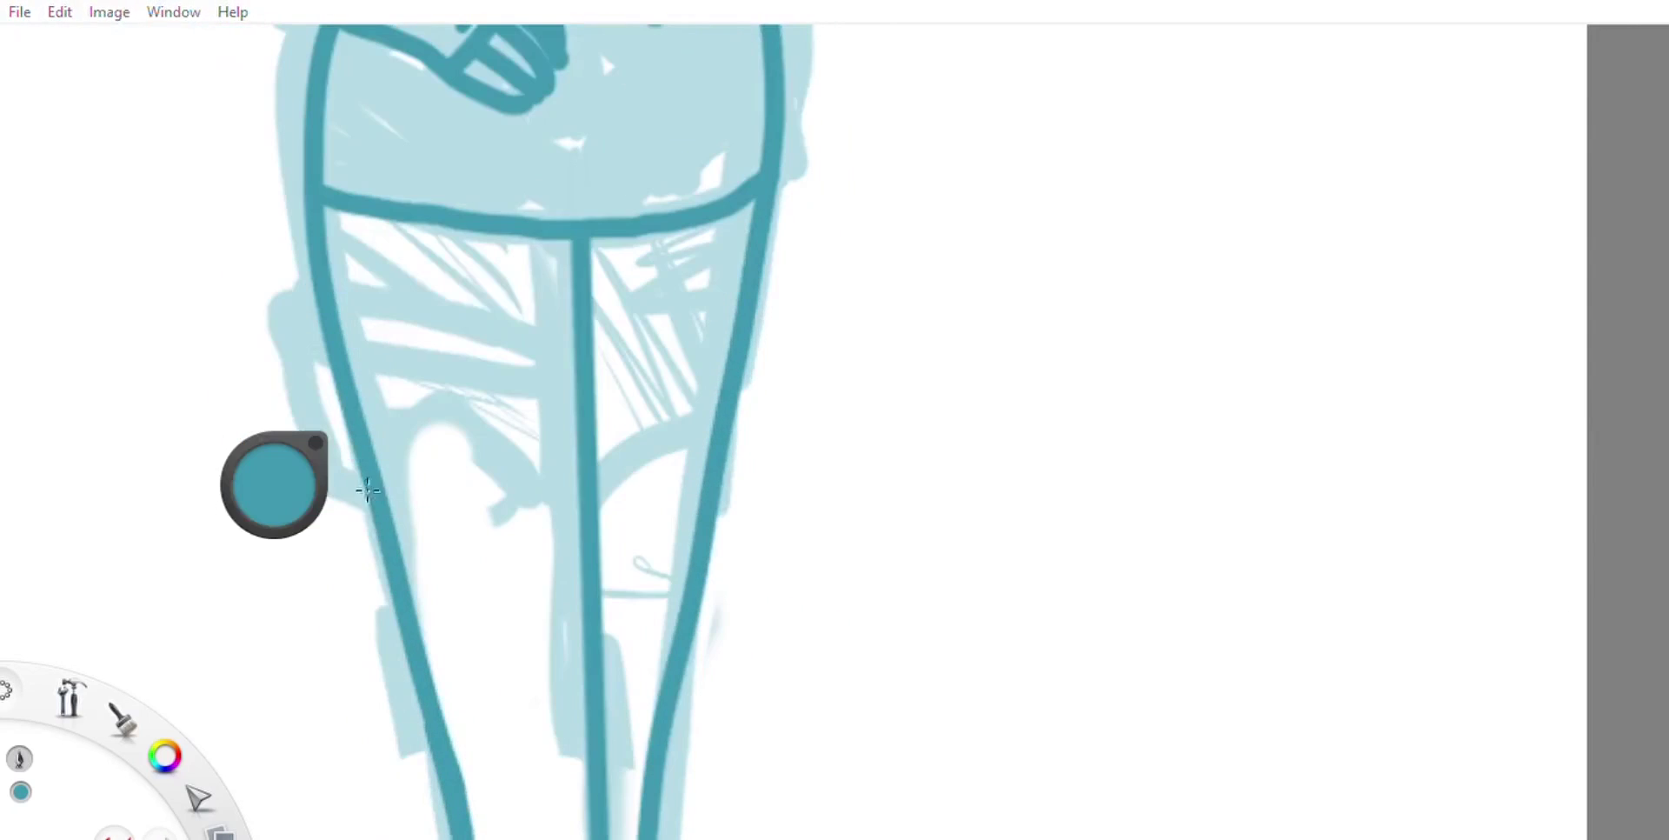
{"action": "mouse_move", "coordinate": [326, 271]}
{"action": "left_mouse_down"}
{"action": "mouse_move", "coordinate": [576, 345]}
{"action": "mouse_move", "coordinate": [344, 400]}
{"action": "left_mouse_up"}
{"action": "key", "text": "ctrl+z"}
{"action": "mouse_move", "coordinate": [334, 268]}
{"action": "left_mouse_down"}
{"action": "mouse_move", "coordinate": [574, 341]}
{"action": "mouse_move", "coordinate": [519, 322]}
{"action": "mouse_move", "coordinate": [576, 339]}
{"action": "mouse_move", "coordinate": [576, 318]}
{"action": "mouse_move", "coordinate": [596, 317]}
{"action": "left_mouse_up"}
{"action": "key", "text": "ctrl+z"}
{"action": "key", "text": "ctrl+z"}
{"action": "key", "text": "ctrl+z"}
{"action": "left_click_drag", "start_coordinate": [309, 401], "coordinate": [333, 247]}
{"action": "key", "text": "ctrl+z"}
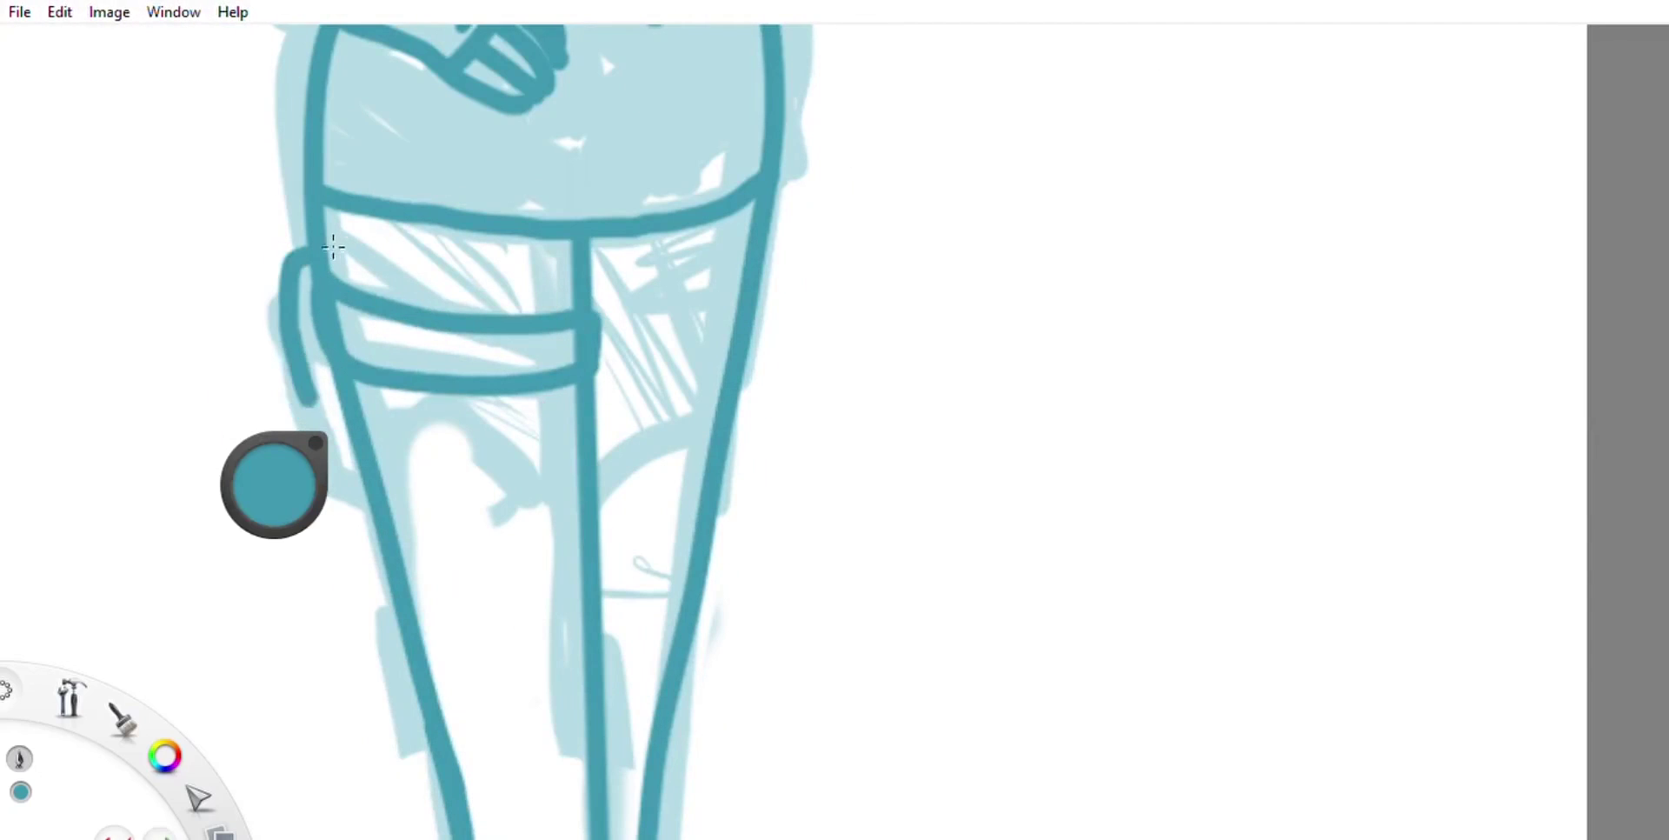
Step: Trace the arched boot tops on the thighs and the far arm's sleeve edge behind the waist
{"action": "left_click_drag", "start_coordinate": [387, 522], "coordinate": [578, 409]}
{"action": "mouse_move", "coordinate": [721, 382]}
{"action": "left_mouse_down"}
{"action": "mouse_move", "coordinate": [600, 500]}
{"action": "mouse_move", "coordinate": [551, 420]}
{"action": "mouse_move", "coordinate": [559, 167]}
{"action": "mouse_move", "coordinate": [427, 50]}
{"action": "left_mouse_up"}
{"action": "left_click_drag", "start_coordinate": [770, 467], "coordinate": [753, 656]}
{"action": "key", "text": "ctrl+z"}
{"action": "left_click_drag", "start_coordinate": [781, 432], "coordinate": [752, 604]}
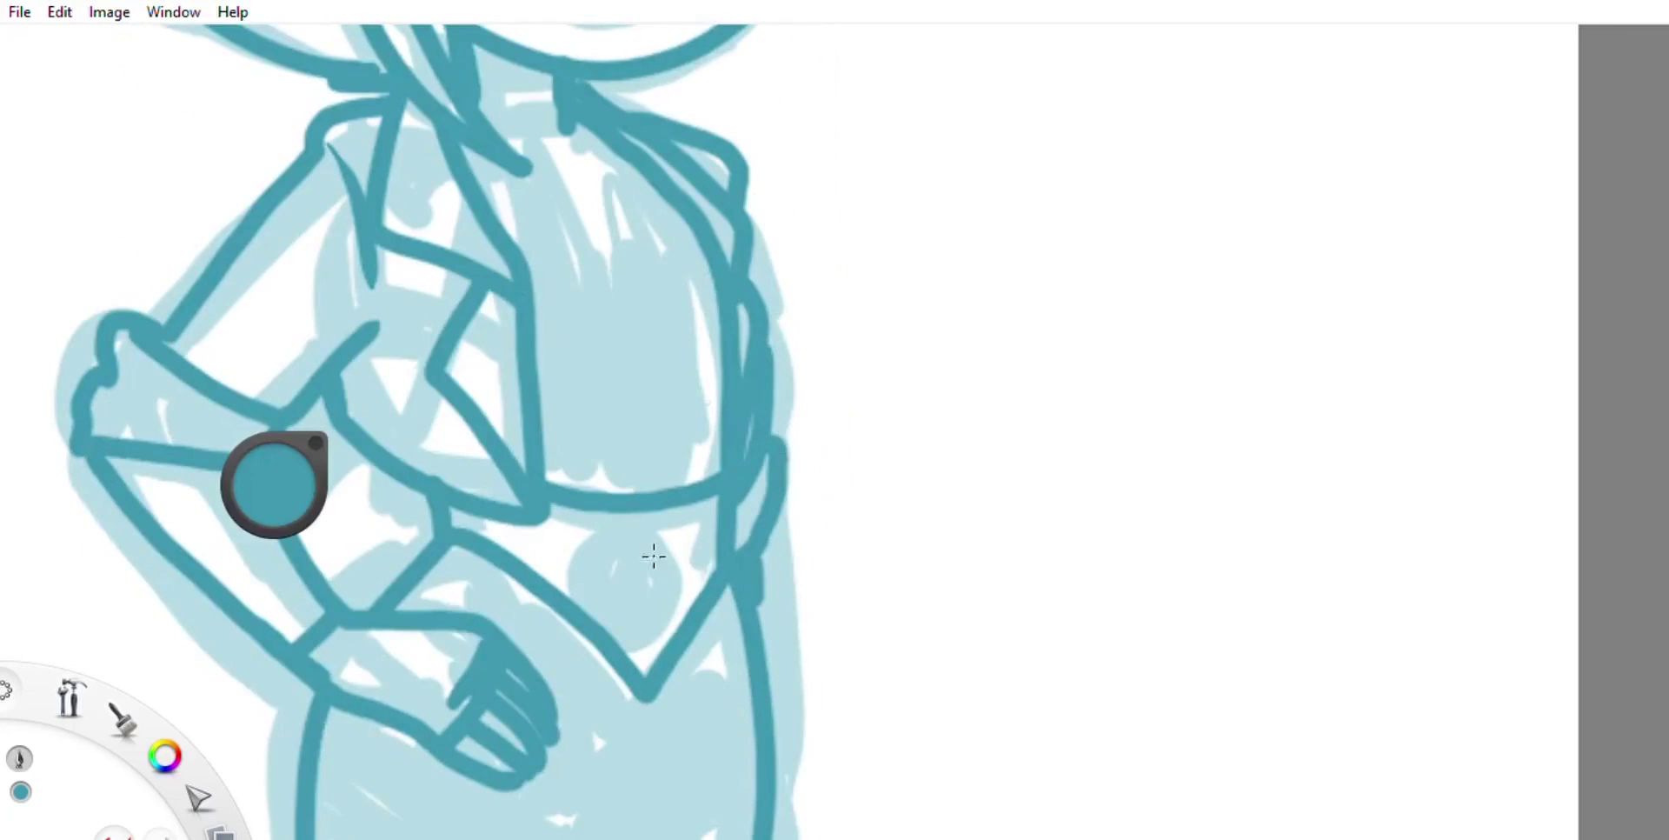
Step: Add a round buckle to the belt, crease lines across the chest and a collar line at the neck
{"action": "left_click_drag", "start_coordinate": [629, 529], "coordinate": [632, 527]}
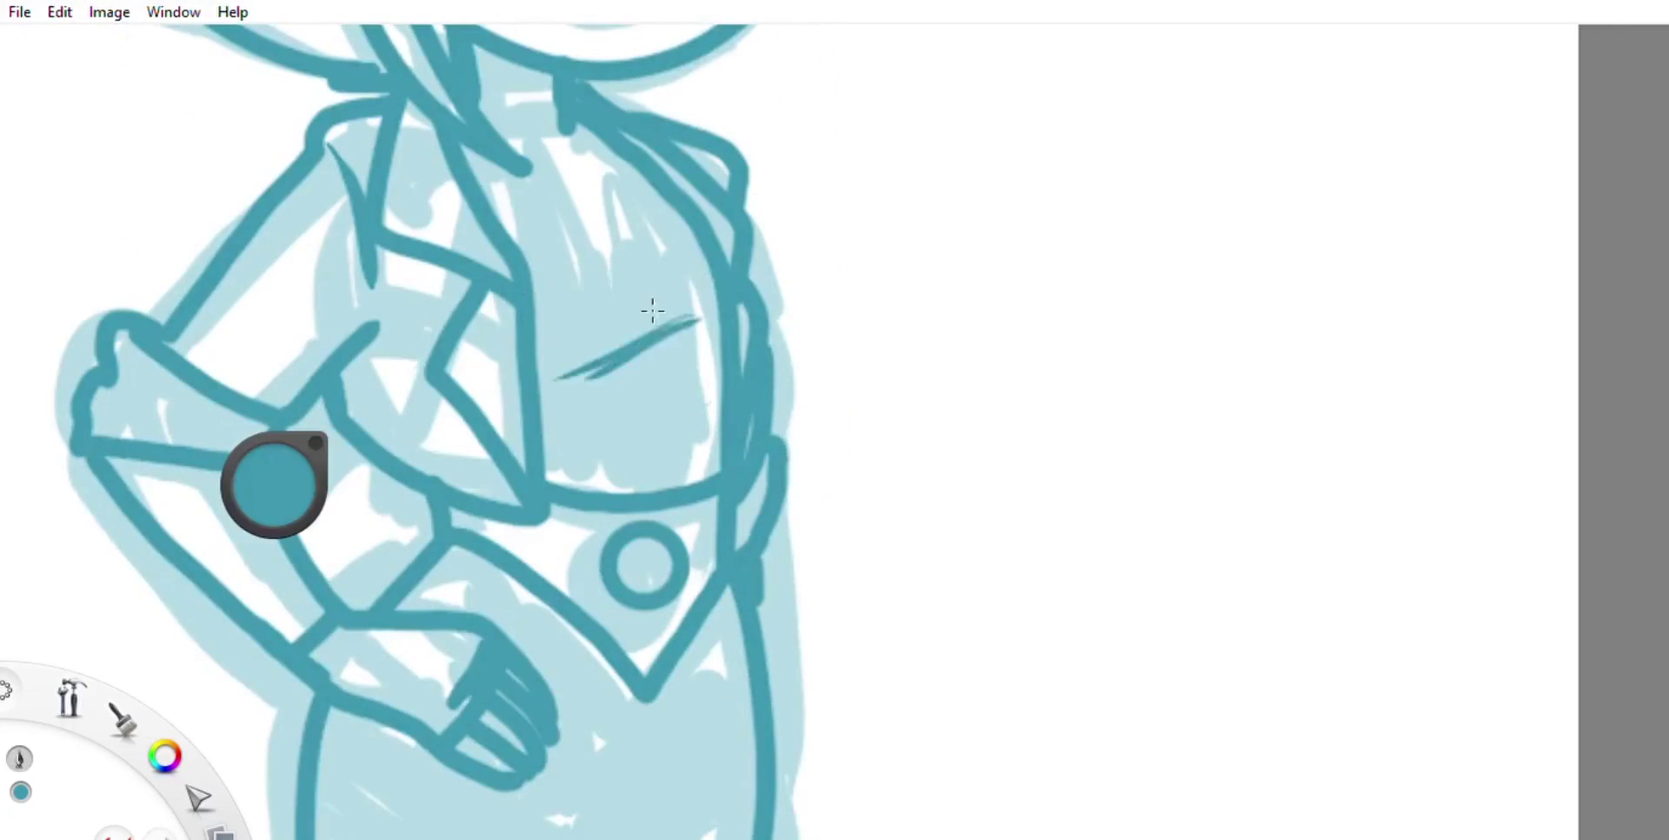
{"action": "mouse_move", "coordinate": [652, 310]}
{"action": "left_mouse_down"}
{"action": "mouse_move", "coordinate": [530, 167]}
{"action": "mouse_move", "coordinate": [615, 347]}
{"action": "mouse_move", "coordinate": [539, 328]}
{"action": "mouse_move", "coordinate": [540, 343]}
{"action": "left_mouse_up"}
{"action": "left_click_drag", "start_coordinate": [746, 265], "coordinate": [753, 324]}
Step: Fit an oval iris with a small pupil into each eye and hide the light teal rough sketch
{"action": "key", "text": "m"}
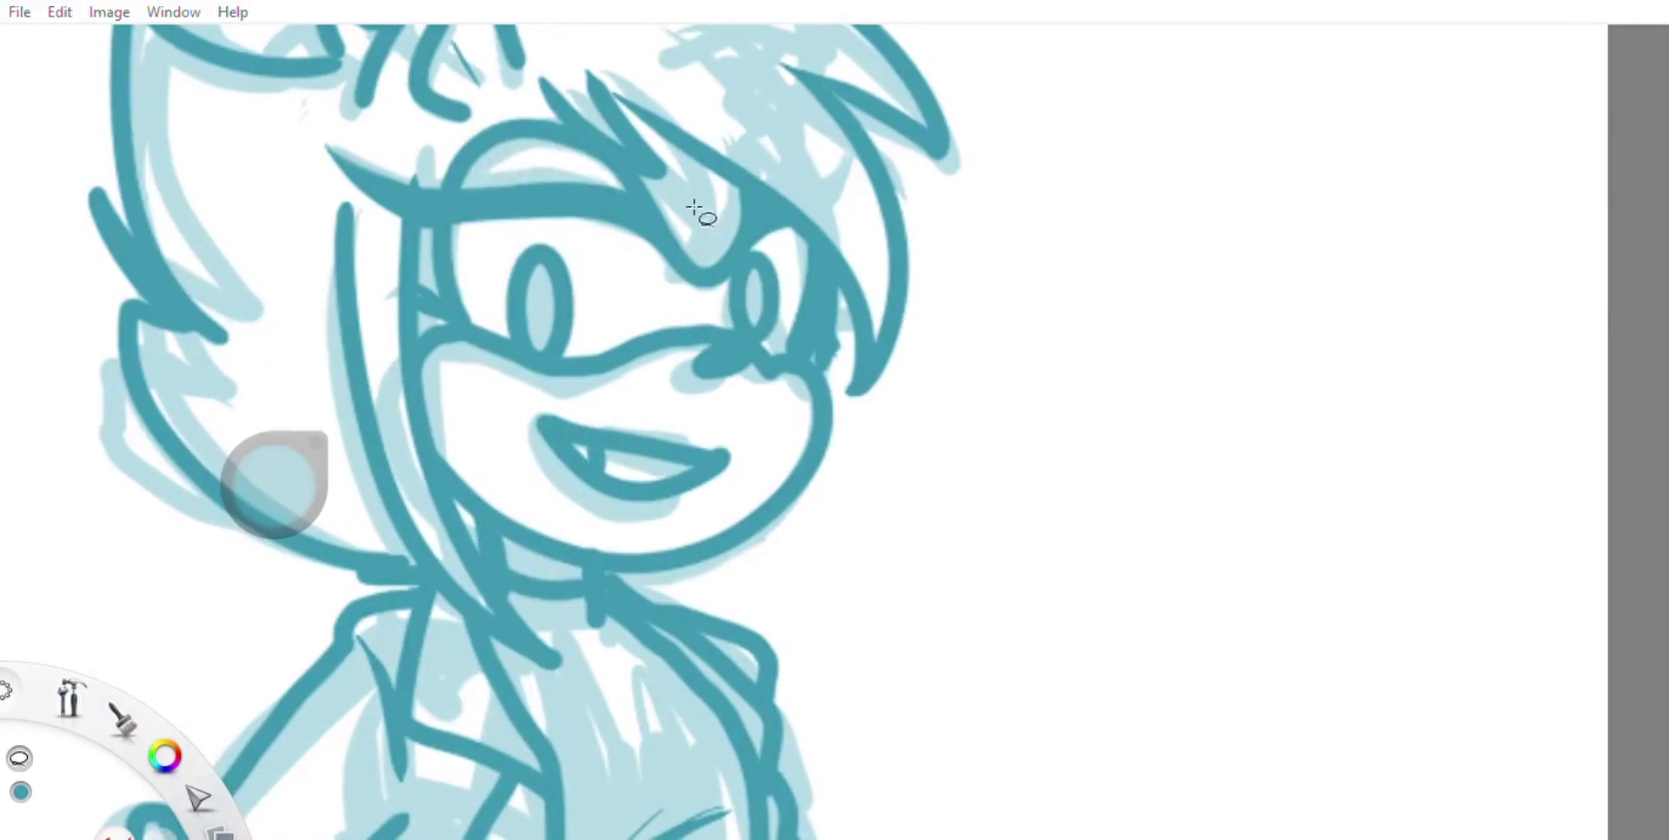
{"action": "left_click_drag", "start_coordinate": [709, 169], "coordinate": [806, 430]}
{"action": "key", "text": "b"}
{"action": "scroll", "coordinate": [484, 60], "scroll_direction": "down", "scroll_amount": 5}
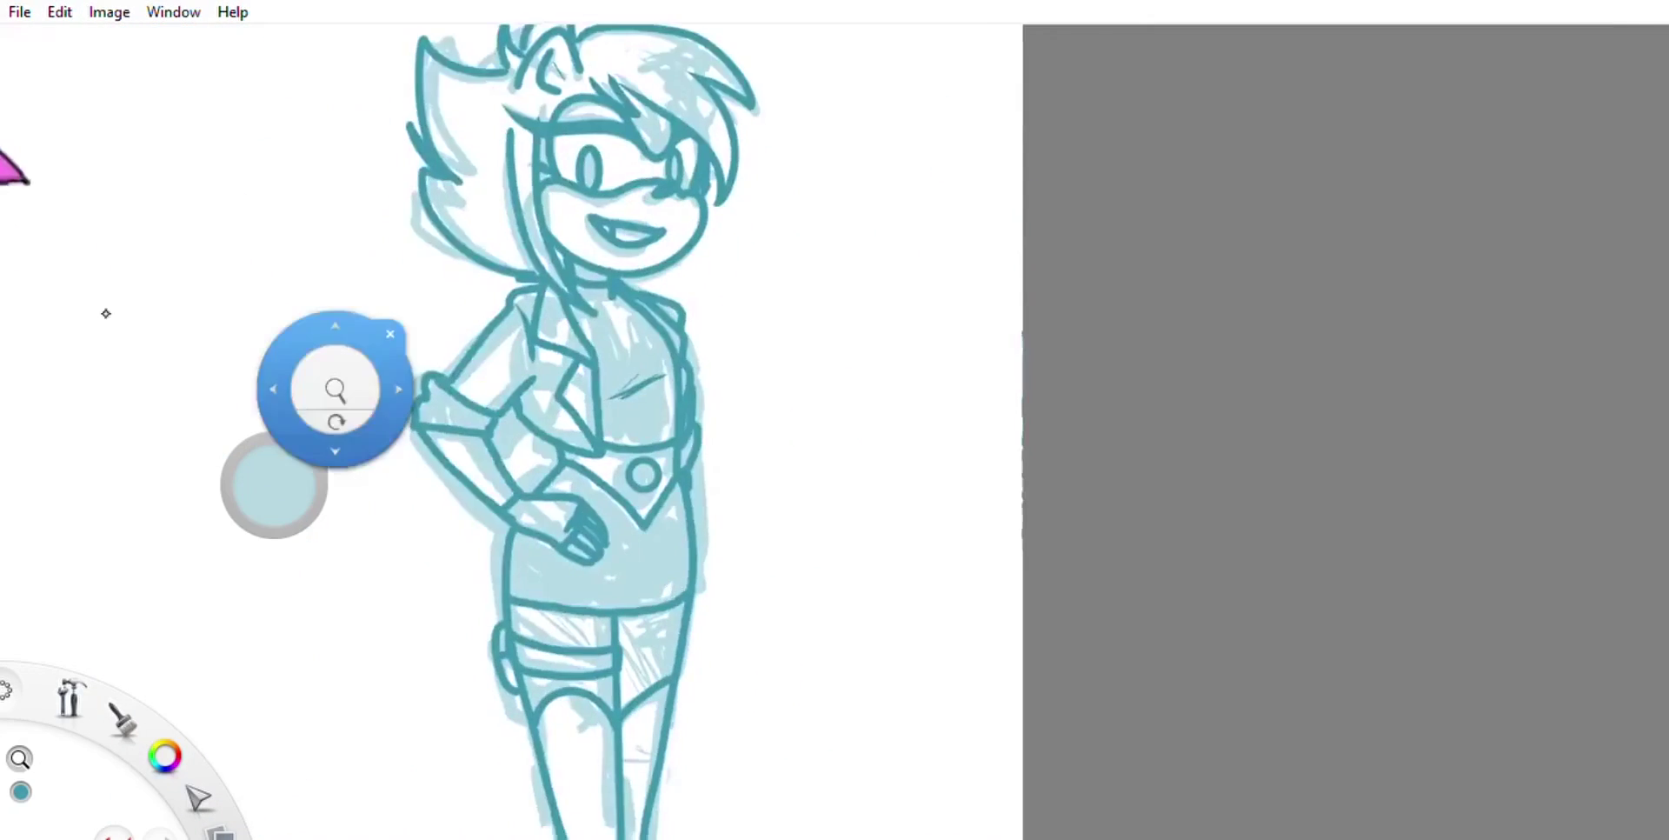
{"action": "left_click_drag", "start_coordinate": [578, 283], "coordinate": [149, 577]}
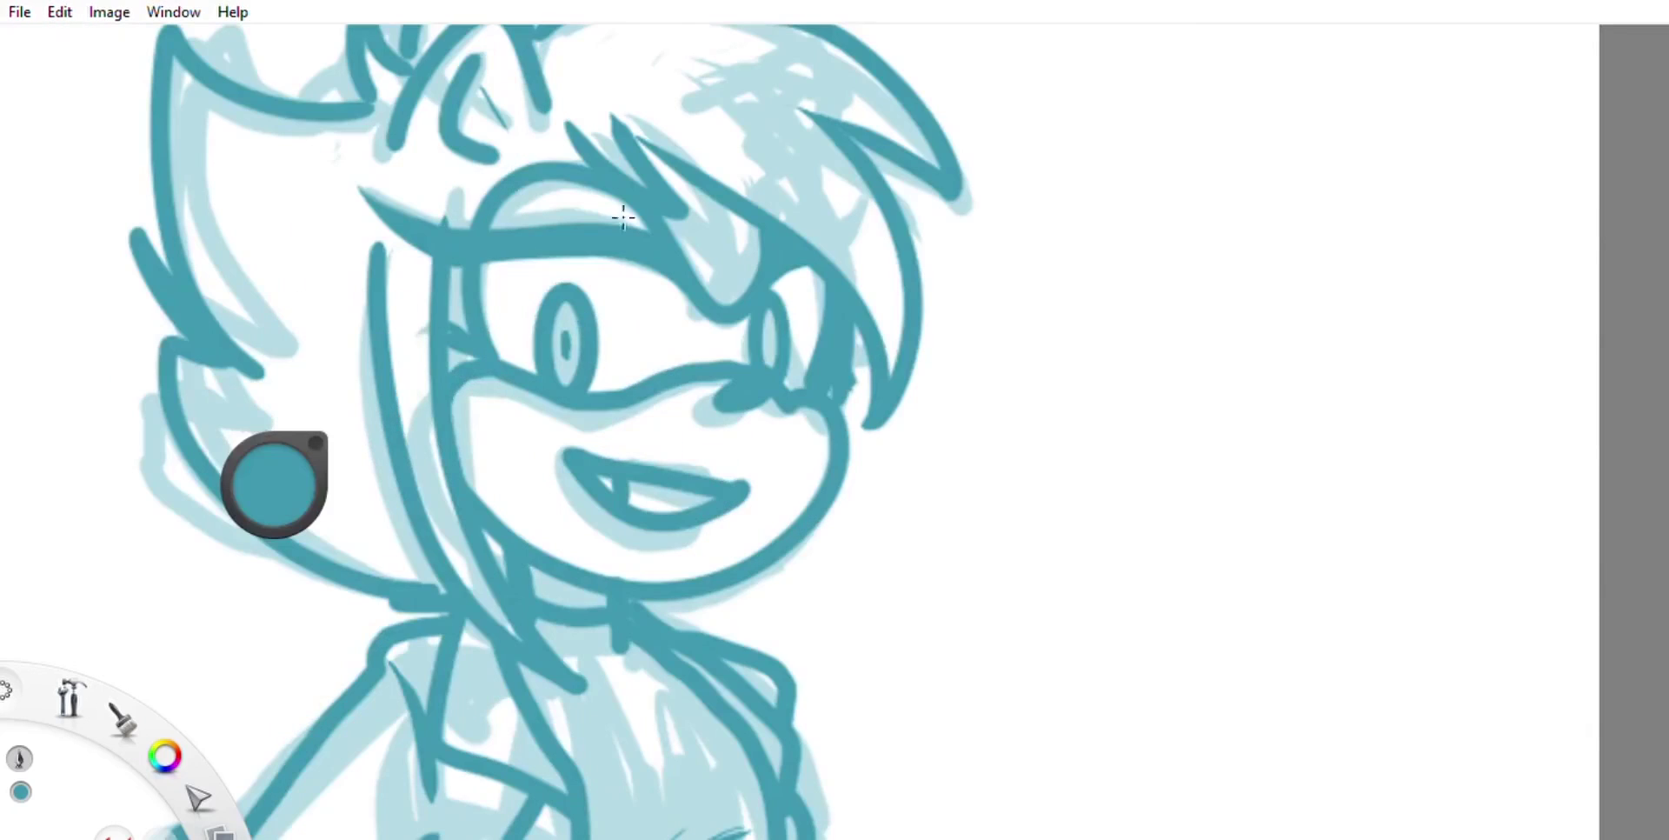
{"action": "left_click_drag", "start_coordinate": [787, 329], "coordinate": [95, 301]}
{"action": "scroll", "coordinate": [639, 380], "scroll_direction": "up", "scroll_amount": 4}
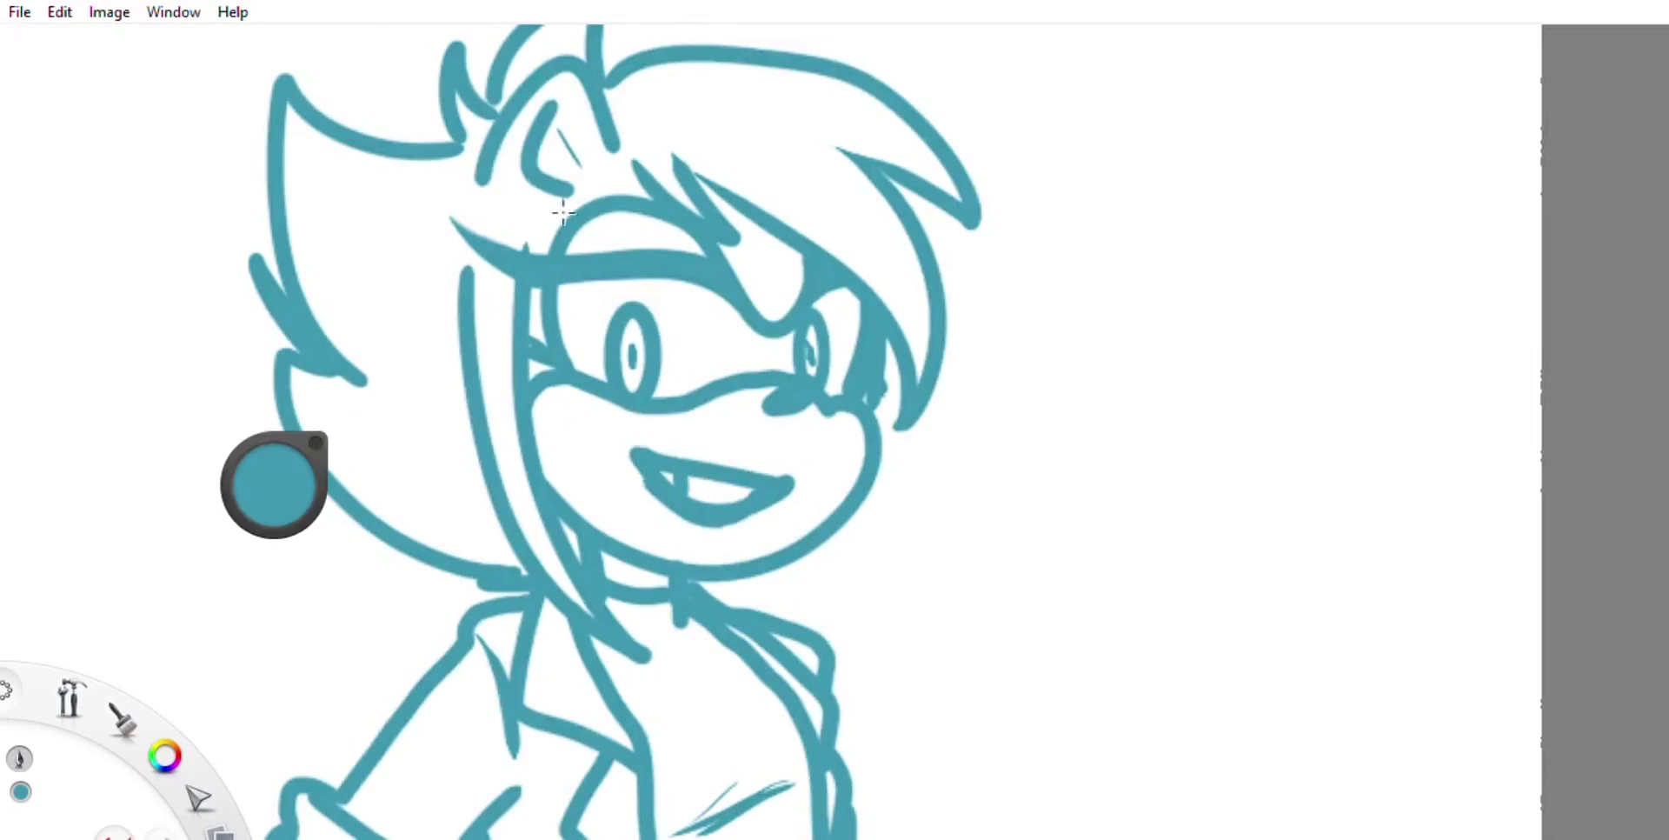
Step: Refine the mouth line, redraw the back hair's upper edge with bumps and add an extra strand over the top hair
{"action": "key", "text": "ctrl+z"}
{"action": "left_click_drag", "start_coordinate": [658, 498], "coordinate": [791, 484]}
{"action": "scroll", "coordinate": [629, 314], "scroll_direction": "down", "scroll_amount": 1}
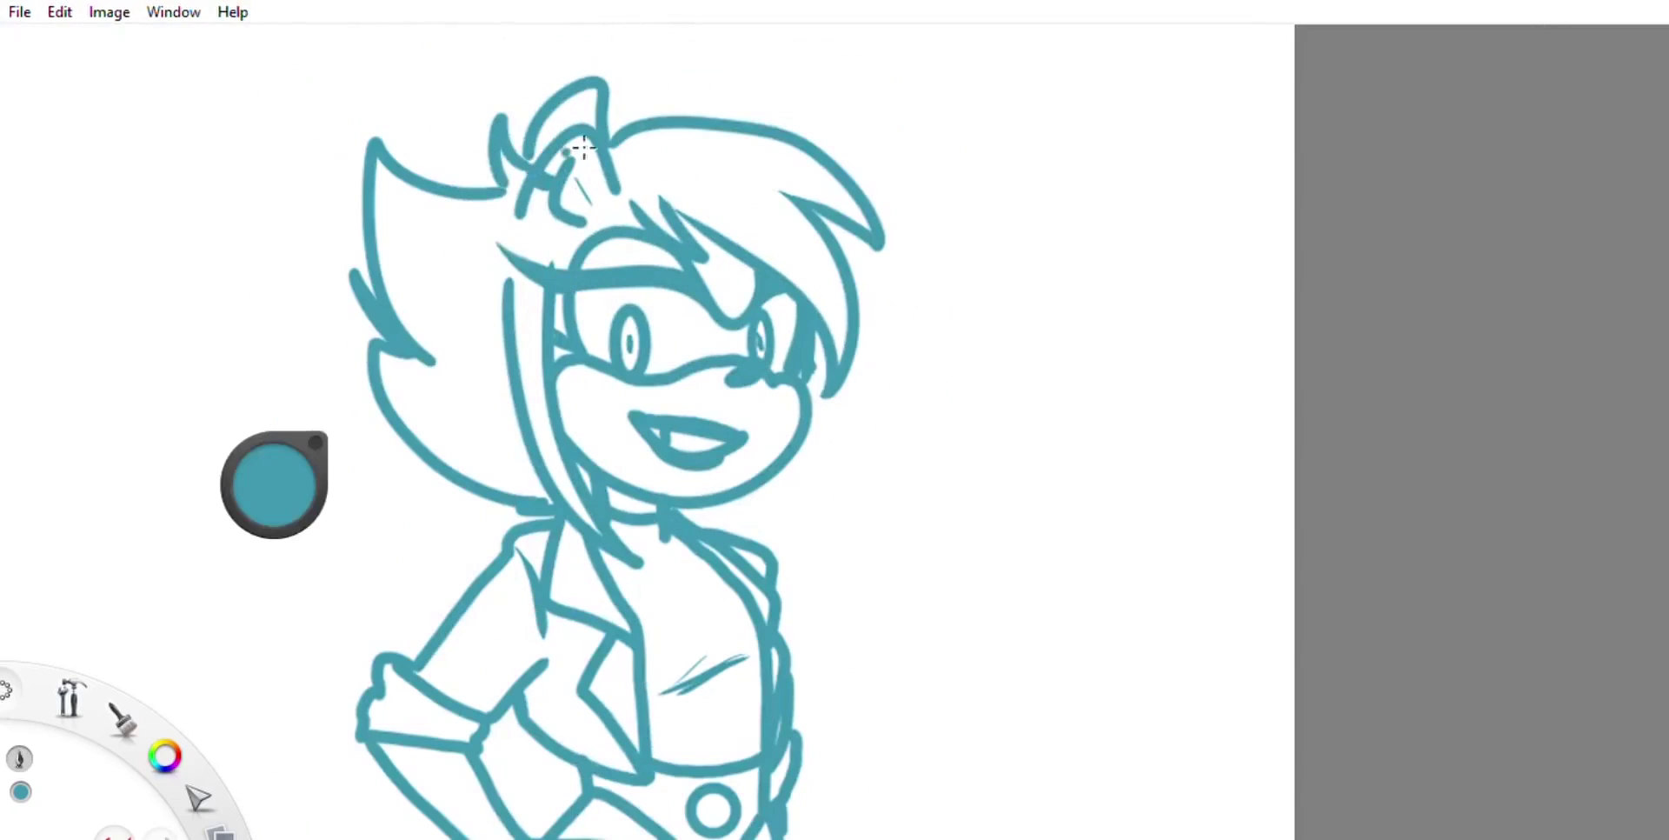
{"action": "scroll", "coordinate": [584, 150], "scroll_direction": "down", "scroll_amount": 1}
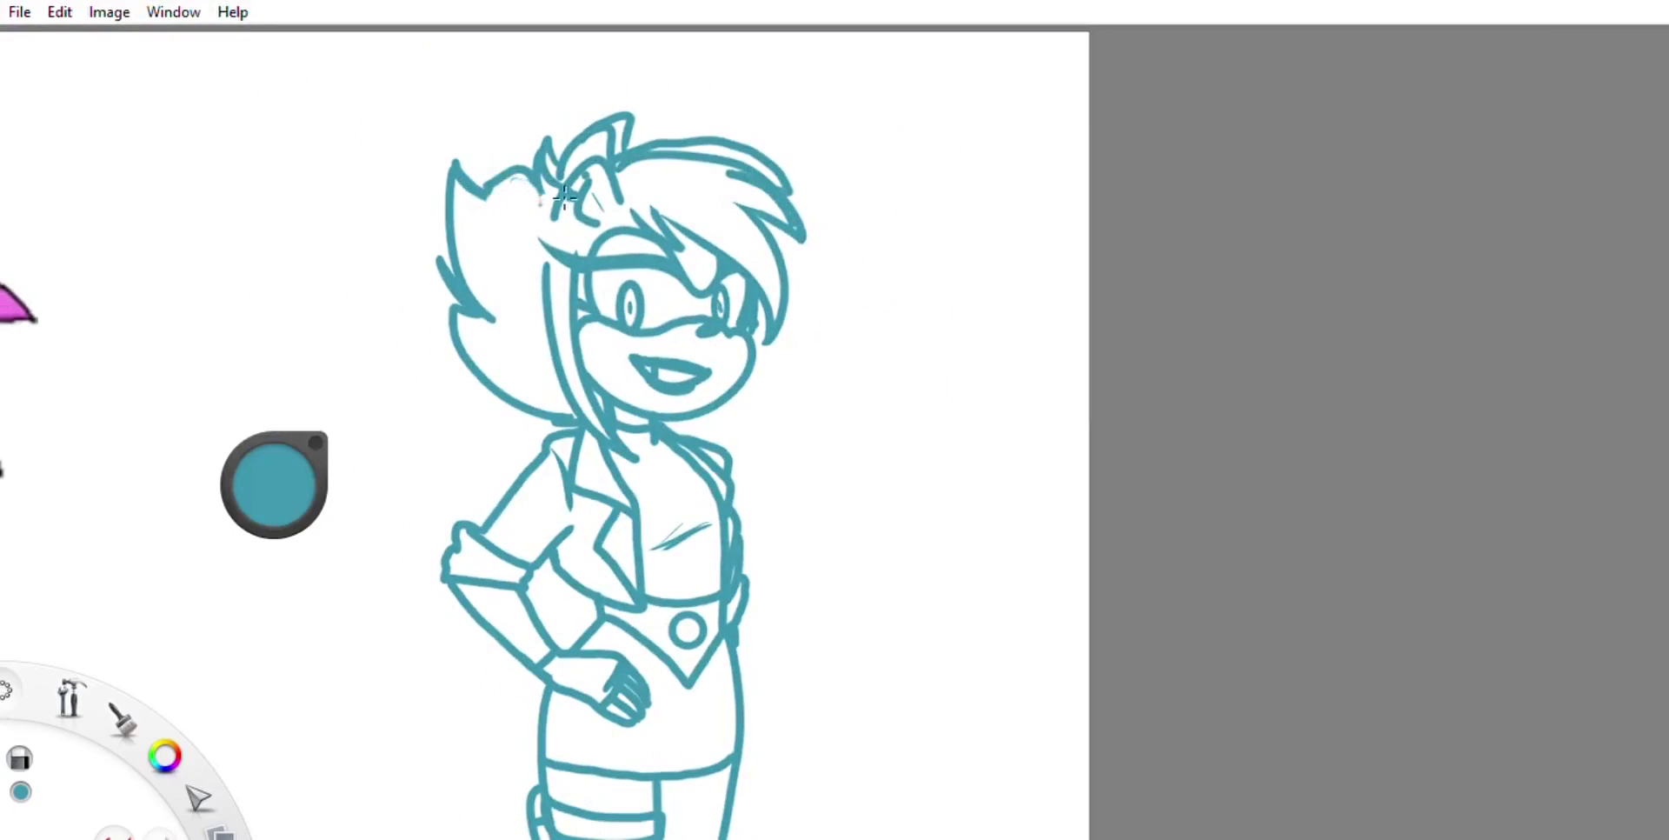
{"action": "scroll", "coordinate": [574, 427], "scroll_direction": "down", "scroll_amount": 2}
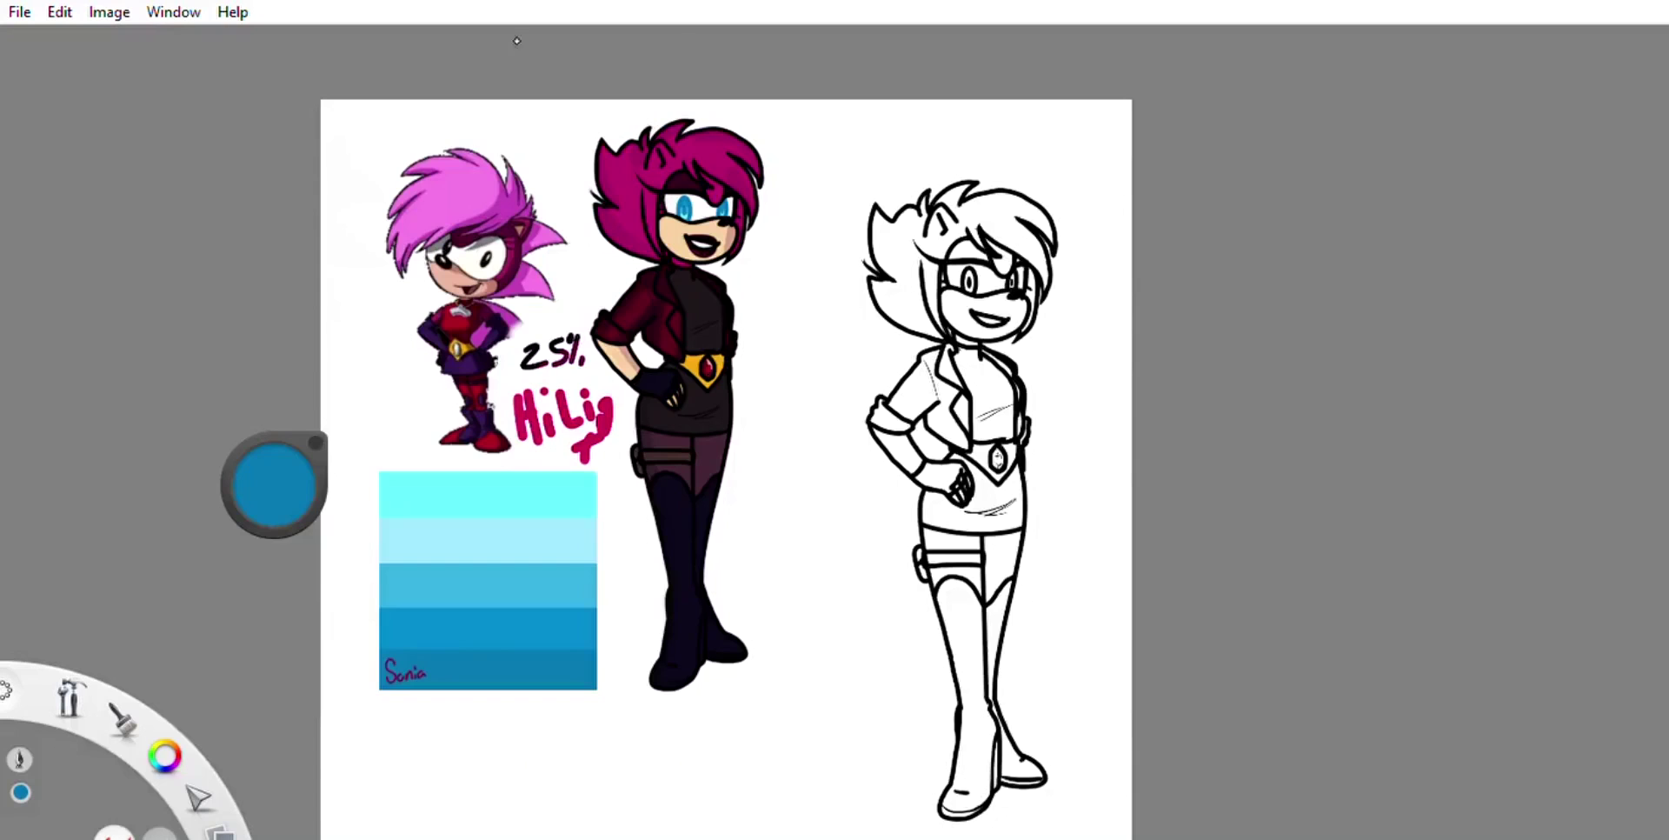
Step: Color both irises on the black line art with the darkest palette blue and the lighter blue from the strip above it
{"action": "scroll", "coordinate": [689, 316], "scroll_direction": "up", "scroll_amount": 3}
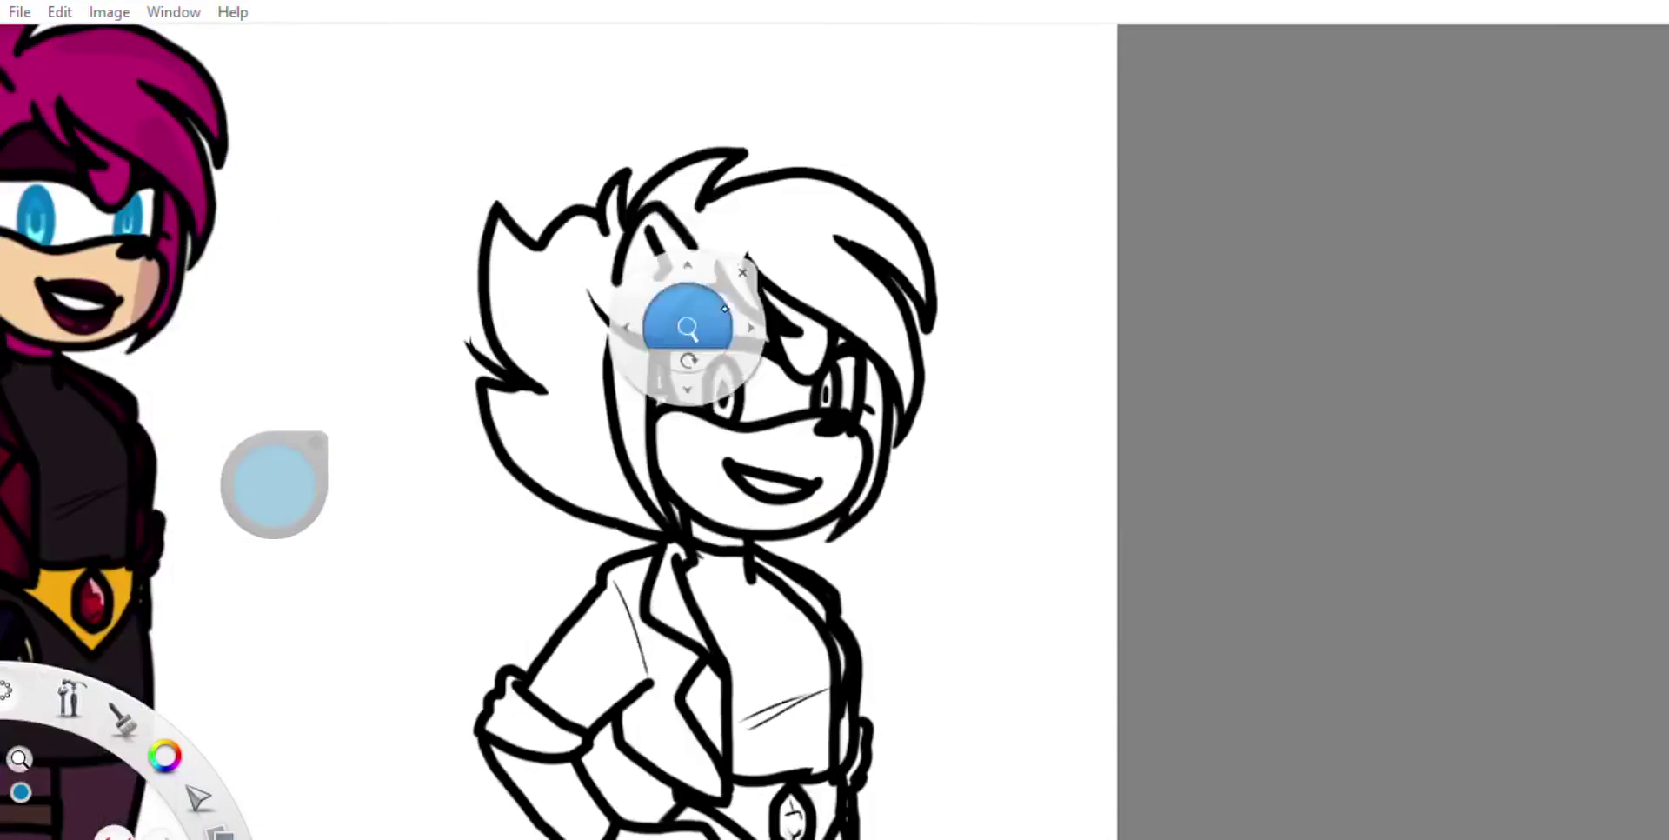
{"action": "left_click_drag", "start_coordinate": [547, 253], "coordinate": [1352, 148]}
{"action": "scroll", "coordinate": [651, 336], "scroll_direction": "down", "scroll_amount": 3}
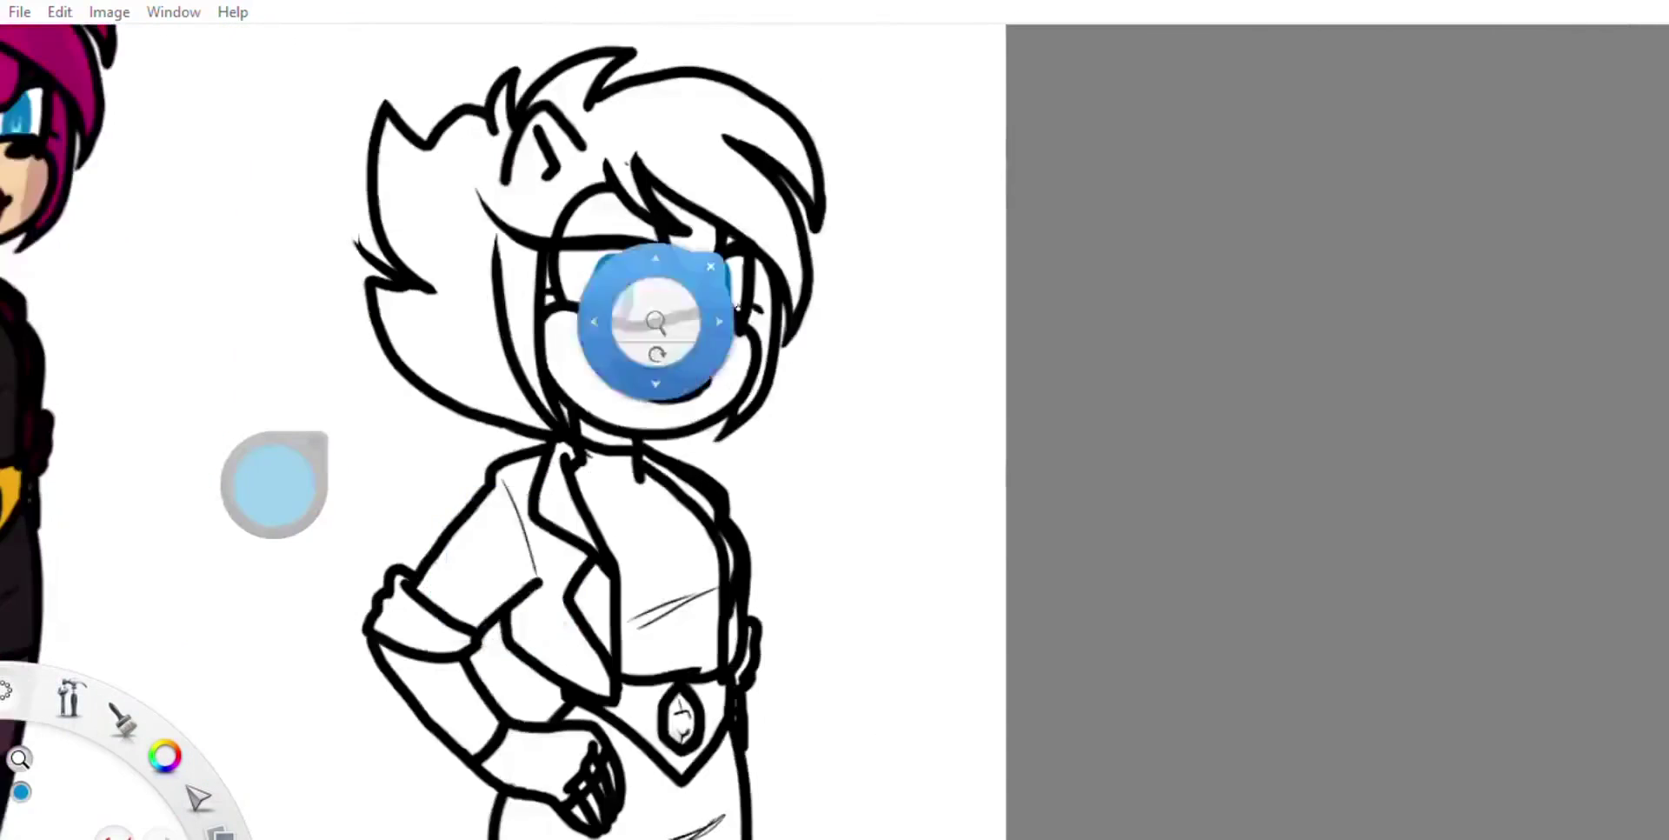
{"action": "scroll", "coordinate": [652, 336], "scroll_direction": "up", "scroll_amount": 4}
{"action": "left_click_drag", "start_coordinate": [561, 204], "coordinate": [563, 326]}
{"action": "scroll", "coordinate": [596, 421], "scroll_direction": "down", "scroll_amount": 3}
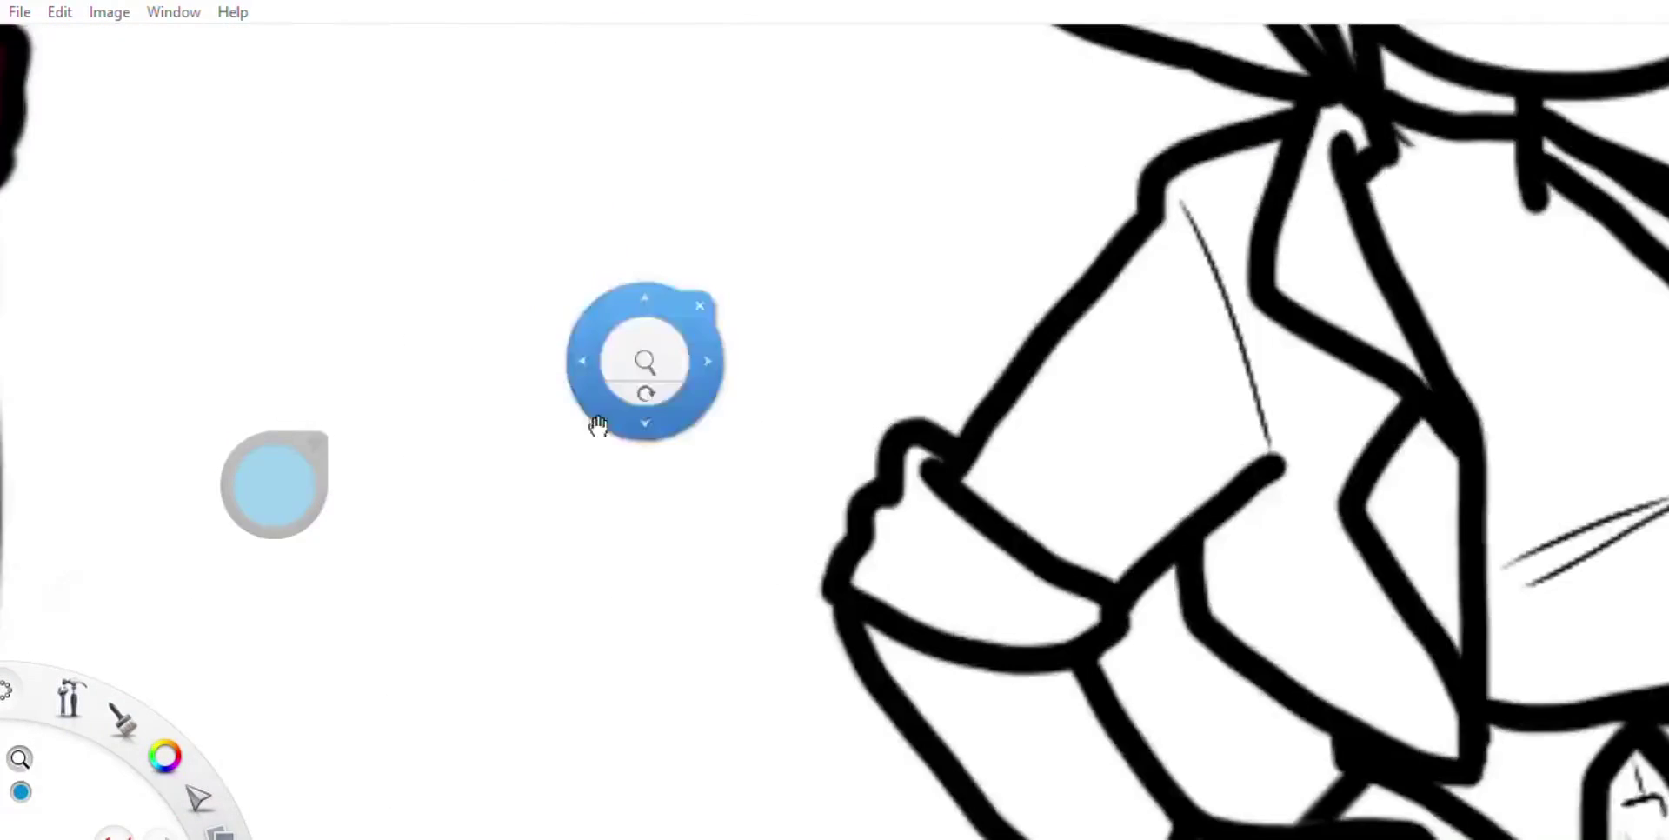
Step: Sample the medium blue from the palette's middle strip and paint lighter detail inside both irises
{"action": "left_click_drag", "start_coordinate": [596, 421], "coordinate": [976, 261]}
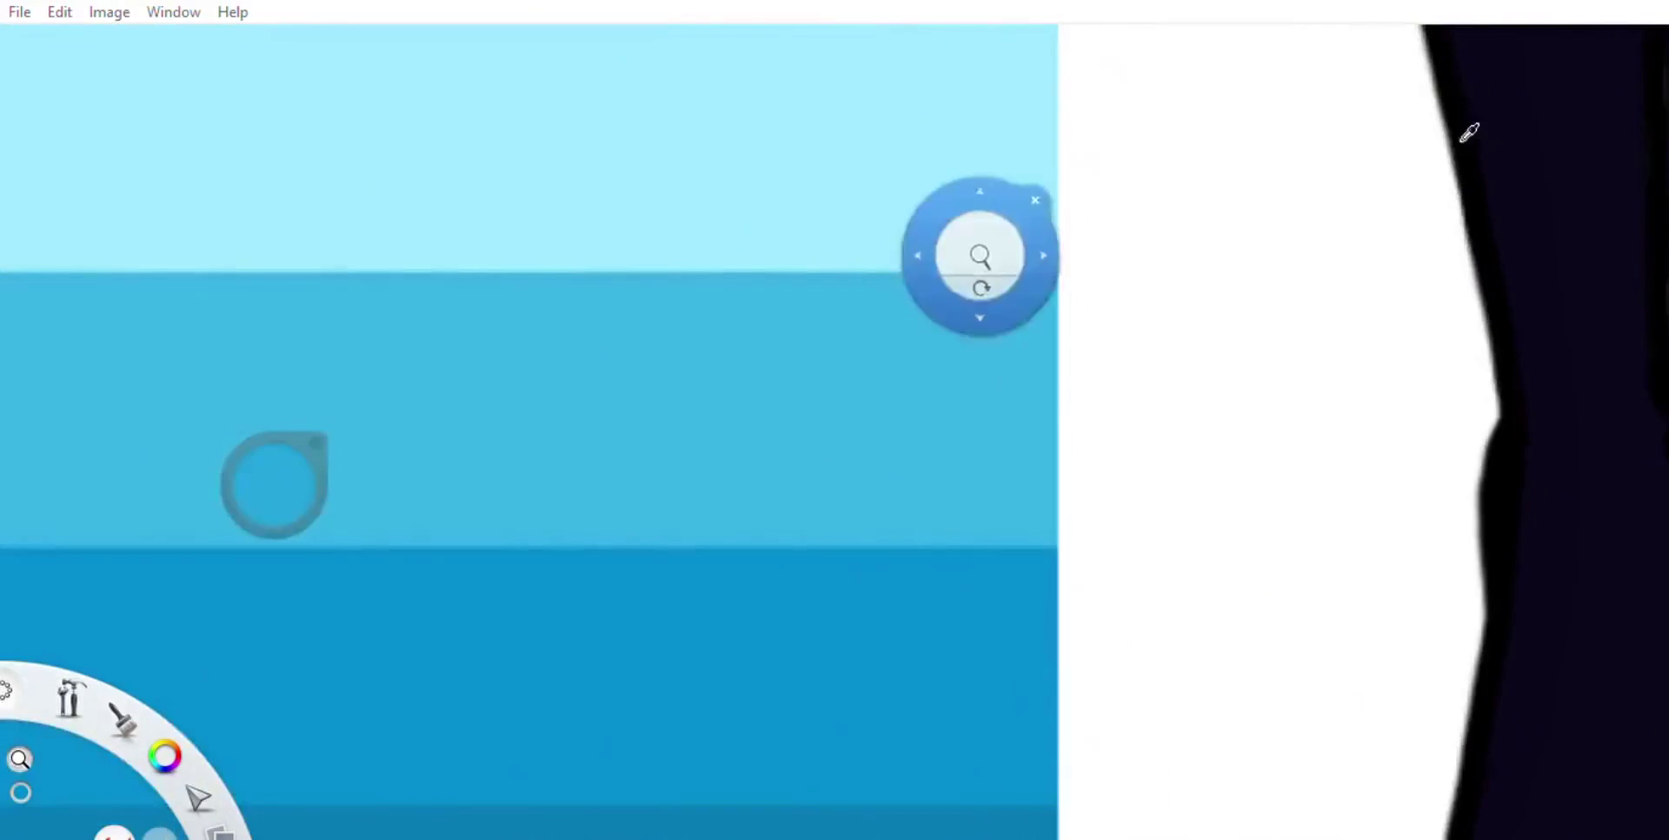
{"action": "scroll", "coordinate": [783, 484], "scroll_direction": "down", "scroll_amount": 3}
{"action": "scroll", "coordinate": [676, 397], "scroll_direction": "up", "scroll_amount": 3}
{"action": "left_click_drag", "start_coordinate": [676, 397], "coordinate": [676, 398]}
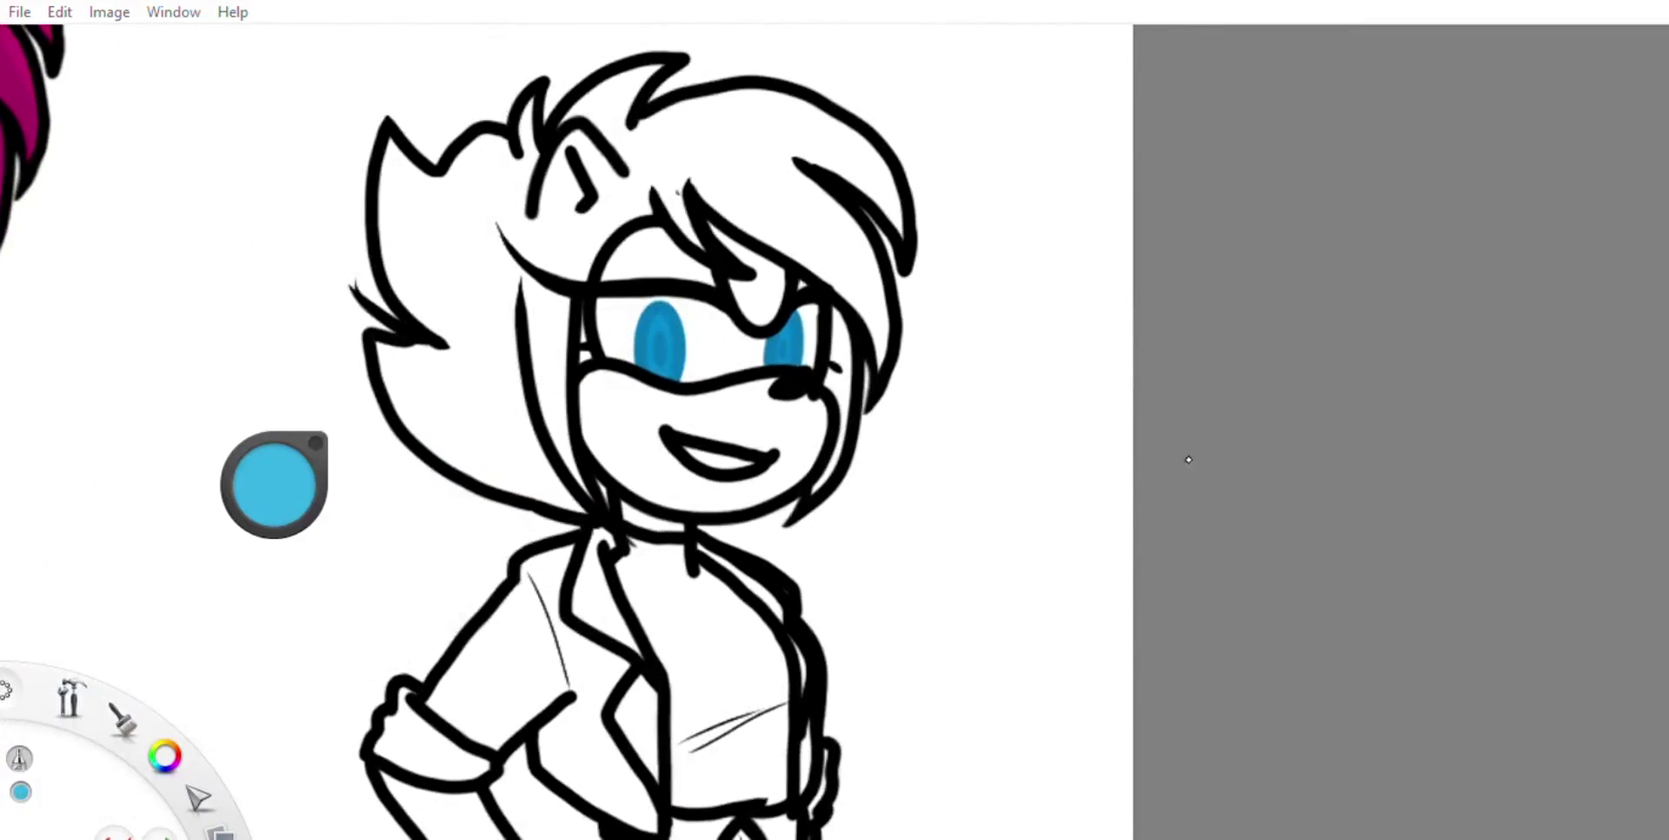
{"action": "left_click_drag", "start_coordinate": [793, 396], "coordinate": [770, 302]}
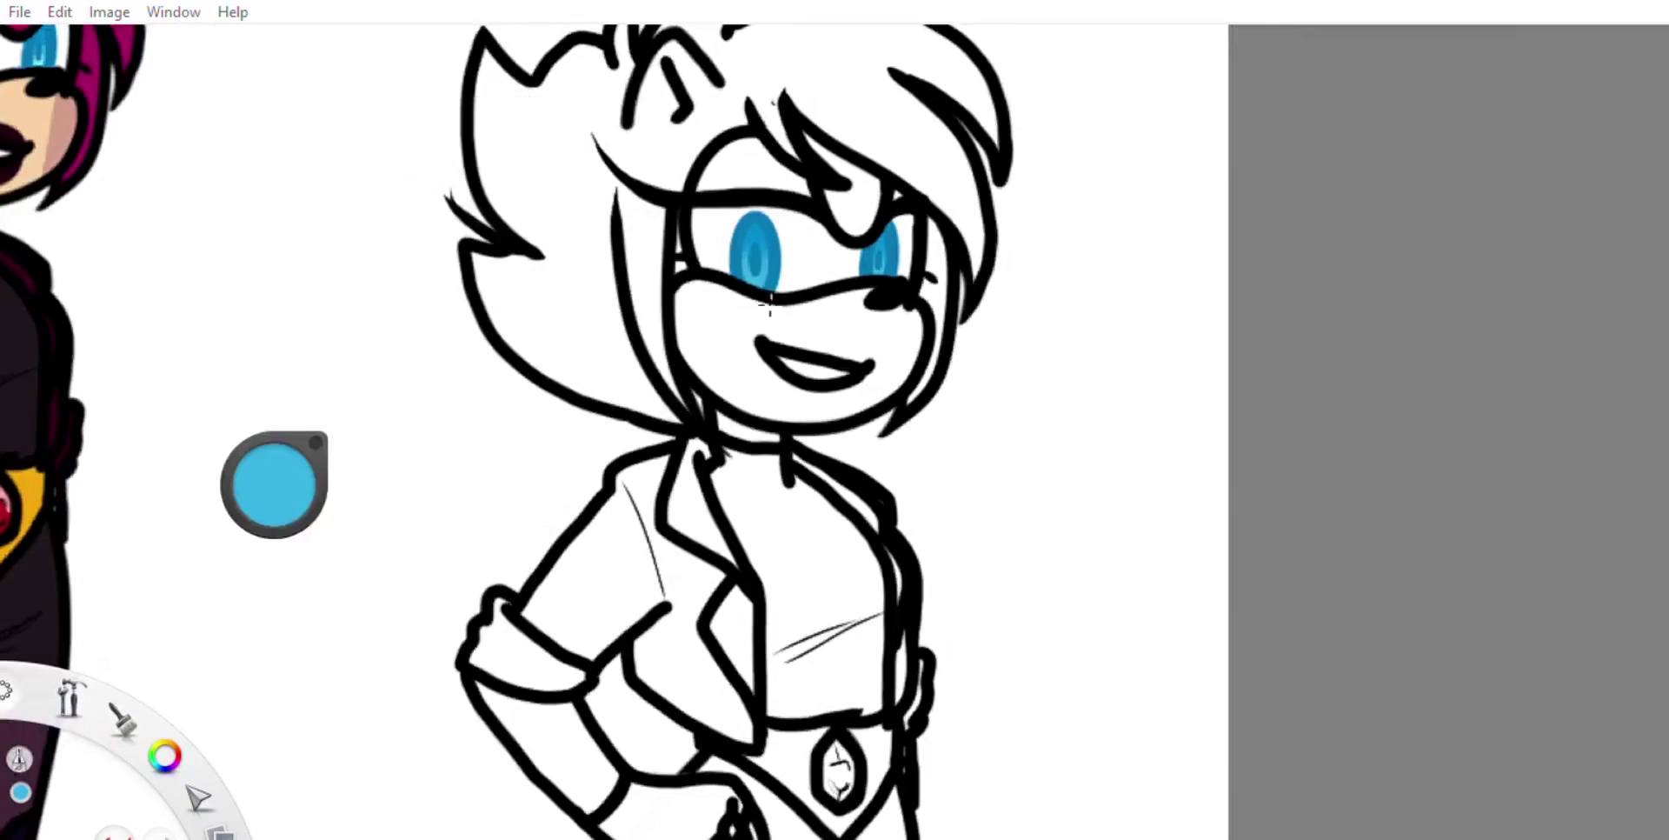
Step: Sample the bright cyan from the palette's uppermost strip and brush it over the lower part of both irises
{"action": "scroll", "coordinate": [481, 80], "scroll_direction": "down", "scroll_amount": 3}
{"action": "left_click_drag", "start_coordinate": [991, 399], "coordinate": [1266, 347]}
{"action": "scroll", "coordinate": [664, 339], "scroll_direction": "up", "scroll_amount": 3}
{"action": "scroll", "coordinate": [725, 331], "scroll_direction": "down", "scroll_amount": 3}
{"action": "left_click", "coordinate": [348, 609], "text": "alt"}
{"action": "scroll", "coordinate": [477, 497], "scroll_direction": "up", "scroll_amount": 3}
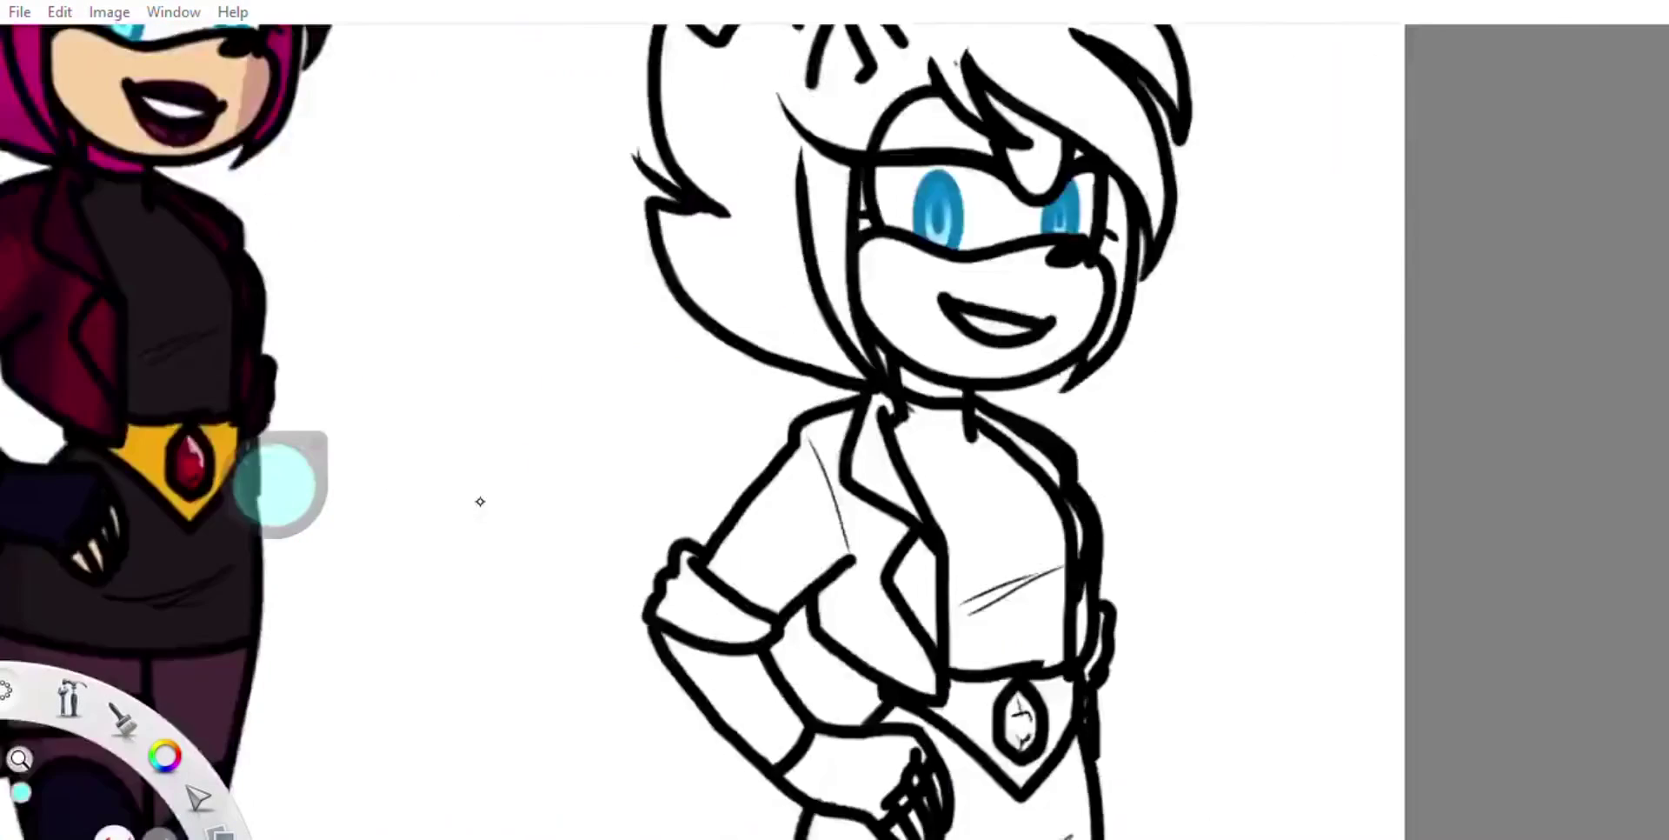
{"action": "scroll", "coordinate": [504, 80], "scroll_direction": "up", "scroll_amount": 2}
{"action": "left_click_drag", "start_coordinate": [523, 456], "coordinate": [760, 437]}
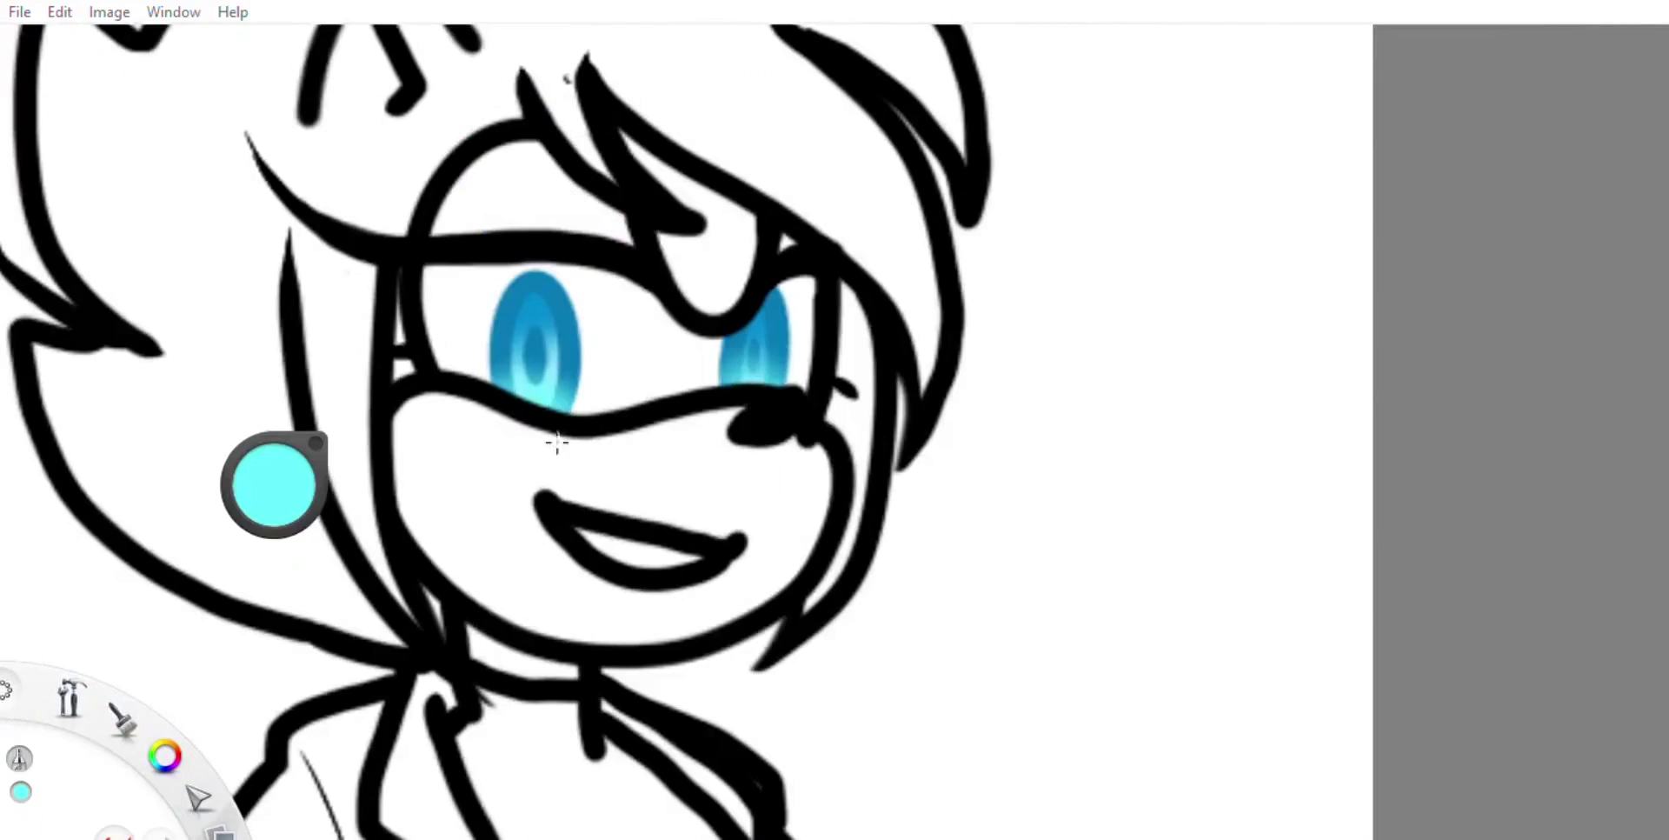
Step: Sample white from the canvas and paint round highlights over the upper inner area of both blue irises
{"action": "scroll", "coordinate": [556, 442], "scroll_direction": "down", "scroll_amount": 3}
{"action": "scroll", "coordinate": [548, 330], "scroll_direction": "up", "scroll_amount": 4}
{"action": "left_click", "coordinate": [623, 283], "text": "alt"}
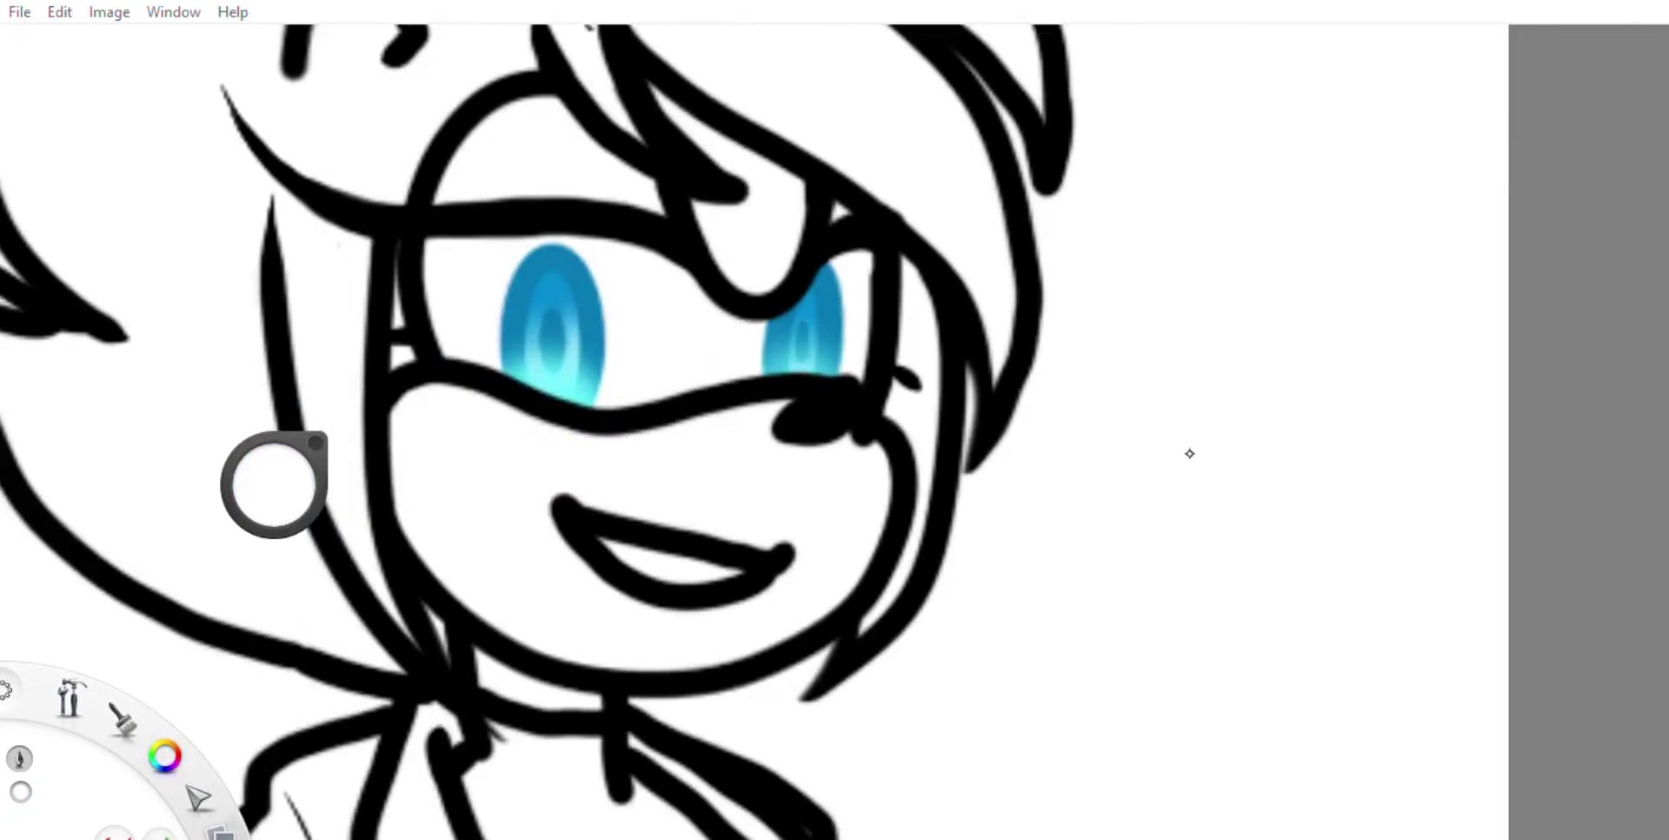
{"action": "left_click_drag", "start_coordinate": [575, 254], "coordinate": [600, 328]}
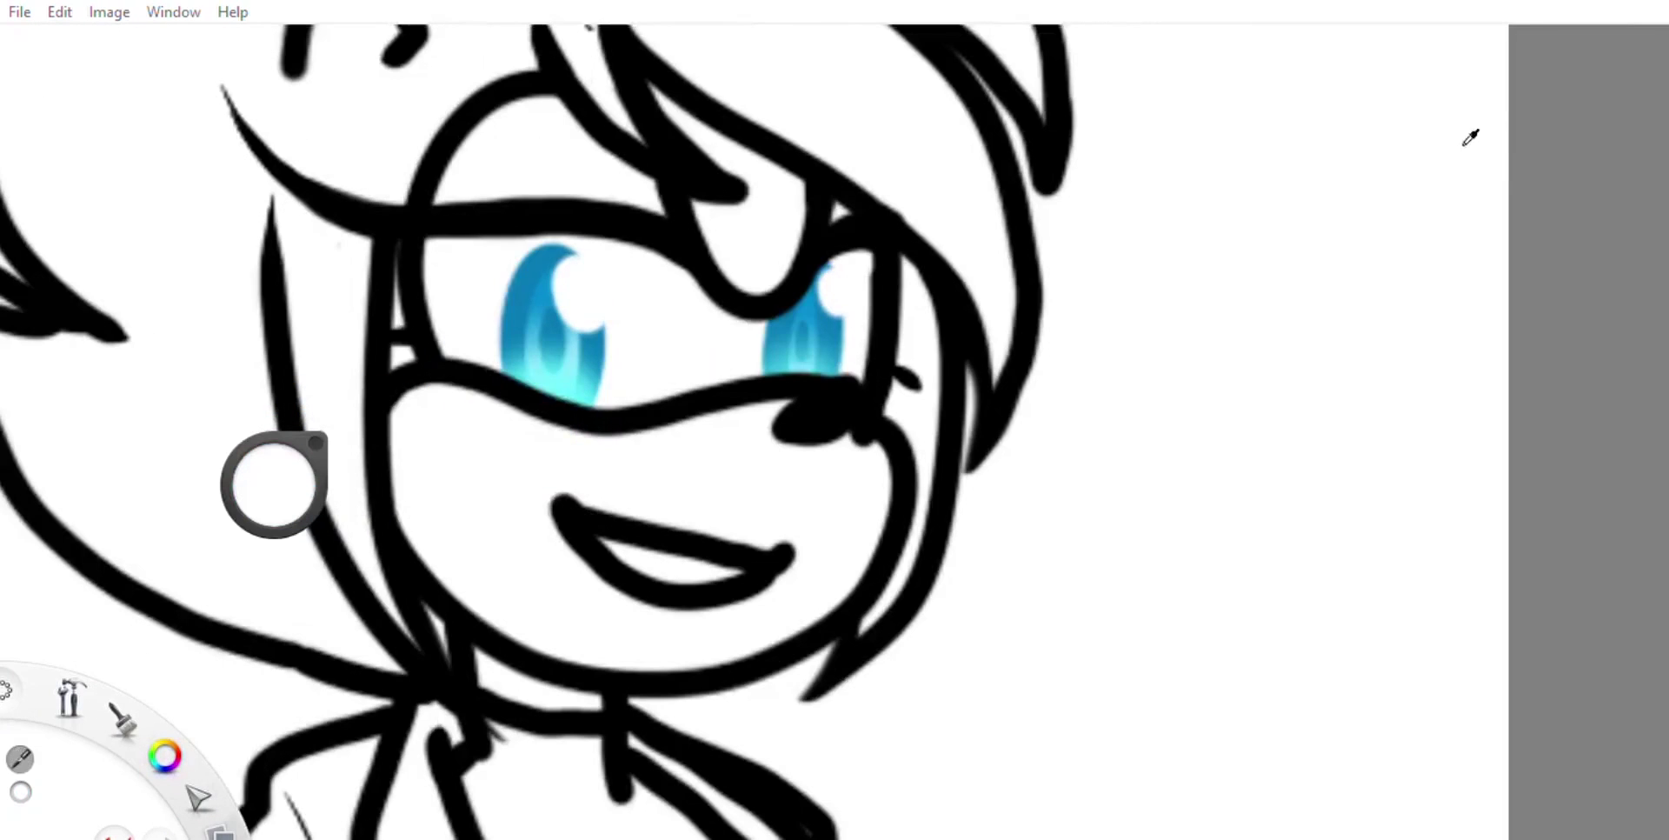
{"action": "left_click", "coordinate": [584, 269], "text": "alt"}
Step: Sample the magenta from the colored figure's hair and fill the ear surround, small top spikes and back hair
{"action": "scroll", "coordinate": [565, 297], "scroll_direction": "down", "scroll_amount": 4}
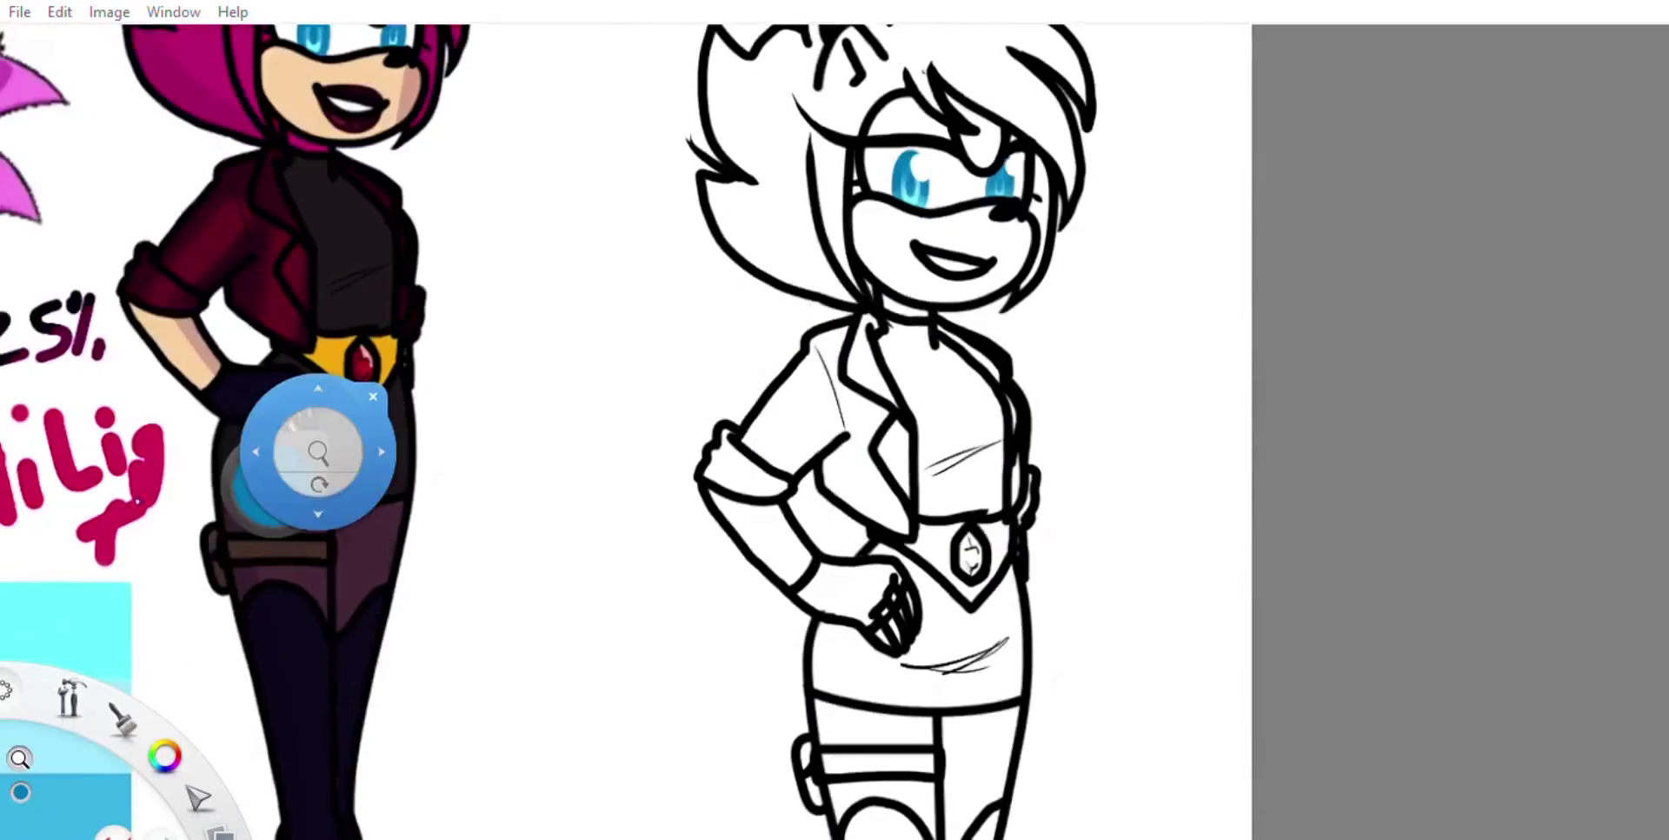
{"action": "scroll", "coordinate": [1467, 135], "scroll_direction": "up", "scroll_amount": 2}
{"action": "left_click", "coordinate": [591, 217], "text": "alt"}
{"action": "scroll", "coordinate": [591, 217], "scroll_direction": "up", "scroll_amount": 2}
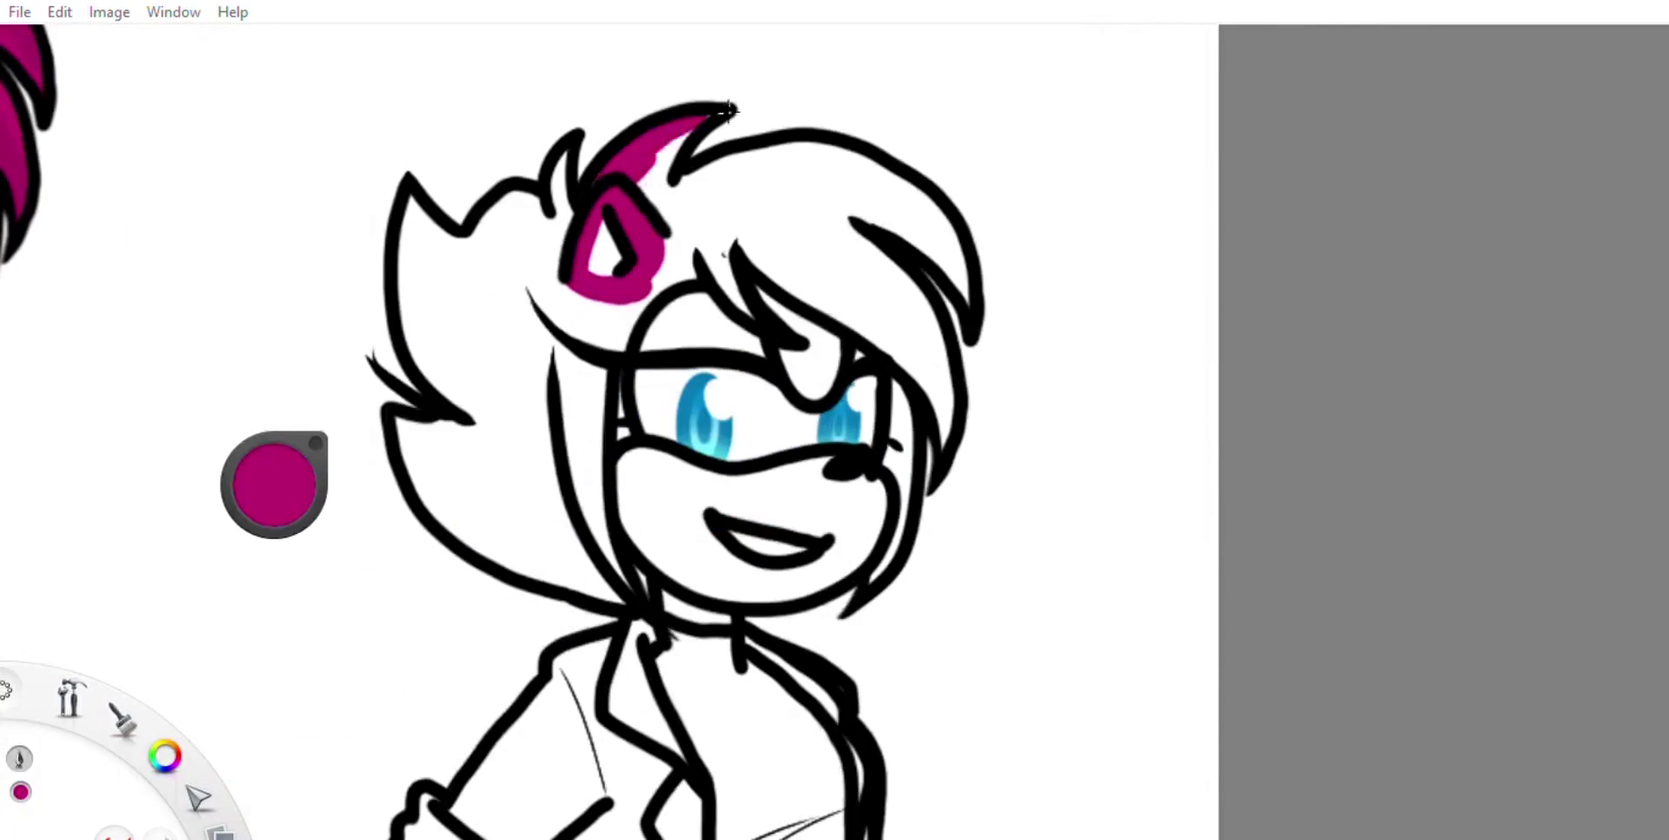
{"action": "mouse_move", "coordinate": [730, 110]}
{"action": "left_mouse_down"}
{"action": "mouse_move", "coordinate": [597, 186]}
{"action": "mouse_move", "coordinate": [656, 136]}
{"action": "left_mouse_up"}
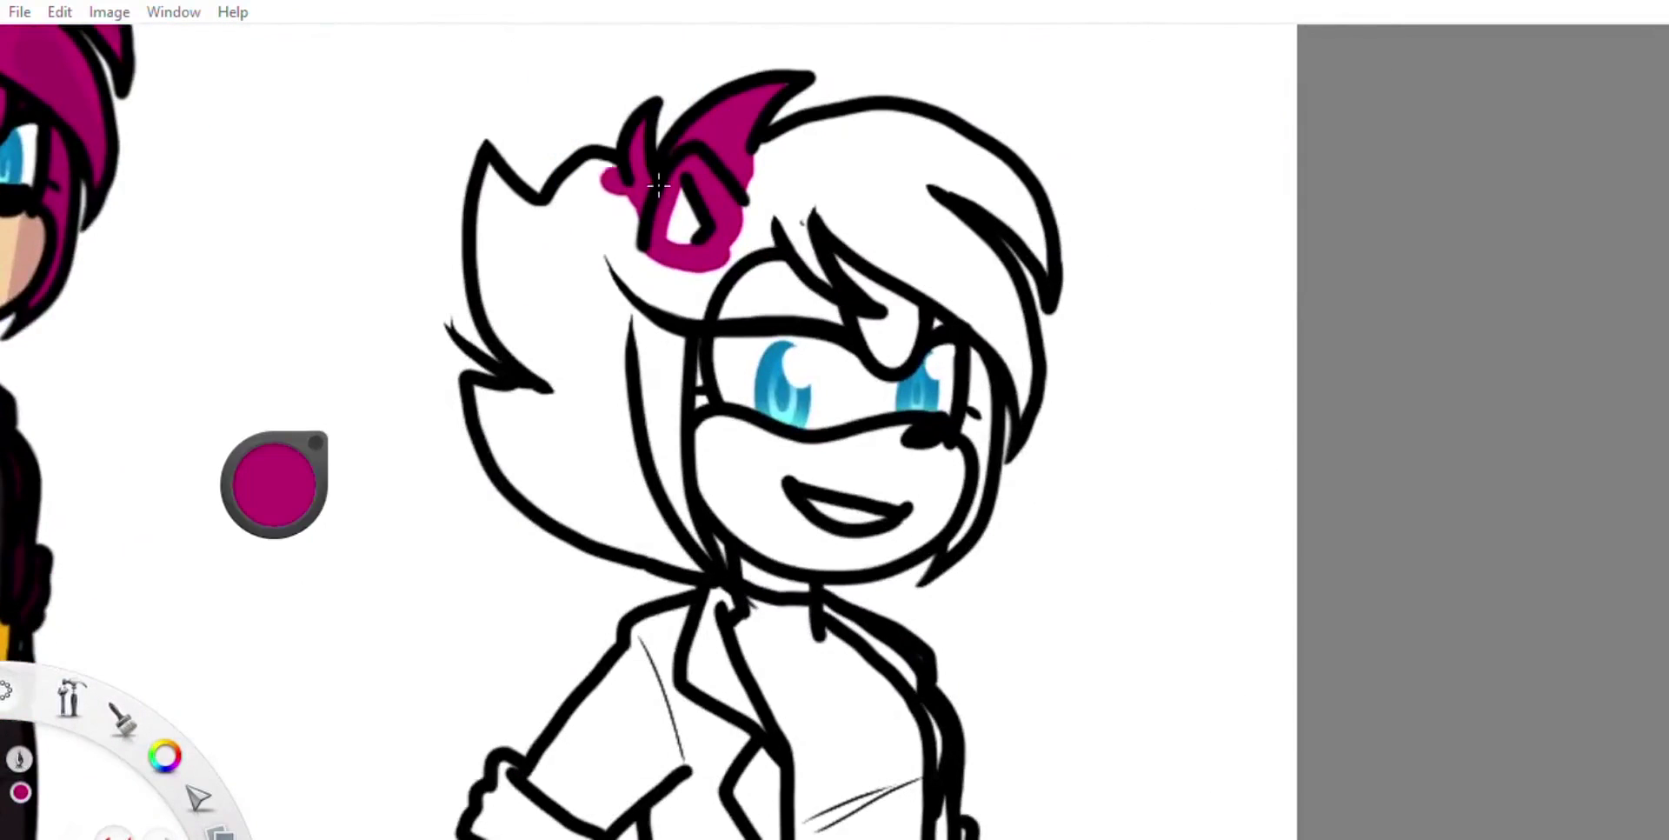
{"action": "mouse_move", "coordinate": [491, 169]}
{"action": "left_mouse_down"}
{"action": "mouse_move", "coordinate": [524, 352]}
{"action": "mouse_move", "coordinate": [570, 398]}
{"action": "mouse_move", "coordinate": [569, 511]}
{"action": "left_mouse_up"}
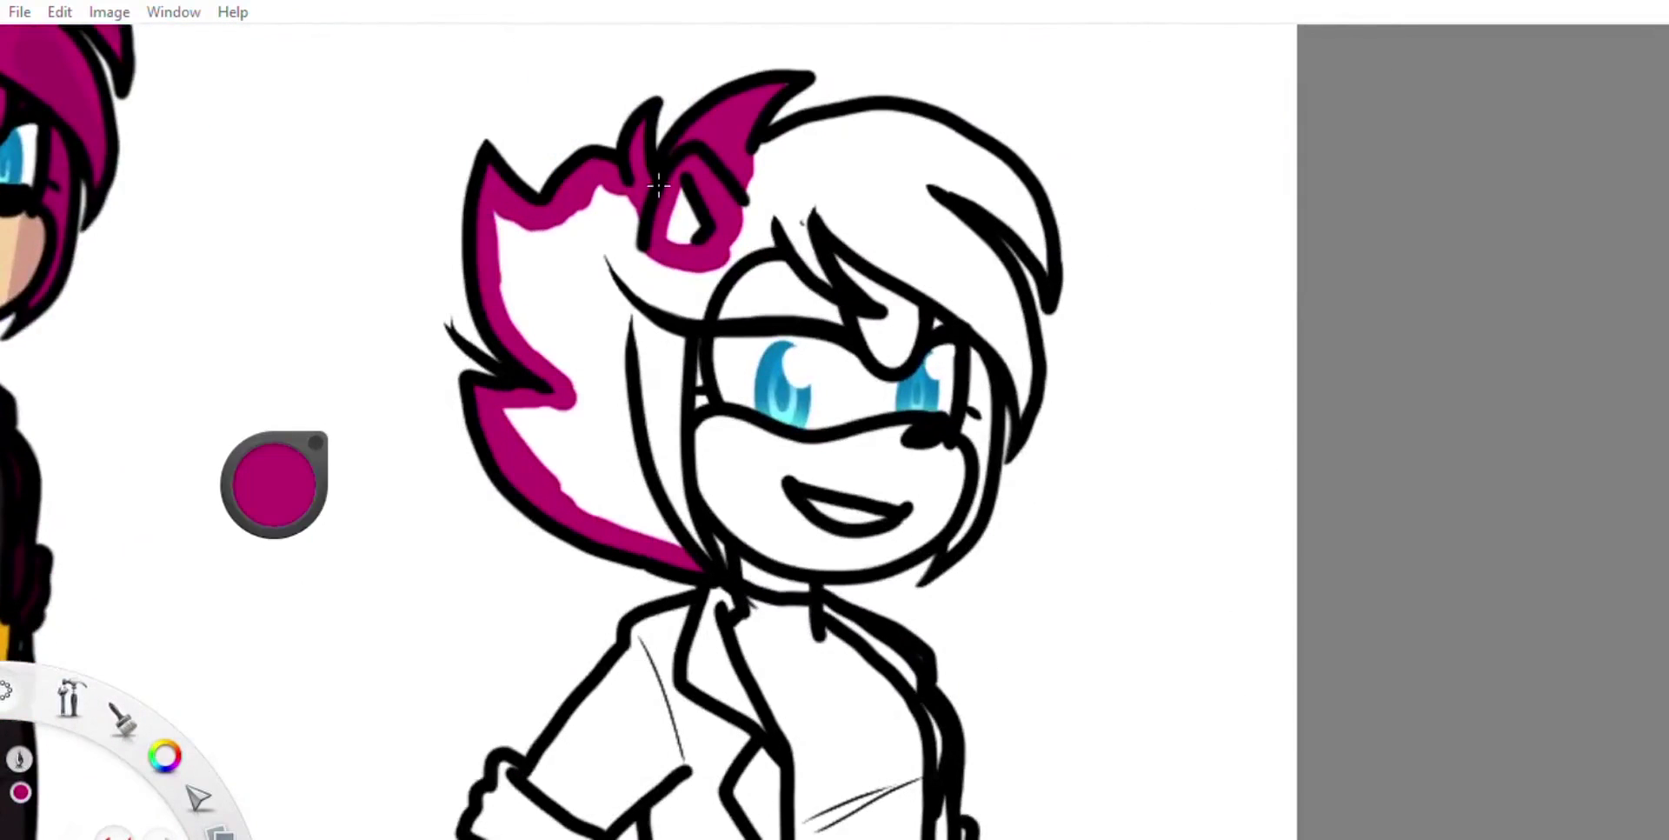
{"action": "mouse_move", "coordinate": [695, 278]}
{"action": "left_mouse_down"}
{"action": "mouse_move", "coordinate": [625, 417]}
{"action": "mouse_move", "coordinate": [521, 331]}
{"action": "mouse_move", "coordinate": [608, 522]}
{"action": "mouse_move", "coordinate": [556, 452]}
{"action": "left_mouse_up"}
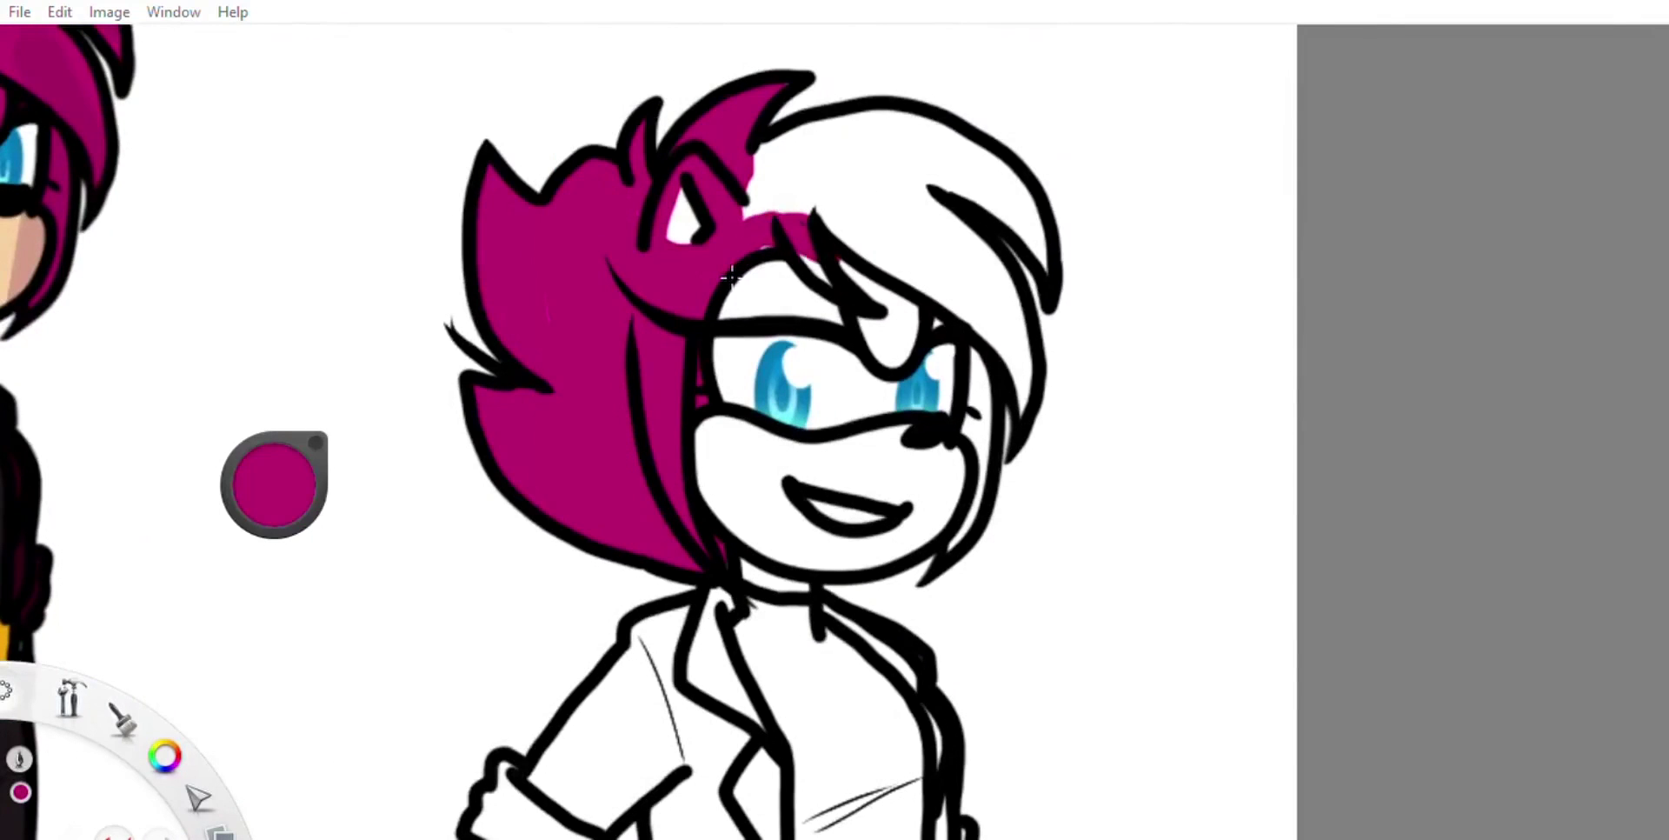
Step: Extend the magenta over the forehead and brow strands, and paint it along the outer edge of the swept fringe
{"action": "left_click_drag", "start_coordinate": [731, 276], "coordinate": [808, 174]}
{"action": "left_click_drag", "start_coordinate": [503, 63], "coordinate": [476, 139]}
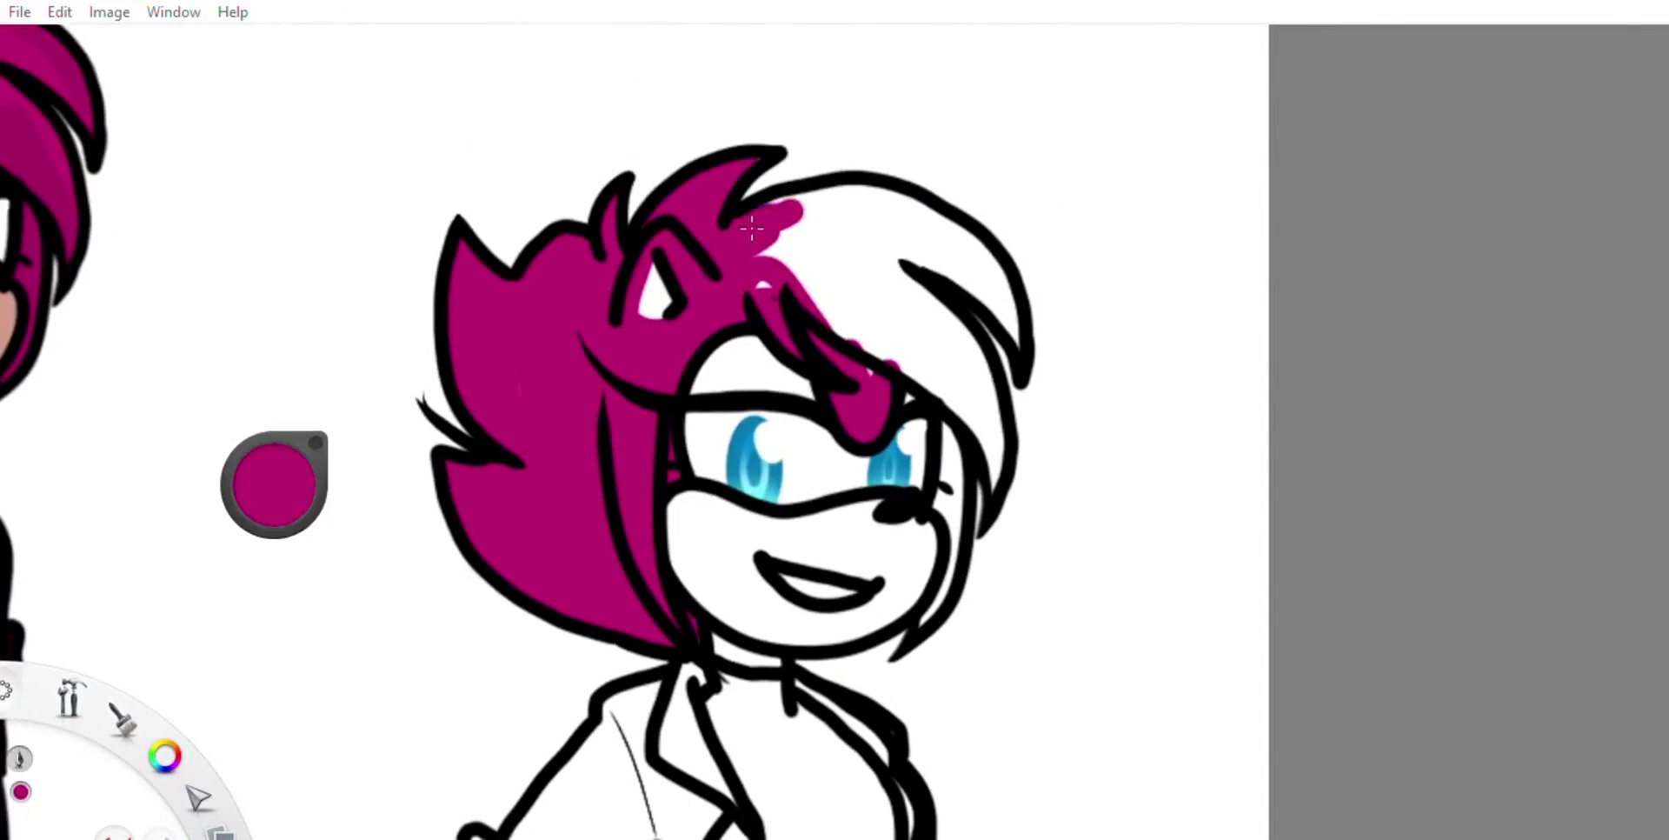
{"action": "mouse_move", "coordinate": [765, 213]}
{"action": "left_mouse_down"}
{"action": "mouse_move", "coordinate": [822, 207]}
{"action": "mouse_move", "coordinate": [1016, 313]}
{"action": "left_mouse_up"}
{"action": "left_click_drag", "start_coordinate": [886, 257], "coordinate": [1017, 347]}
{"action": "mouse_move", "coordinate": [904, 282]}
{"action": "left_mouse_down"}
{"action": "mouse_move", "coordinate": [973, 361]}
{"action": "mouse_move", "coordinate": [1000, 488]}
{"action": "left_mouse_up"}
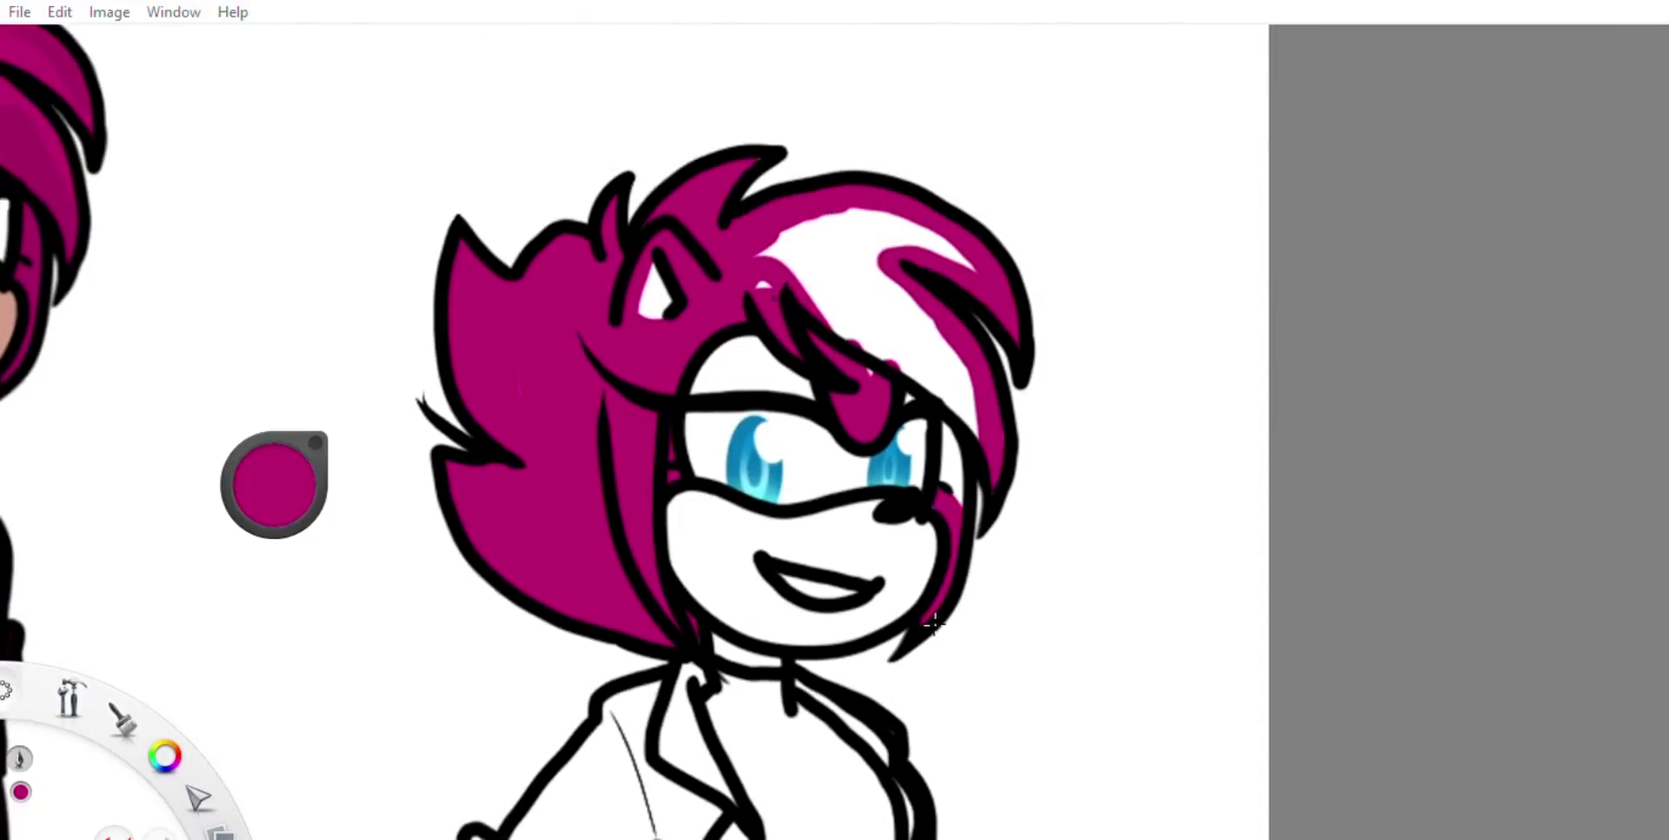
Step: Fill the far side lock, the remaining white inside the fringe and the neck strip with the same magenta
{"action": "left_click_drag", "start_coordinate": [955, 404], "coordinate": [960, 500]}
{"action": "left_click_drag", "start_coordinate": [760, 252], "coordinate": [947, 365]}
{"action": "left_click_drag", "start_coordinate": [822, 252], "coordinate": [969, 391]}
{"action": "left_click_drag", "start_coordinate": [783, 222], "coordinate": [973, 261]}
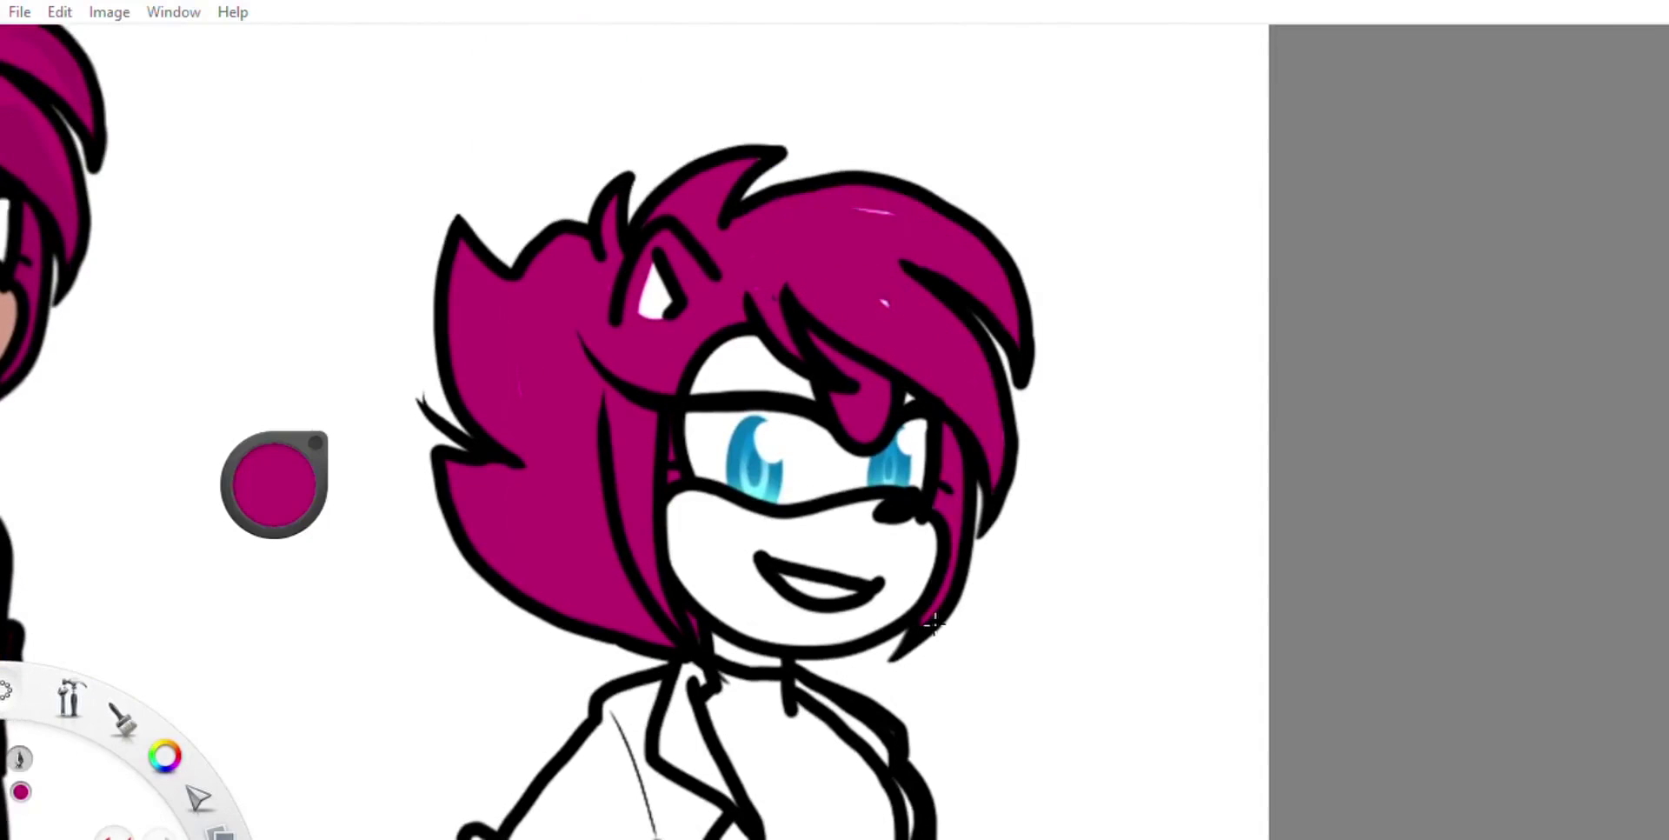
{"action": "scroll", "coordinate": [933, 622], "scroll_direction": "down", "scroll_amount": 3}
{"action": "scroll", "coordinate": [577, 485], "scroll_direction": "up", "scroll_amount": 4}
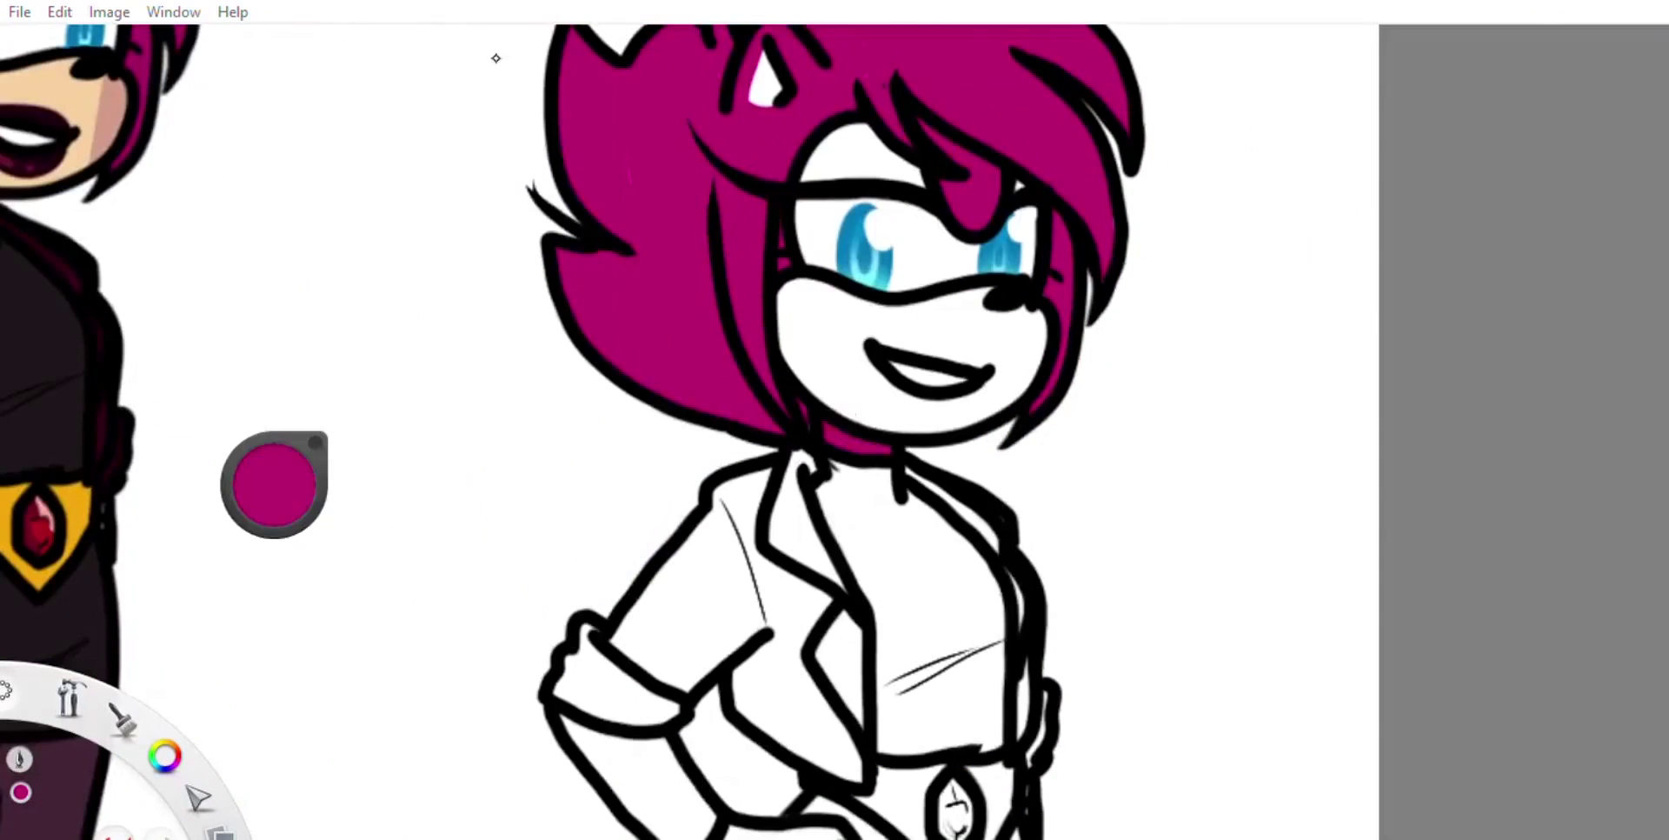
Step: Sample the dark maroon from the colored figure and fill the jacket's sleeve, rolled cuff, lapels and both front sides
{"action": "scroll", "coordinate": [495, 58], "scroll_direction": "down", "scroll_amount": 3}
{"action": "left_click_drag", "start_coordinate": [960, 529], "coordinate": [830, 528]}
{"action": "left_click_drag", "start_coordinate": [739, 500], "coordinate": [642, 620]}
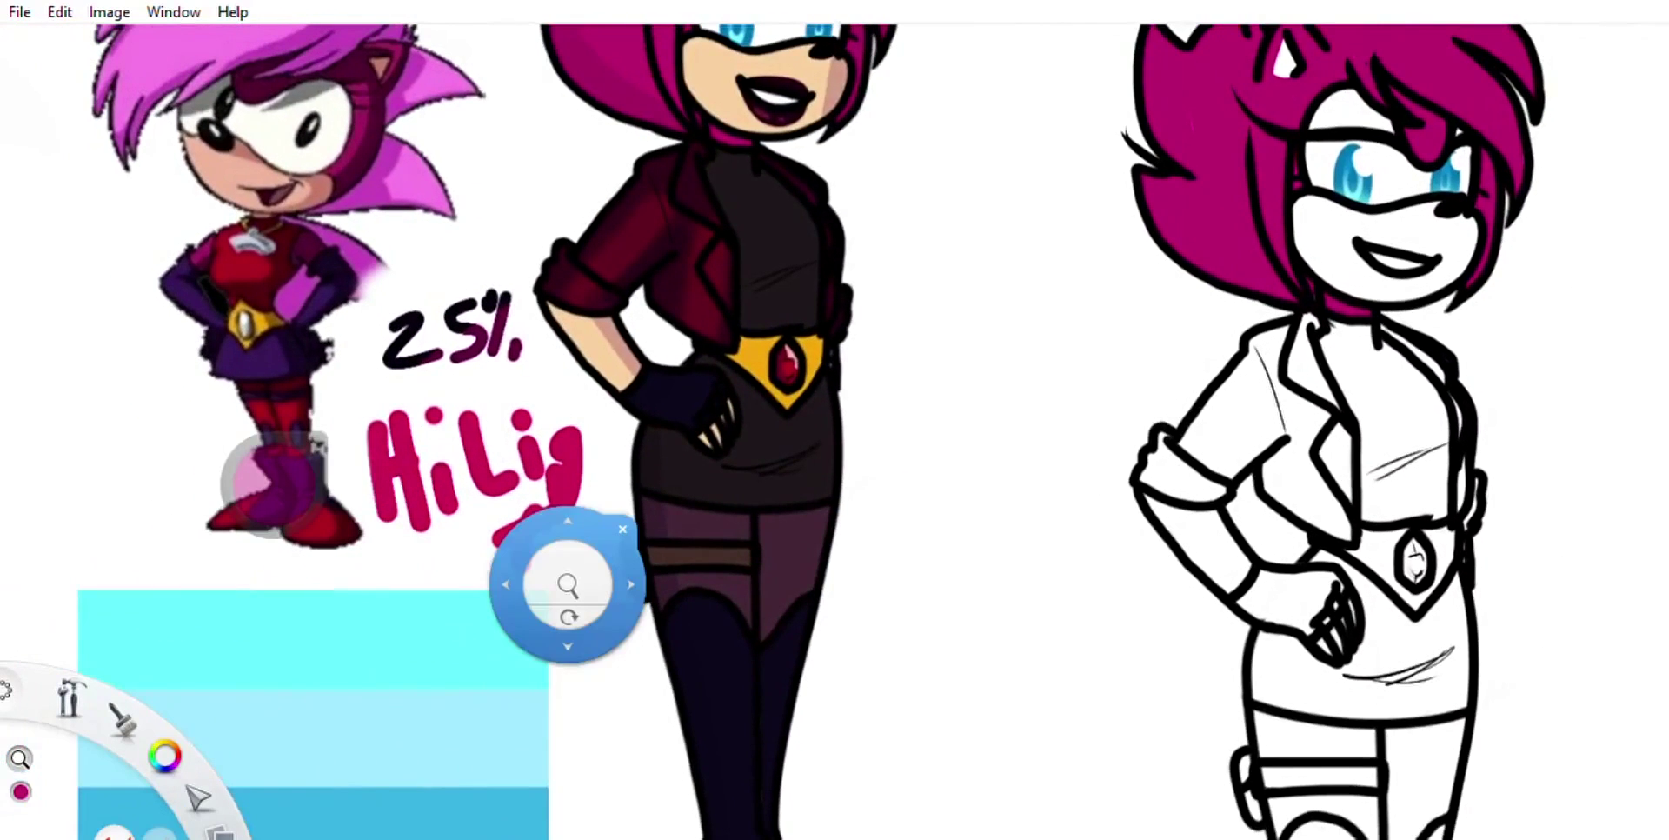
{"action": "scroll", "coordinate": [968, 670], "scroll_direction": "down", "scroll_amount": 3}
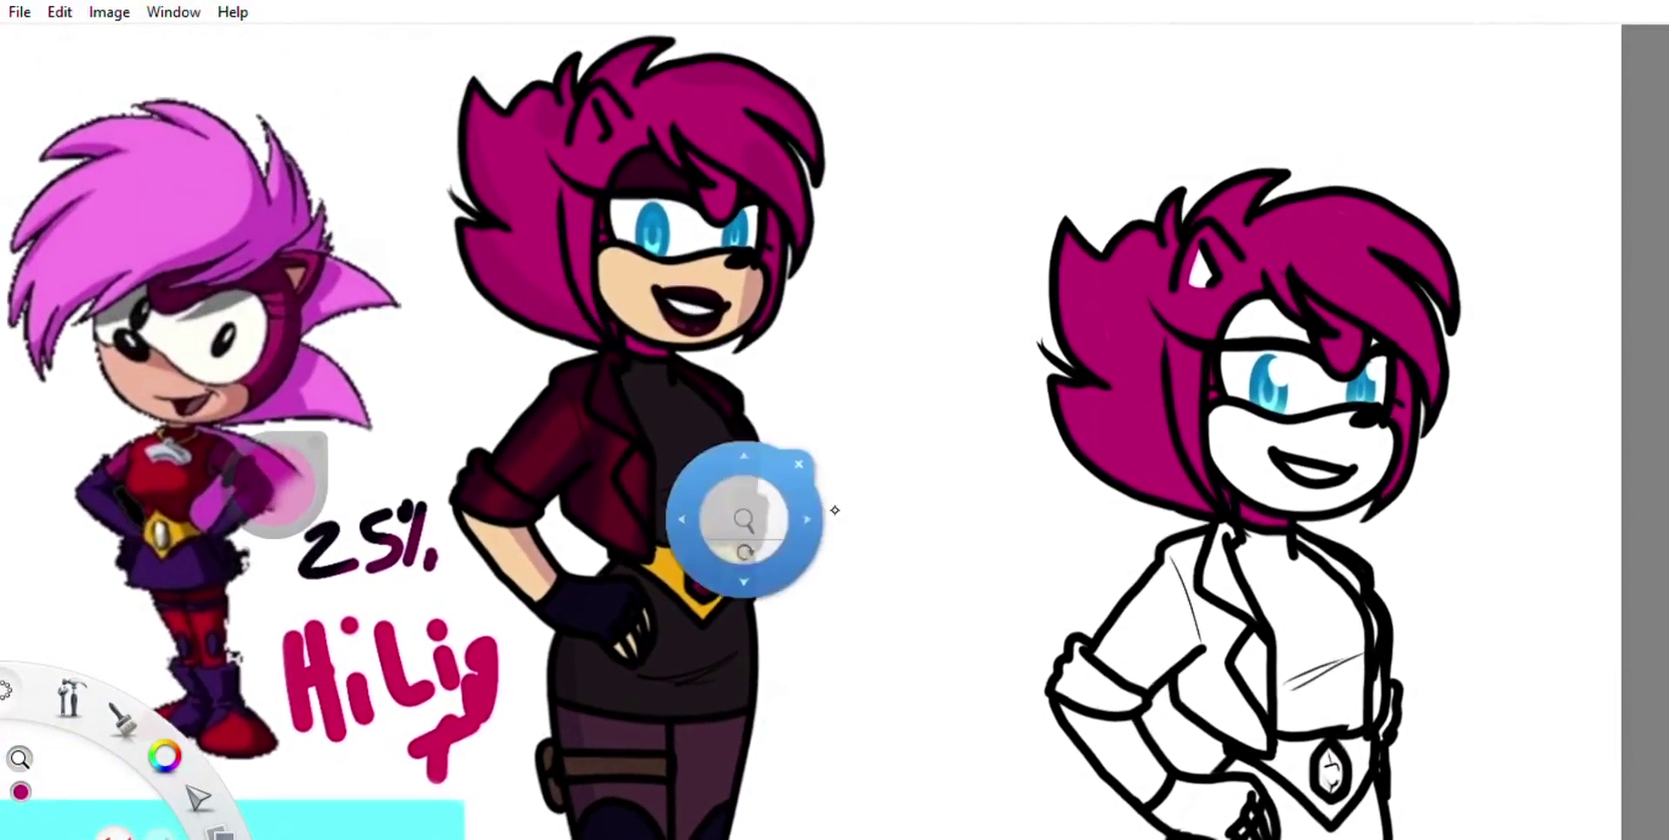
{"action": "left_click_drag", "start_coordinate": [634, 431], "coordinate": [1006, 521]}
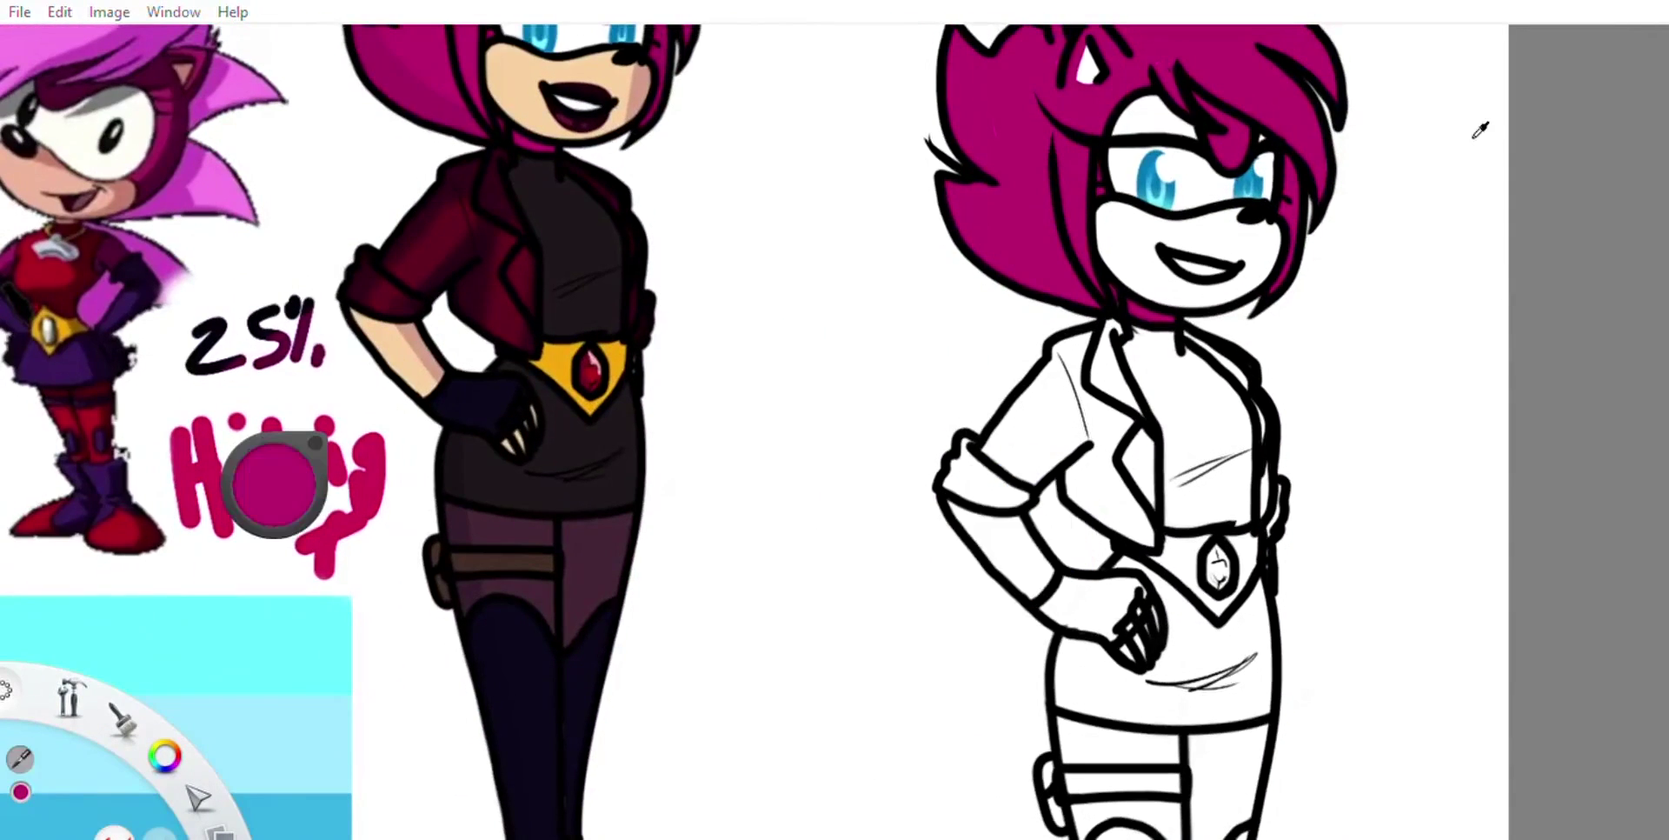
{"action": "left_click", "coordinate": [494, 74]}
{"action": "scroll", "coordinate": [495, 73], "scroll_direction": "up", "scroll_amount": 3}
{"action": "mouse_move", "coordinate": [417, 407]}
{"action": "left_mouse_down"}
{"action": "mouse_move", "coordinate": [396, 486]}
{"action": "mouse_move", "coordinate": [634, 526]}
{"action": "mouse_move", "coordinate": [782, 396]}
{"action": "mouse_move", "coordinate": [769, 609]}
{"action": "left_mouse_up"}
{"action": "key", "text": "ctrl+z"}
{"action": "left_click_drag", "start_coordinate": [747, 574], "coordinate": [712, 486]}
{"action": "left_click_drag", "start_coordinate": [677, 539], "coordinate": [705, 192]}
{"action": "mouse_move", "coordinate": [608, 252]}
{"action": "left_mouse_down"}
{"action": "mouse_move", "coordinate": [425, 495]}
{"action": "mouse_move", "coordinate": [747, 321]}
{"action": "left_mouse_up"}
{"action": "left_click_drag", "start_coordinate": [687, 235], "coordinate": [522, 409]}
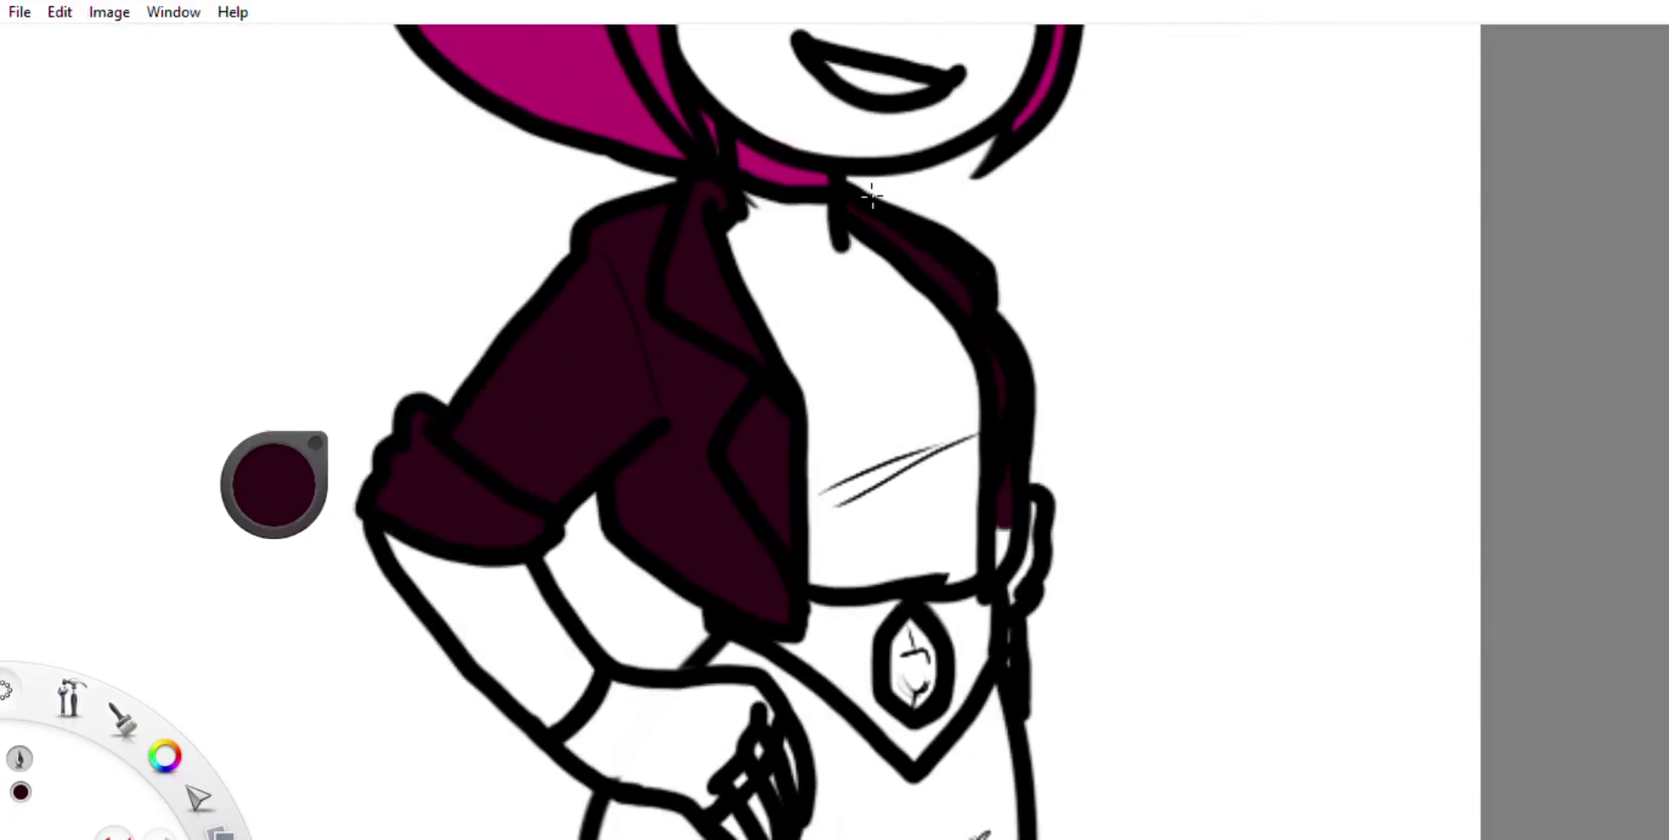
Step: Sample the brighter wine red from the colored figure and brush soft lighter areas on the sleeve, cuff, lapel and jacket front
{"action": "scroll", "coordinate": [526, 78], "scroll_direction": "down", "scroll_amount": 5}
{"action": "left_click", "coordinate": [539, 365], "text": "alt"}
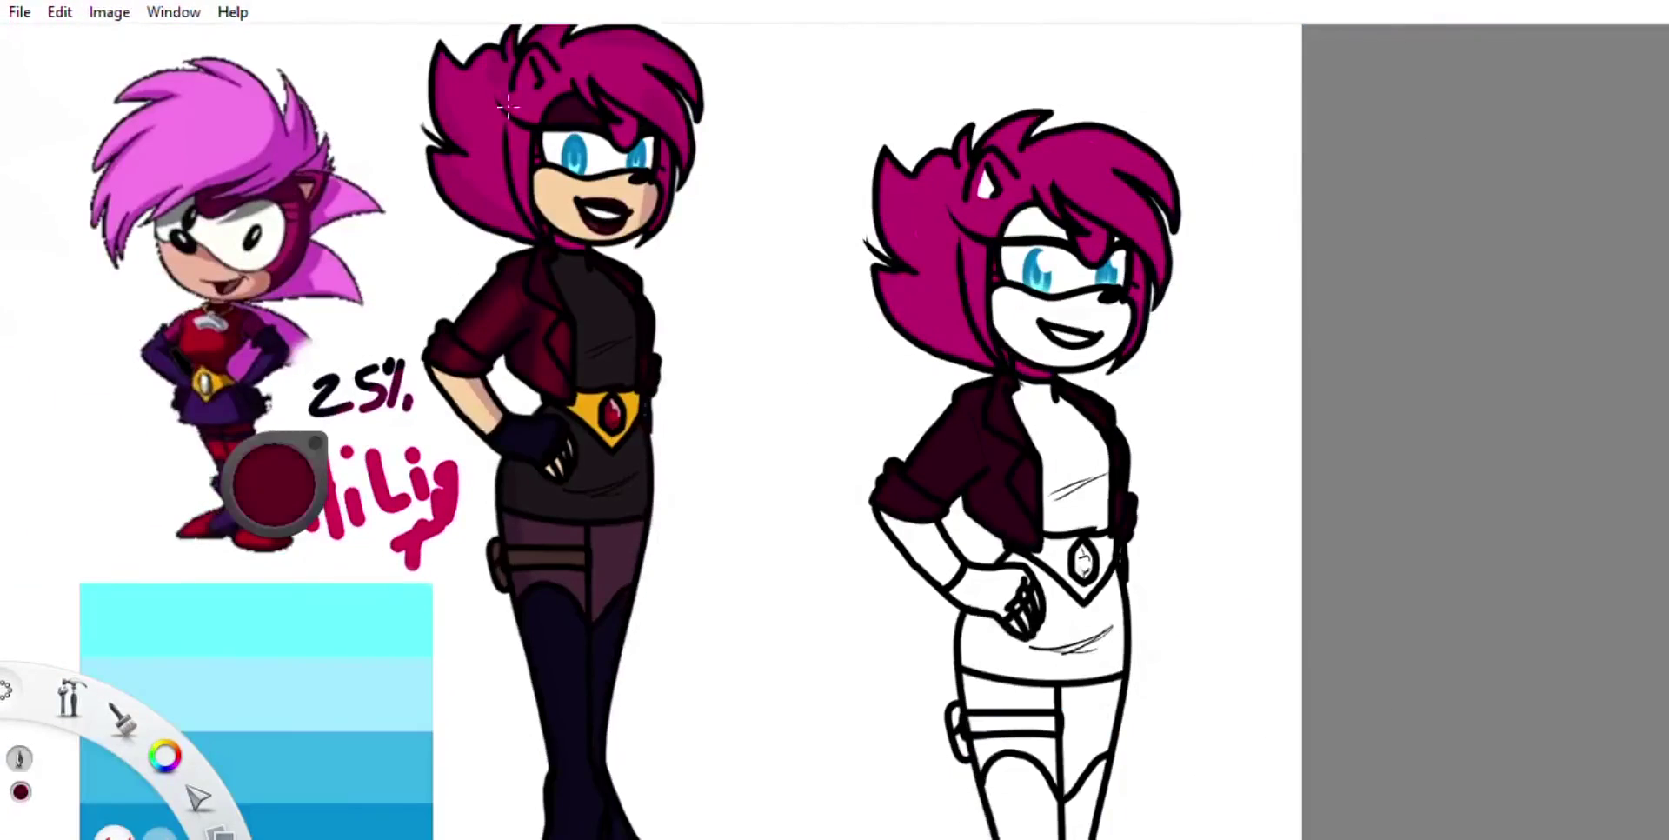
{"action": "scroll", "coordinate": [708, 249], "scroll_direction": "up", "scroll_amount": 5}
{"action": "mouse_move", "coordinate": [635, 313]}
{"action": "left_mouse_down"}
{"action": "mouse_move", "coordinate": [708, 249]}
{"action": "mouse_move", "coordinate": [513, 417]}
{"action": "left_mouse_up"}
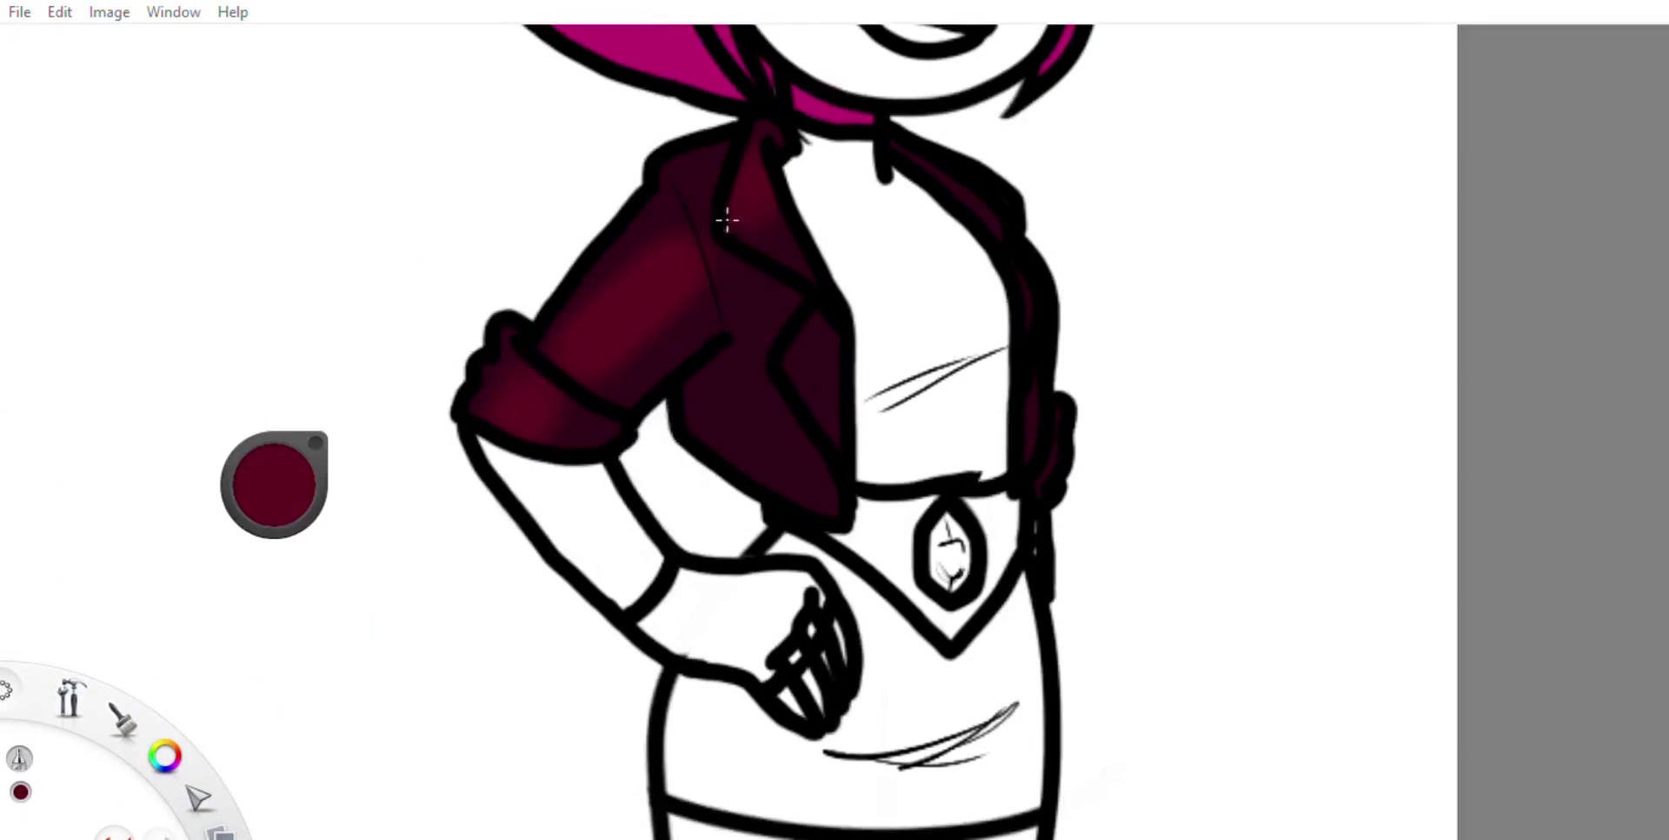
{"action": "left_click_drag", "start_coordinate": [743, 452], "coordinate": [816, 281]}
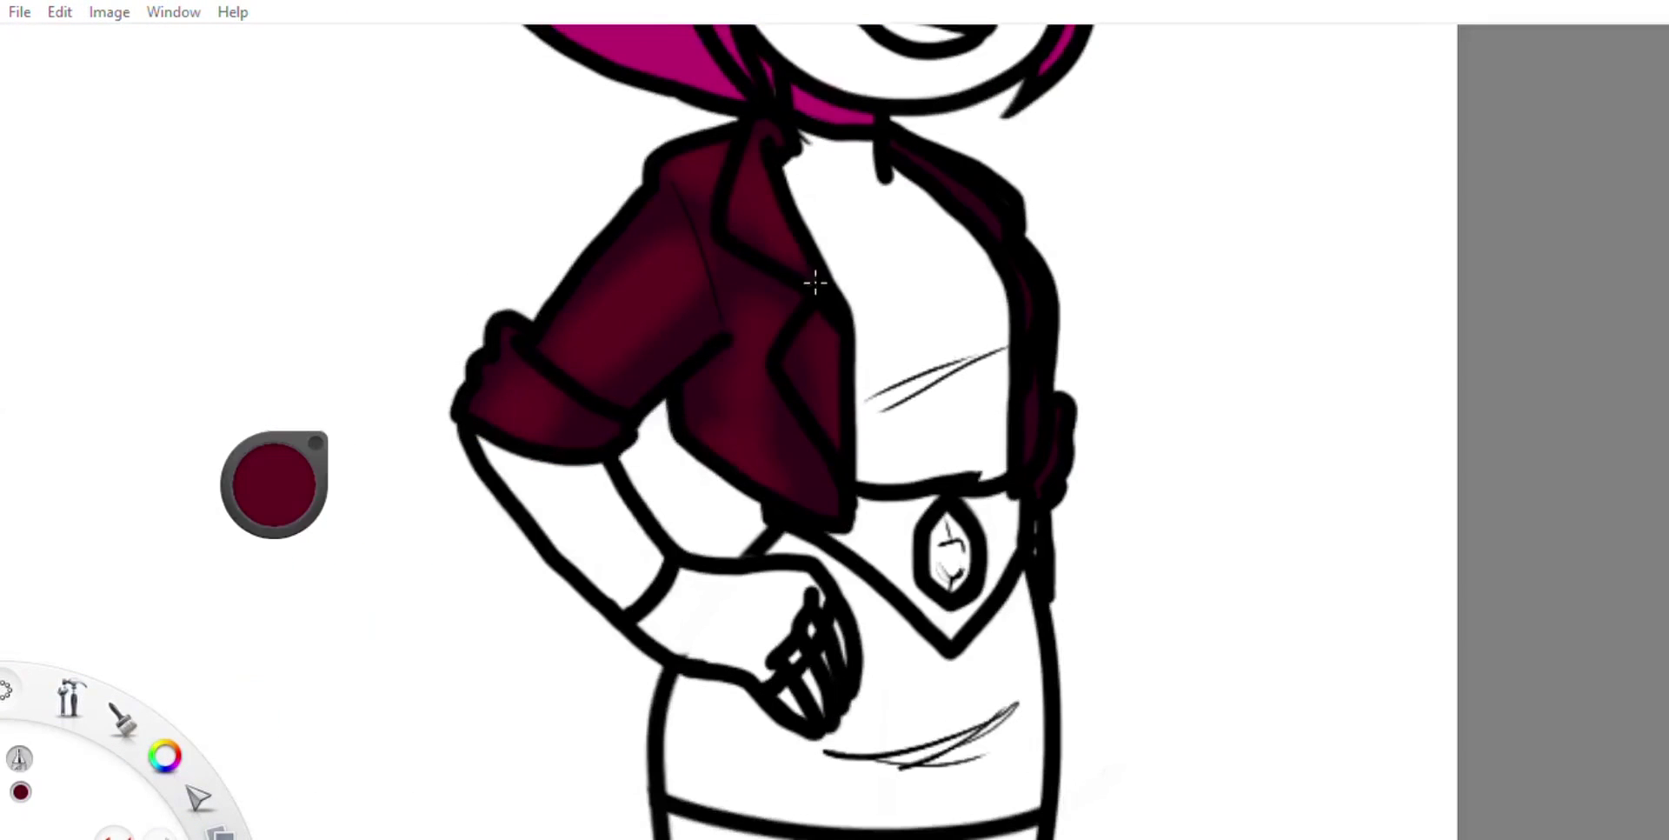
Step: Sample the near-black shade from the colored figure's clothing and fill the shirt inside the open jacket
{"action": "scroll", "coordinate": [161, 561], "scroll_direction": "down", "scroll_amount": 5}
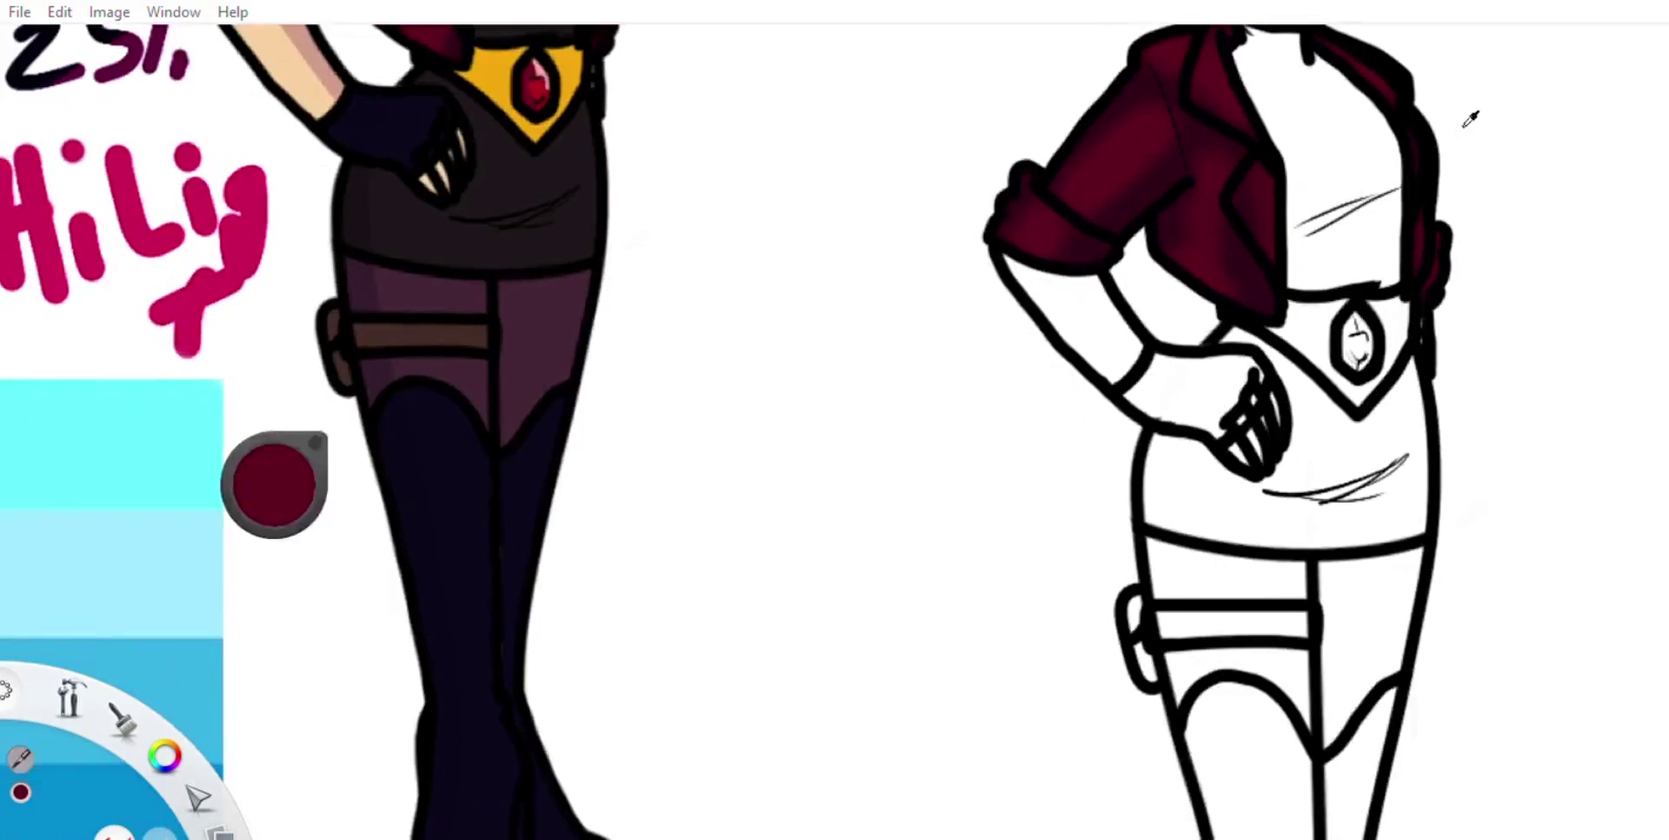
{"action": "scroll", "coordinate": [521, 435], "scroll_direction": "up", "scroll_amount": 5}
{"action": "left_click", "coordinate": [26, 392], "text": "alt"}
{"action": "mouse_move", "coordinate": [695, 287]}
{"action": "left_mouse_down"}
{"action": "mouse_move", "coordinate": [739, 417]}
{"action": "mouse_move", "coordinate": [826, 486]}
{"action": "mouse_move", "coordinate": [782, 409]}
{"action": "left_mouse_up"}
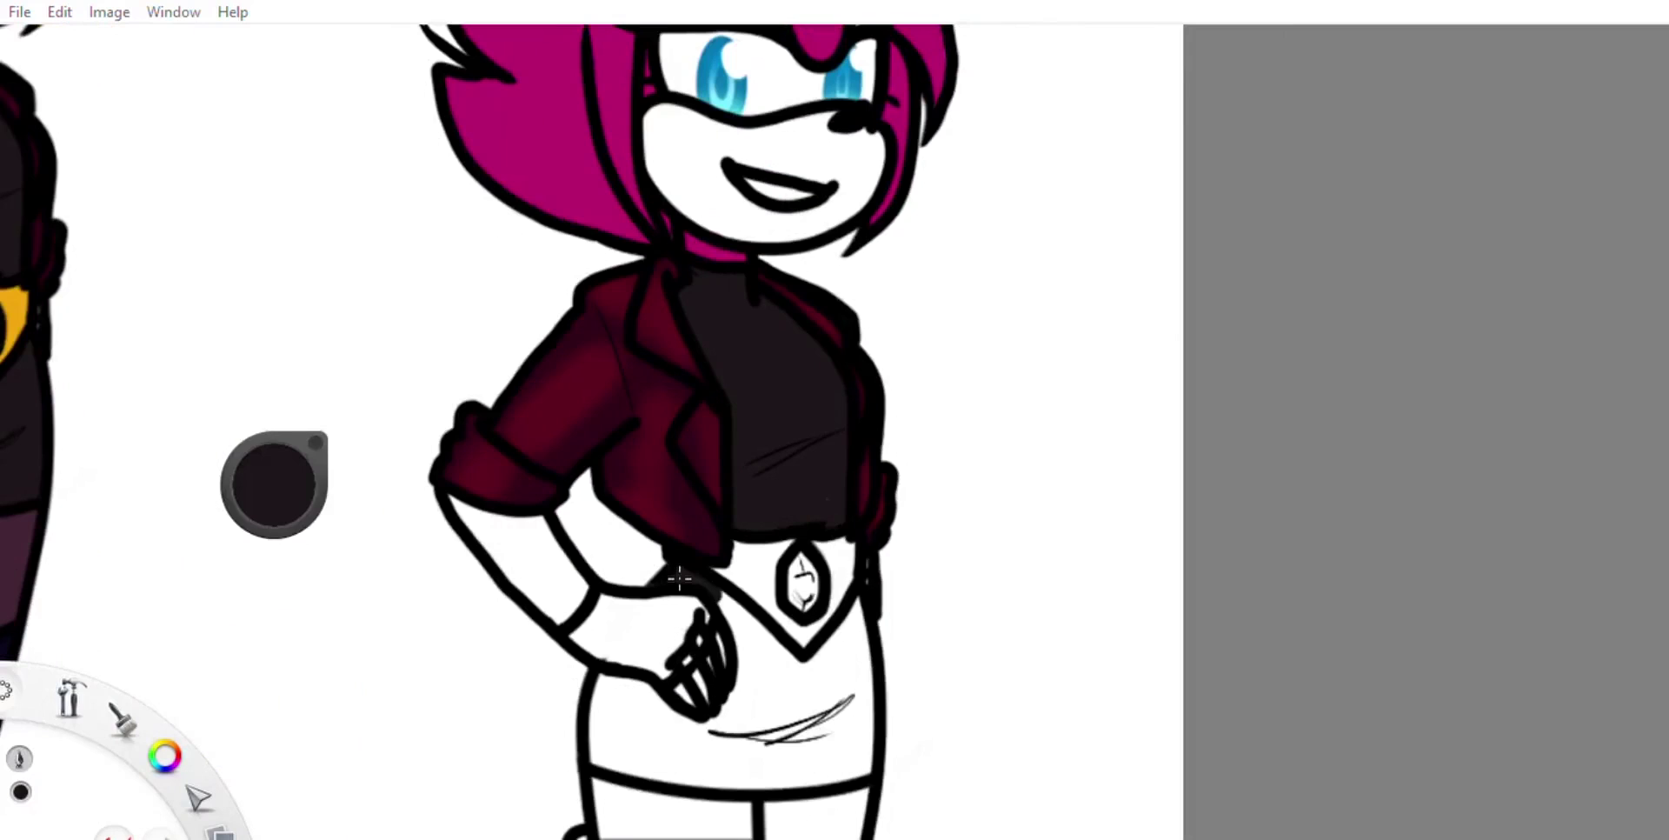
Step: Fill the skirt below the belt with the same near-black, outlining its edges first and covering the interior
{"action": "mouse_move", "coordinate": [714, 591]}
{"action": "left_mouse_down"}
{"action": "mouse_move", "coordinate": [782, 667]}
{"action": "mouse_move", "coordinate": [857, 613]}
{"action": "left_mouse_up"}
{"action": "mouse_move", "coordinate": [856, 765]}
{"action": "left_mouse_down"}
{"action": "mouse_move", "coordinate": [731, 777]}
{"action": "mouse_move", "coordinate": [598, 755]}
{"action": "left_mouse_up"}
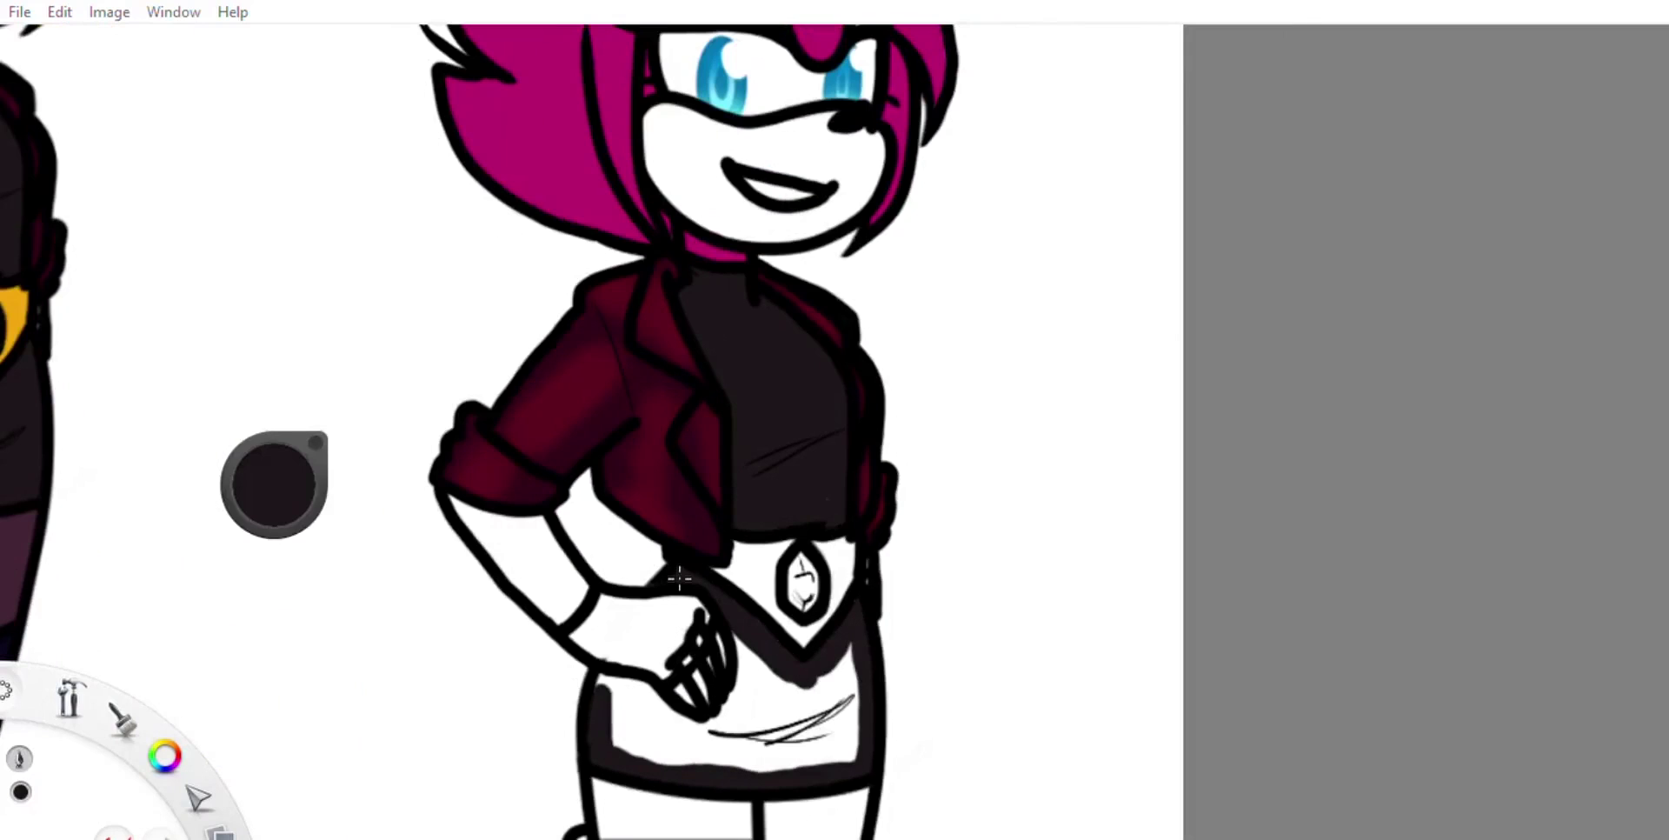
{"action": "left_click_drag", "start_coordinate": [598, 680], "coordinate": [739, 765]}
{"action": "mouse_move", "coordinate": [734, 634]}
{"action": "left_mouse_down"}
{"action": "mouse_move", "coordinate": [834, 756]}
{"action": "mouse_move", "coordinate": [617, 704]}
{"action": "left_mouse_up"}
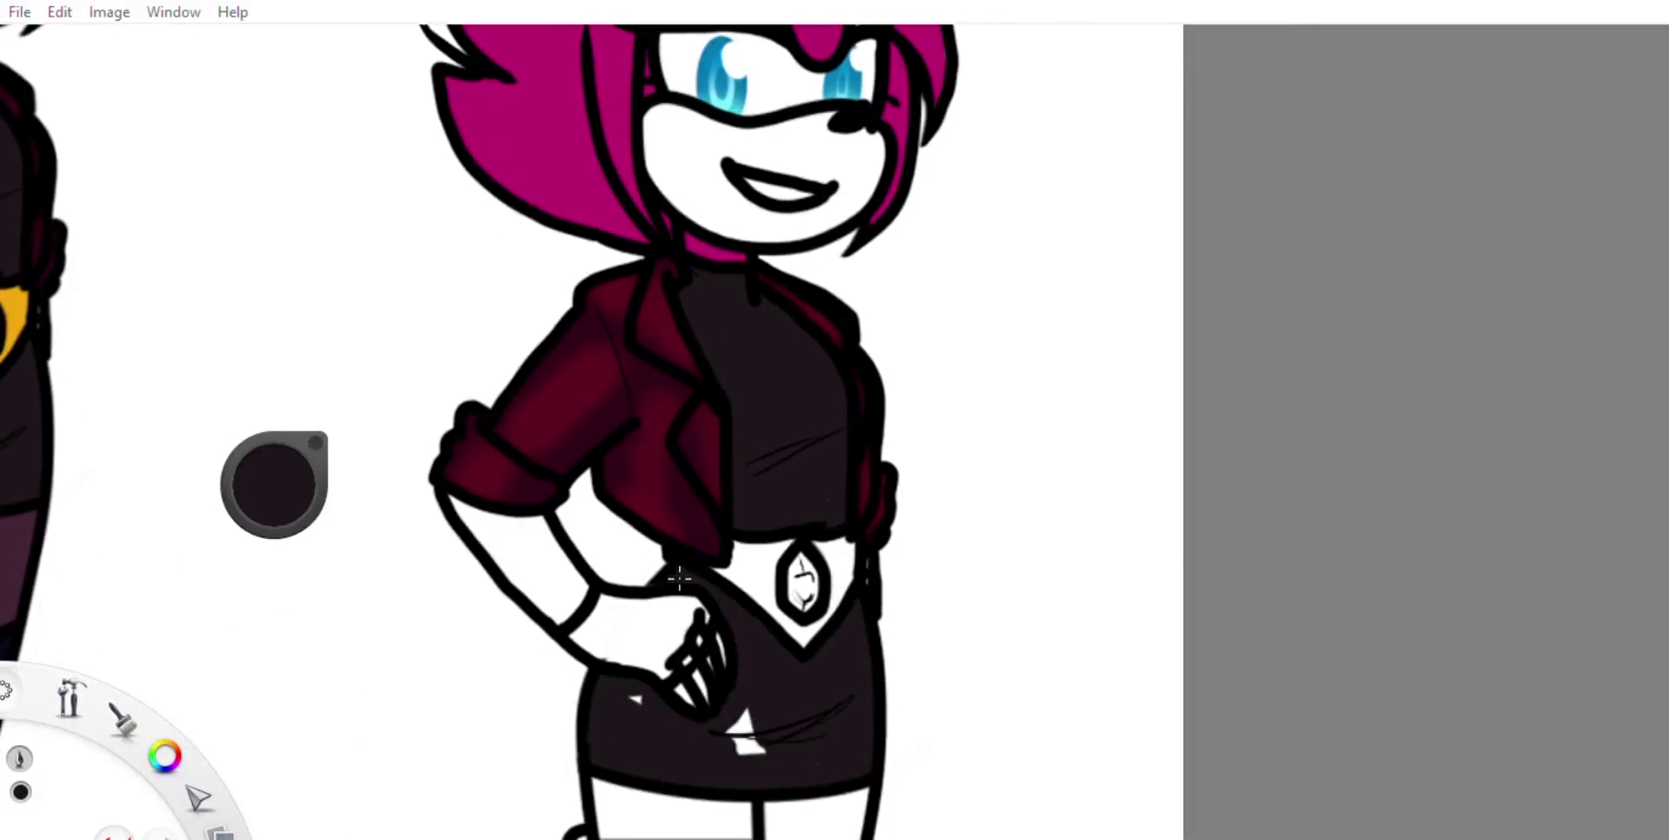
Step: Switch to the colored figure's plum shade and fill both thighs between the skirt hem and the boots, skipping the strap
{"action": "mouse_move", "coordinate": [529, 81]}
{"action": "left_mouse_down"}
{"action": "mouse_move", "coordinate": [1371, 186]}
{"action": "mouse_move", "coordinate": [670, 387]}
{"action": "mouse_move", "coordinate": [624, 348]}
{"action": "left_mouse_up"}
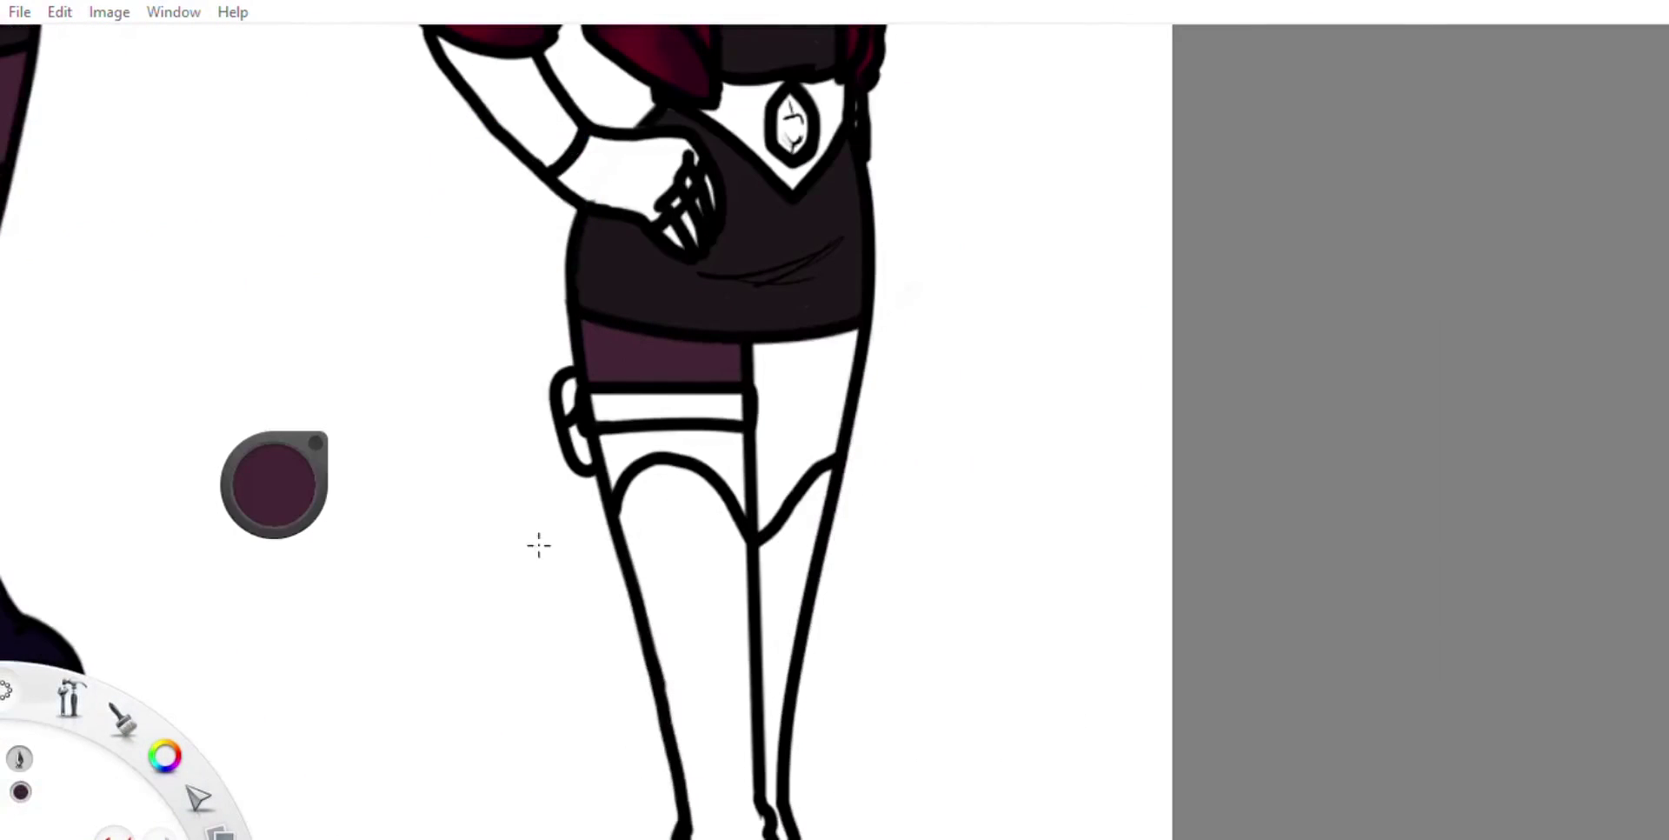
{"action": "left_click_drag", "start_coordinate": [734, 442], "coordinate": [630, 441]}
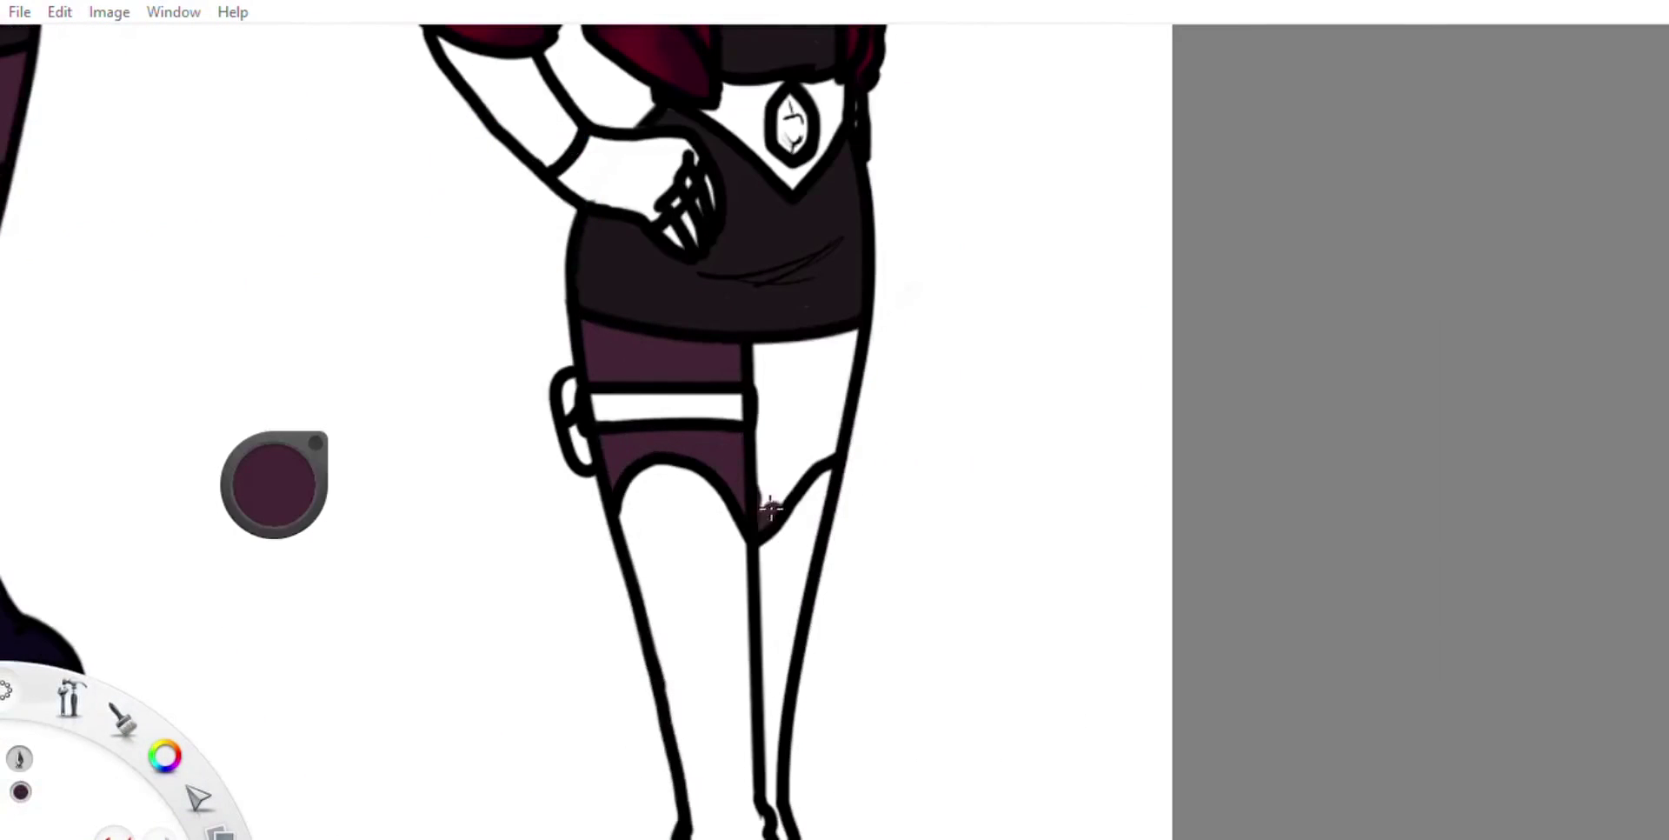
{"action": "left_click_drag", "start_coordinate": [774, 492], "coordinate": [782, 503]}
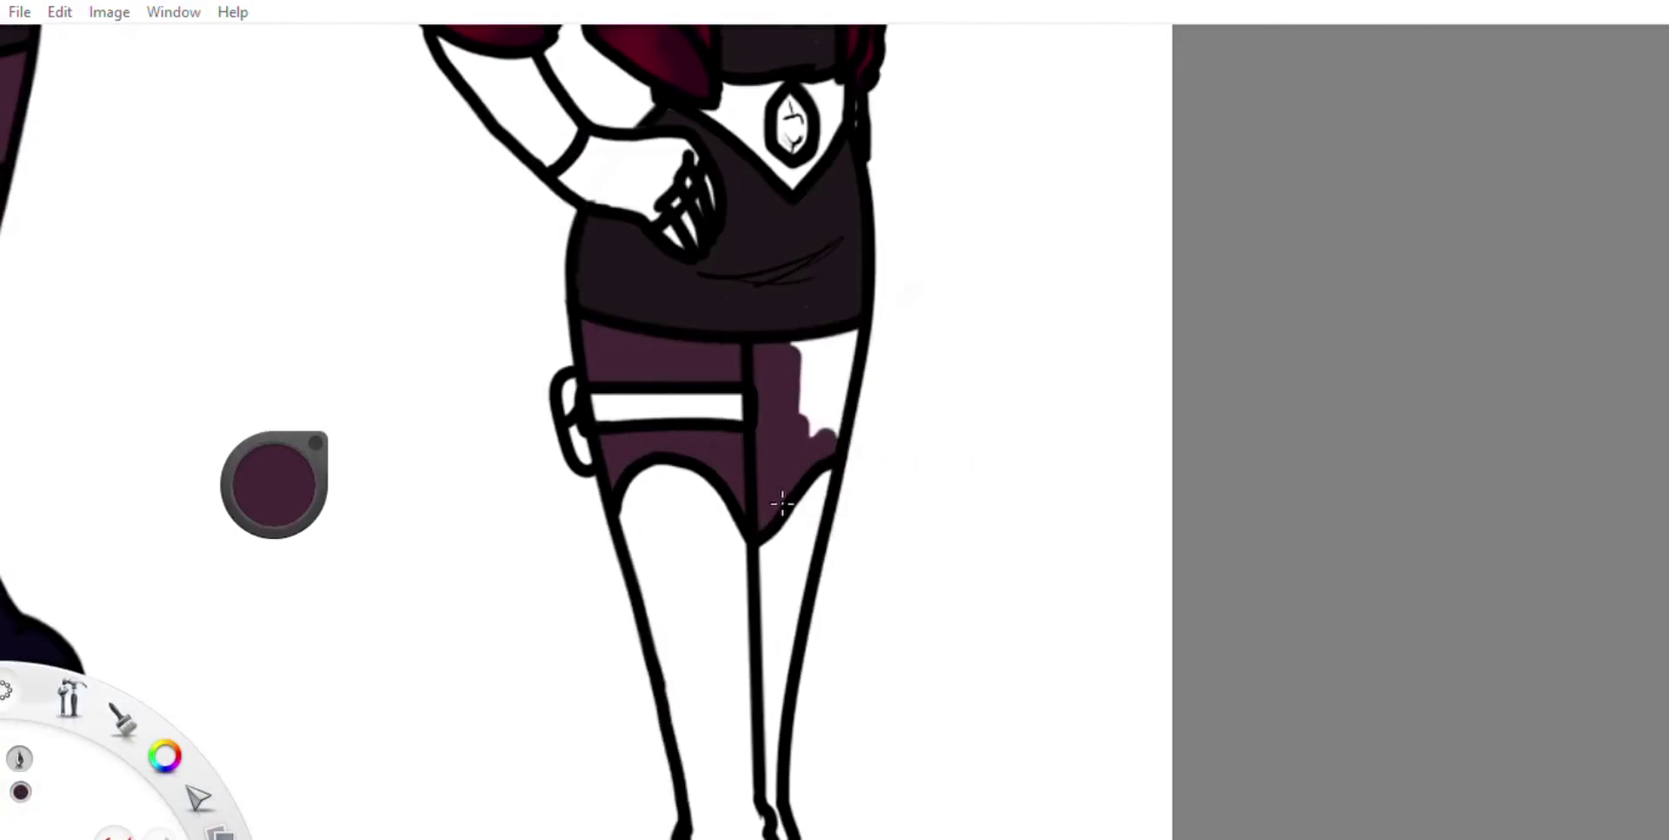
{"action": "left_click_drag", "start_coordinate": [834, 348], "coordinate": [812, 435]}
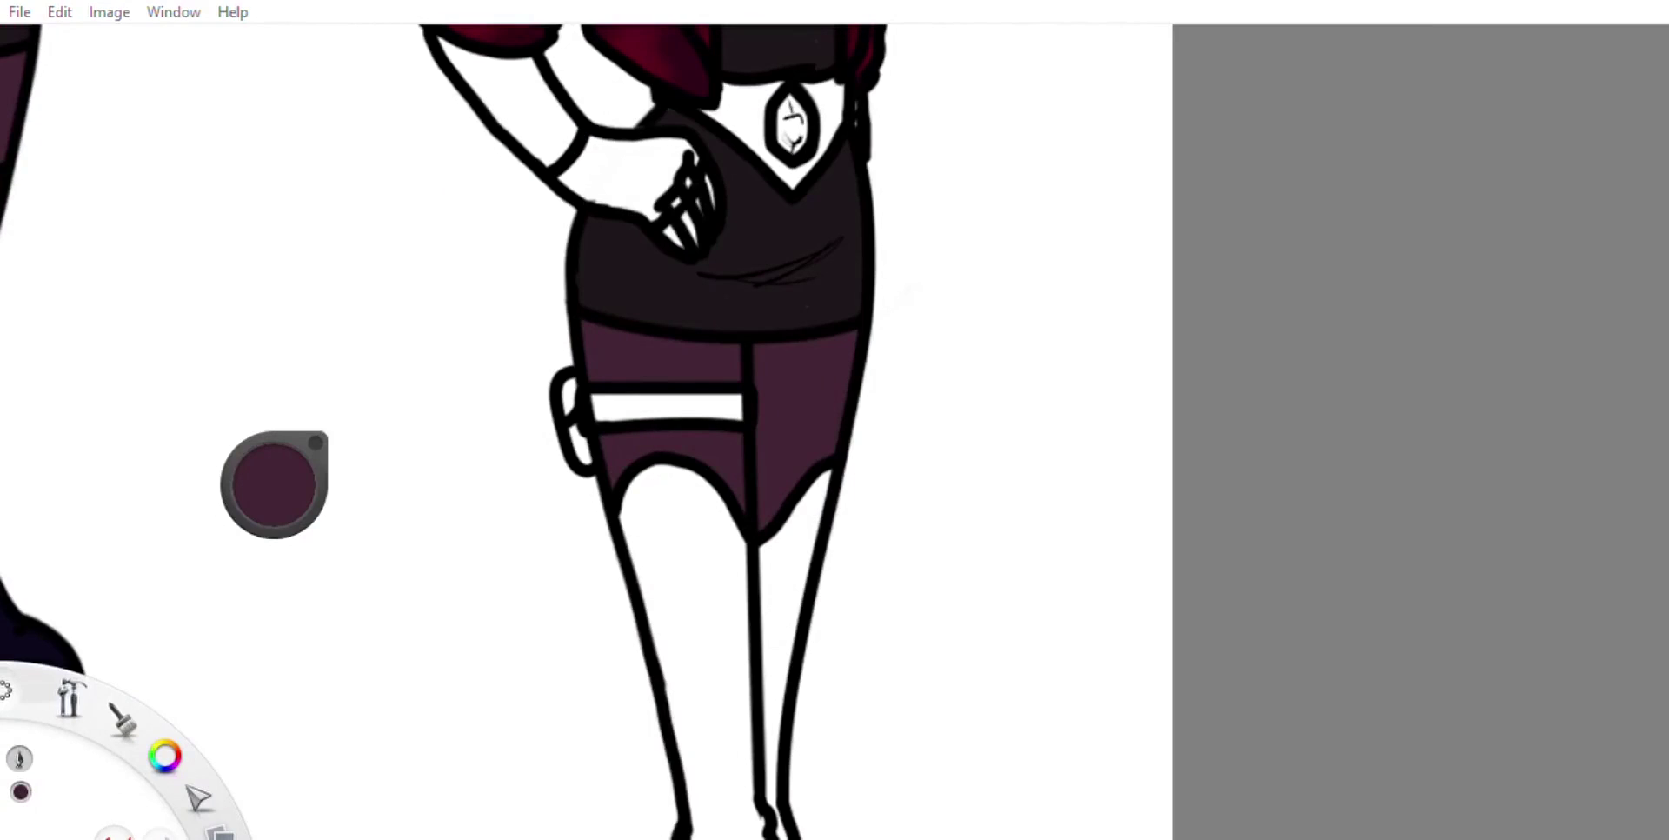
Step: Switch to the colored figure's dark navy and fill both boots from their curved upper edges to the soles
{"action": "mouse_move", "coordinate": [417, 150]}
{"action": "left_mouse_down"}
{"action": "mouse_move", "coordinate": [1006, 328]}
{"action": "mouse_move", "coordinate": [331, 160]}
{"action": "mouse_move", "coordinate": [551, 440]}
{"action": "left_mouse_up"}
{"action": "left_click_drag", "start_coordinate": [565, 170], "coordinate": [599, 343]}
{"action": "left_click_drag", "start_coordinate": [618, 249], "coordinate": [645, 341]}
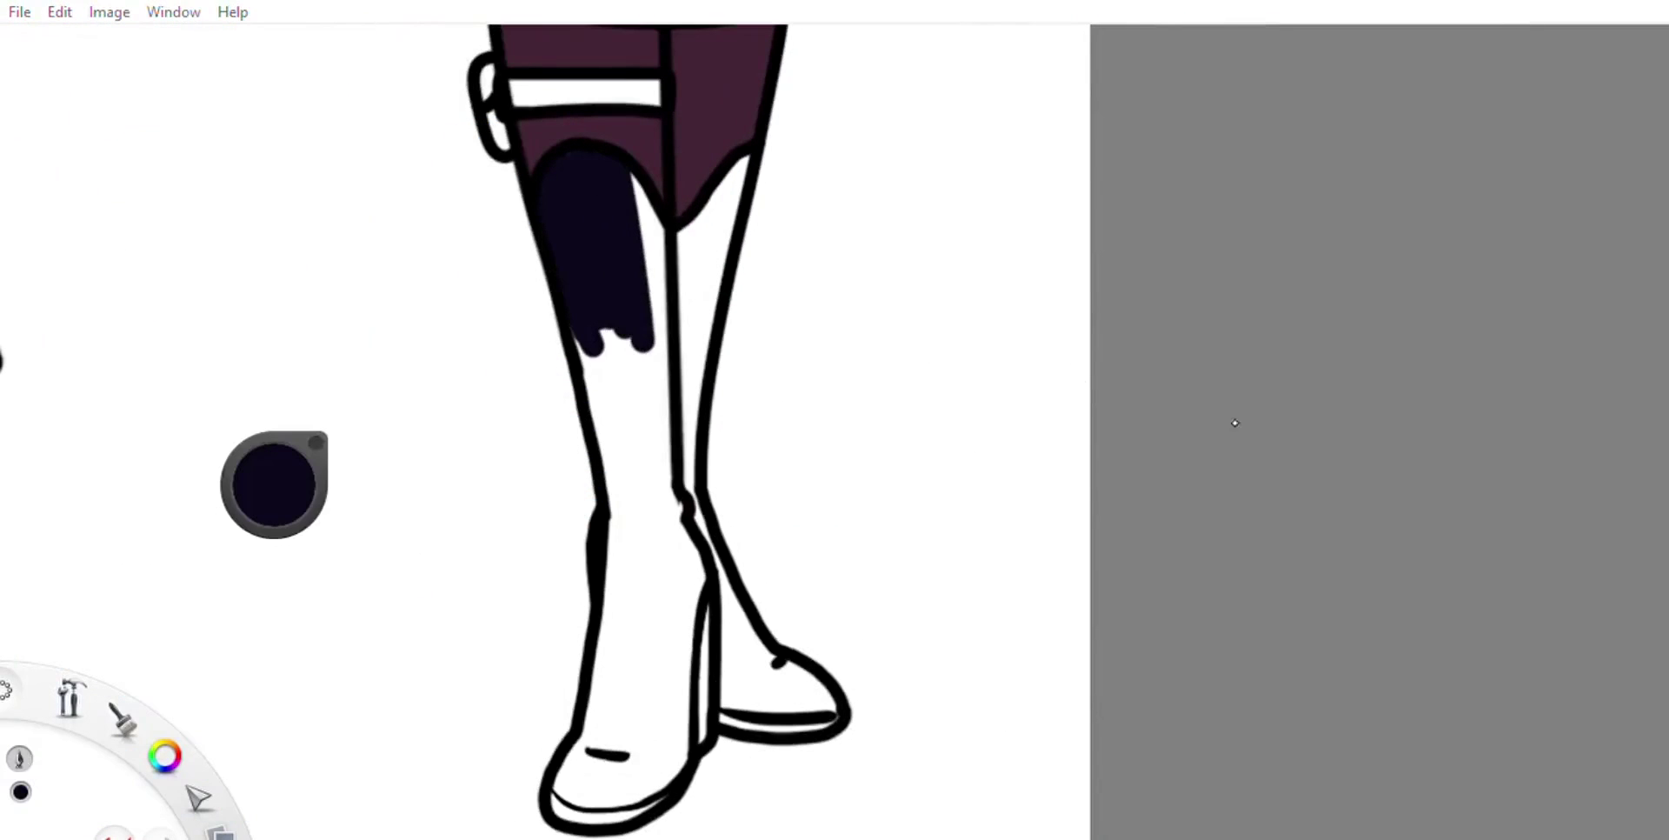
{"action": "mouse_move", "coordinate": [648, 277]}
{"action": "left_mouse_down"}
{"action": "mouse_move", "coordinate": [633, 411]}
{"action": "mouse_move", "coordinate": [654, 590]}
{"action": "mouse_move", "coordinate": [626, 765]}
{"action": "left_mouse_up"}
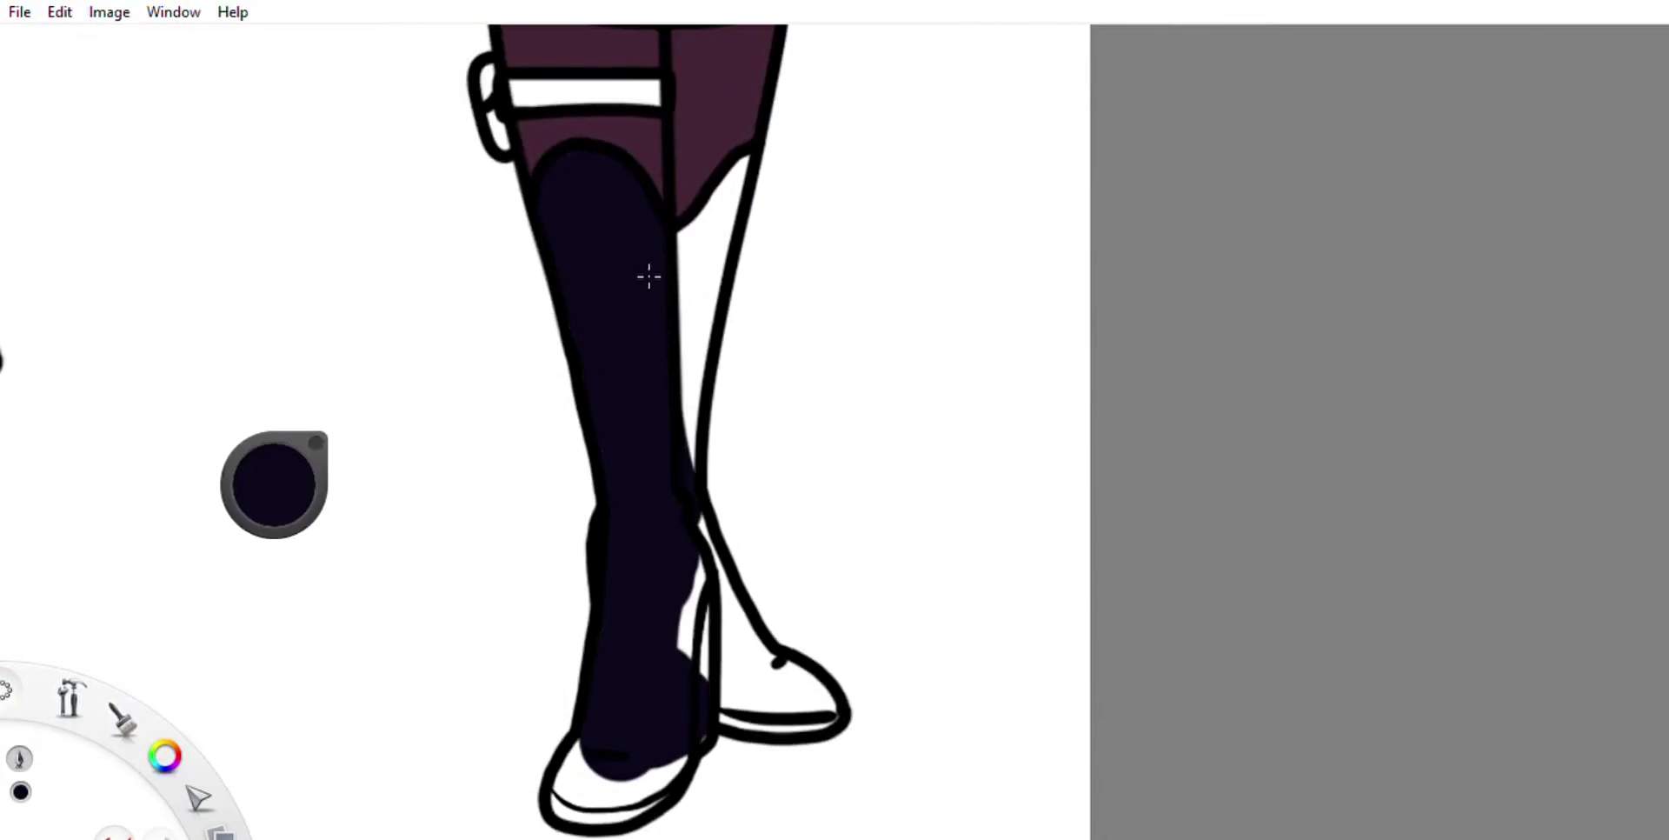
{"action": "left_click_drag", "start_coordinate": [691, 470], "coordinate": [722, 174]}
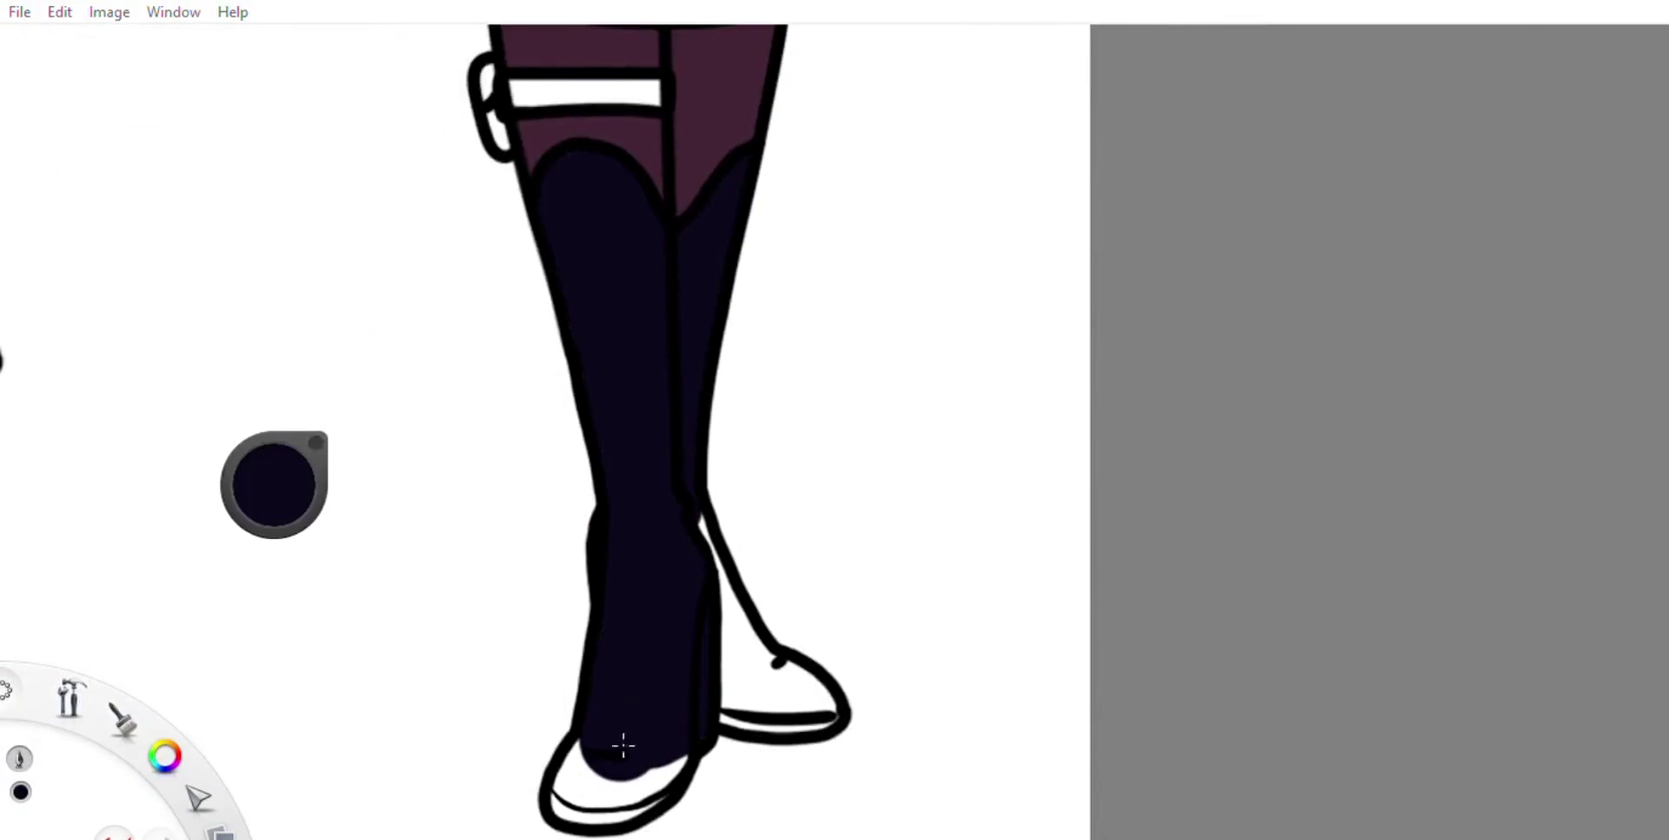
{"action": "left_click_drag", "start_coordinate": [623, 745], "coordinate": [606, 750]}
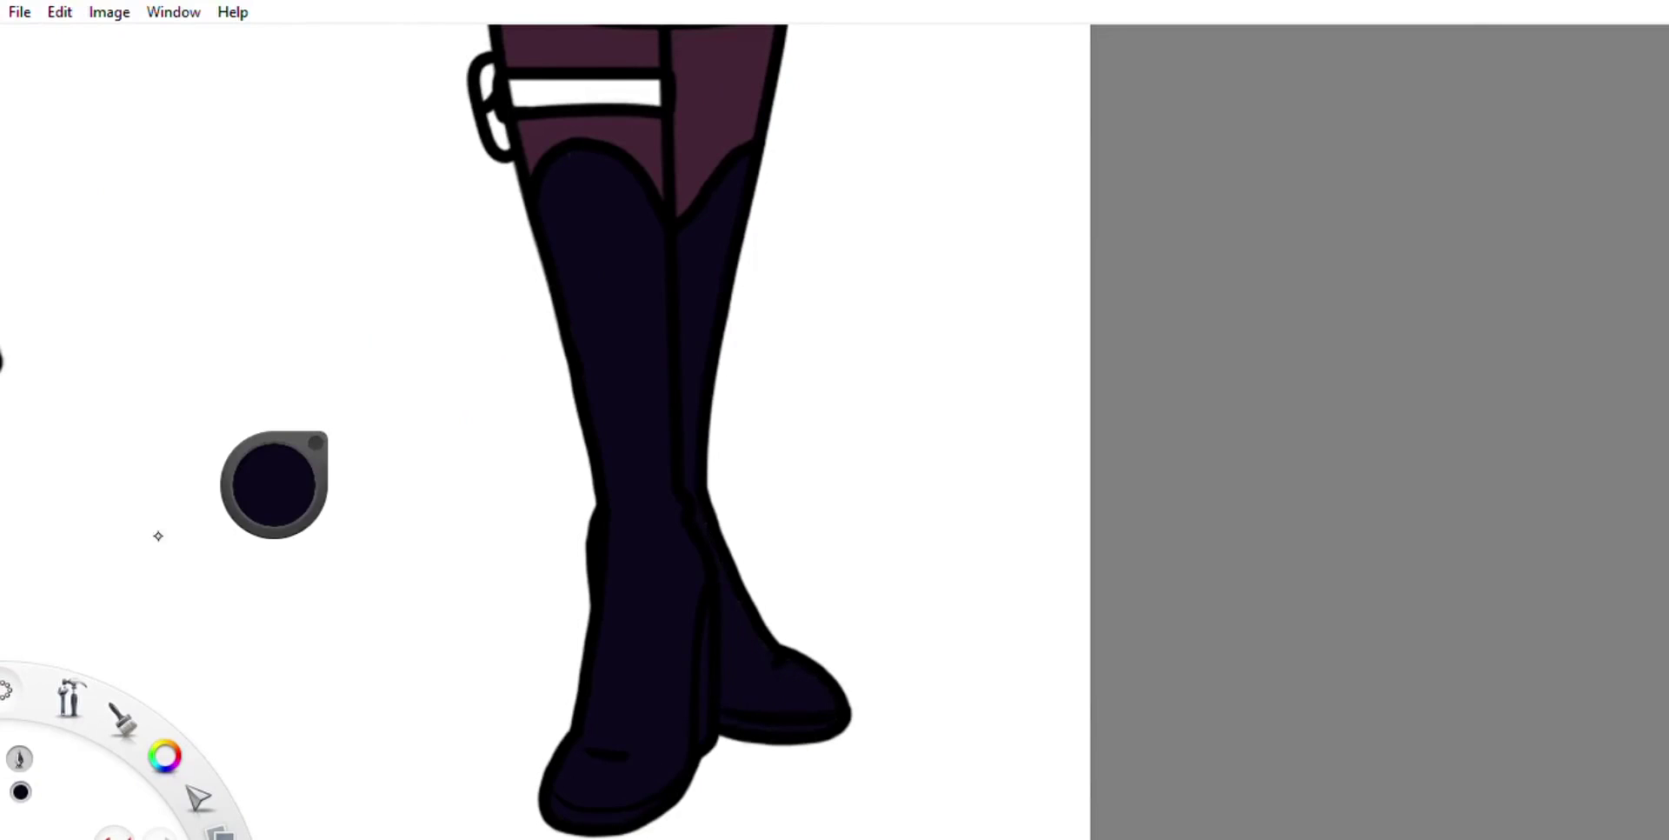
Step: Switch to the dark brown and fill the thigh strap and the small pouch at its side
{"action": "left_click_drag", "start_coordinate": [158, 535], "coordinate": [548, 164]}
{"action": "left_click", "coordinate": [587, 380], "text": "alt"}
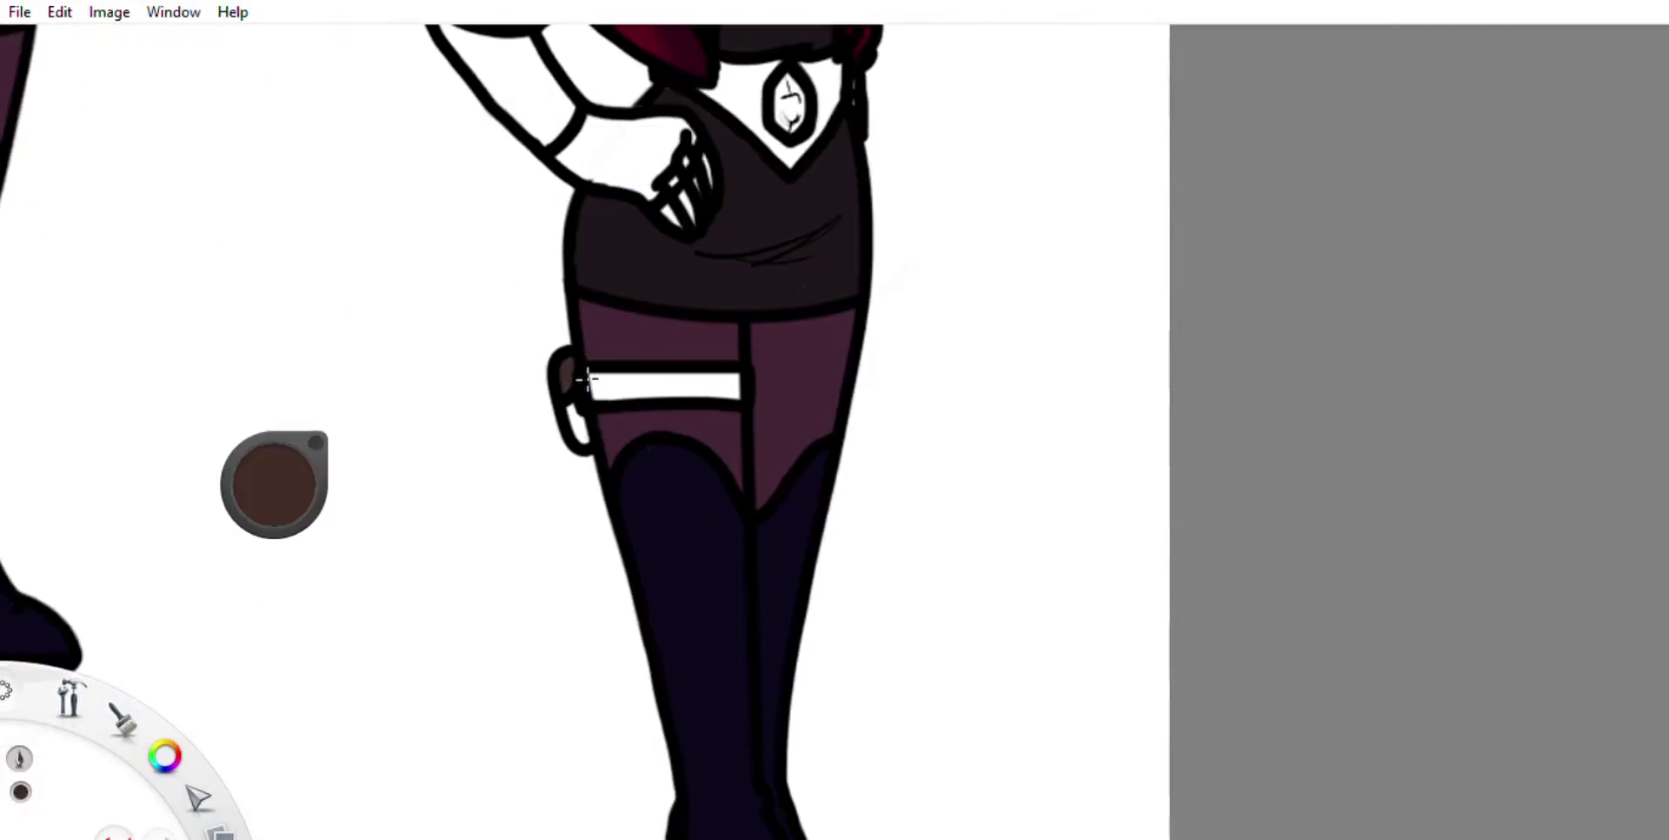
{"action": "left_click", "coordinate": [634, 384]}
Step: Switch to the colored figure's peach skin tone and fill the muzzle around the mouth and the bare forearm
{"action": "key", "text": "space"}
{"action": "mouse_move", "coordinate": [834, 440]}
{"action": "left_mouse_down"}
{"action": "mouse_move", "coordinate": [1035, 272]}
{"action": "mouse_move", "coordinate": [365, 423]}
{"action": "left_mouse_up"}
{"action": "left_click_drag", "start_coordinate": [634, 257], "coordinate": [667, 254]}
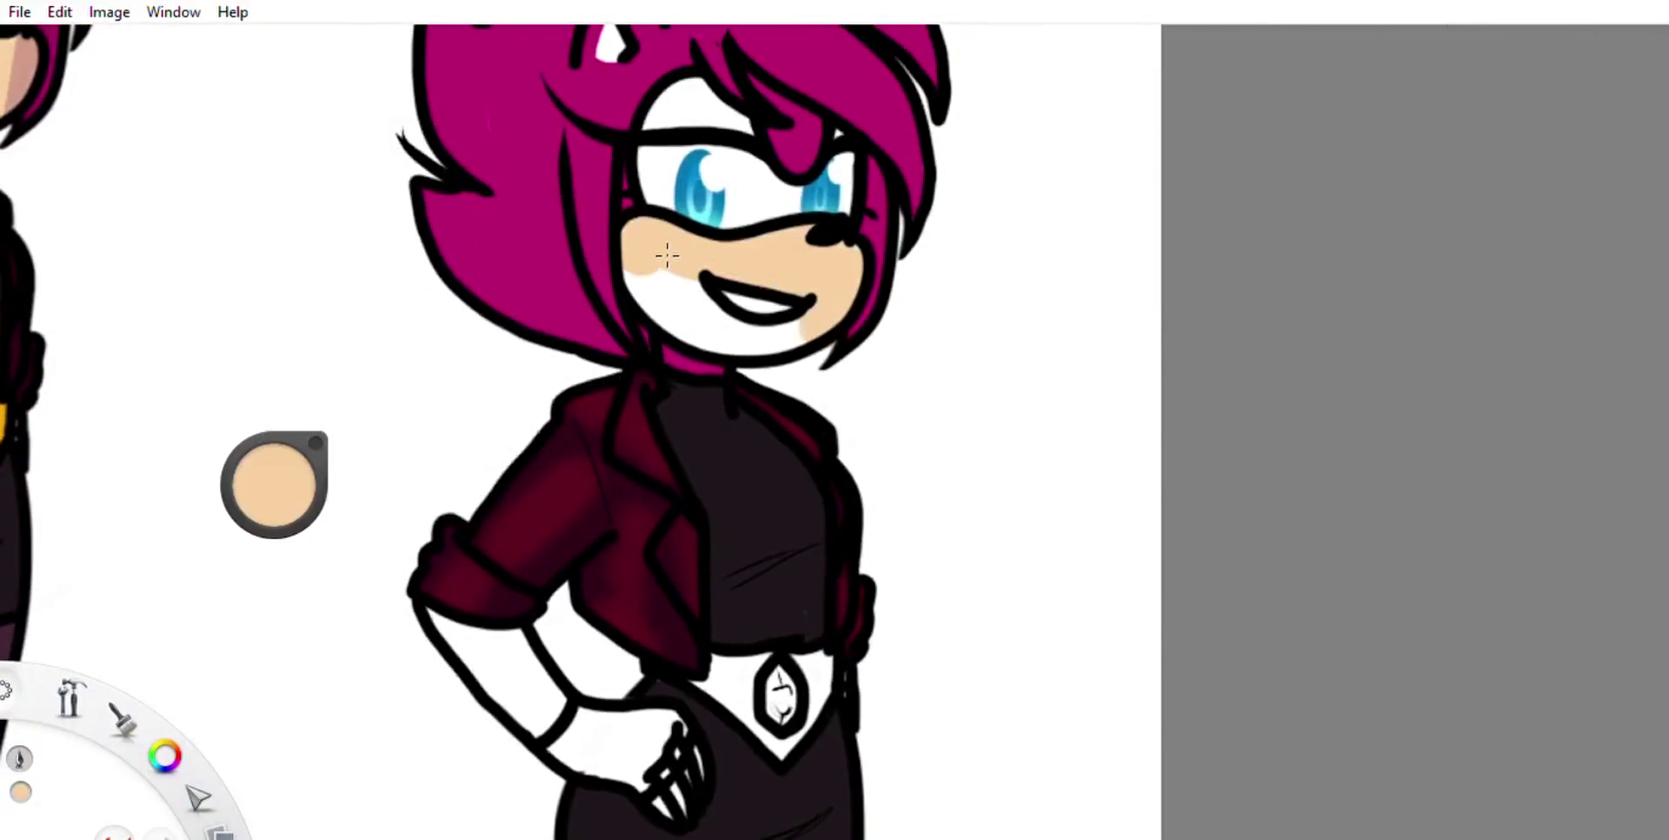
{"action": "left_click", "coordinate": [687, 313]}
{"action": "left_click", "coordinate": [493, 637]}
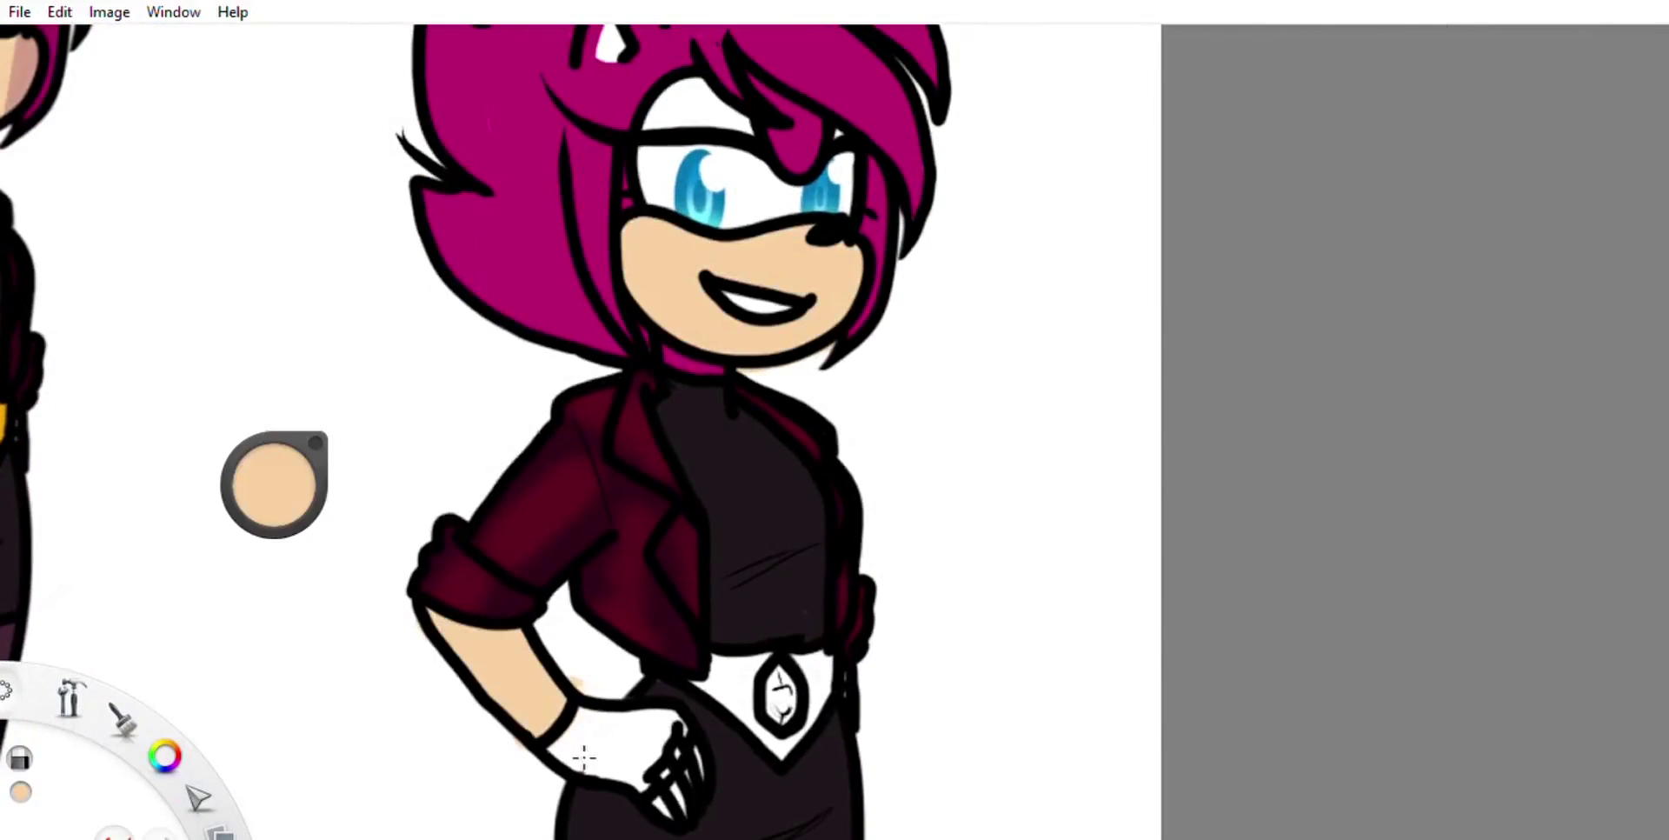
Step: Sample the golden yellow from the colored figure's belt and fill the pointed belt, including the gem's interior
{"action": "left_click_drag", "start_coordinate": [752, 391], "coordinate": [1368, 304]}
{"action": "left_click_drag", "start_coordinate": [274, 484], "coordinate": [577, 365]}
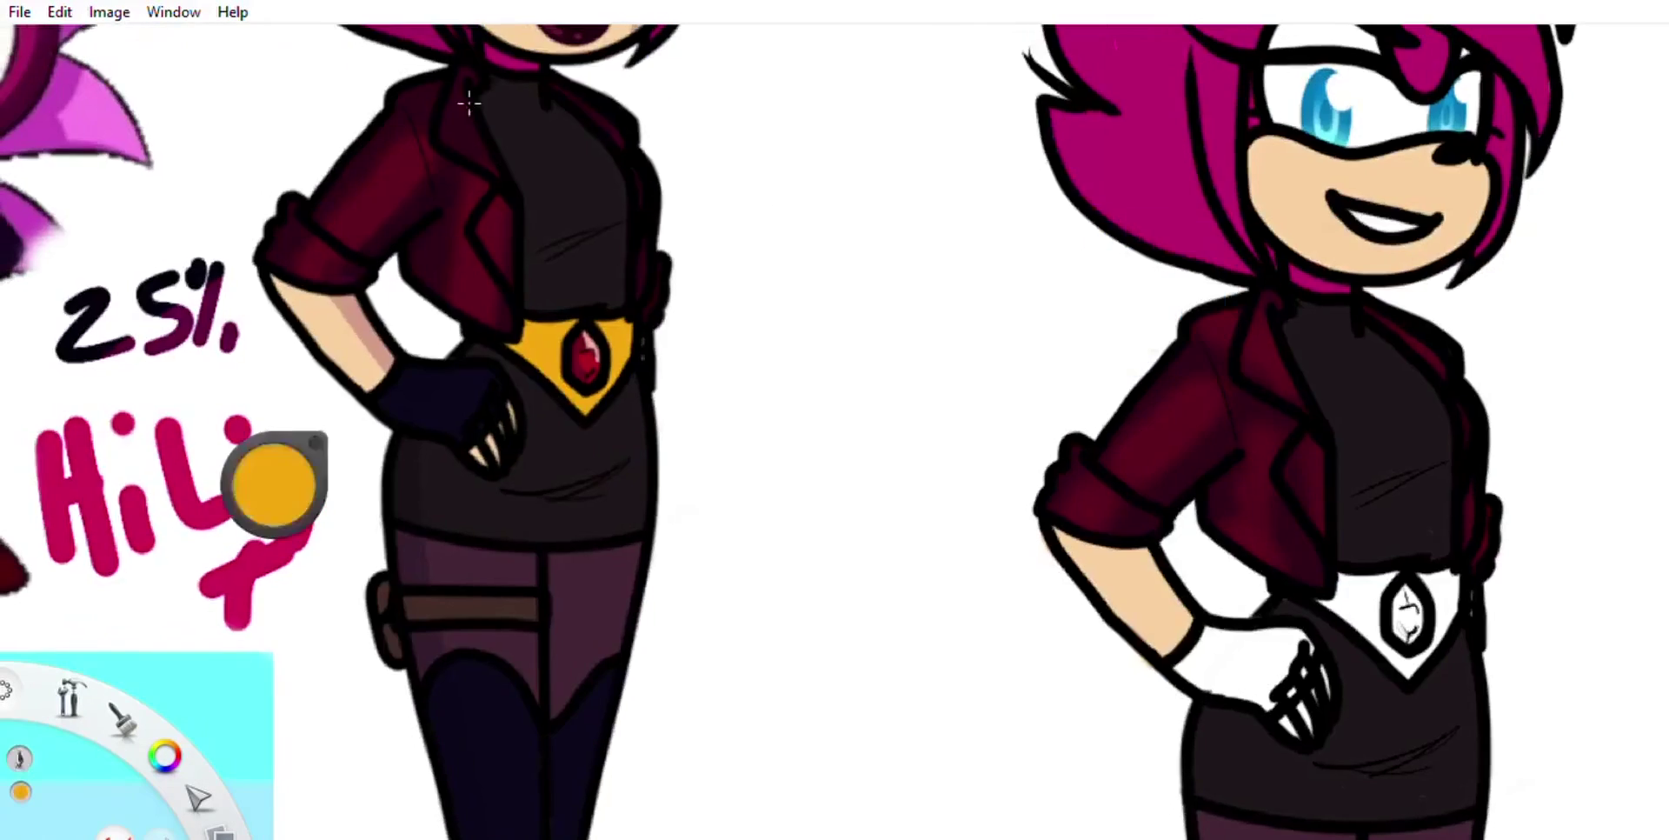
{"action": "left_click_drag", "start_coordinate": [1426, 426], "coordinate": [622, 258]}
{"action": "left_click", "coordinate": [555, 404]}
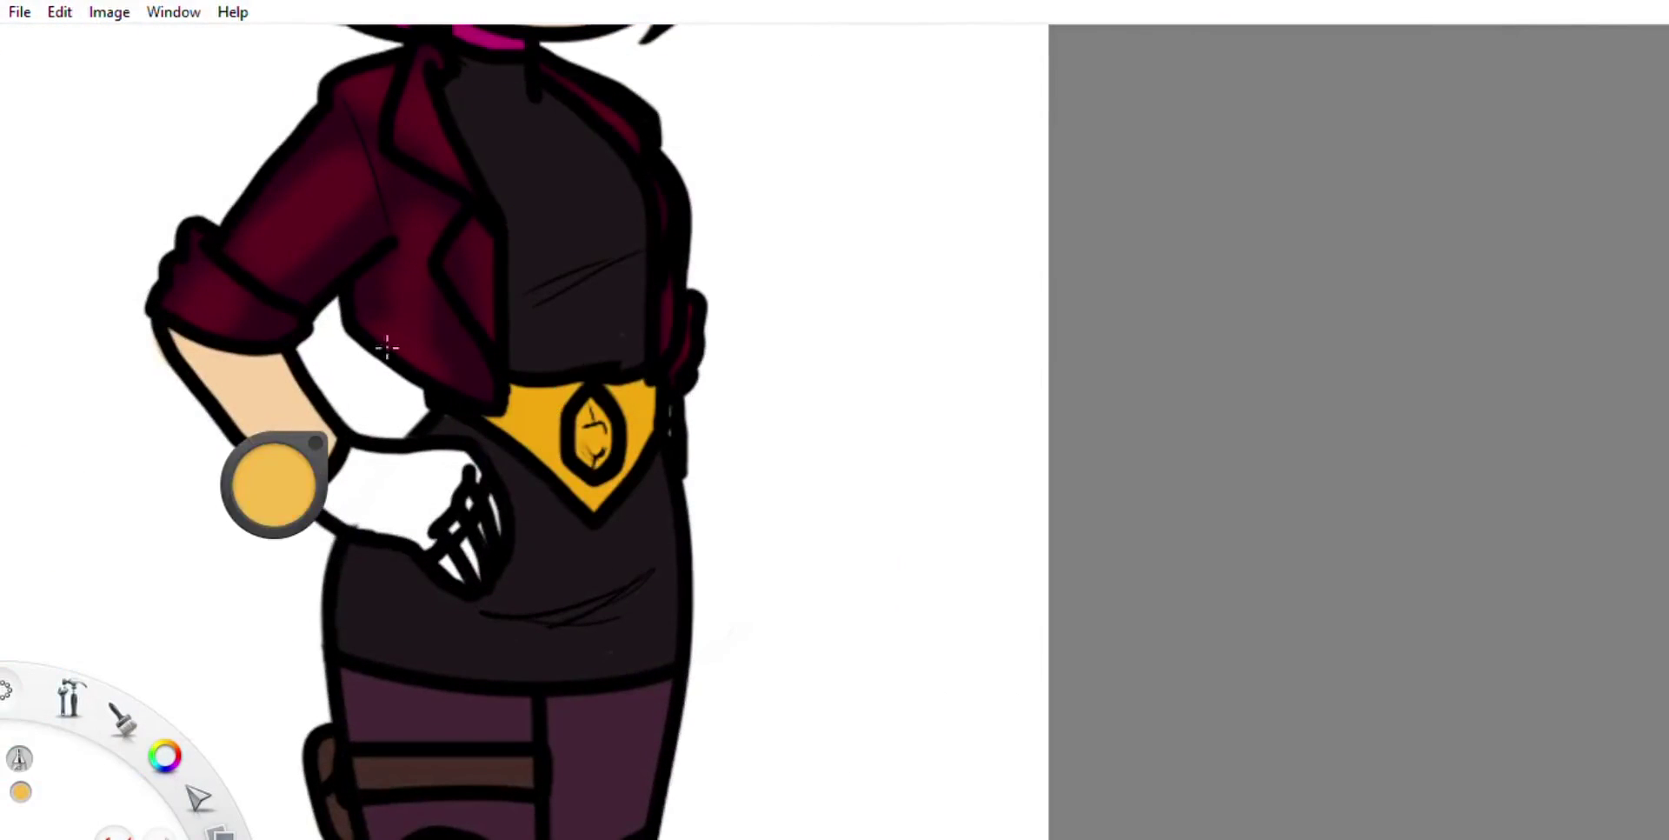
Step: Brush pale cream highlights over both sides of the golden belt beside the gem
{"action": "mouse_move", "coordinate": [522, 404]}
{"action": "left_mouse_down"}
{"action": "mouse_move", "coordinate": [552, 474]}
{"action": "mouse_move", "coordinate": [653, 364]}
{"action": "left_mouse_up"}
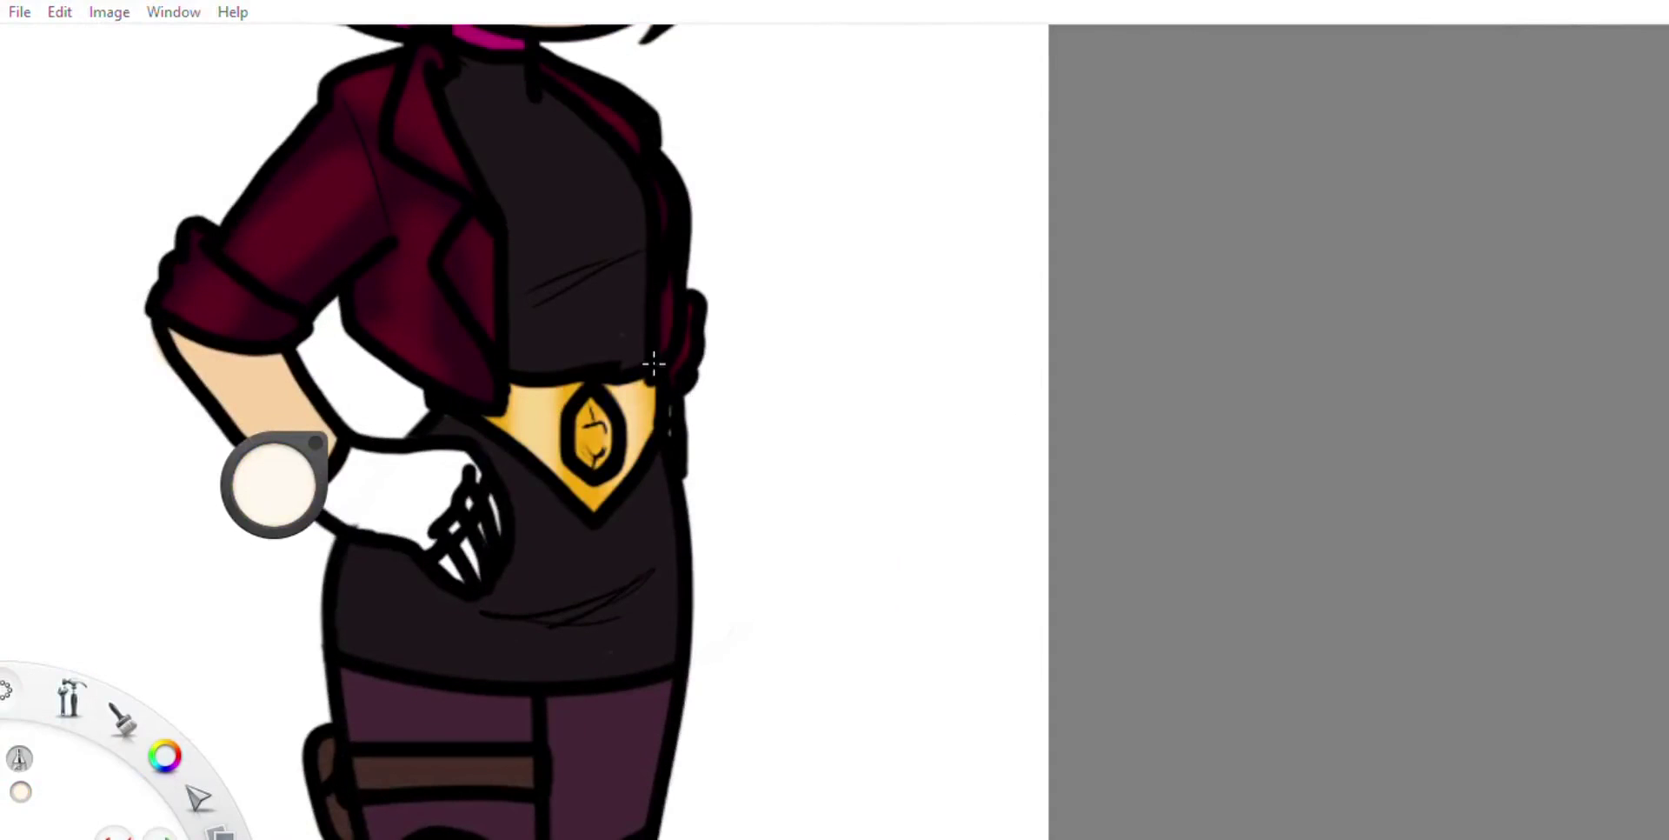
{"action": "left_click", "coordinate": [595, 434]}
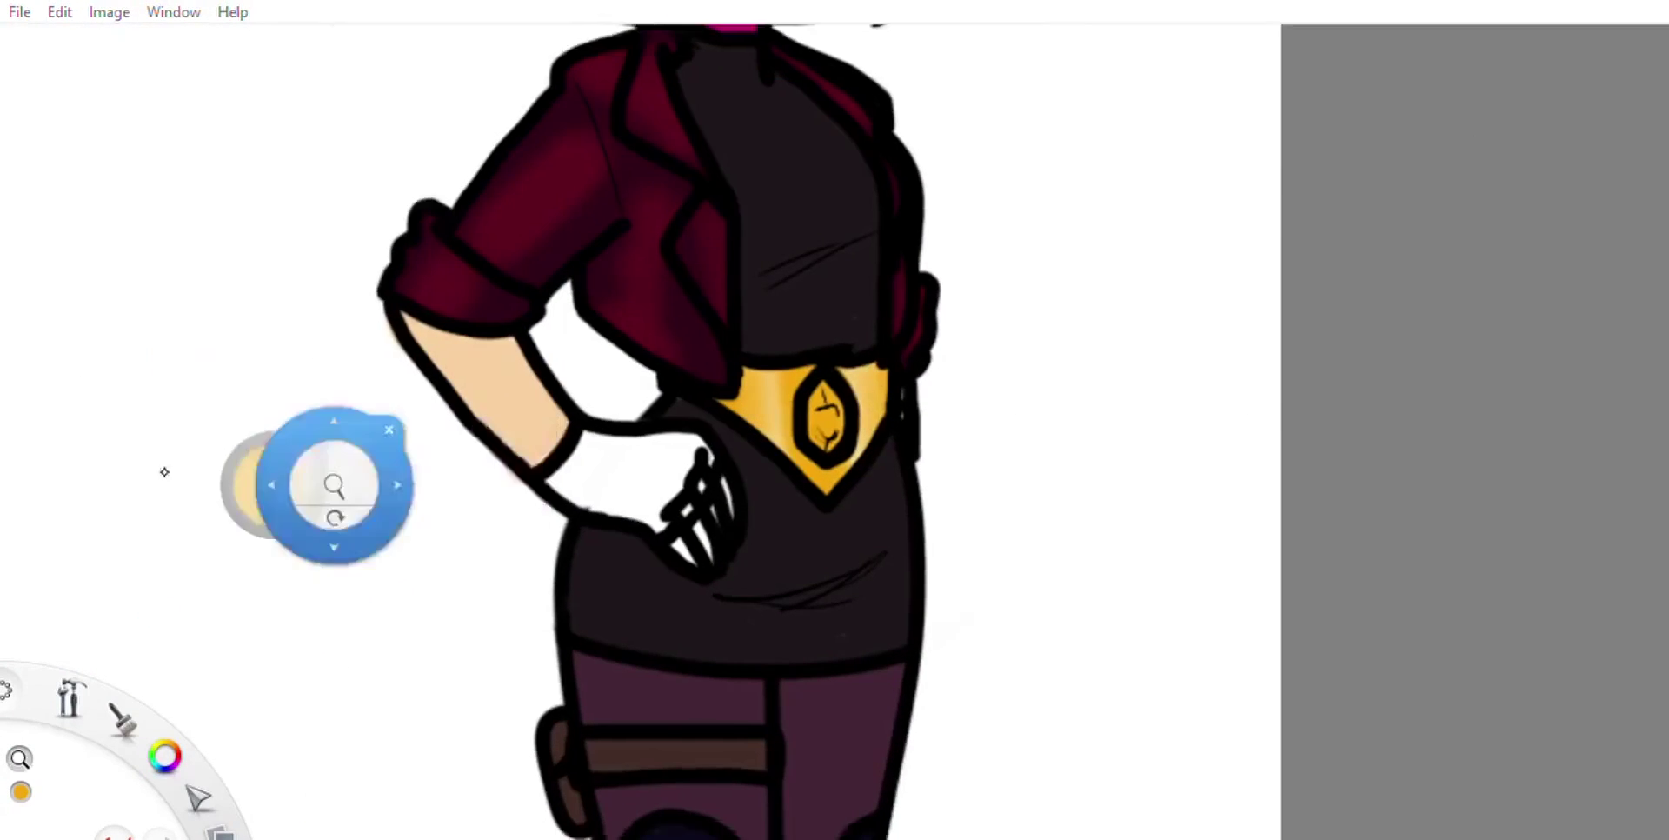
Step: Color the belt gem red, shade one side dark crimson, and add a pink highlight sampled from the colored figure's gem
{"action": "mouse_move", "coordinate": [331, 484]}
{"action": "left_mouse_down"}
{"action": "mouse_move", "coordinate": [1353, 175]}
{"action": "mouse_move", "coordinate": [451, 257]}
{"action": "mouse_move", "coordinate": [122, 746]}
{"action": "left_mouse_up"}
{"action": "left_click", "coordinate": [821, 339]}
{"action": "mouse_move", "coordinate": [578, 243]}
{"action": "left_mouse_down"}
{"action": "mouse_move", "coordinate": [616, 303]}
{"action": "mouse_move", "coordinate": [608, 481]}
{"action": "mouse_move", "coordinate": [1475, 123]}
{"action": "mouse_move", "coordinate": [744, 354]}
{"action": "mouse_move", "coordinate": [610, 345]}
{"action": "left_mouse_up"}
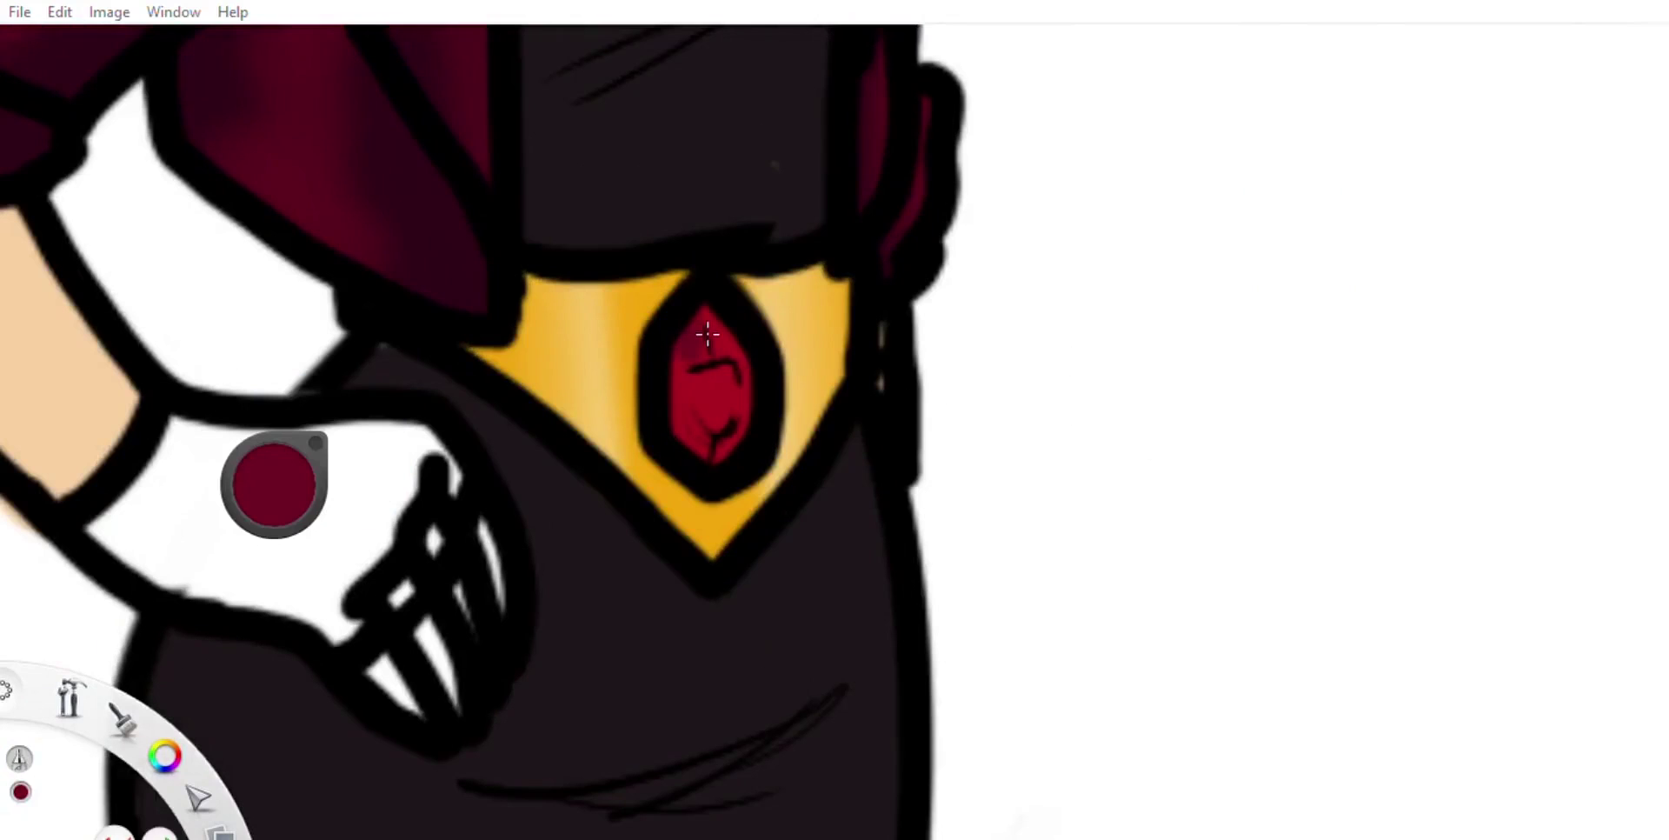
{"action": "mouse_move", "coordinate": [517, 50]}
{"action": "left_mouse_down"}
{"action": "mouse_move", "coordinate": [679, 465]}
{"action": "mouse_move", "coordinate": [645, 663]}
{"action": "mouse_move", "coordinate": [227, 622]}
{"action": "mouse_move", "coordinate": [1006, 675]}
{"action": "mouse_move", "coordinate": [1486, 122]}
{"action": "left_mouse_up"}
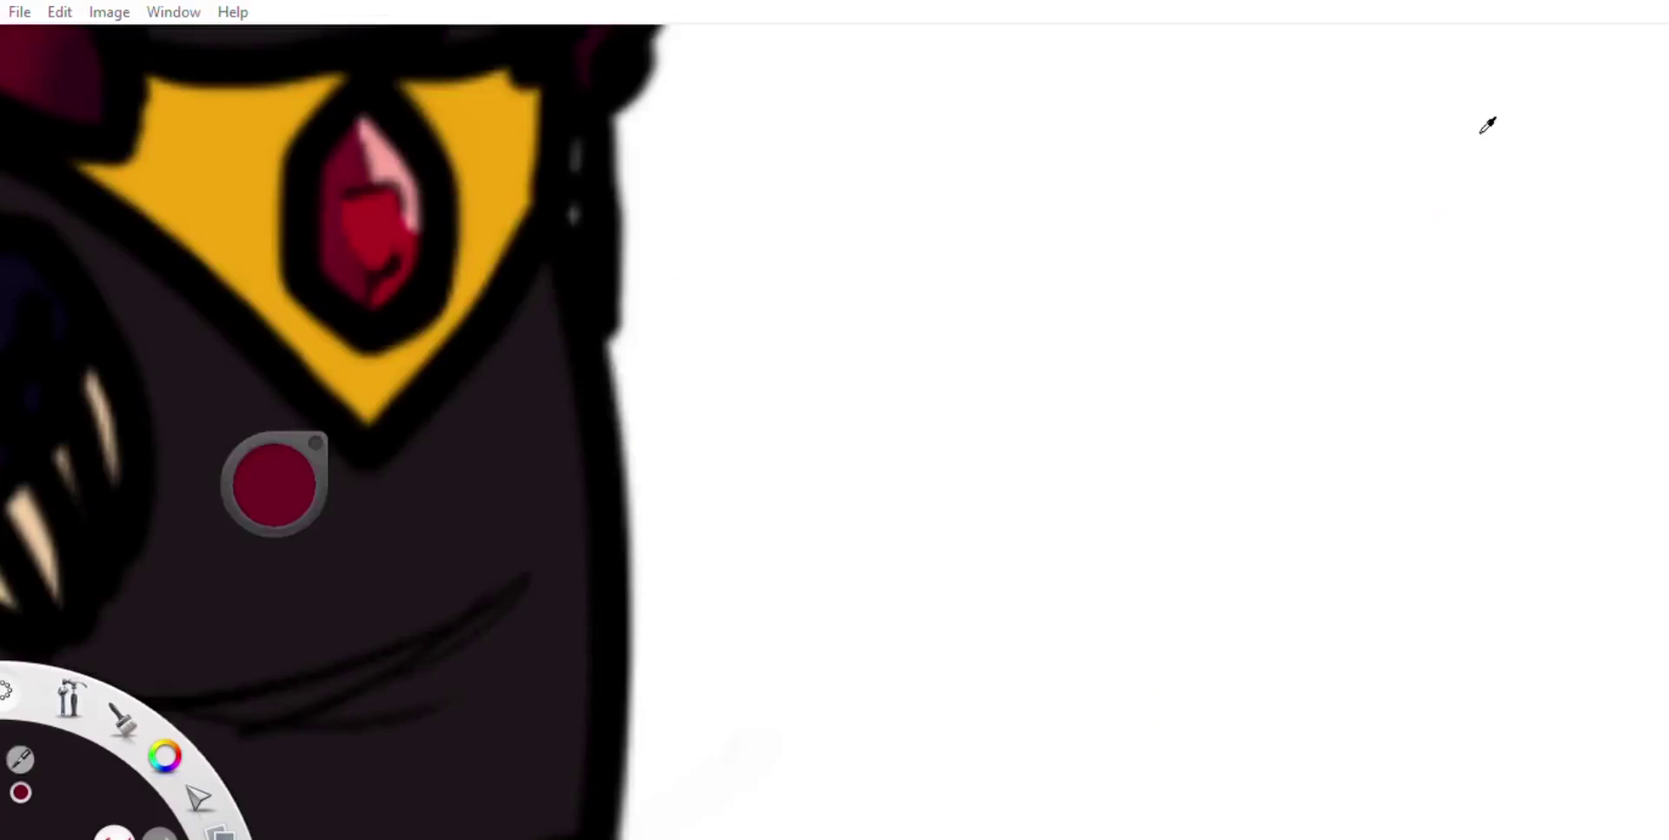
{"action": "left_click_drag", "start_coordinate": [834, 446], "coordinate": [613, 230]}
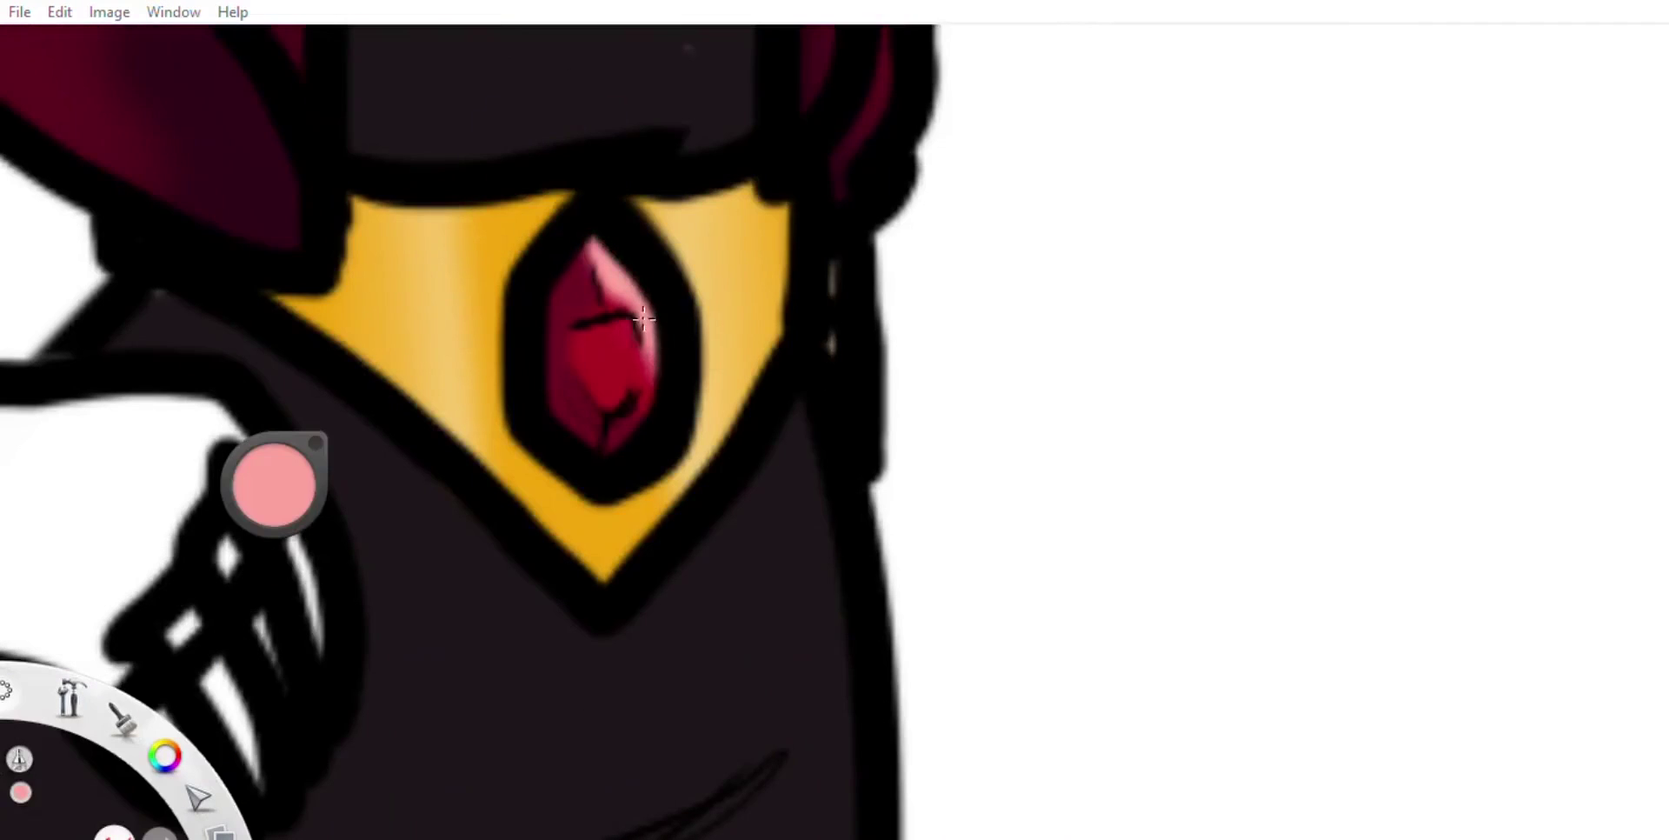
Step: Sample the dark navy from the colored figure and fill the glove of the hand on the hip
{"action": "left_click_drag", "start_coordinate": [512, 63], "coordinate": [1032, 379]}
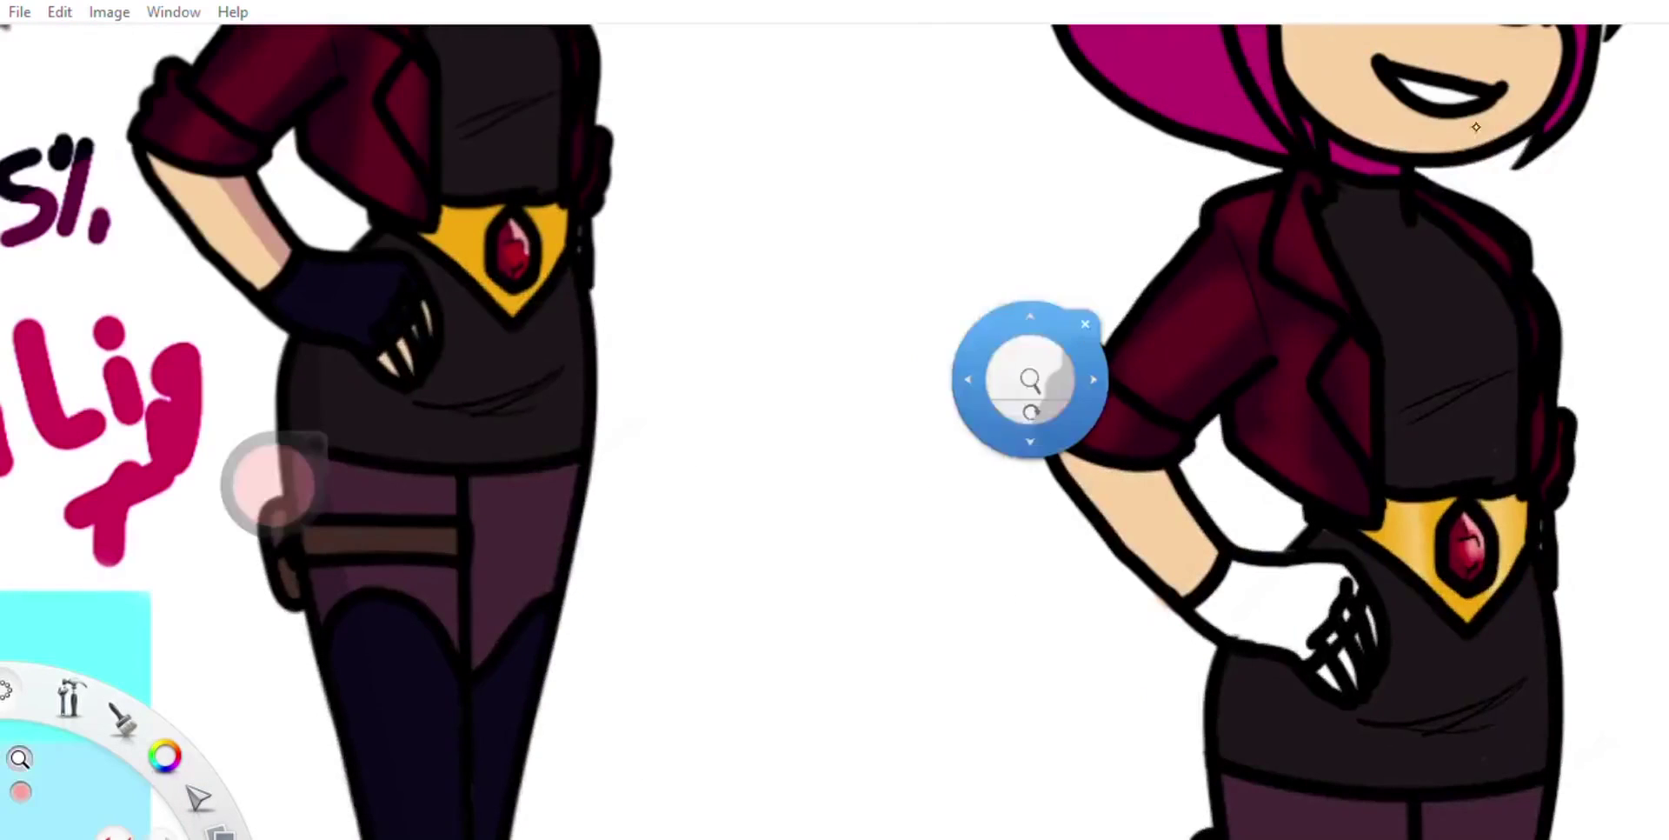
{"action": "left_click", "coordinate": [487, 66], "text": "alt"}
{"action": "left_click_drag", "start_coordinate": [486, 66], "coordinate": [477, 168]}
{"action": "mouse_move", "coordinate": [408, 496]}
{"action": "left_mouse_down"}
{"action": "mouse_move", "coordinate": [425, 484]}
{"action": "mouse_move", "coordinate": [347, 497]}
{"action": "mouse_move", "coordinate": [428, 455]}
{"action": "mouse_move", "coordinate": [487, 504]}
{"action": "left_mouse_up"}
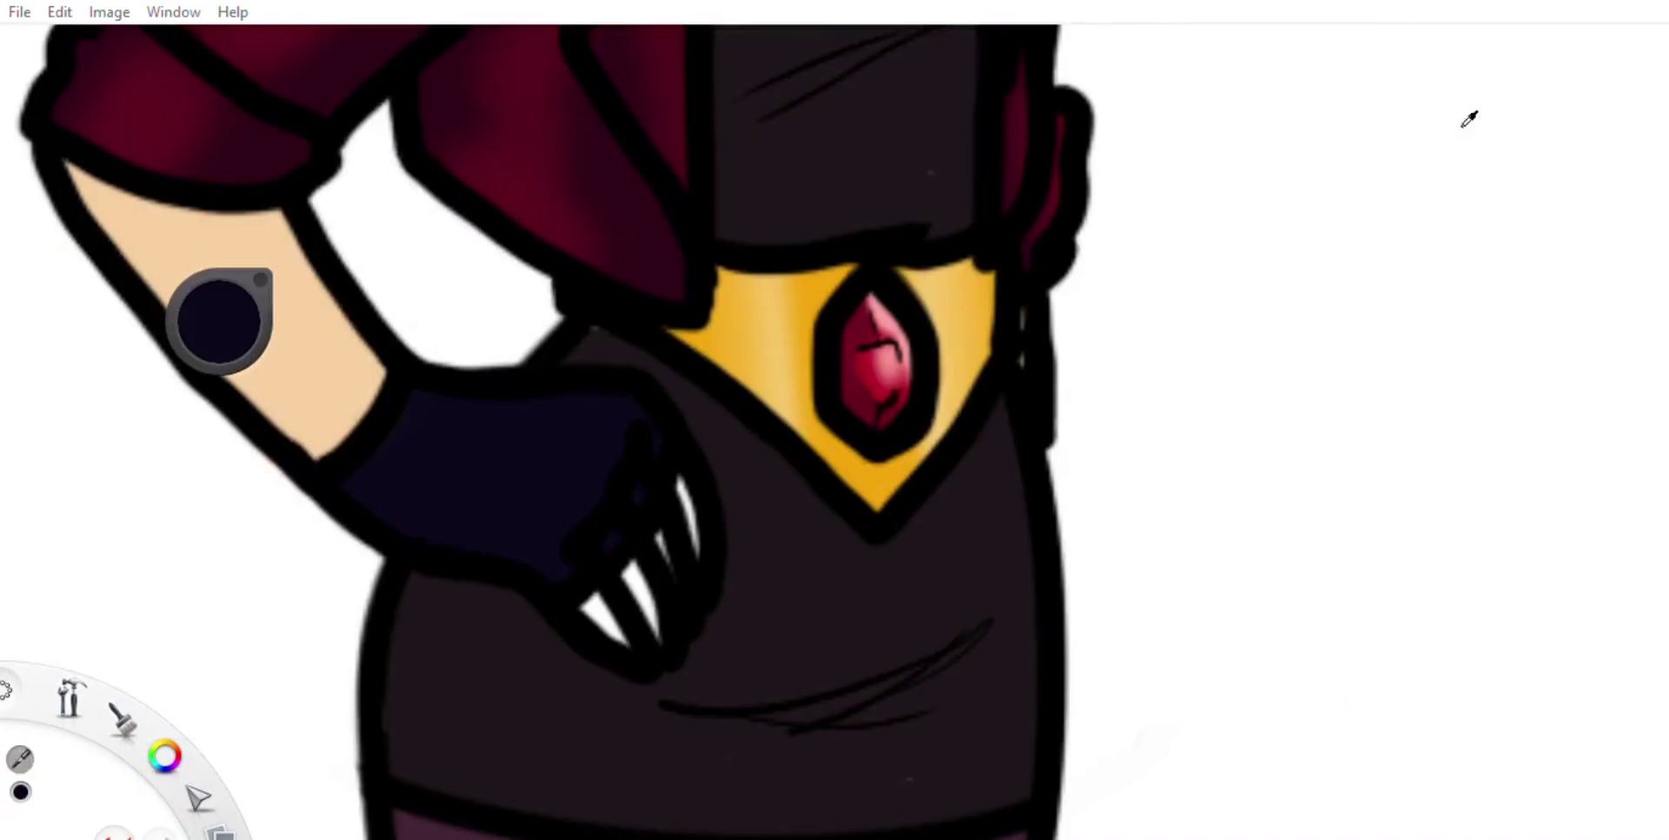
Step: Switch to the peach skin tone and fill the bare fingertips below the navy glove
{"action": "left_click", "coordinate": [1490, 137], "text": "alt"}
{"action": "left_click_drag", "start_coordinate": [608, 643], "coordinate": [596, 597]}
{"action": "left_click_drag", "start_coordinate": [717, 461], "coordinate": [721, 530]}
{"action": "left_click", "coordinate": [774, 521], "text": "alt"}
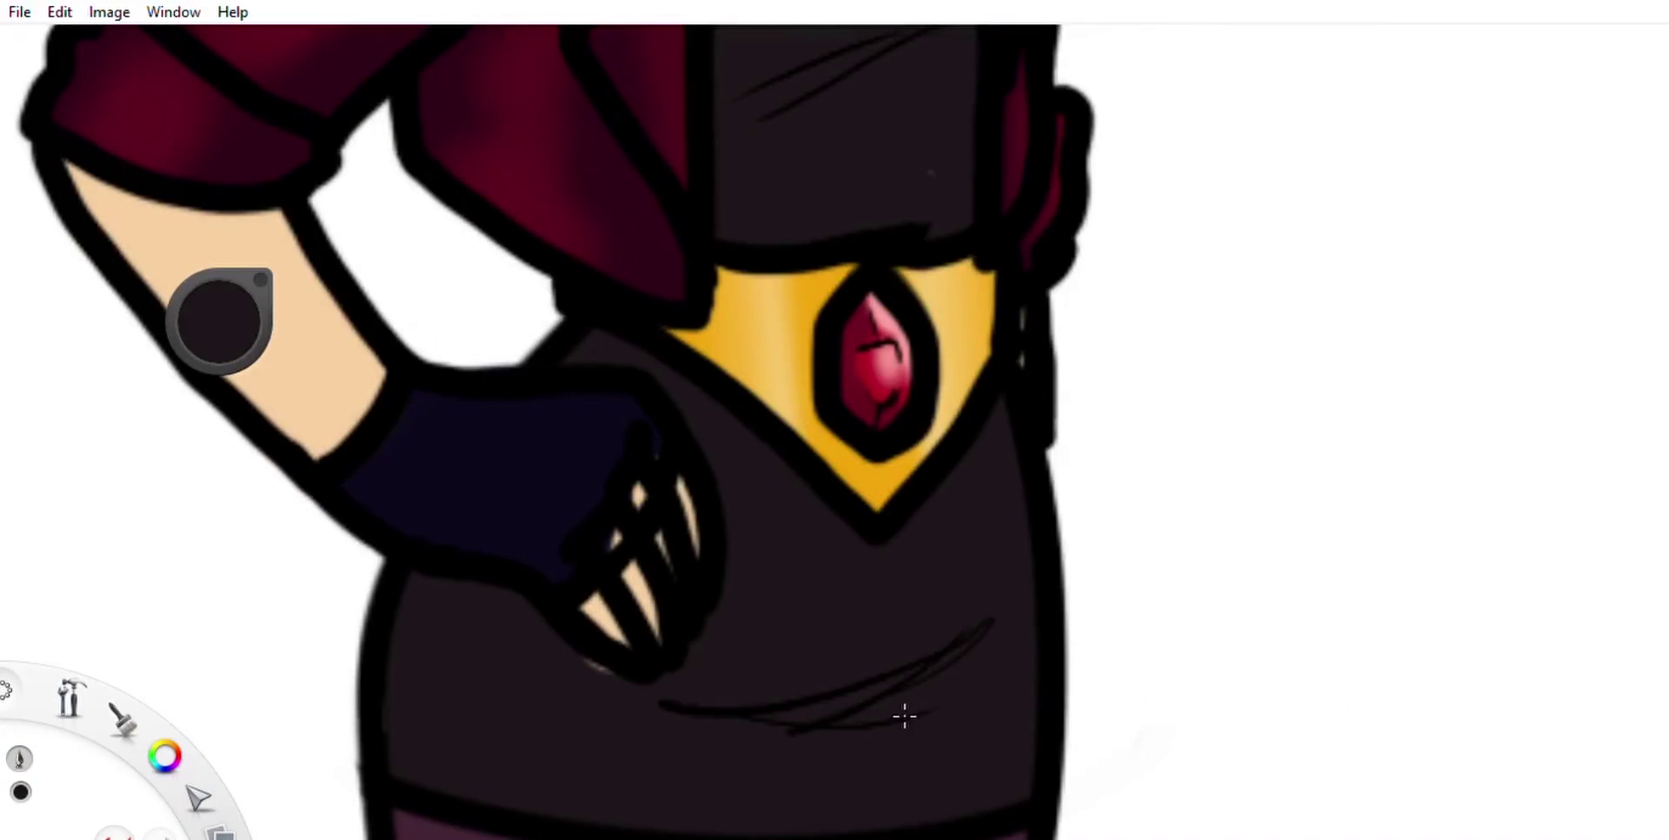
Step: Sample the peach skin tone again and fill the inside of the ear
{"action": "key", "text": "alt"}
{"action": "key", "text": "space"}
{"action": "left_click_drag", "start_coordinate": [510, 66], "coordinate": [1013, 566]}
{"action": "left_click_drag", "start_coordinate": [551, 149], "coordinate": [202, 574]}
{"action": "mouse_move", "coordinate": [642, 335]}
{"action": "left_mouse_down"}
{"action": "mouse_move", "coordinate": [765, 340]}
{"action": "mouse_move", "coordinate": [698, 313]}
{"action": "left_mouse_up"}
{"action": "left_click", "coordinate": [783, 556], "text": "alt"}
{"action": "left_click", "coordinate": [581, 217]}
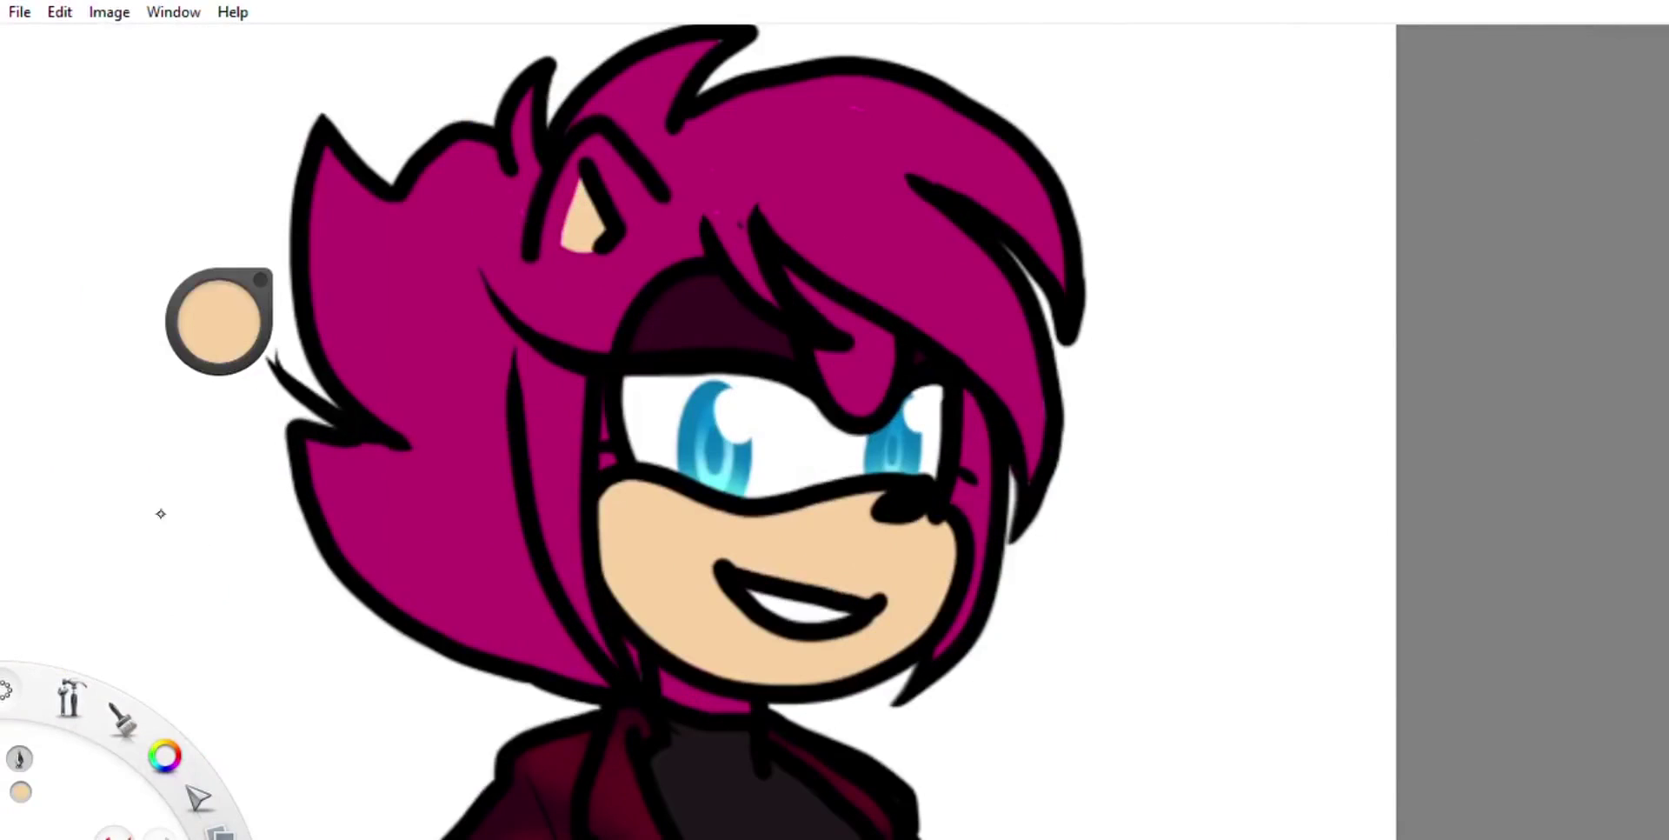
Step: Paint the upper and lower lips around the mouth in a dark plum sampled from the colored figure
{"action": "key", "text": "space"}
{"action": "left_click_drag", "start_coordinate": [485, 96], "coordinate": [324, 566]}
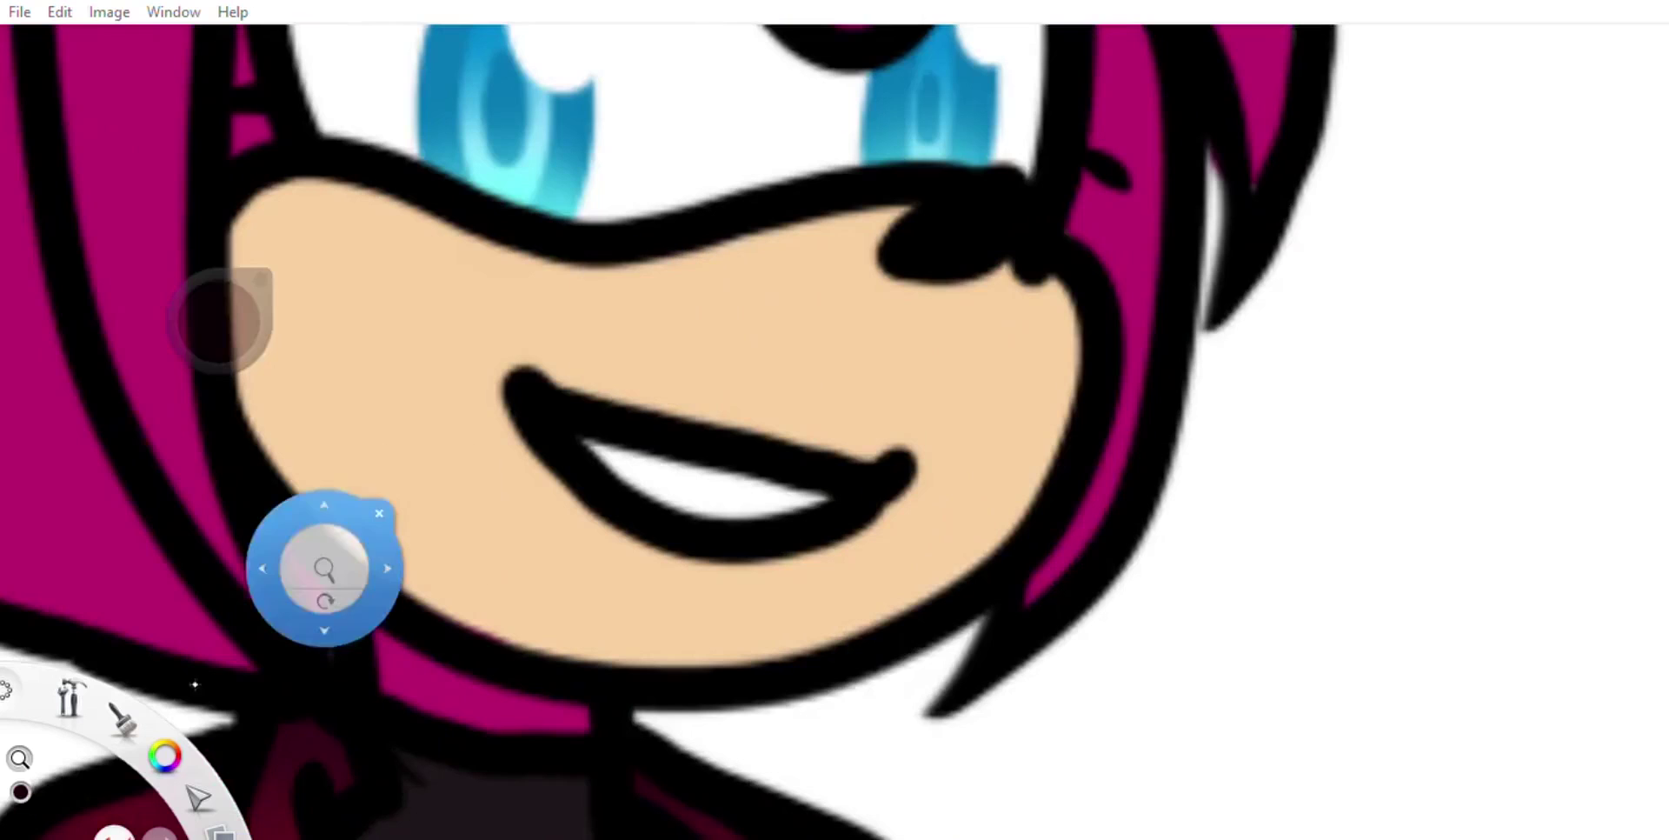
{"action": "left_click", "coordinate": [1178, 485], "text": "alt"}
{"action": "mouse_move", "coordinate": [581, 397]}
{"action": "left_mouse_down"}
{"action": "mouse_move", "coordinate": [622, 496]}
{"action": "mouse_move", "coordinate": [572, 443]}
{"action": "left_mouse_up"}
{"action": "key", "text": "ctrl+z"}
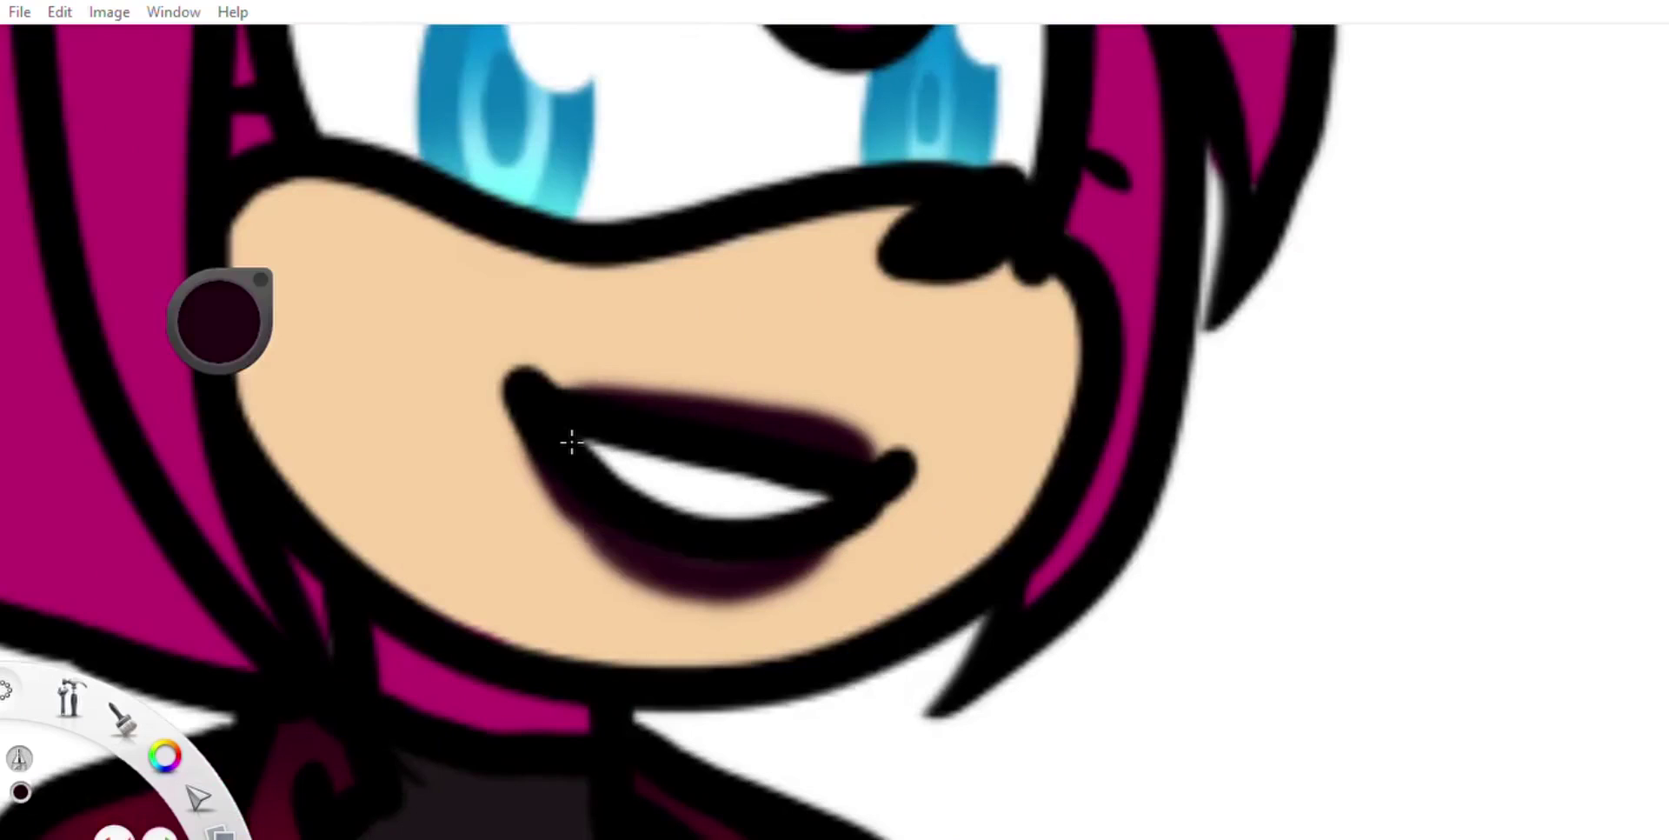
{"action": "left_click_drag", "start_coordinate": [220, 320], "coordinate": [332, 331]}
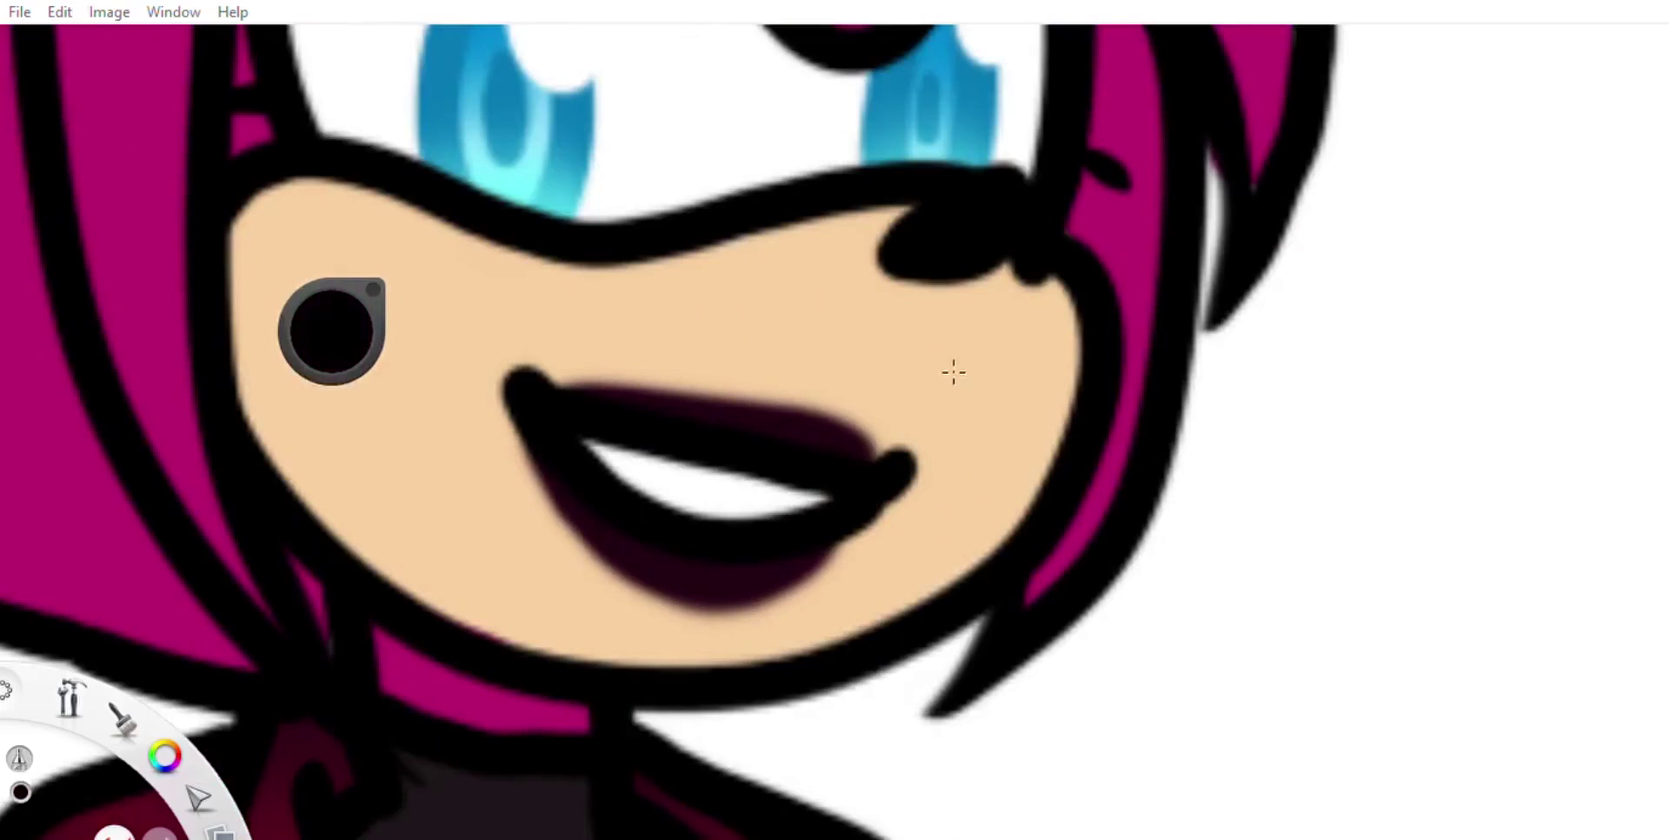
Step: Sample the berry highlight from the colored figure's lips and add small highlight spots to the lower lip
{"action": "left_click_drag", "start_coordinate": [616, 291], "coordinate": [1043, 674]}
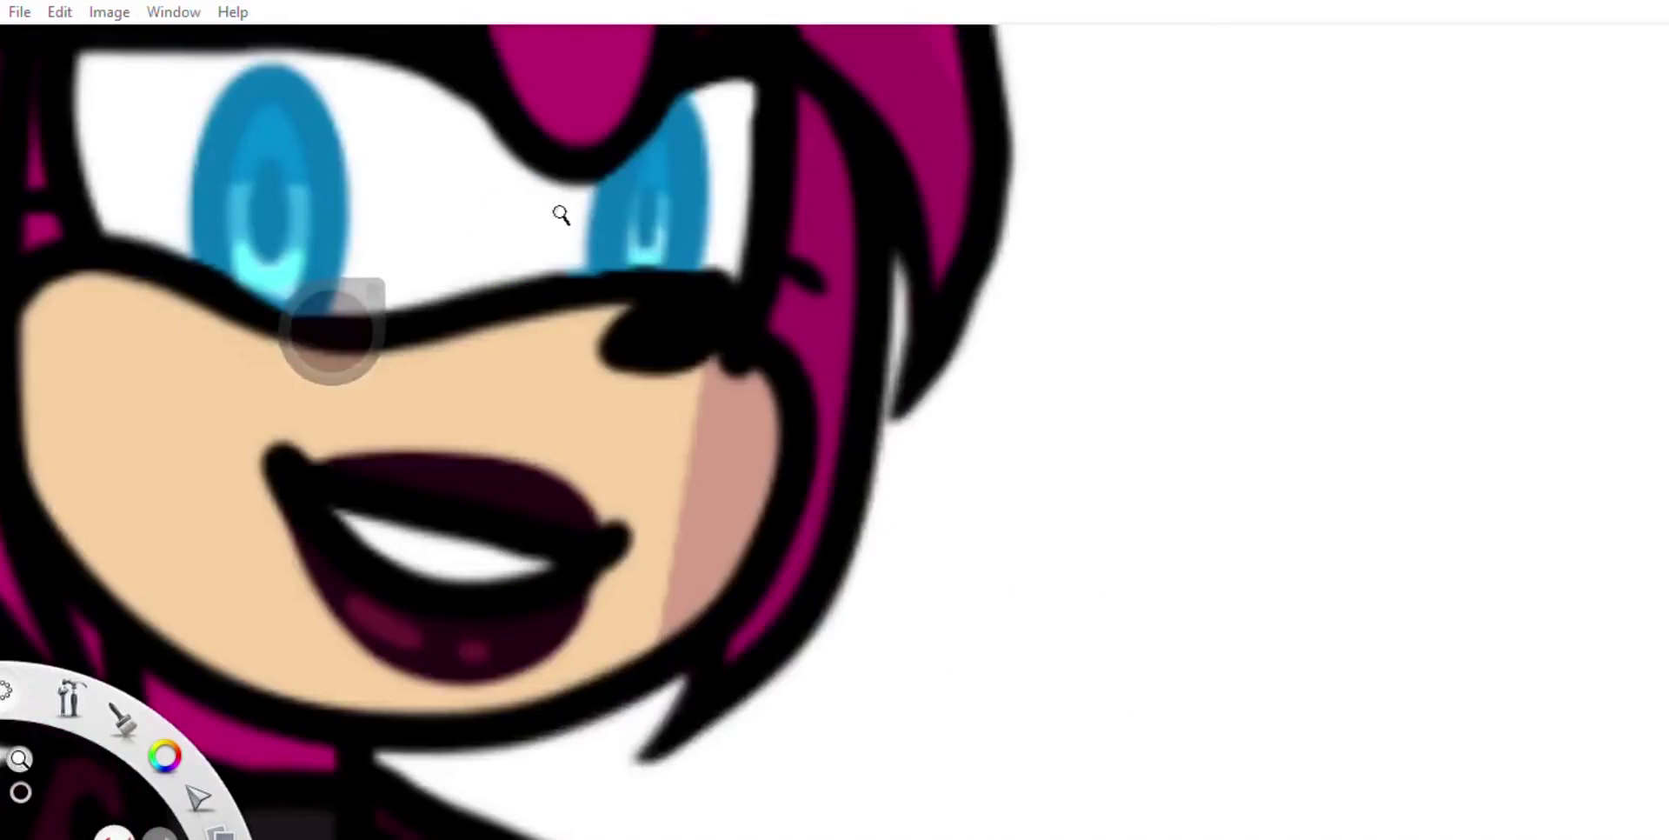
{"action": "left_click_drag", "start_coordinate": [559, 216], "coordinate": [872, 421]}
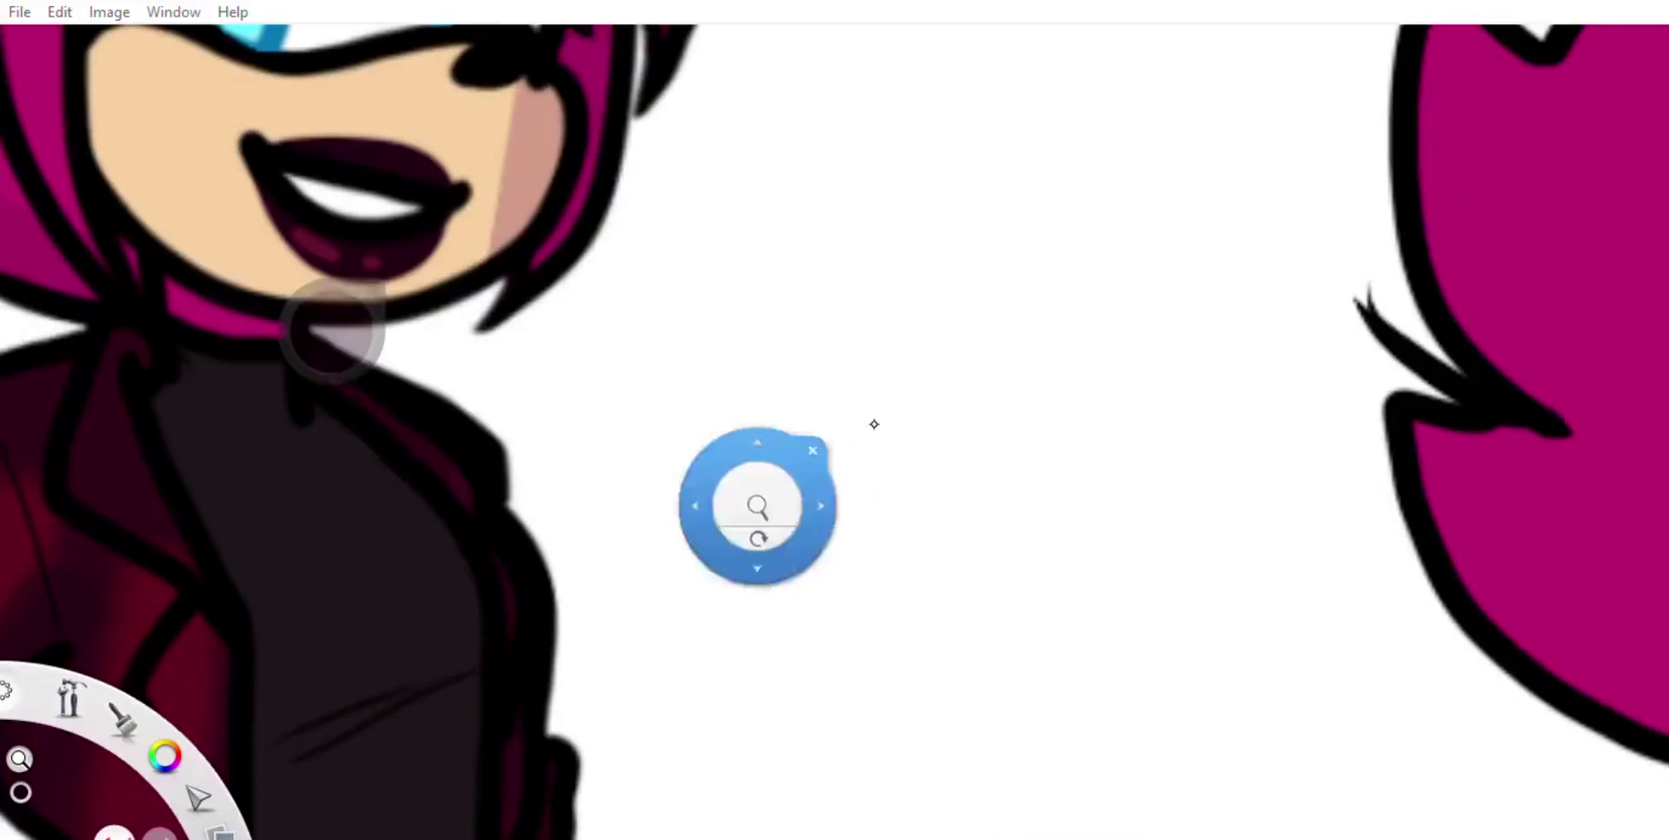
{"action": "left_click_drag", "start_coordinate": [681, 403], "coordinate": [609, 330]}
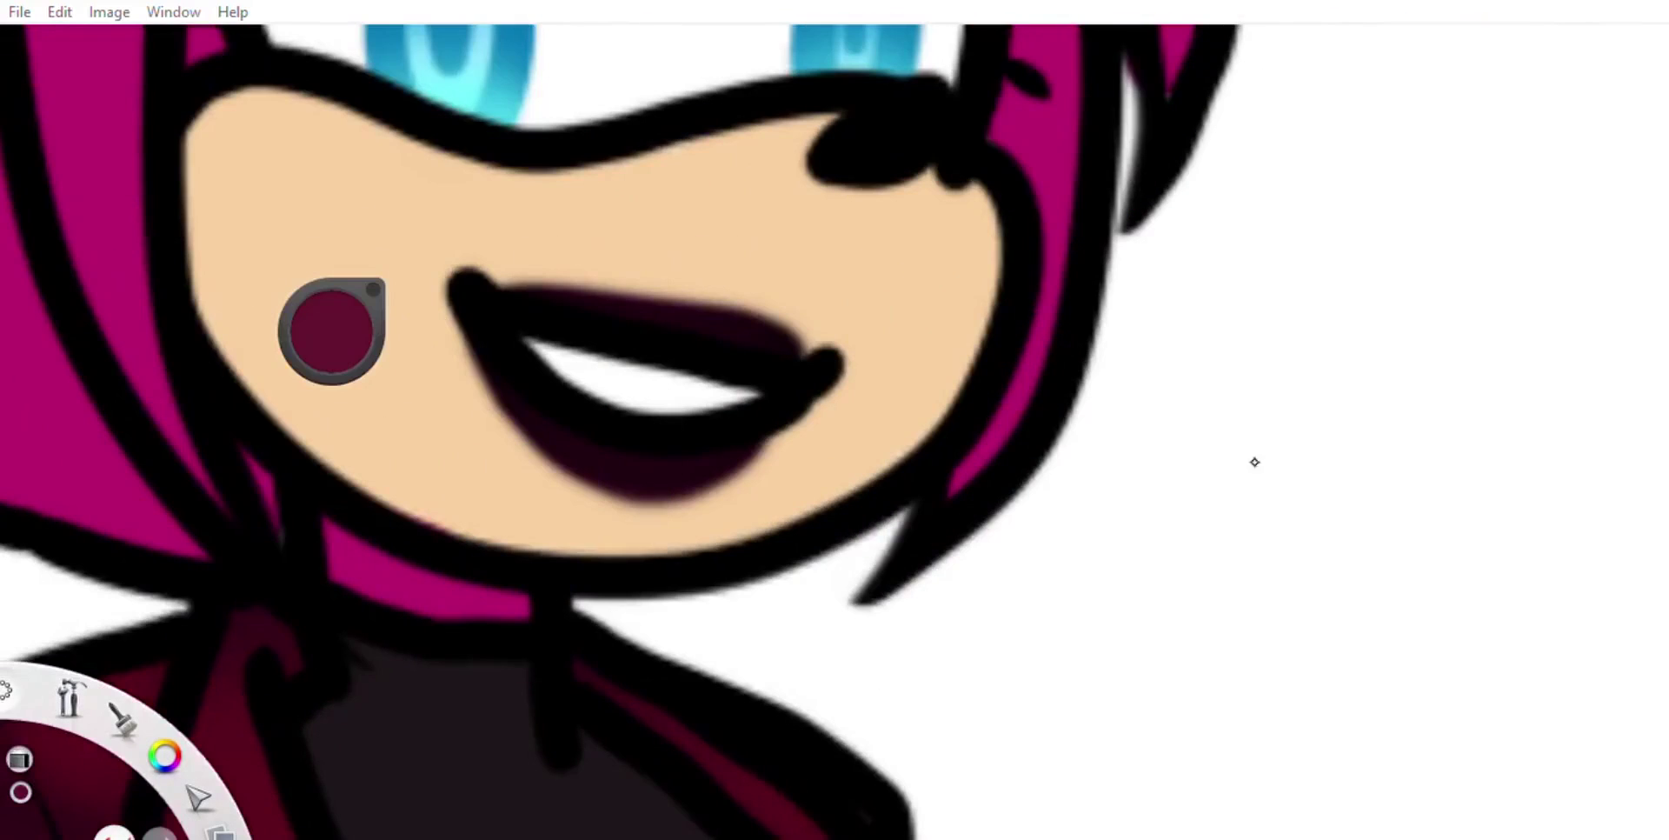
{"action": "mouse_move", "coordinate": [436, 323]}
{"action": "left_mouse_down"}
{"action": "mouse_move", "coordinate": [603, 298]}
{"action": "mouse_move", "coordinate": [498, 270]}
{"action": "left_mouse_up"}
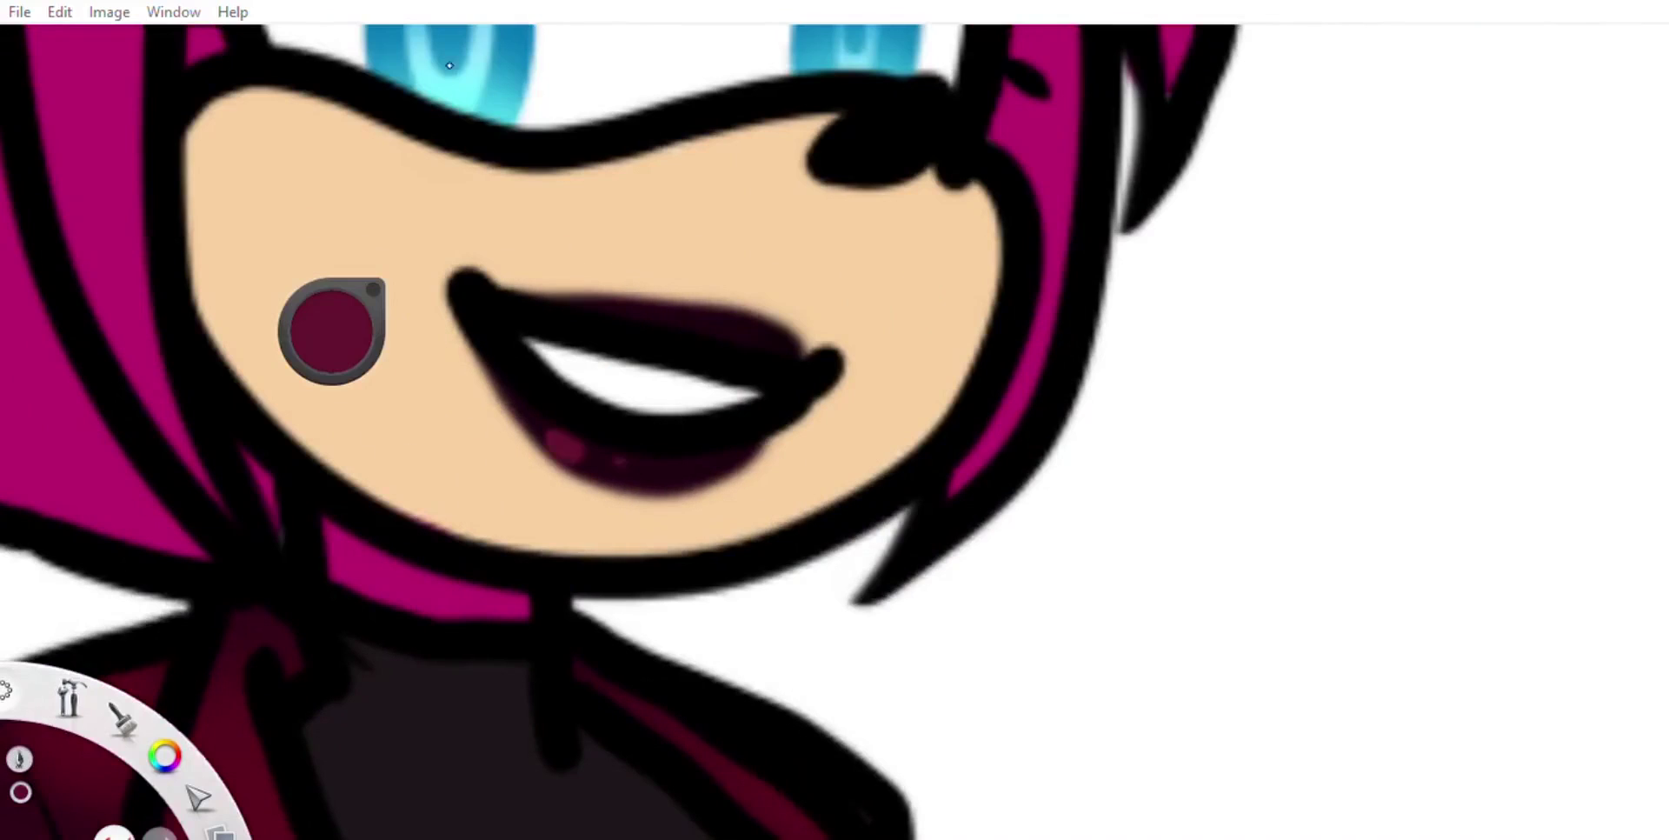
Step: Select both dark eyelid areas, shade their sides with soft black leaving a plum center, and clear the selection
{"action": "left_click_drag", "start_coordinate": [335, 466], "coordinate": [533, 64]}
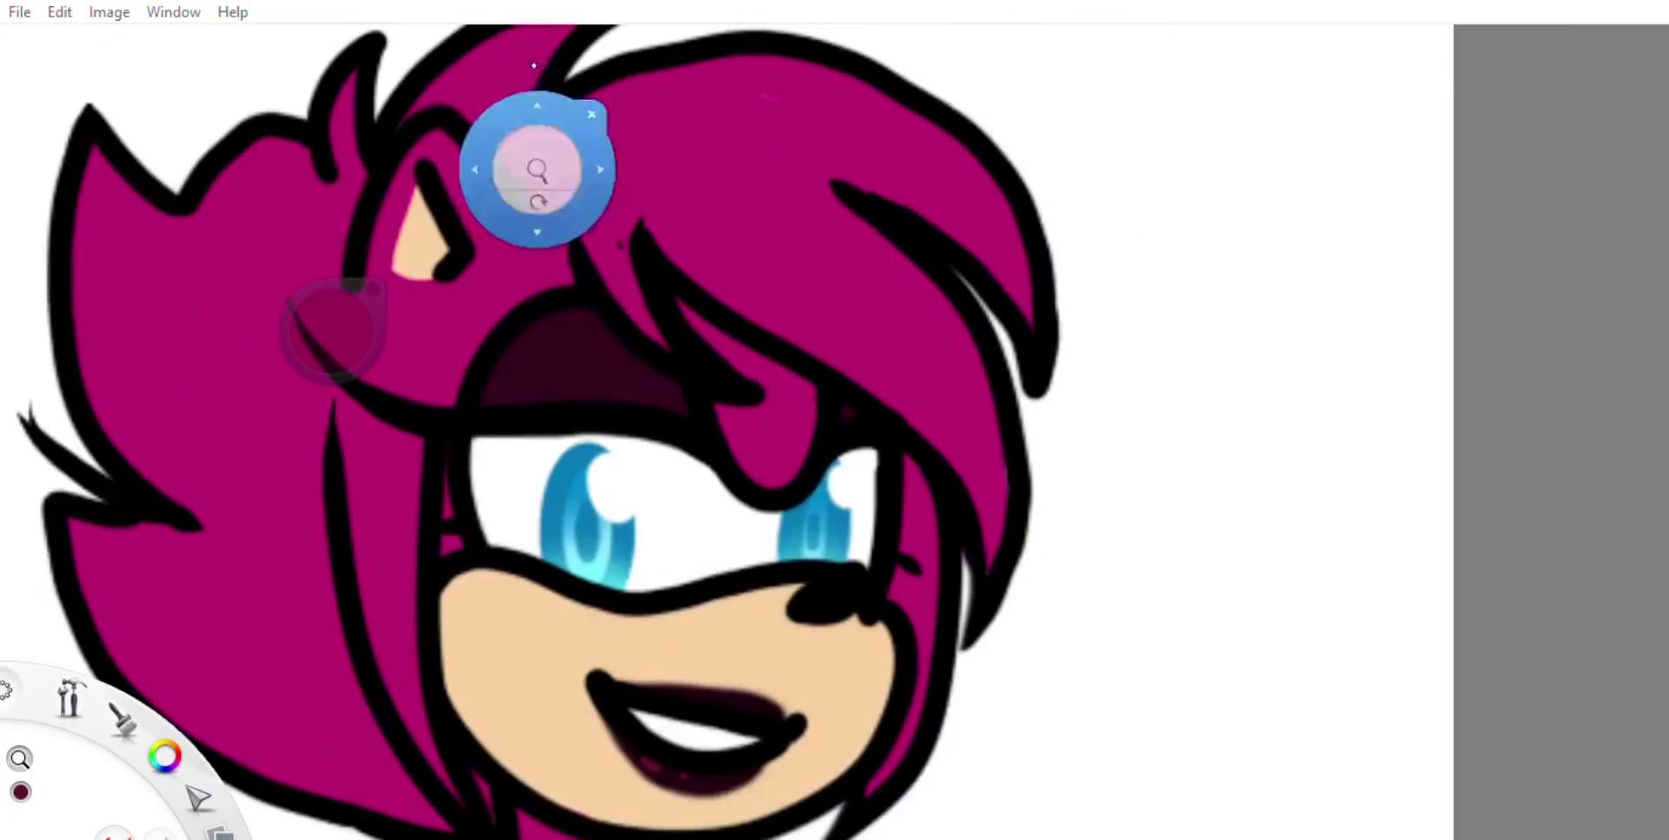
{"action": "left_click", "coordinate": [591, 365]}
{"action": "left_click", "coordinate": [847, 415], "text": "shift"}
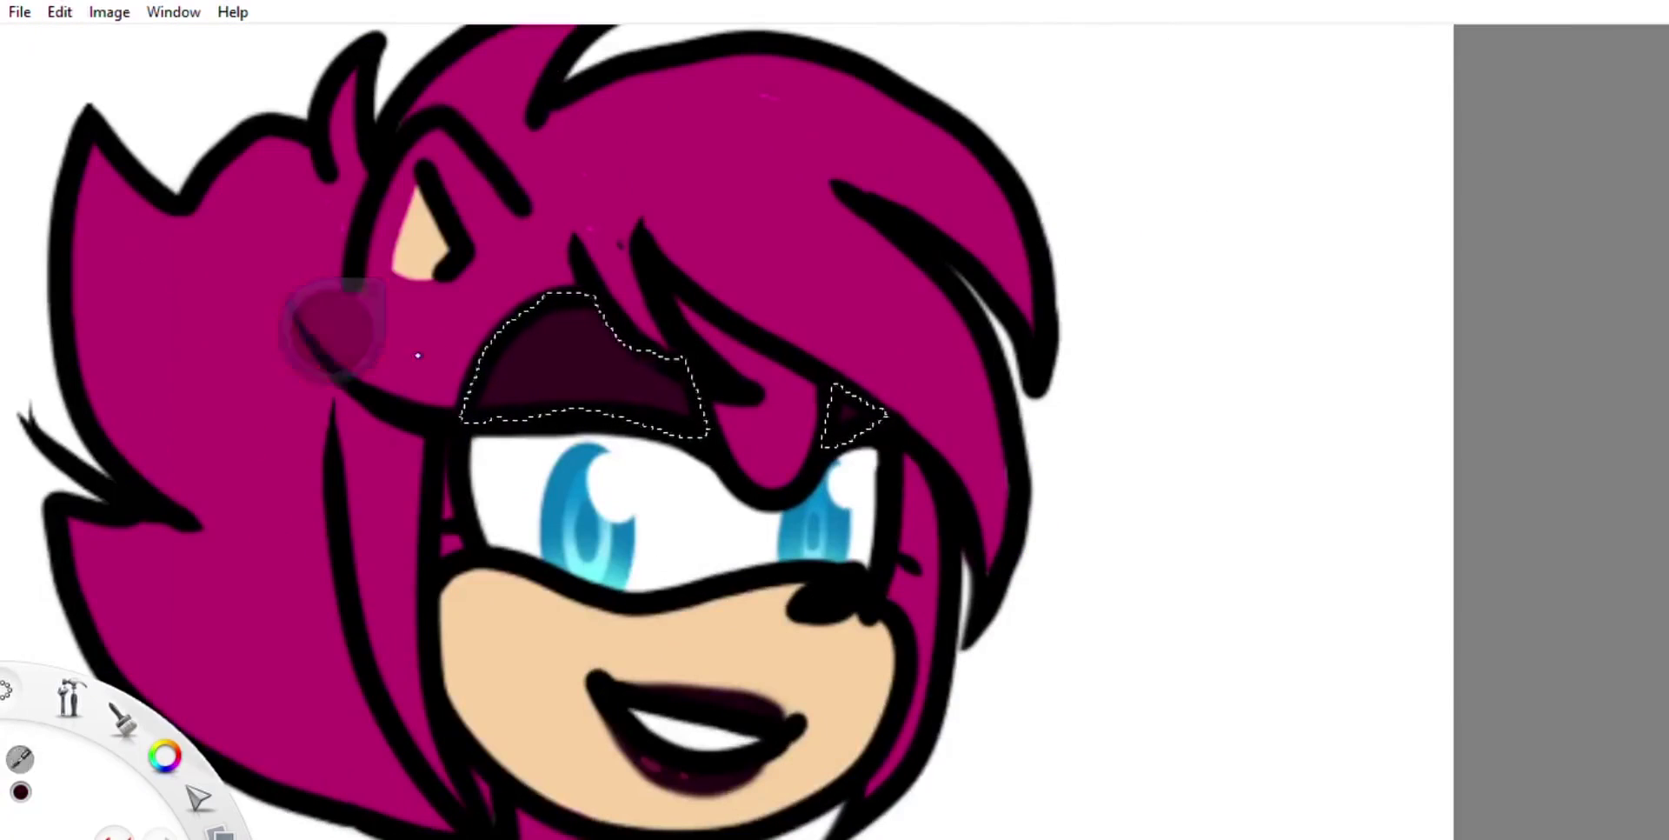
{"action": "mouse_move", "coordinate": [551, 389]}
{"action": "left_mouse_down"}
{"action": "mouse_move", "coordinate": [513, 356]}
{"action": "mouse_move", "coordinate": [678, 365]}
{"action": "left_mouse_up"}
{"action": "left_click_drag", "start_coordinate": [486, 348], "coordinate": [695, 408]}
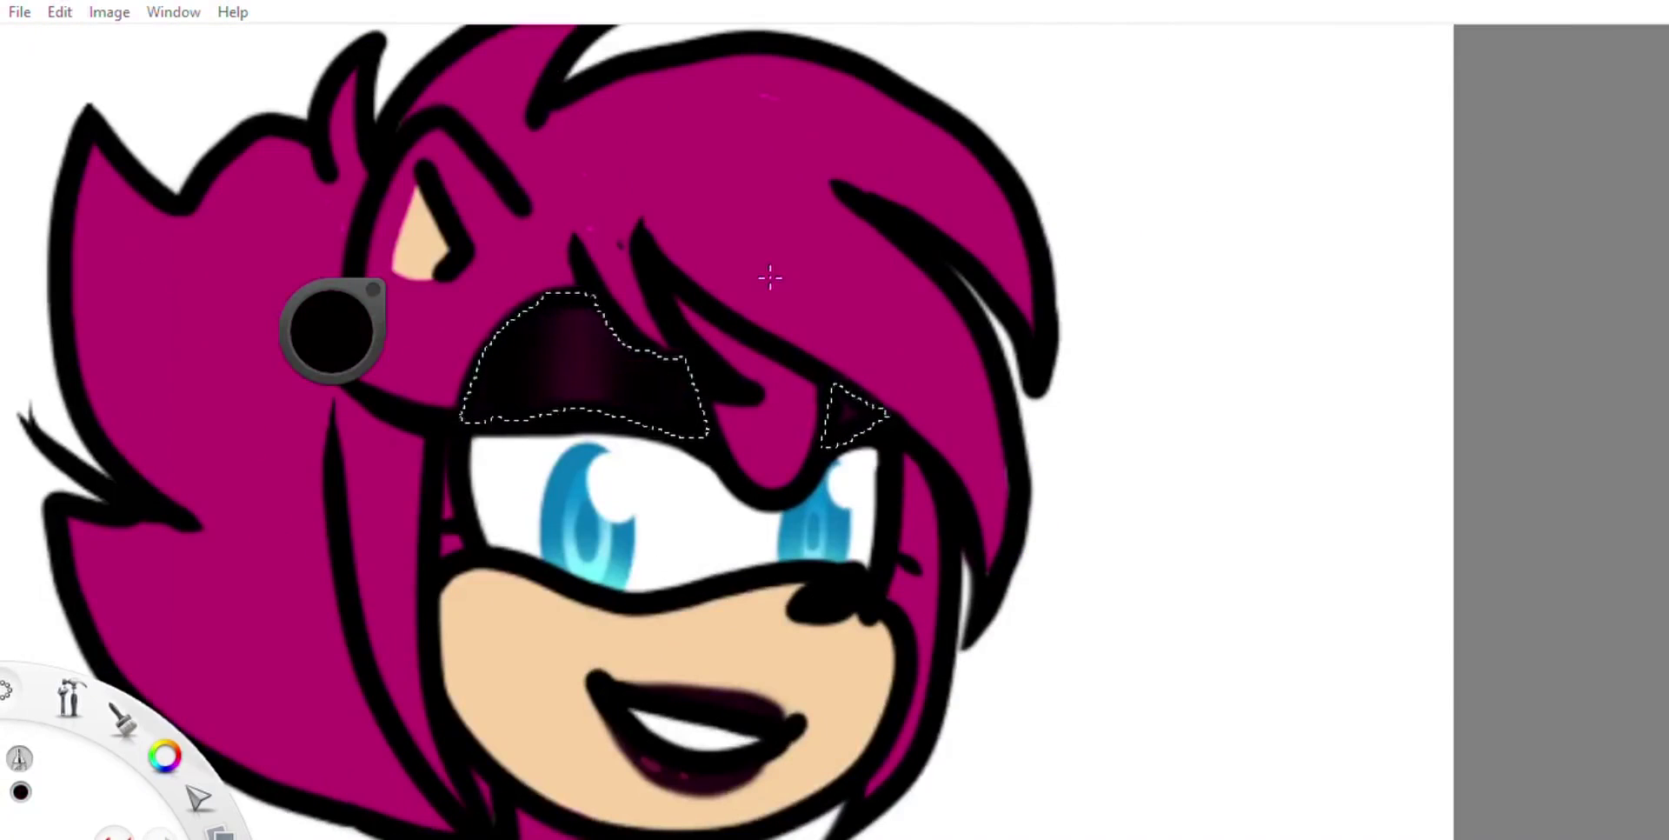
{"action": "left_click_drag", "start_coordinate": [608, 339], "coordinate": [869, 417]}
{"action": "key", "text": "ctrl+d"}
Step: Sample a light gray and shade the eye whites below the lids and the teeth, keeping the remaining areas white
{"action": "left_click", "coordinate": [584, 214], "text": "alt"}
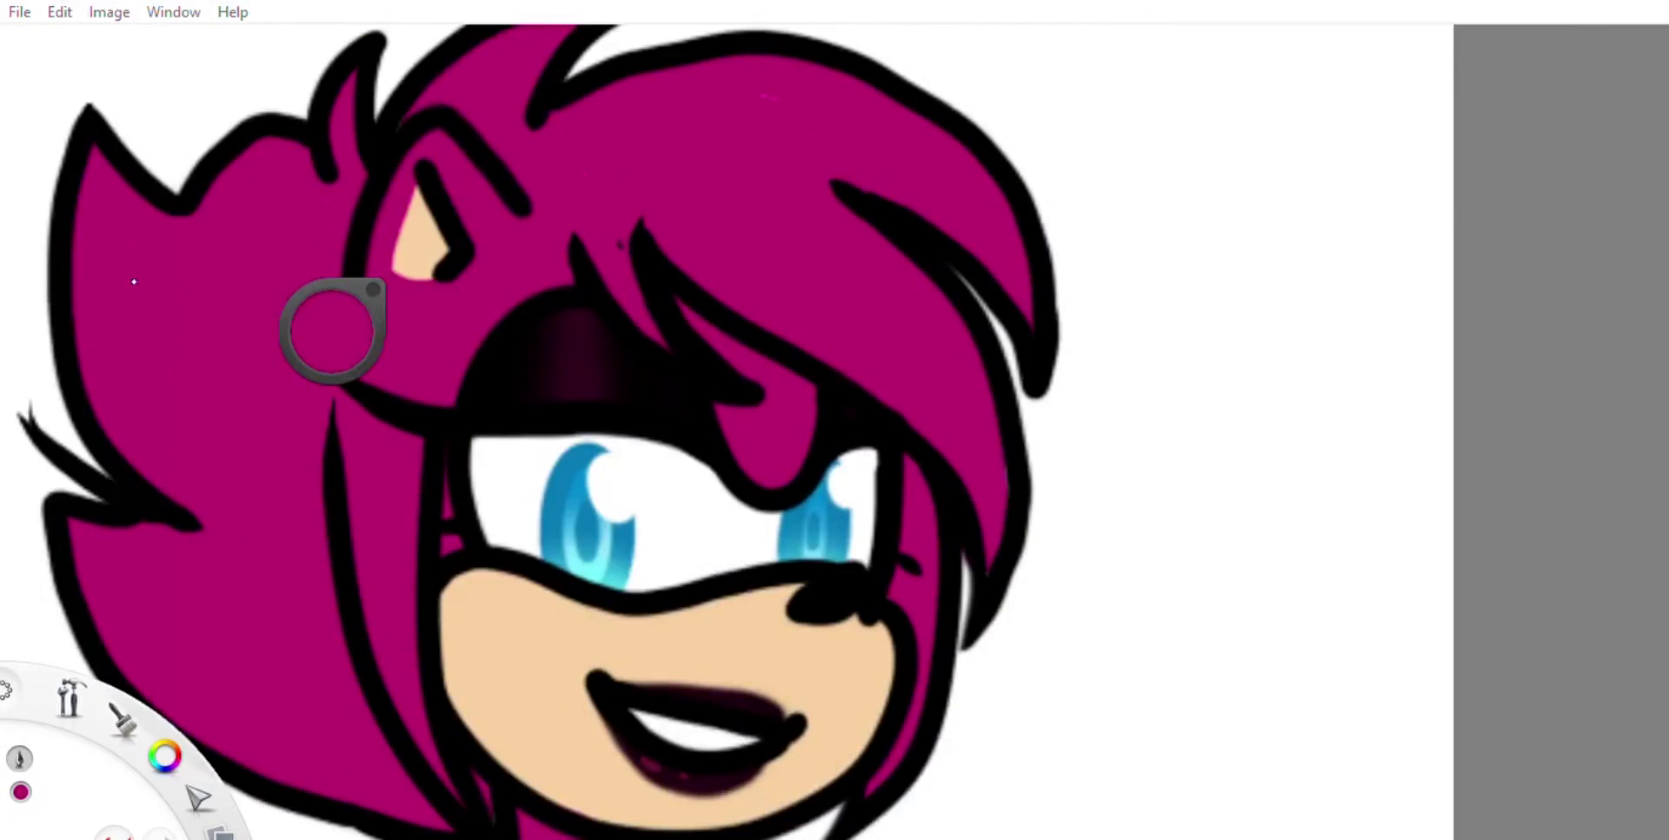
{"action": "scroll", "coordinate": [635, 257], "scroll_direction": "down", "scroll_amount": 5}
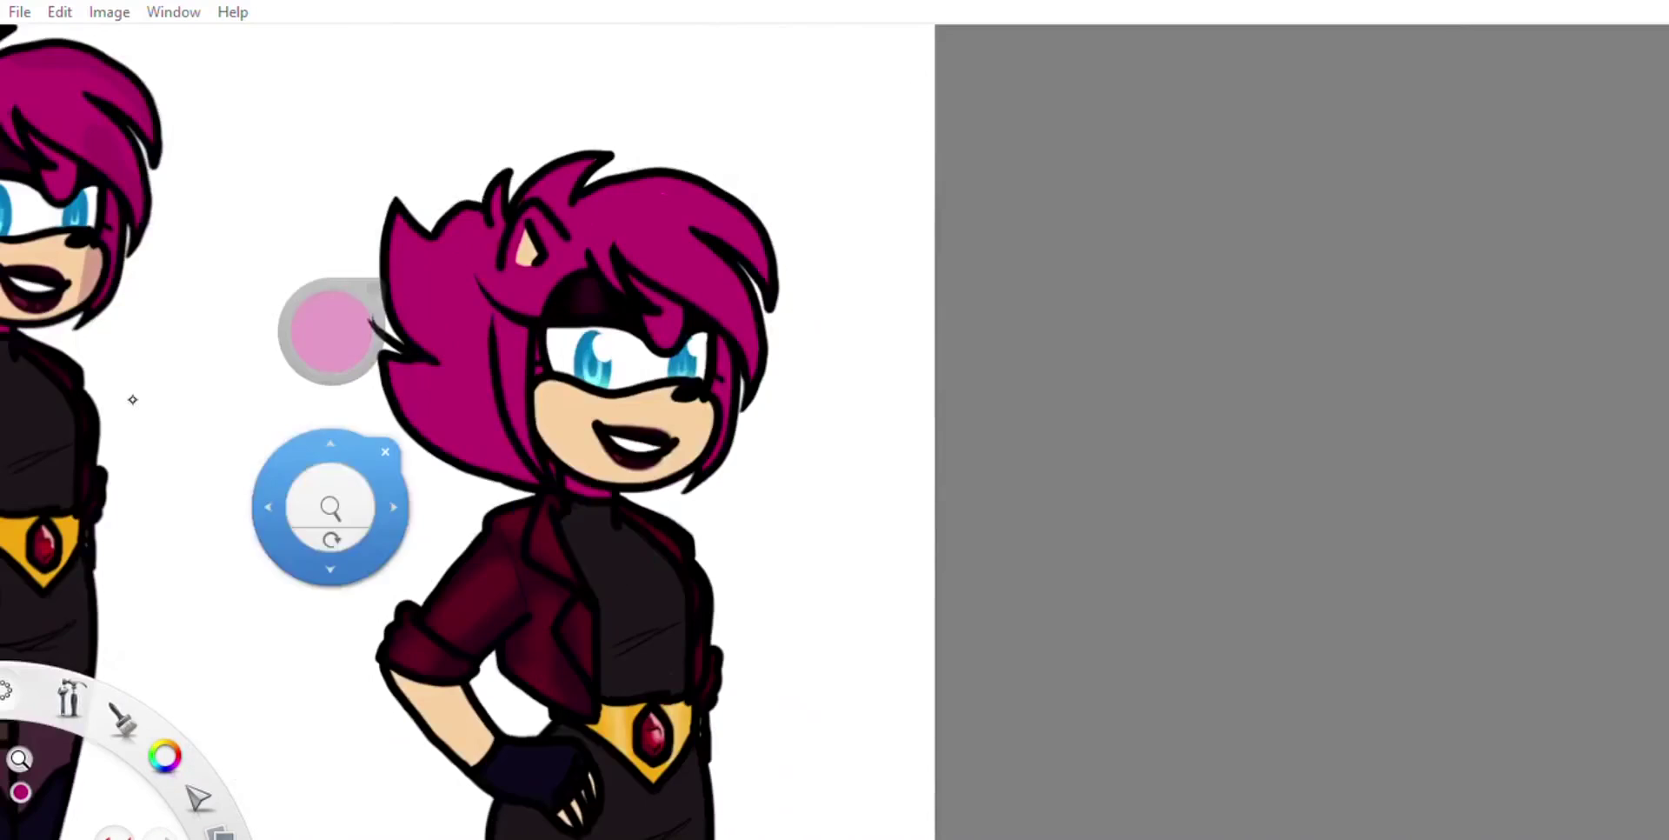
{"action": "scroll", "coordinate": [827, 293], "scroll_direction": "up", "scroll_amount": 3}
{"action": "left_click", "coordinate": [998, 300], "text": "alt"}
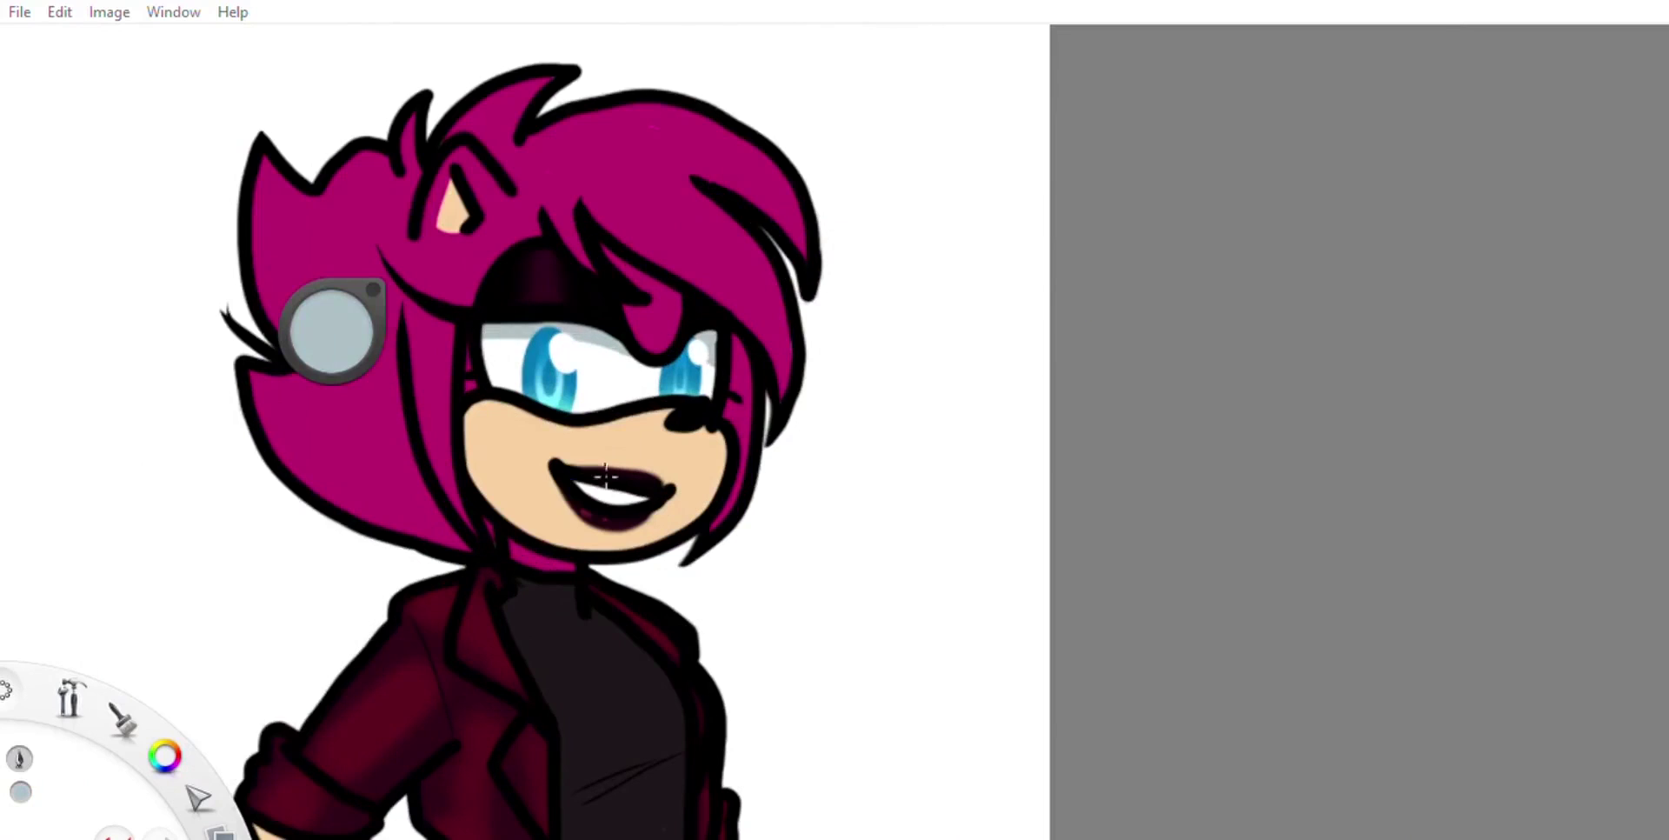
{"action": "left_click", "coordinate": [582, 356]}
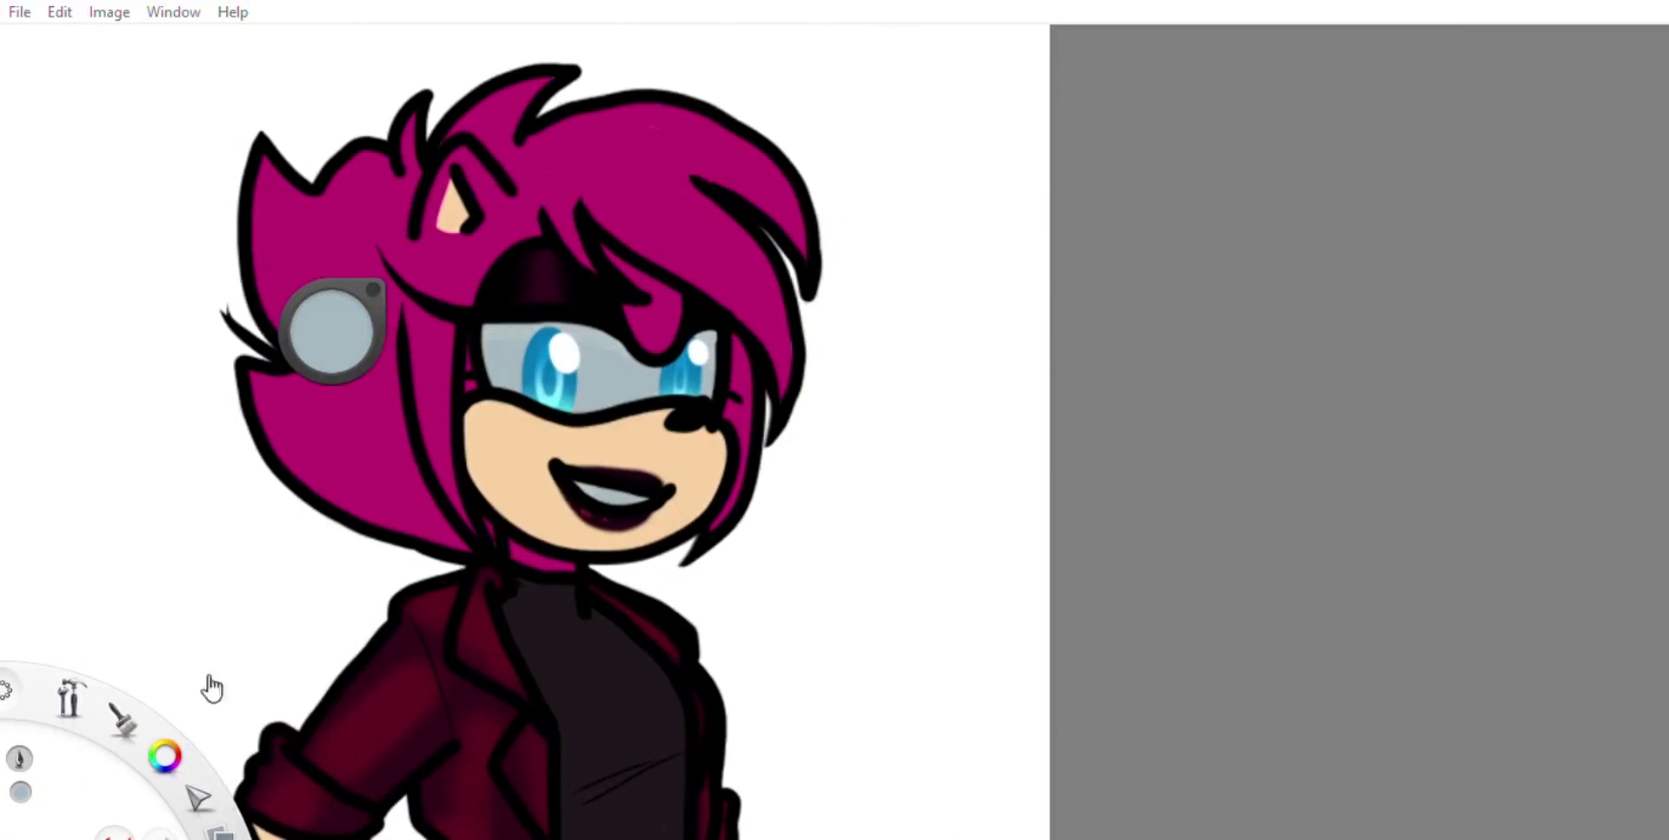
{"action": "left_click", "coordinate": [141, 554], "text": "alt"}
Step: Select the area around the figure's outline to clean up stray color, and clear the selection
{"action": "scroll", "coordinate": [116, 512], "scroll_direction": "down", "scroll_amount": 5}
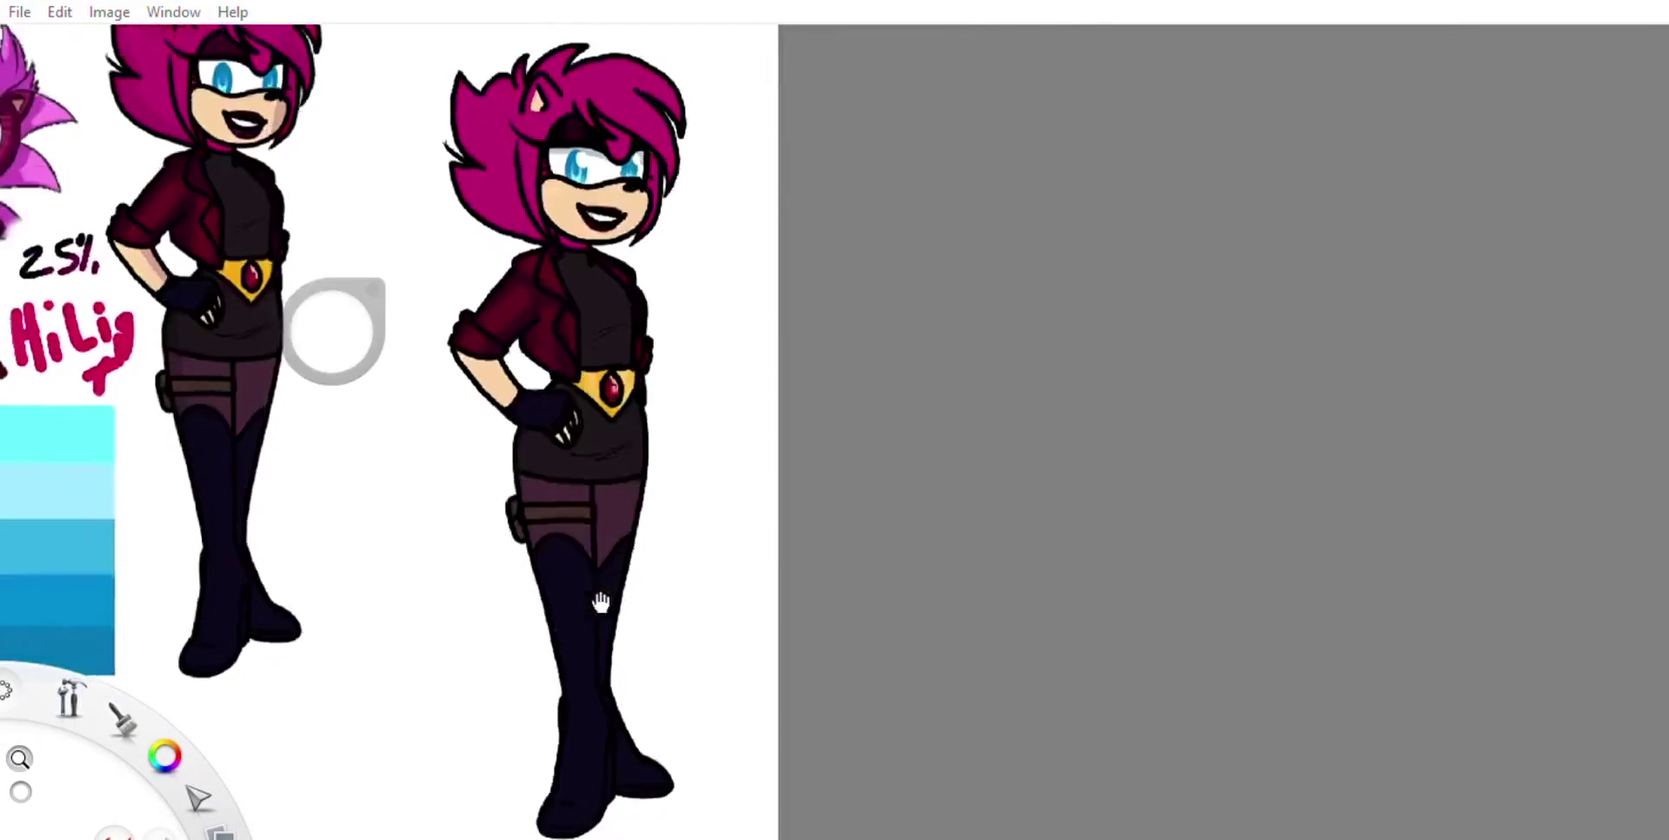
{"action": "key", "text": "space"}
{"action": "scroll", "coordinate": [682, 302], "scroll_direction": "up", "scroll_amount": 2}
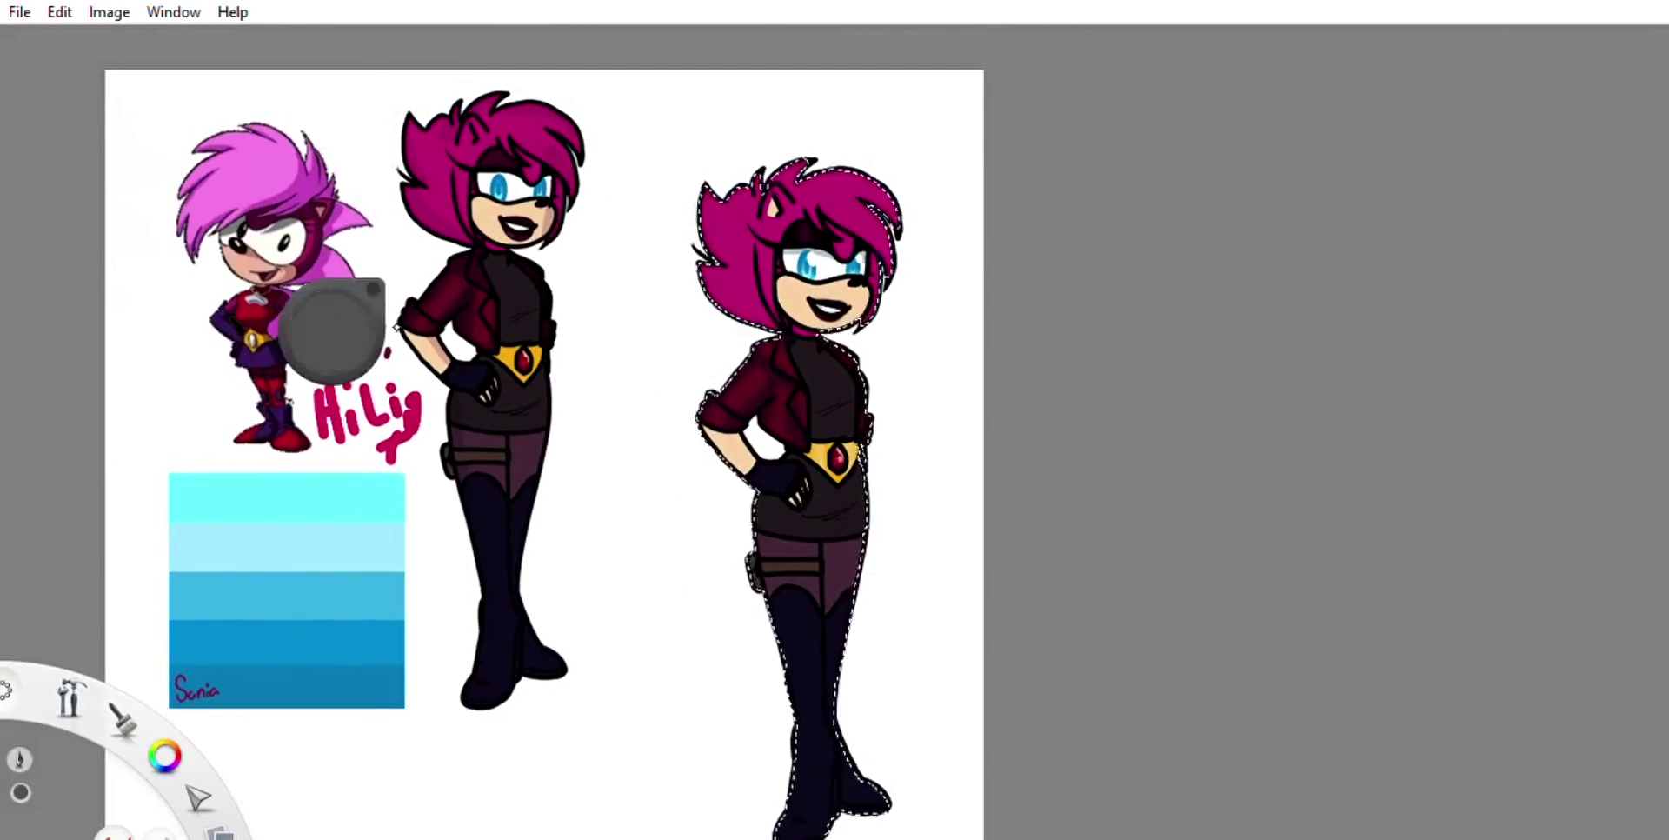
{"action": "left_click", "coordinate": [1474, 112], "text": "alt"}
{"action": "left_click", "coordinate": [1474, 179], "text": "alt"}
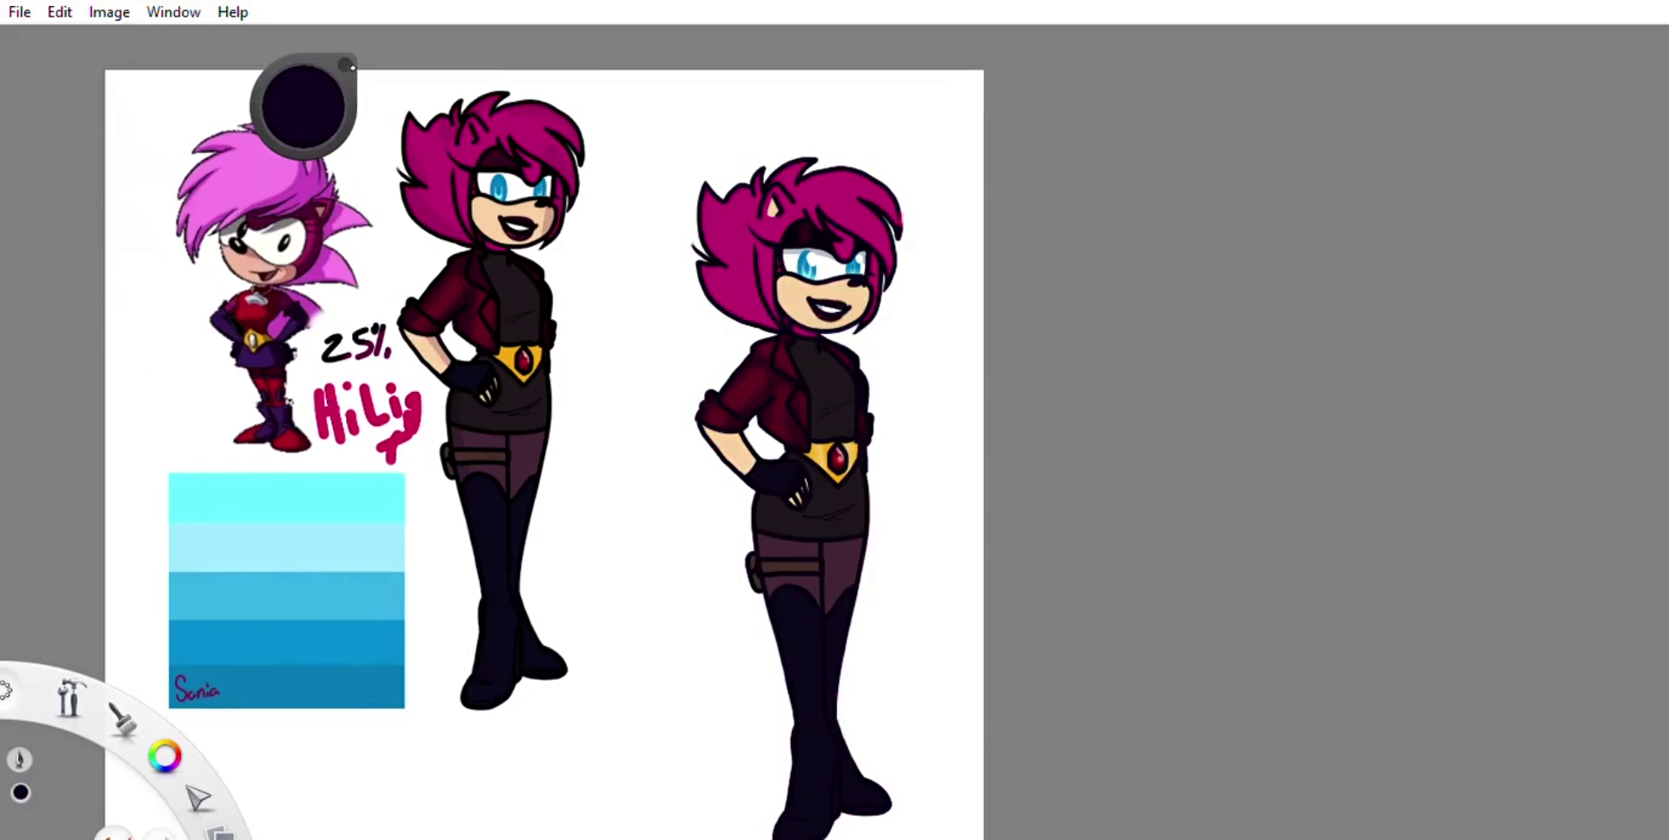
Step: Try recoloring the figure's black line art with crimson and dark maroon
{"action": "key", "text": "space"}
{"action": "left_click_drag", "start_coordinate": [405, 365], "coordinate": [696, 344]}
{"action": "scroll", "coordinate": [833, 511], "scroll_direction": "down", "scroll_amount": 3}
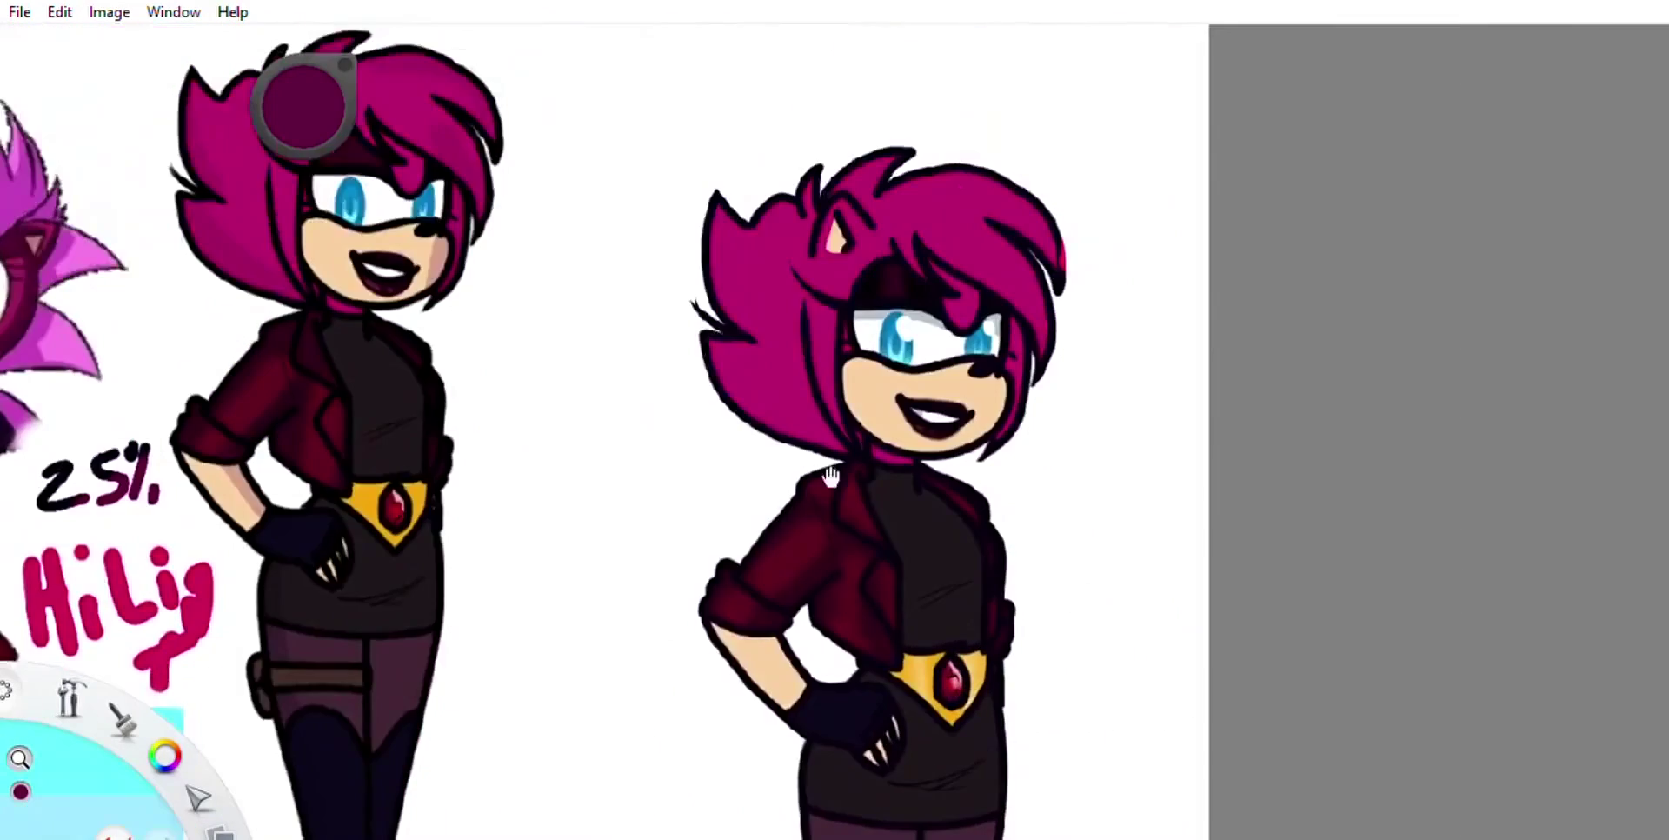
{"action": "scroll", "coordinate": [961, 484], "scroll_direction": "up", "scroll_amount": 1}
{"action": "scroll", "coordinate": [715, 341], "scroll_direction": "up", "scroll_amount": 2}
{"action": "left_click_drag", "start_coordinate": [716, 341], "coordinate": [1216, 452]}
{"action": "scroll", "coordinate": [517, 105], "scroll_direction": "down", "scroll_amount": 1}
{"action": "left_click", "coordinate": [517, 104], "text": "alt"}
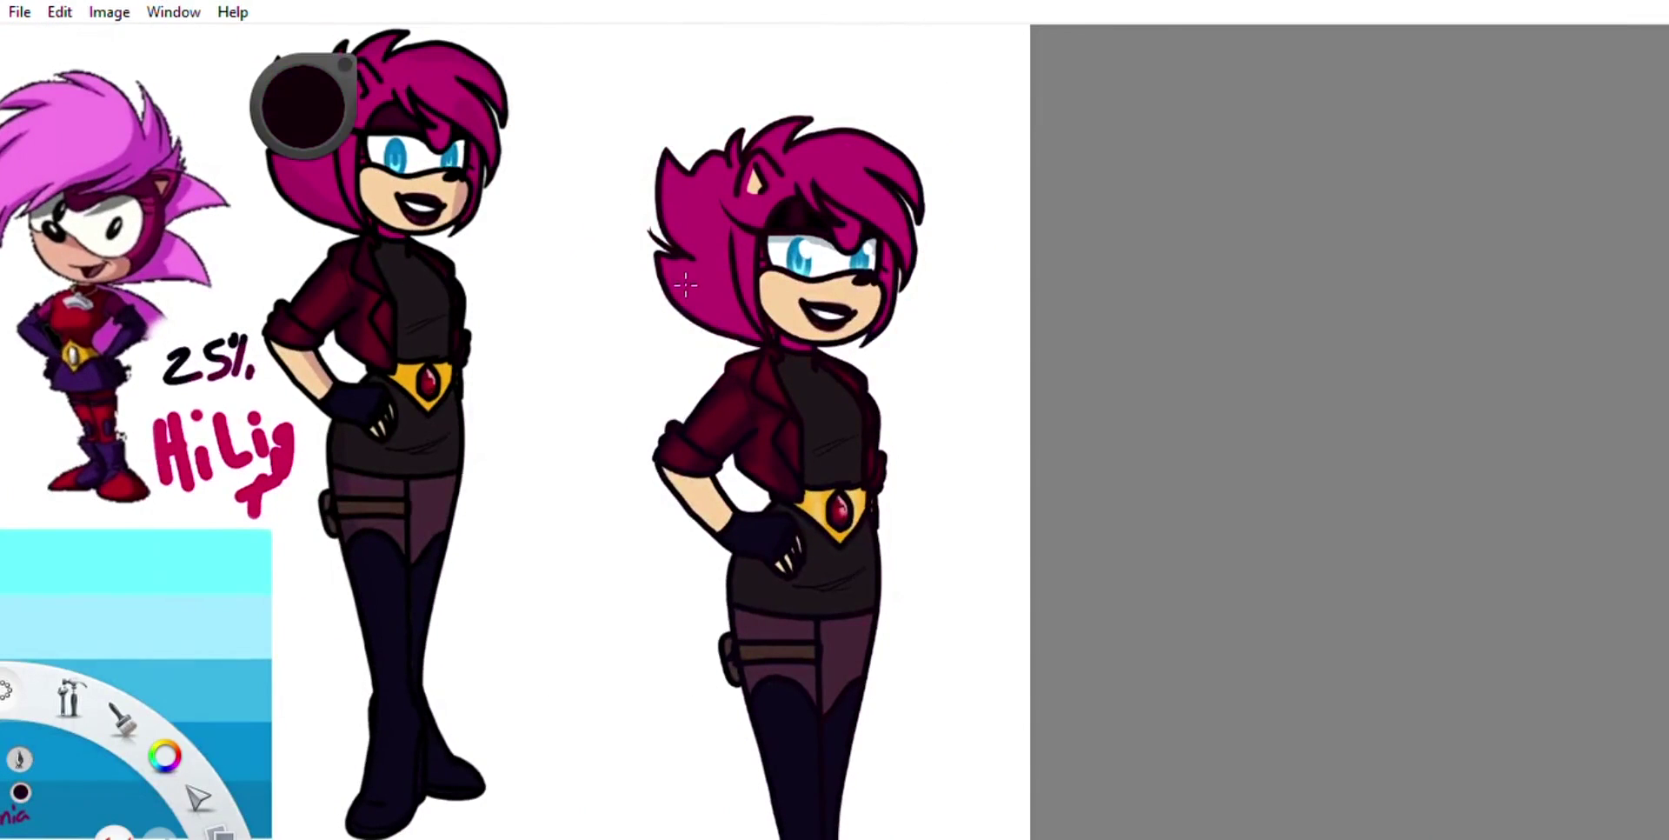
{"action": "left_click", "coordinate": [498, 216], "text": "alt"}
{"action": "left_click", "coordinate": [689, 224]}
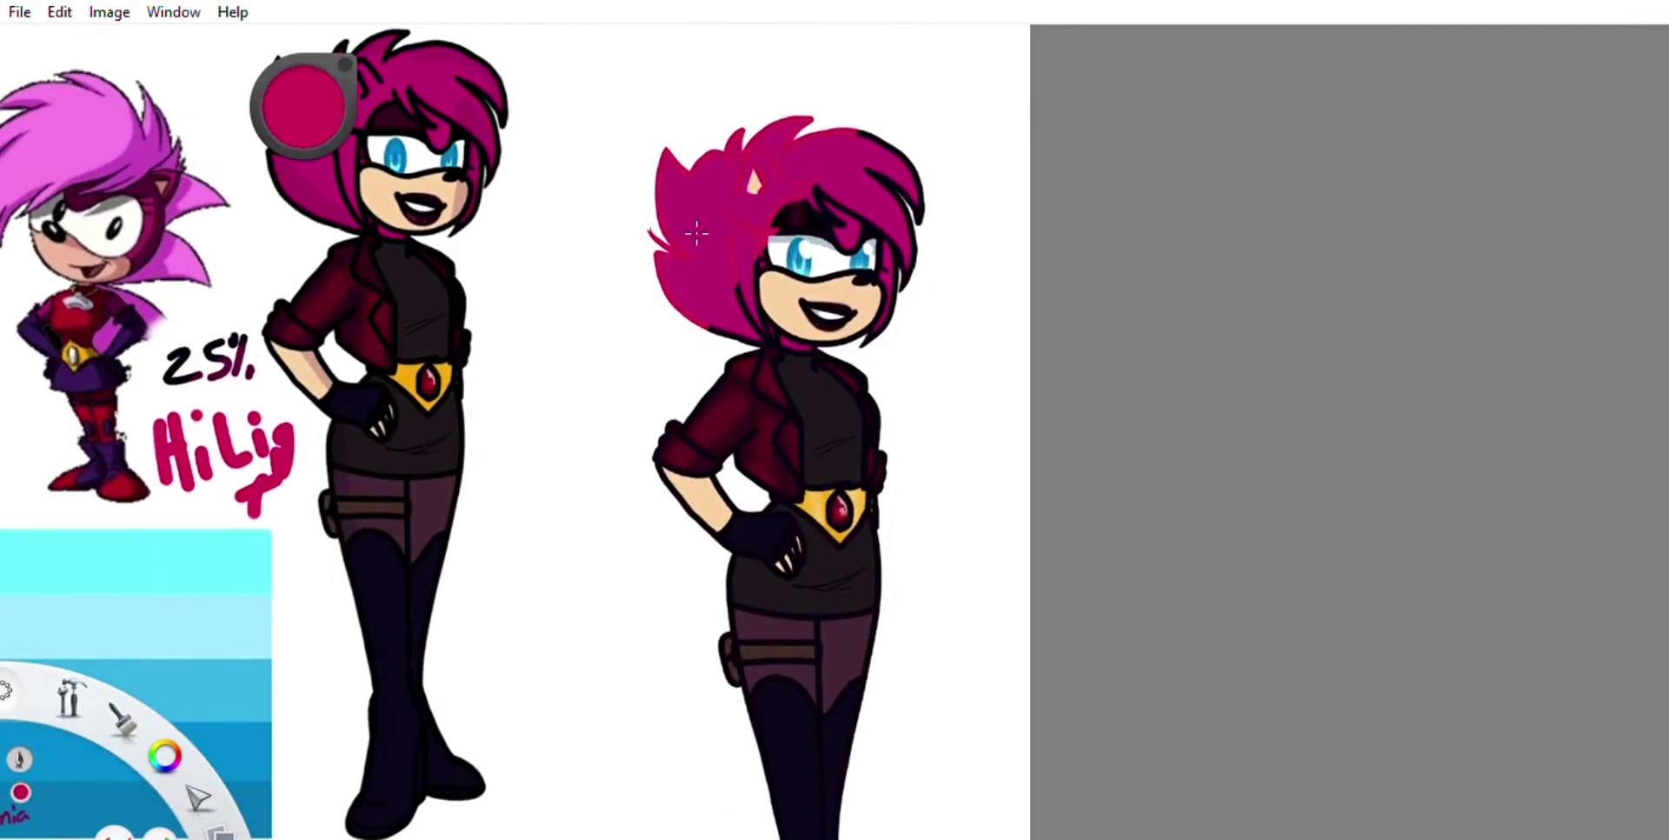
{"action": "left_click", "coordinate": [378, 200], "text": "alt"}
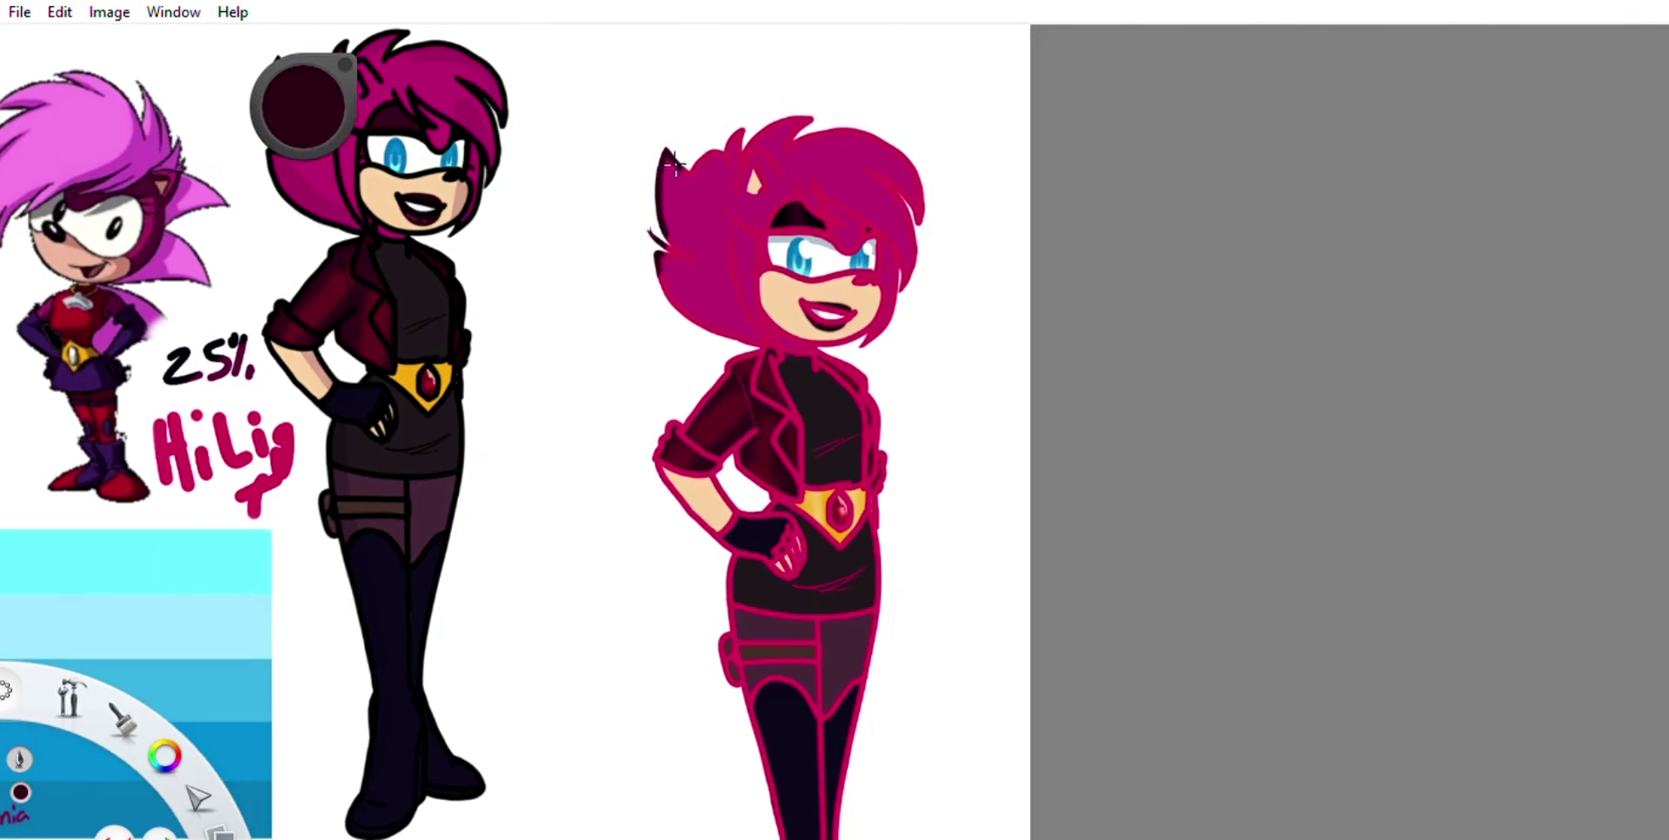
{"action": "key", "text": "ctrl+z"}
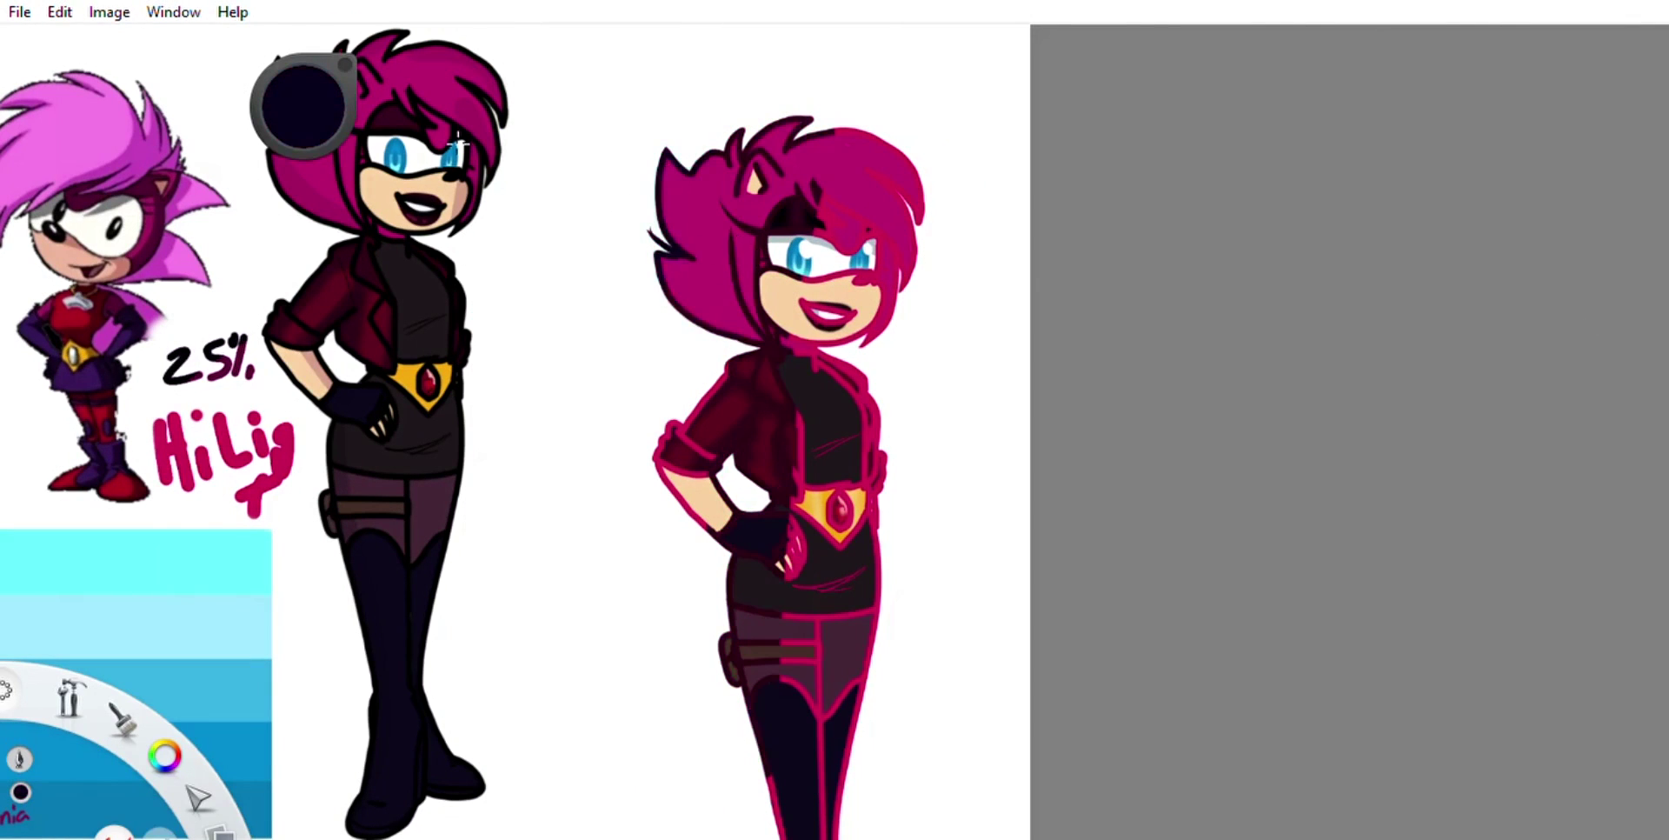
Step: Recolor the whole figure's line art in dark navy, covering the crimson lines
{"action": "left_click", "coordinate": [704, 461]}
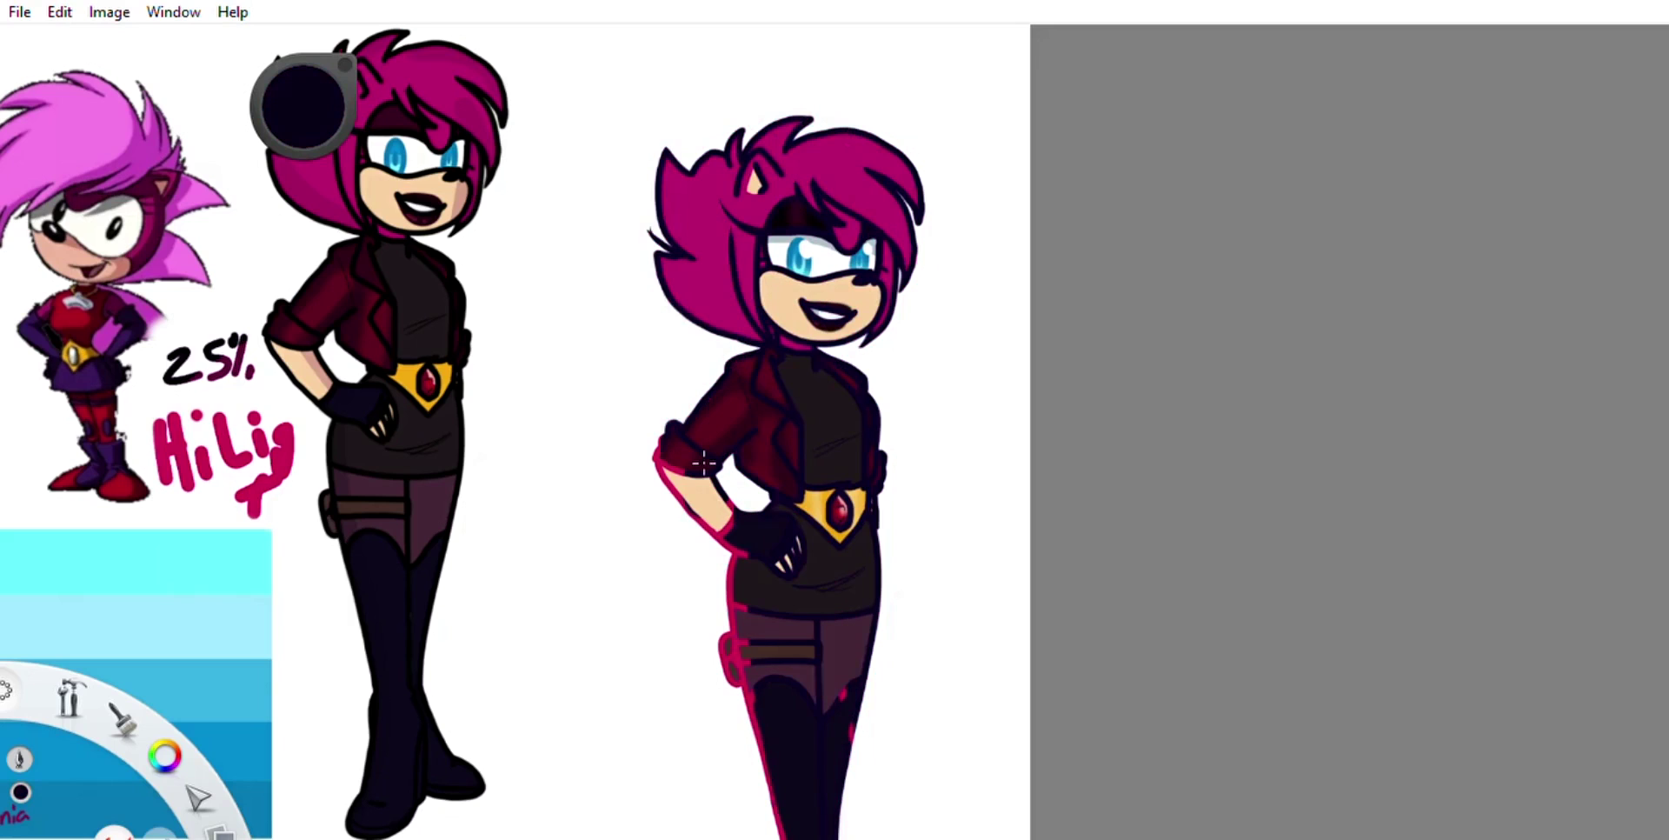
{"action": "mouse_move", "coordinate": [478, 68]}
{"action": "left_mouse_down"}
{"action": "mouse_move", "coordinate": [686, 514]}
{"action": "mouse_move", "coordinate": [809, 708]}
{"action": "left_mouse_up"}
{"action": "left_click", "coordinate": [747, 312]}
Step: Sample a dark maroon and recolor the inner line art of the second figure's face, ear and hair strands
{"action": "scroll", "coordinate": [616, 330], "scroll_direction": "down", "scroll_amount": 1}
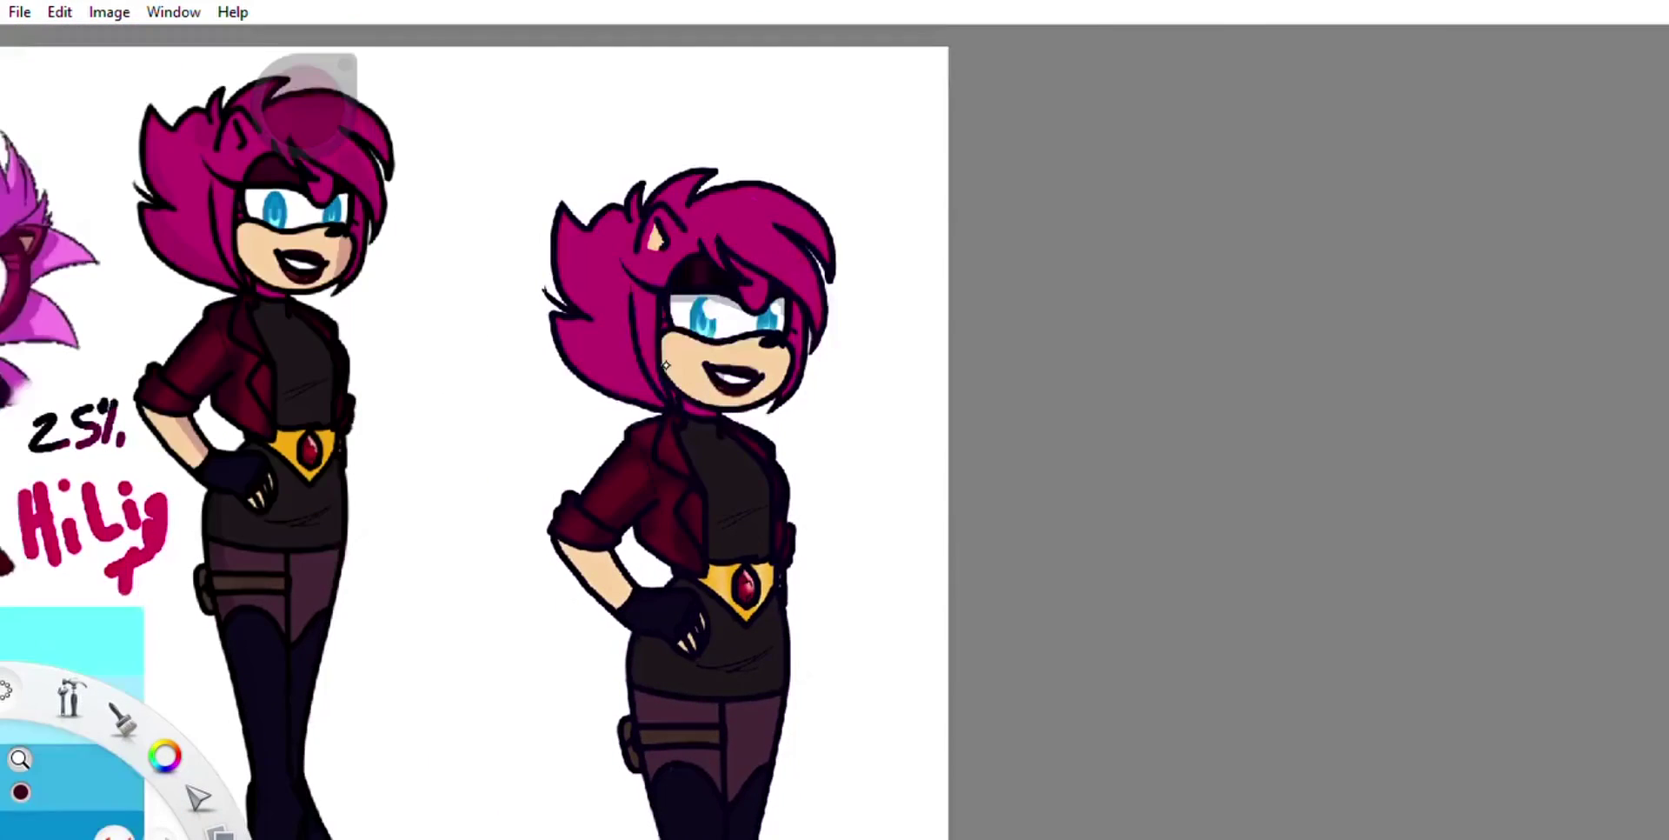
{"action": "scroll", "coordinate": [615, 331], "scroll_direction": "up", "scroll_amount": 5}
{"action": "left_click", "coordinate": [615, 330]}
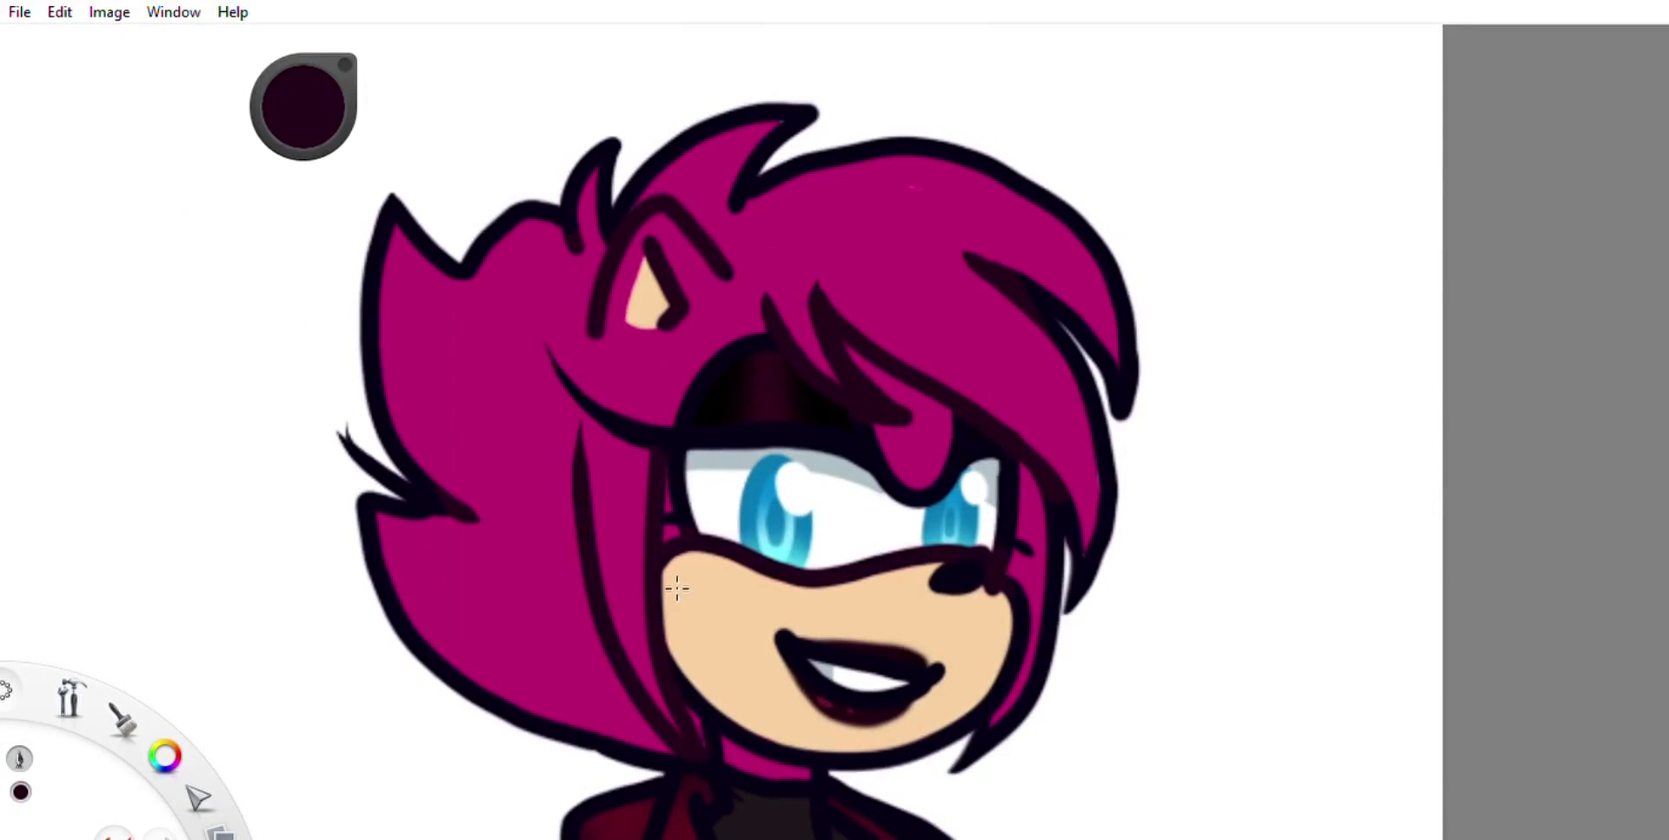
{"action": "left_click", "coordinate": [1074, 331], "text": "alt"}
{"action": "left_click_drag", "start_coordinate": [495, 328], "coordinate": [586, 313]}
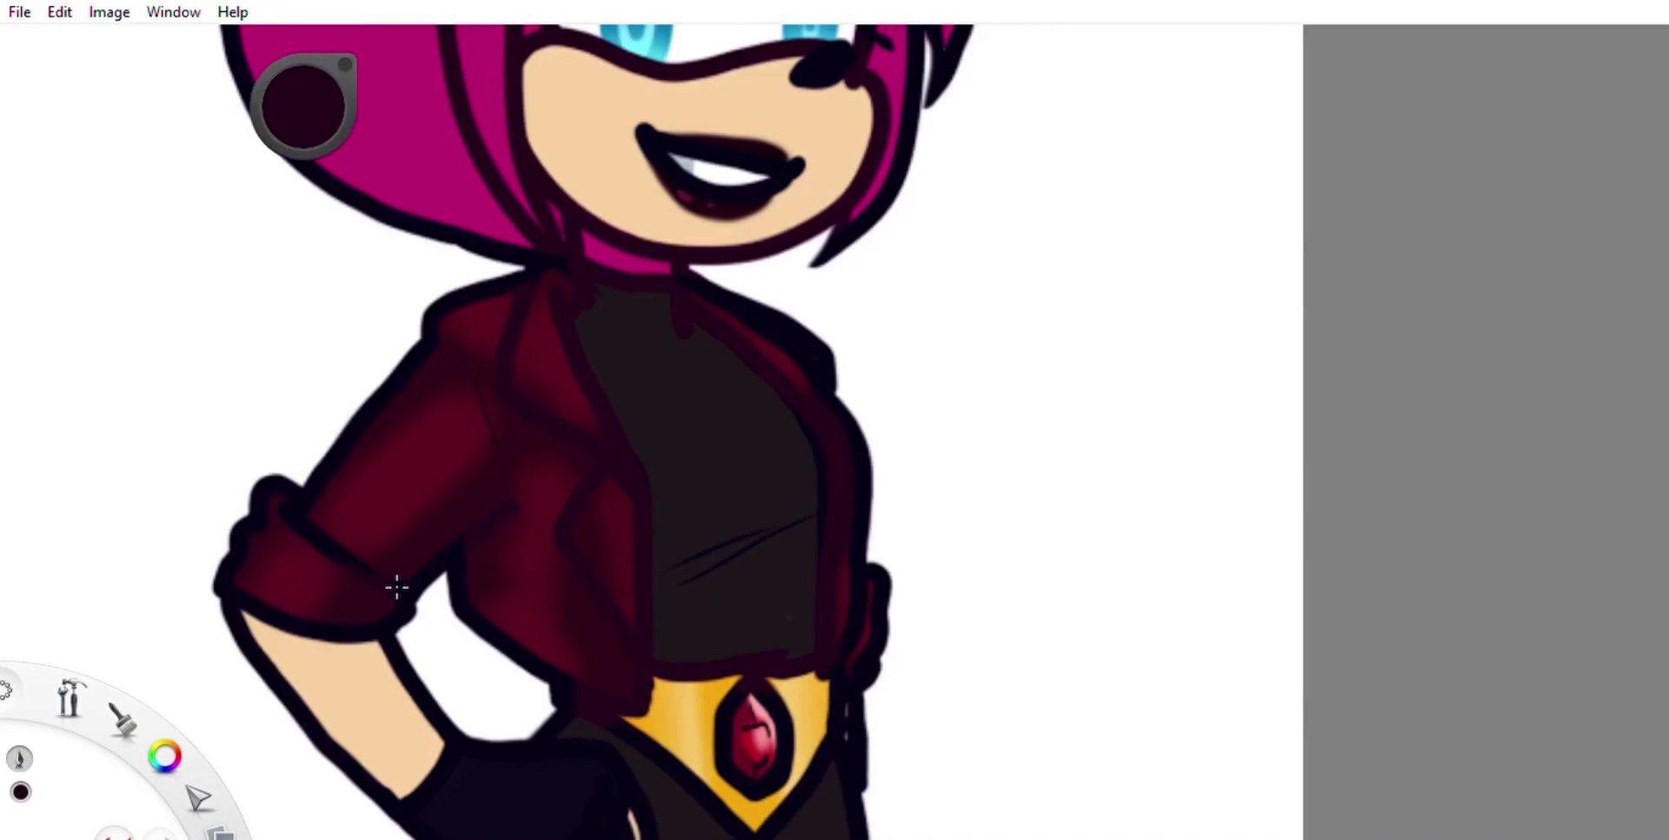
Step: Continue the dark maroon inner line art down the jacket, glove, belt, skirt, leggings and boots
{"action": "left_click_drag", "start_coordinate": [397, 588], "coordinate": [426, 233]}
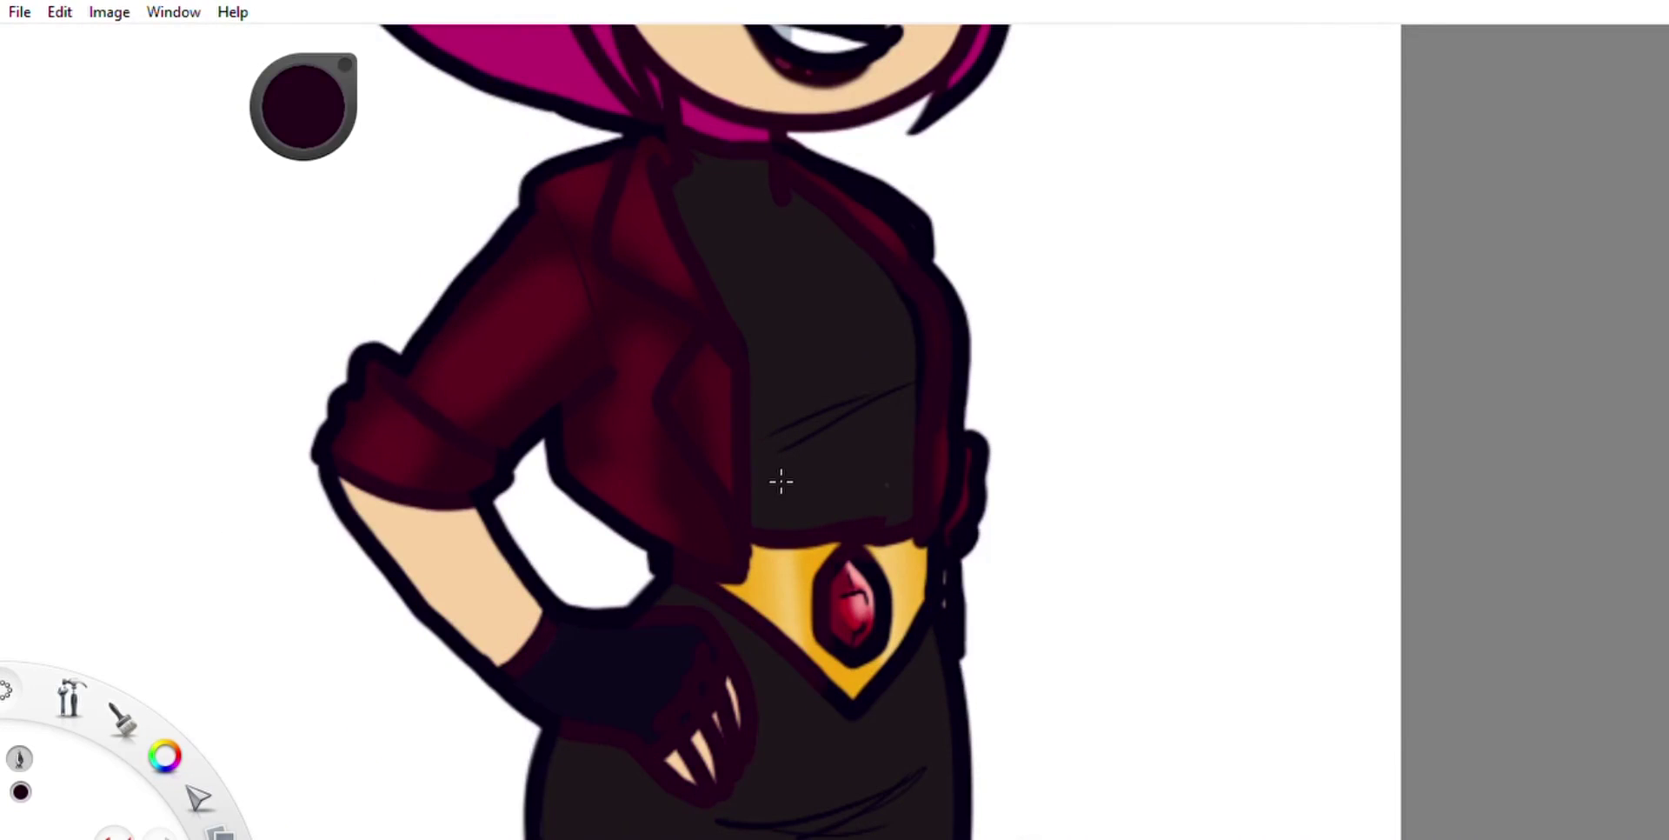
{"action": "mouse_move", "coordinate": [782, 481]}
{"action": "left_mouse_down"}
{"action": "mouse_move", "coordinate": [597, 361]}
{"action": "mouse_move", "coordinate": [637, 346]}
{"action": "left_mouse_up"}
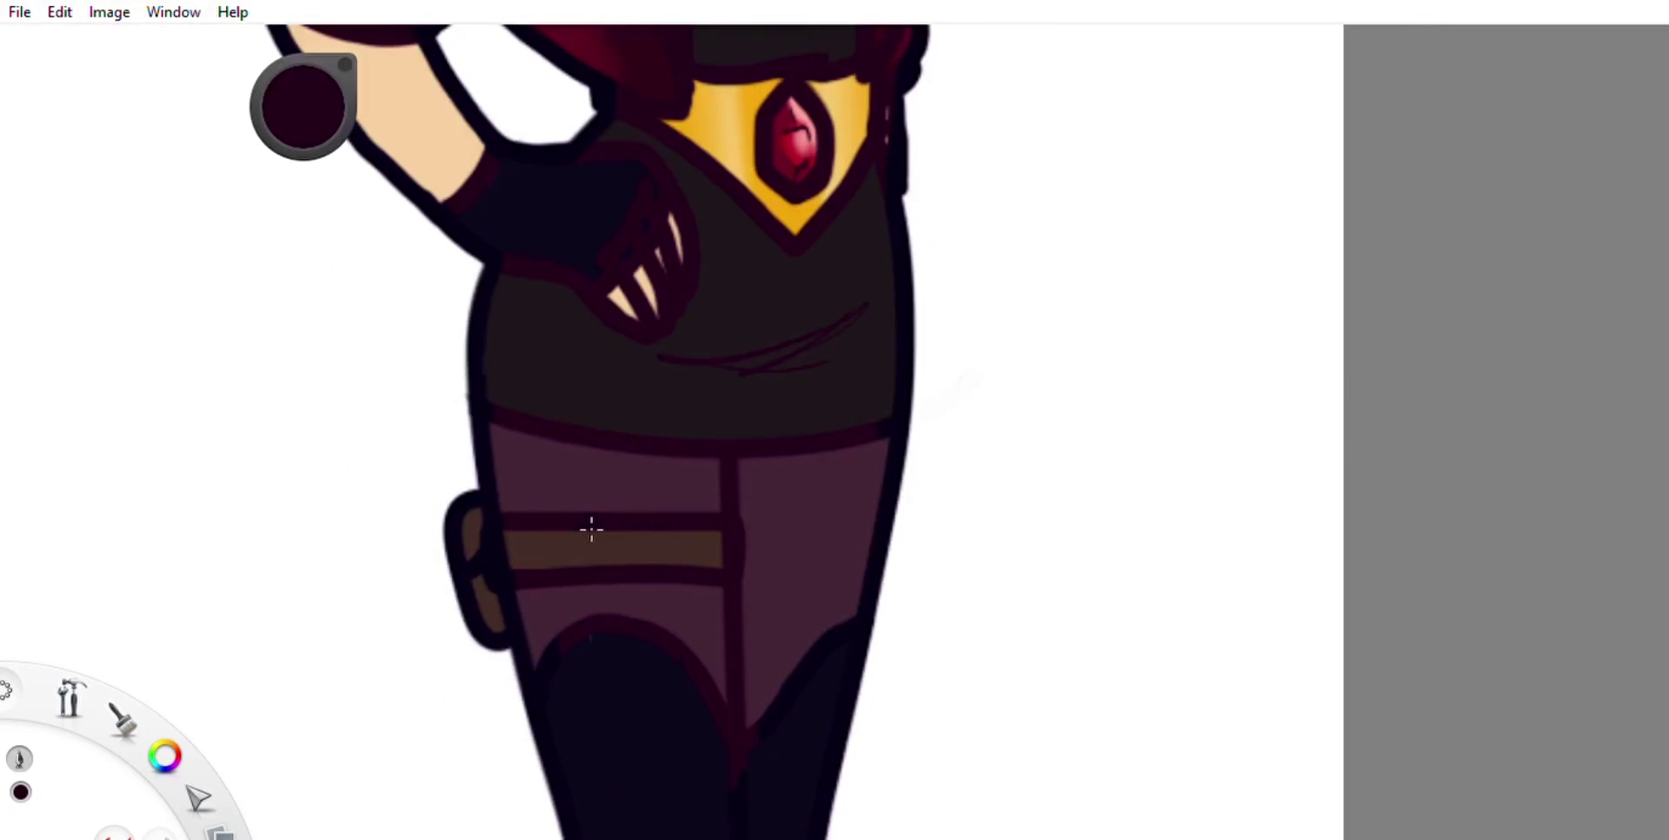
{"action": "left_click_drag", "start_coordinate": [838, 637], "coordinate": [503, 160]}
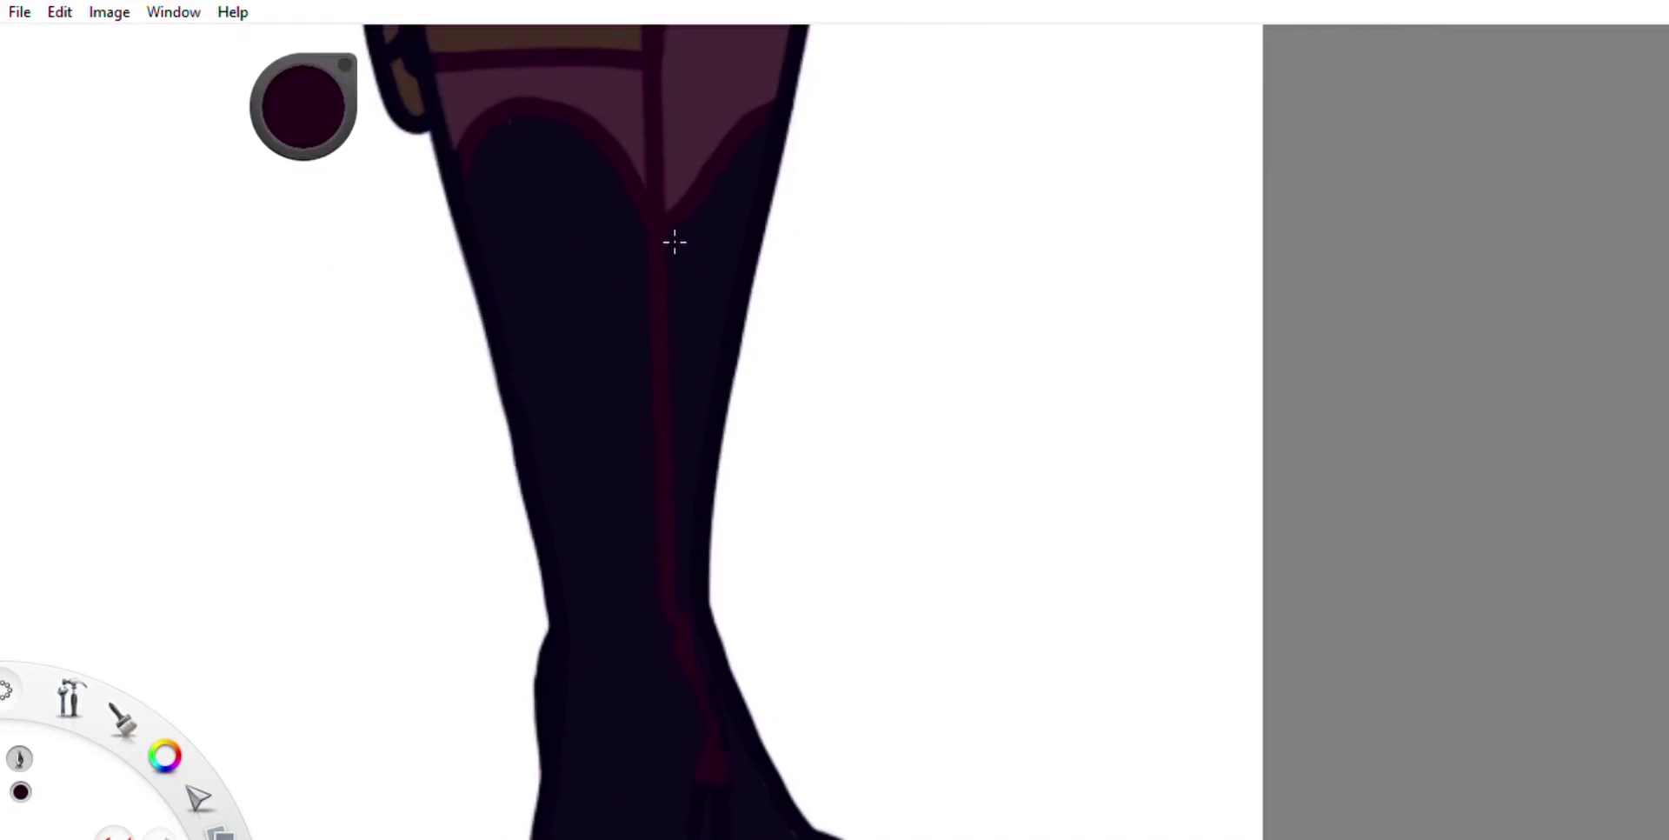
{"action": "left_click_drag", "start_coordinate": [675, 243], "coordinate": [536, 320]}
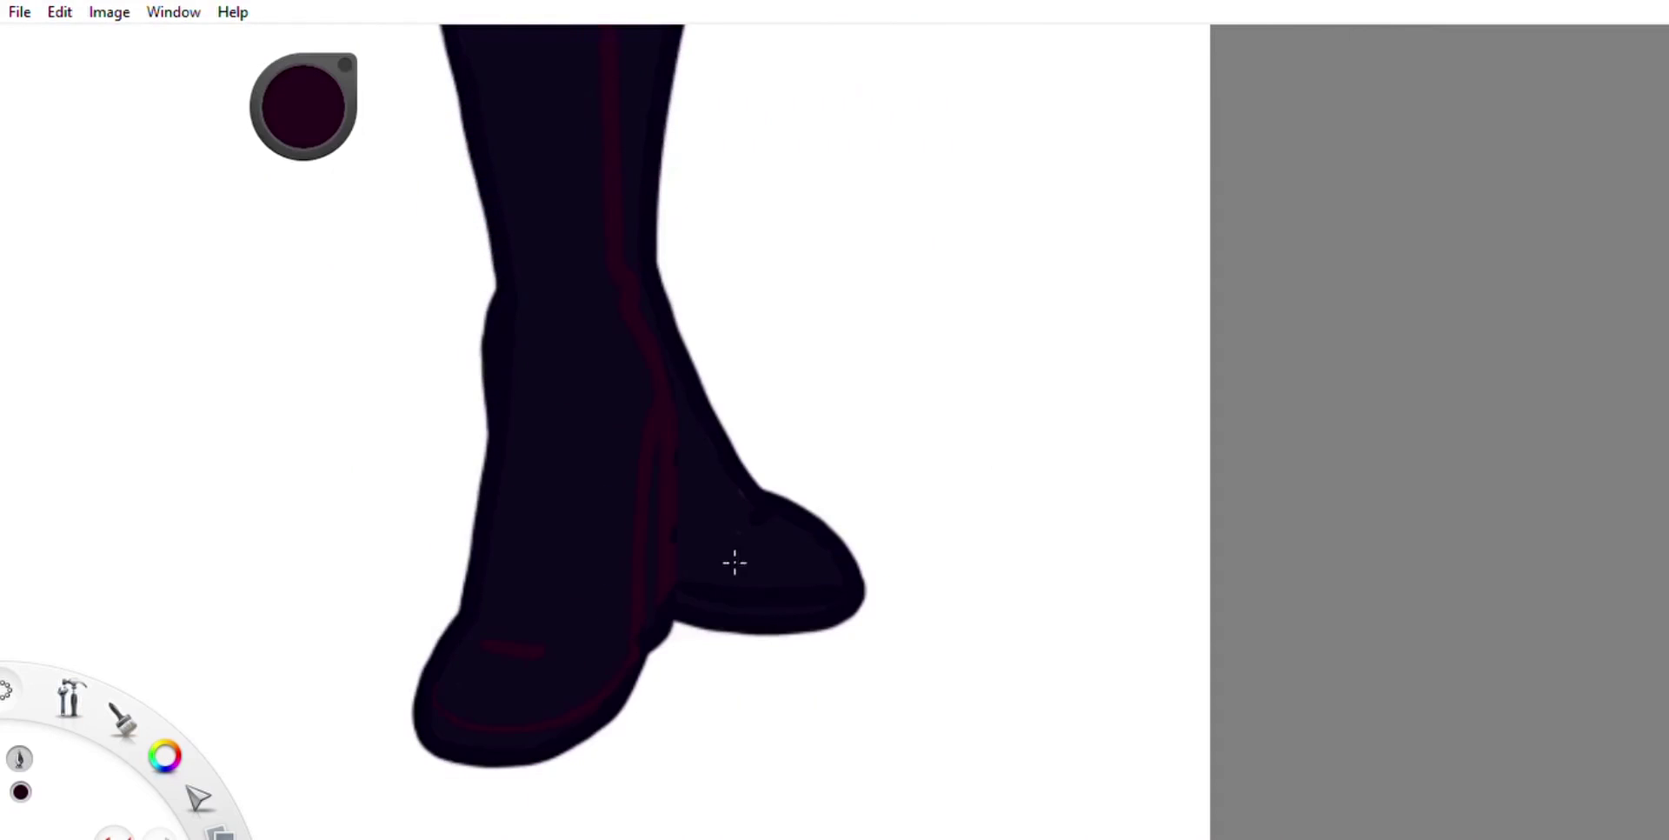
Step: Sample the first figure's charcoal top color and the dark maroon to touch up the second figure's top and skirt crease lines
{"action": "key", "text": "alt"}
{"action": "left_click_drag", "start_coordinate": [652, 420], "coordinate": [1140, 272]}
{"action": "mouse_move", "coordinate": [533, 116]}
{"action": "left_mouse_down"}
{"action": "mouse_move", "coordinate": [760, 106]}
{"action": "mouse_move", "coordinate": [794, 585]}
{"action": "mouse_move", "coordinate": [474, 98]}
{"action": "mouse_move", "coordinate": [510, 169]}
{"action": "mouse_move", "coordinate": [1281, 558]}
{"action": "left_mouse_up"}
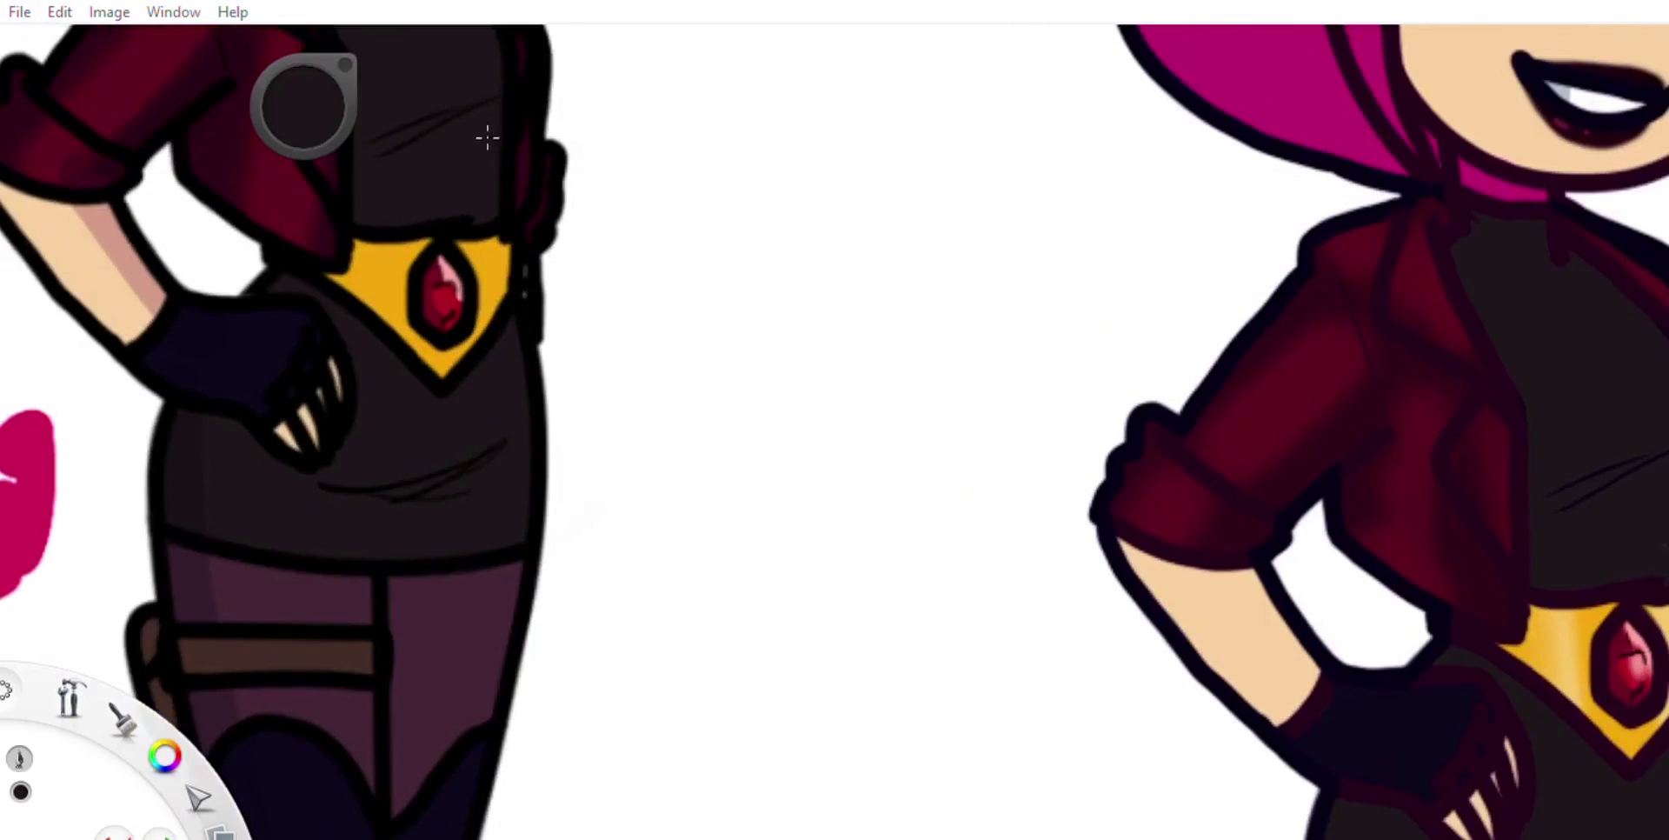
{"action": "left_click_drag", "start_coordinate": [488, 137], "coordinate": [785, 256]}
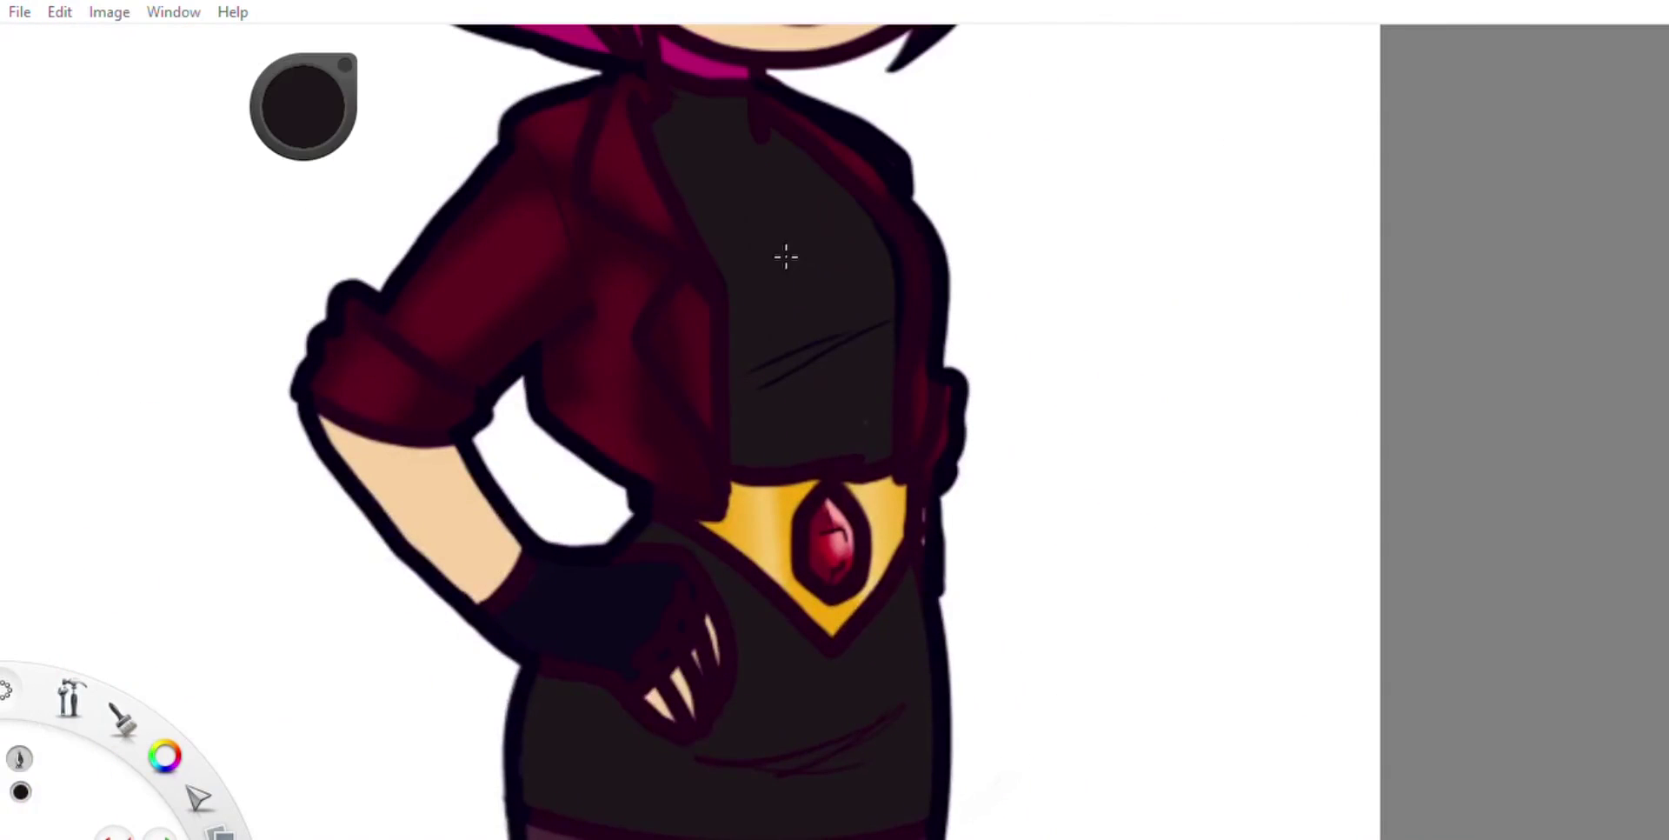
{"action": "left_click", "coordinate": [633, 428], "text": "alt"}
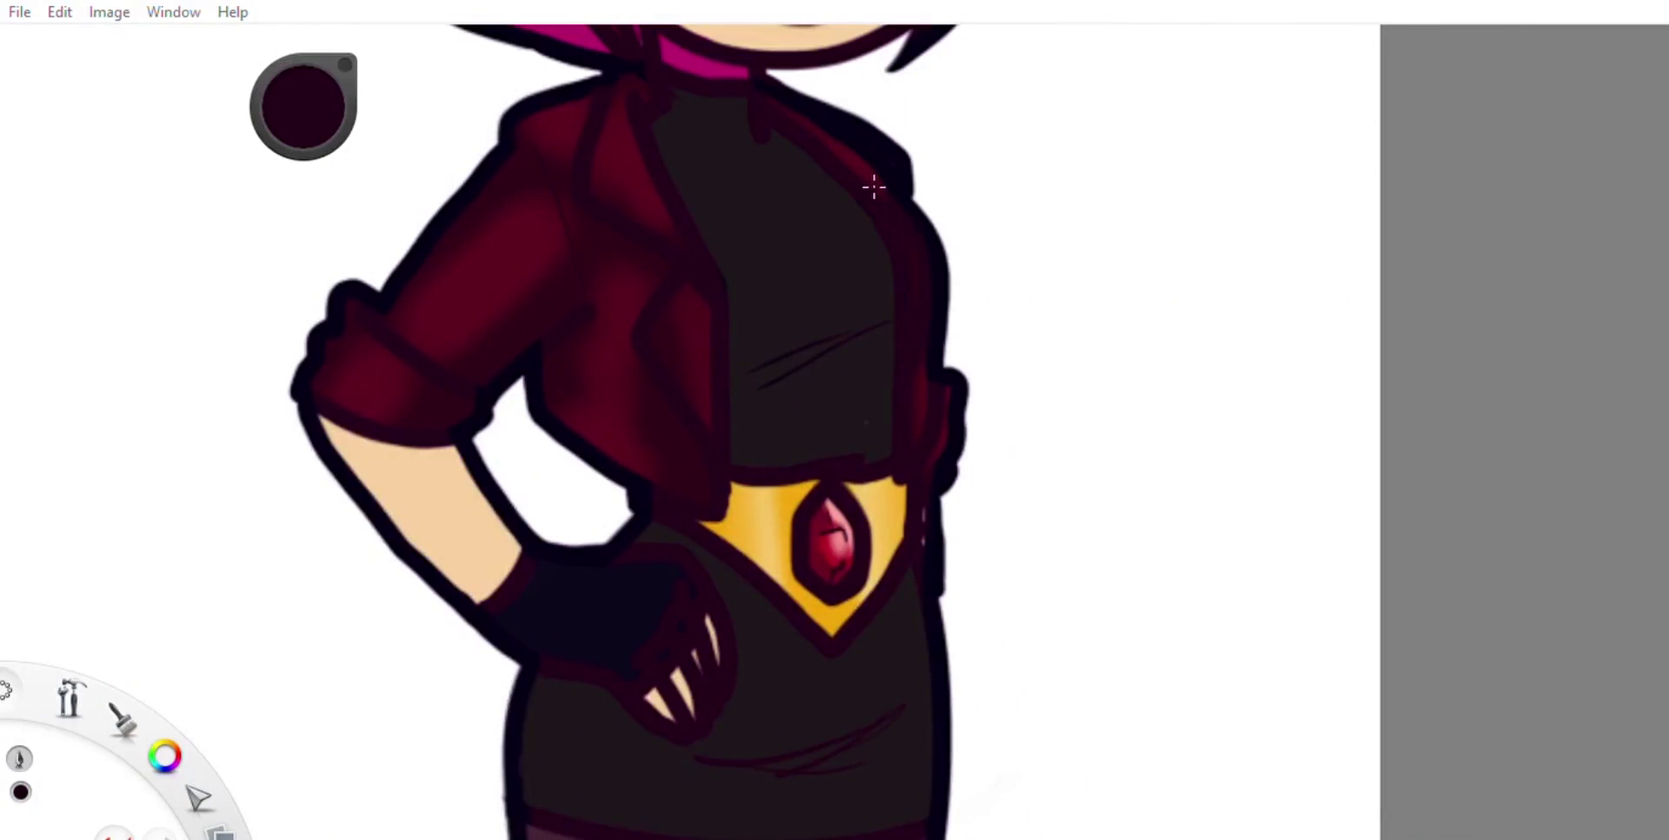
{"action": "left_click_drag", "start_coordinate": [677, 461], "coordinate": [556, 373]}
{"action": "left_click", "coordinate": [577, 298], "text": "alt"}
Step: Select the second figure's silhouette, leaving the white gap between the bent arm and the body out of the selection
{"action": "scroll", "coordinate": [561, 126], "scroll_direction": "down", "scroll_amount": 3}
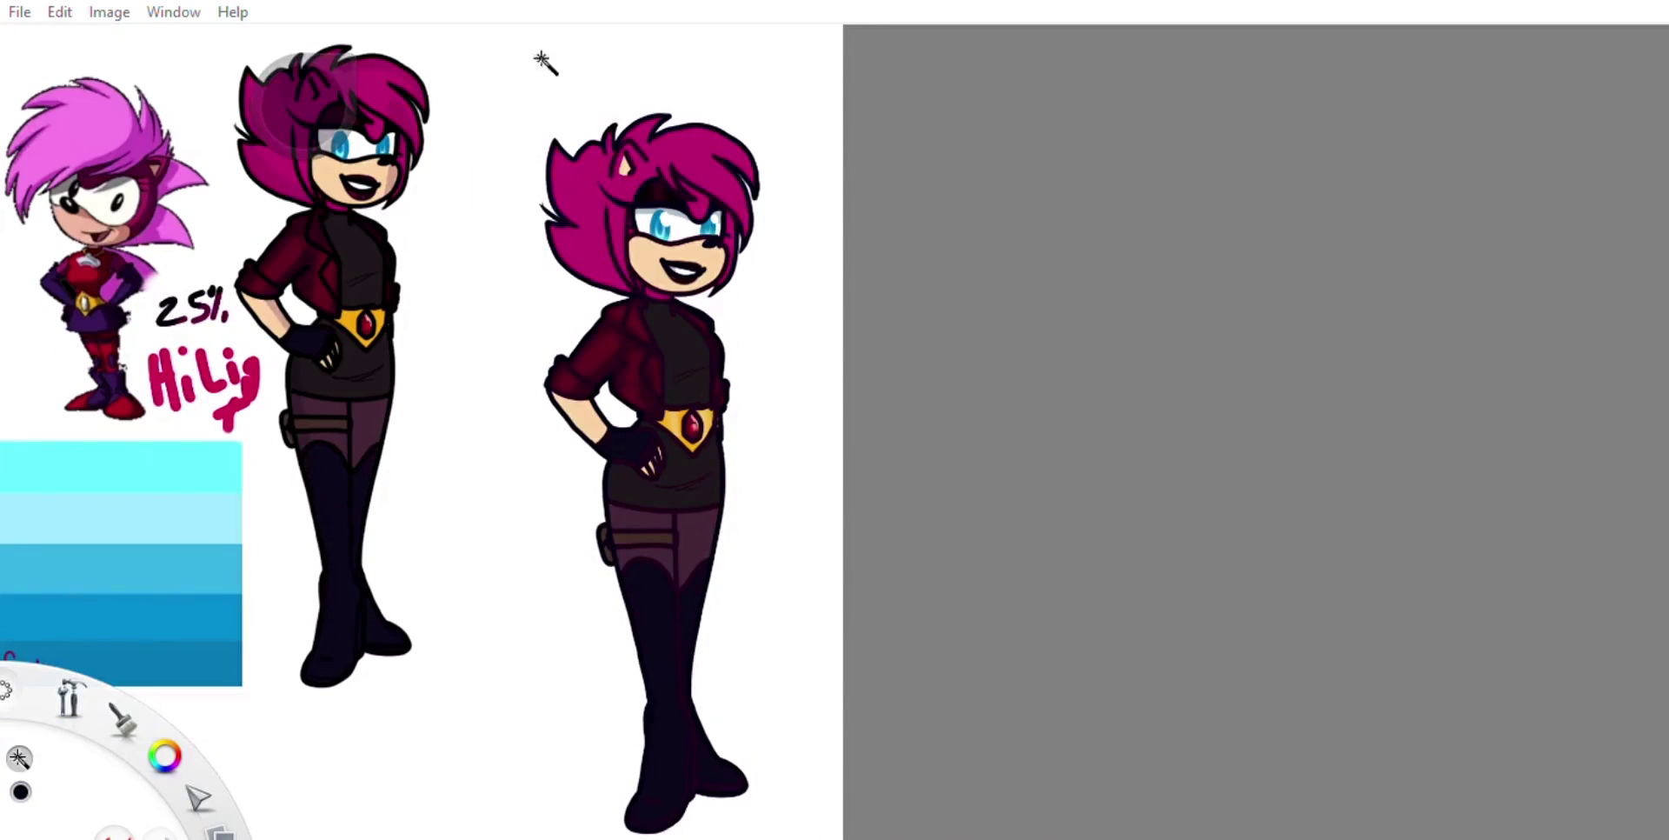
{"action": "mouse_move", "coordinate": [530, 373]}
{"action": "left_mouse_down"}
{"action": "mouse_move", "coordinate": [1467, 119]}
{"action": "mouse_move", "coordinate": [347, 373]}
{"action": "mouse_move", "coordinate": [231, 122]}
{"action": "left_mouse_up"}
{"action": "key", "text": "space"}
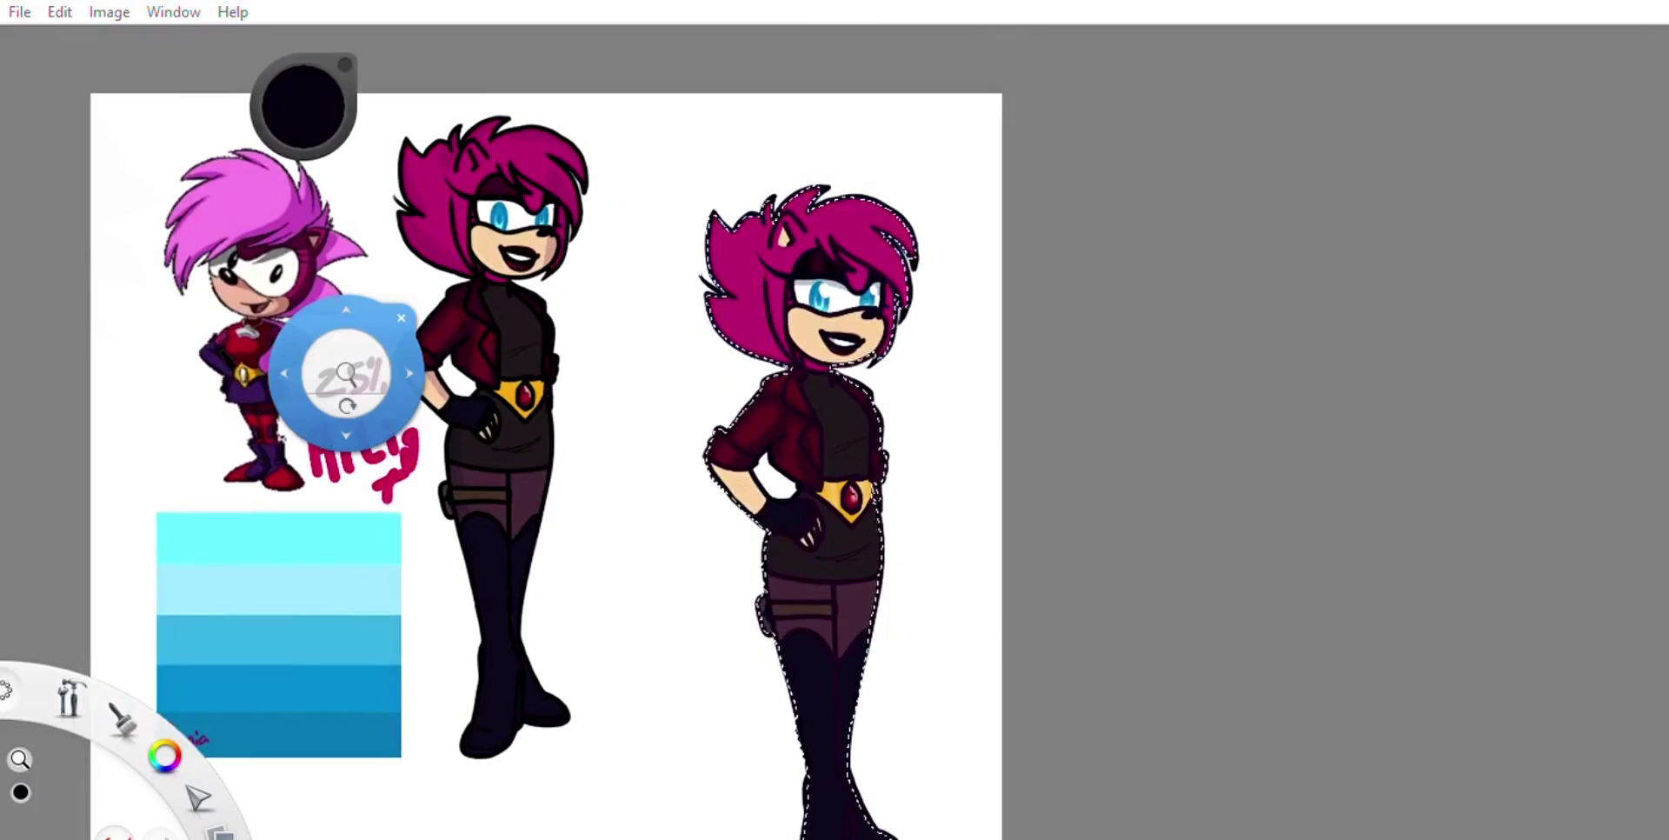
{"action": "left_click_drag", "start_coordinate": [346, 373], "coordinate": [783, 473]}
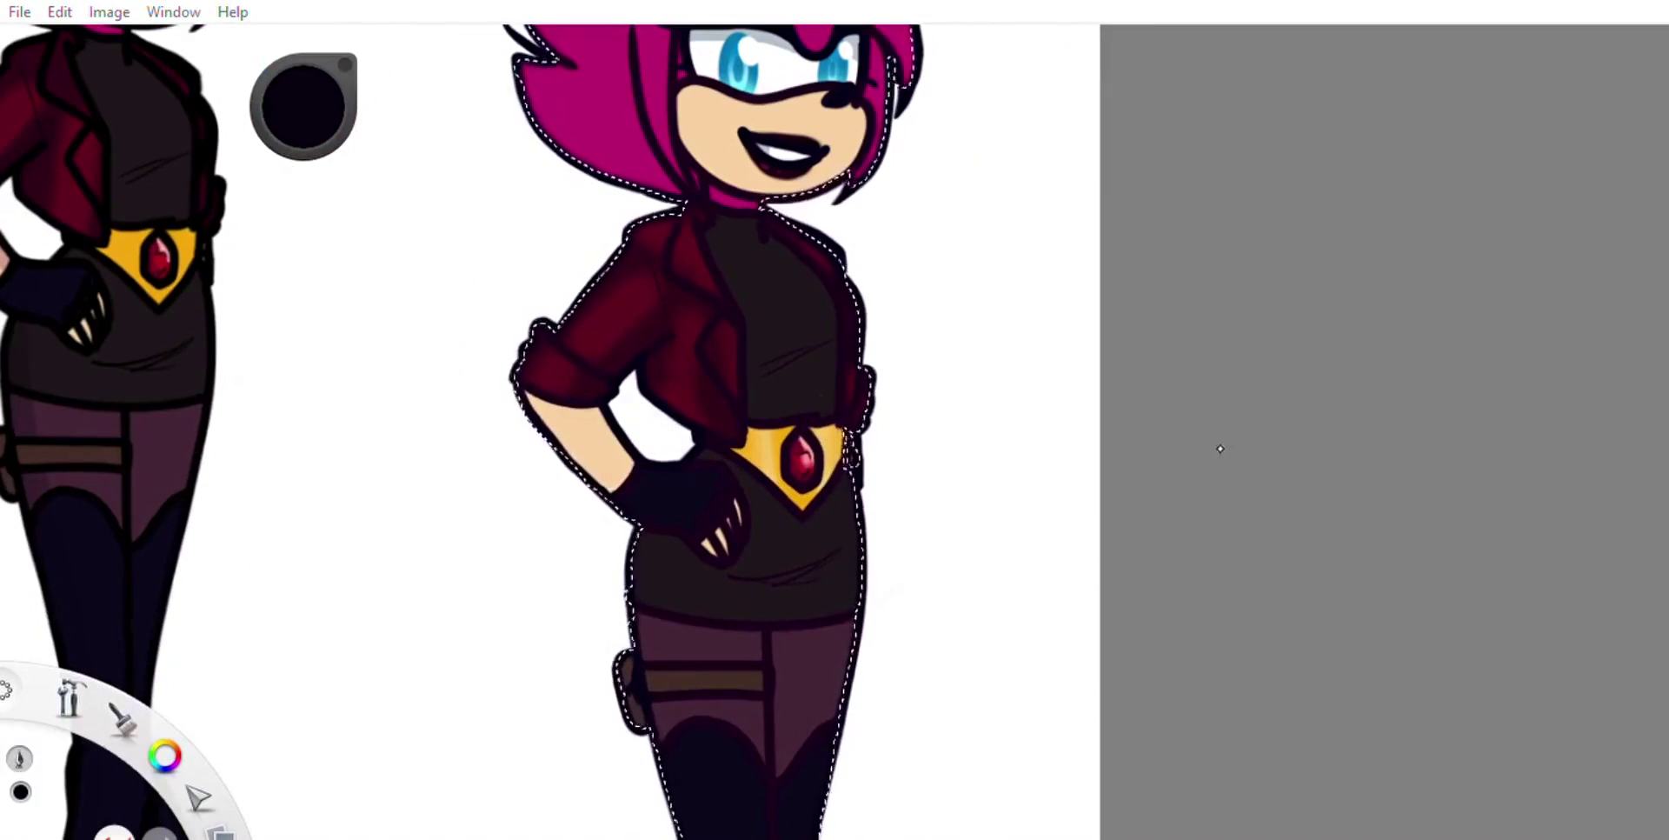
{"action": "left_click", "coordinate": [659, 435]}
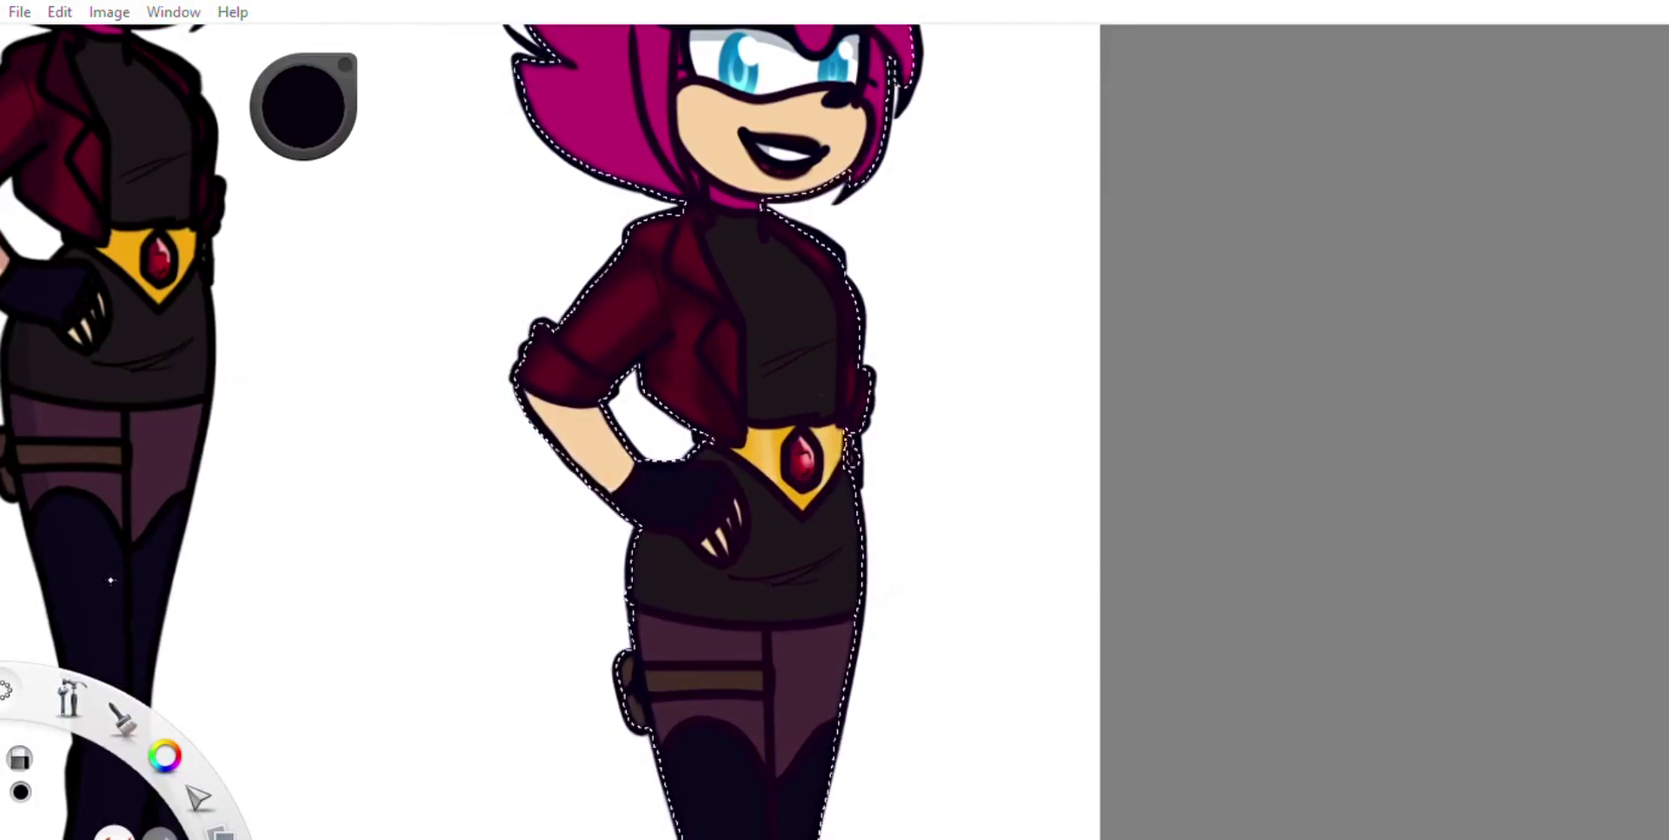
Step: Shade the second figure's top, belt, skirt, leggings and holster with faint dark navy, cleaning up the shadow edges with the eraser
{"action": "key", "text": "b"}
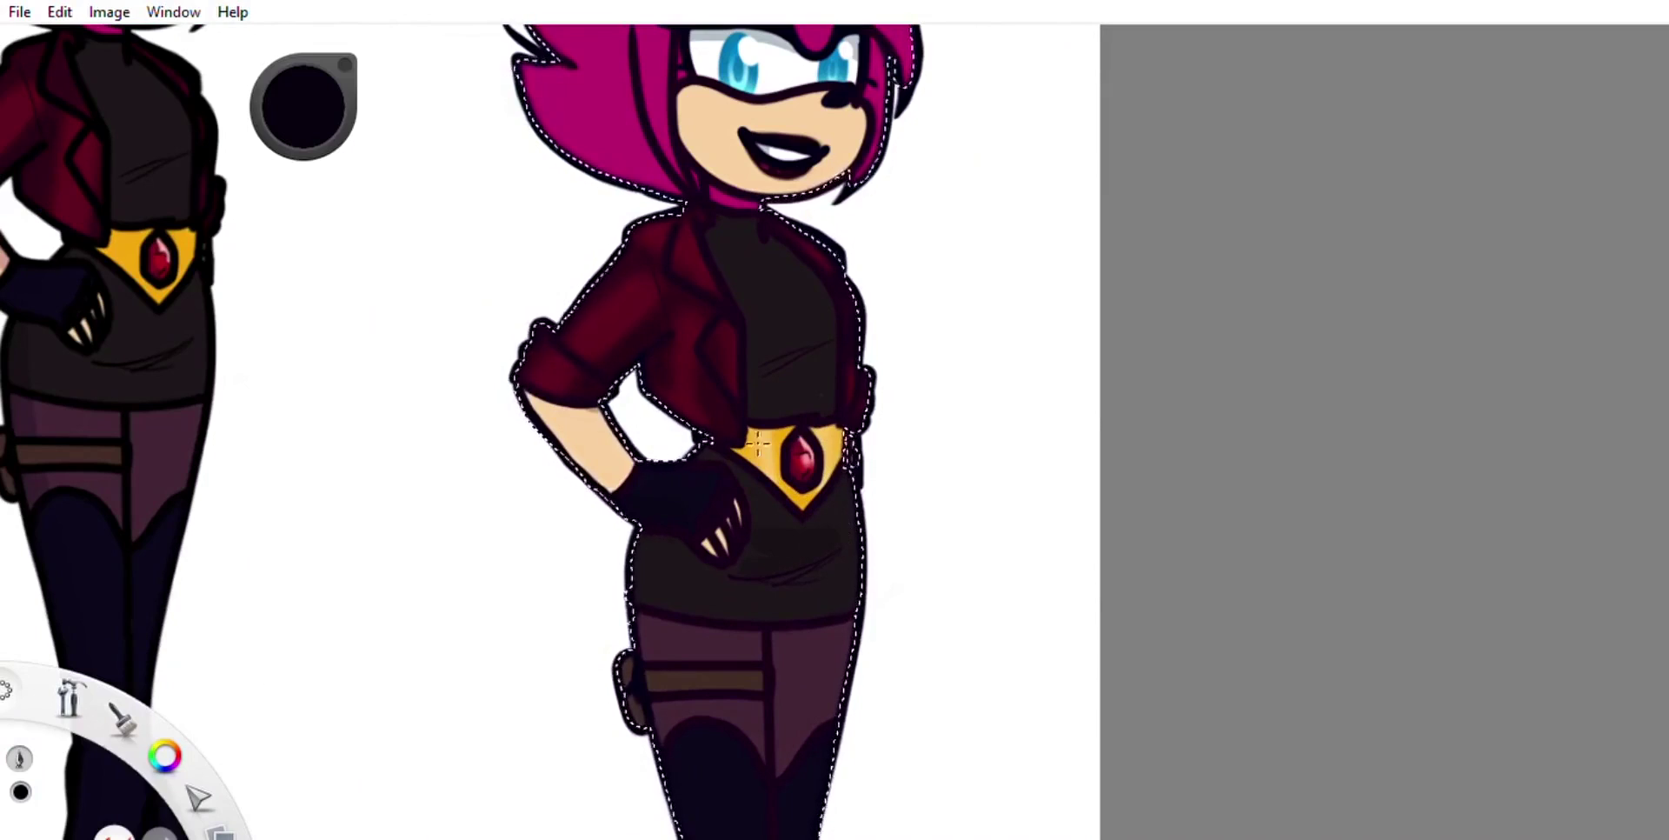
{"action": "left_click_drag", "start_coordinate": [757, 443], "coordinate": [927, 488]}
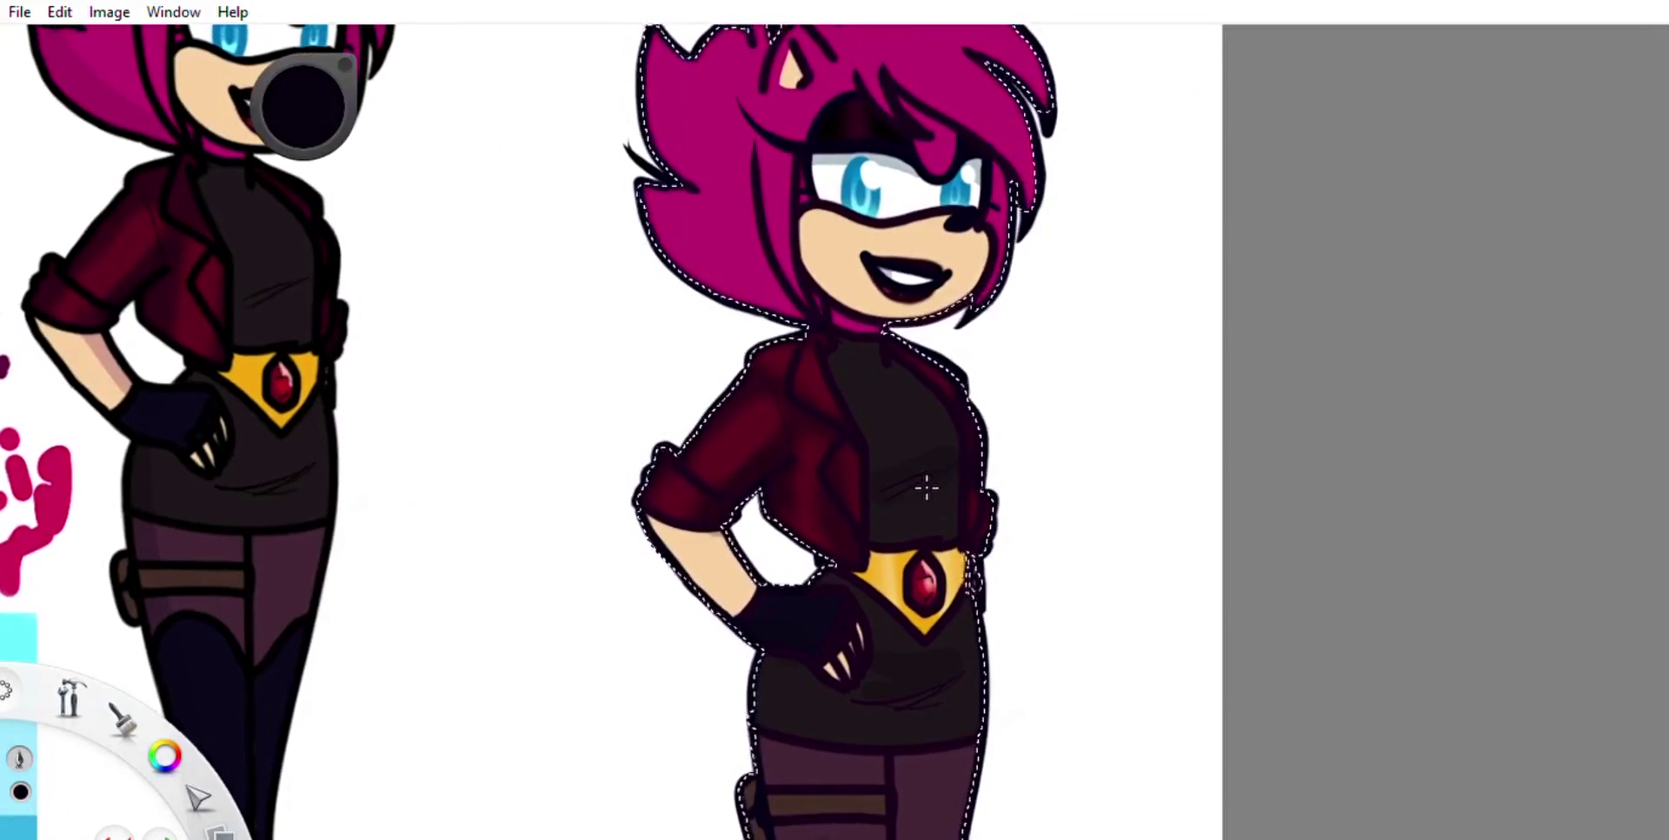
{"action": "left_click_drag", "start_coordinate": [581, 89], "coordinate": [640, 387]}
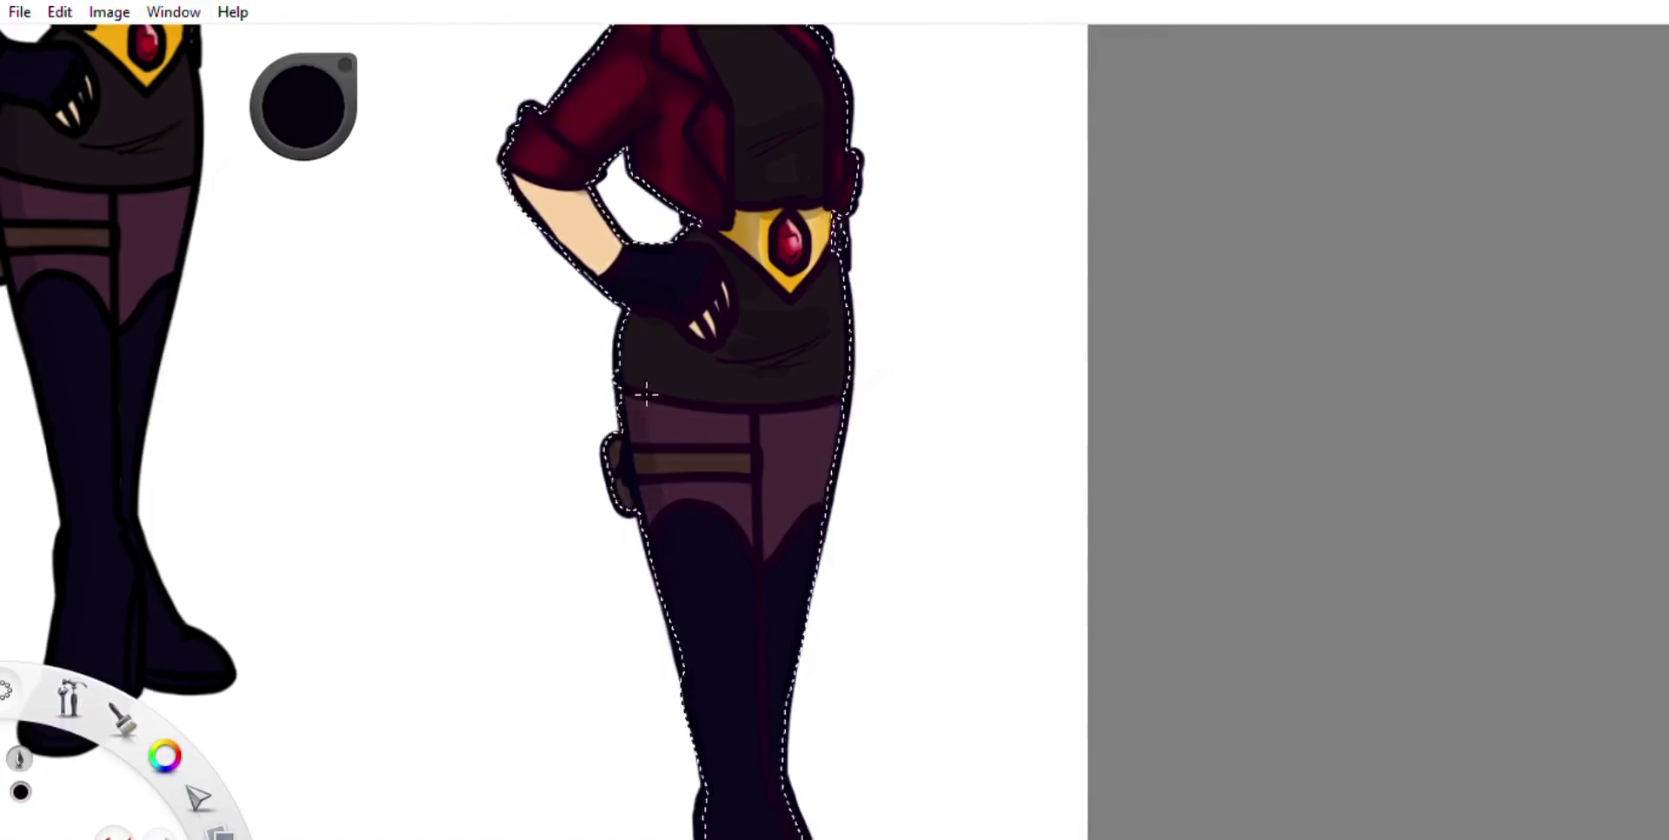
{"action": "key", "text": "e"}
{"action": "left_click_drag", "start_coordinate": [812, 395], "coordinate": [789, 581]}
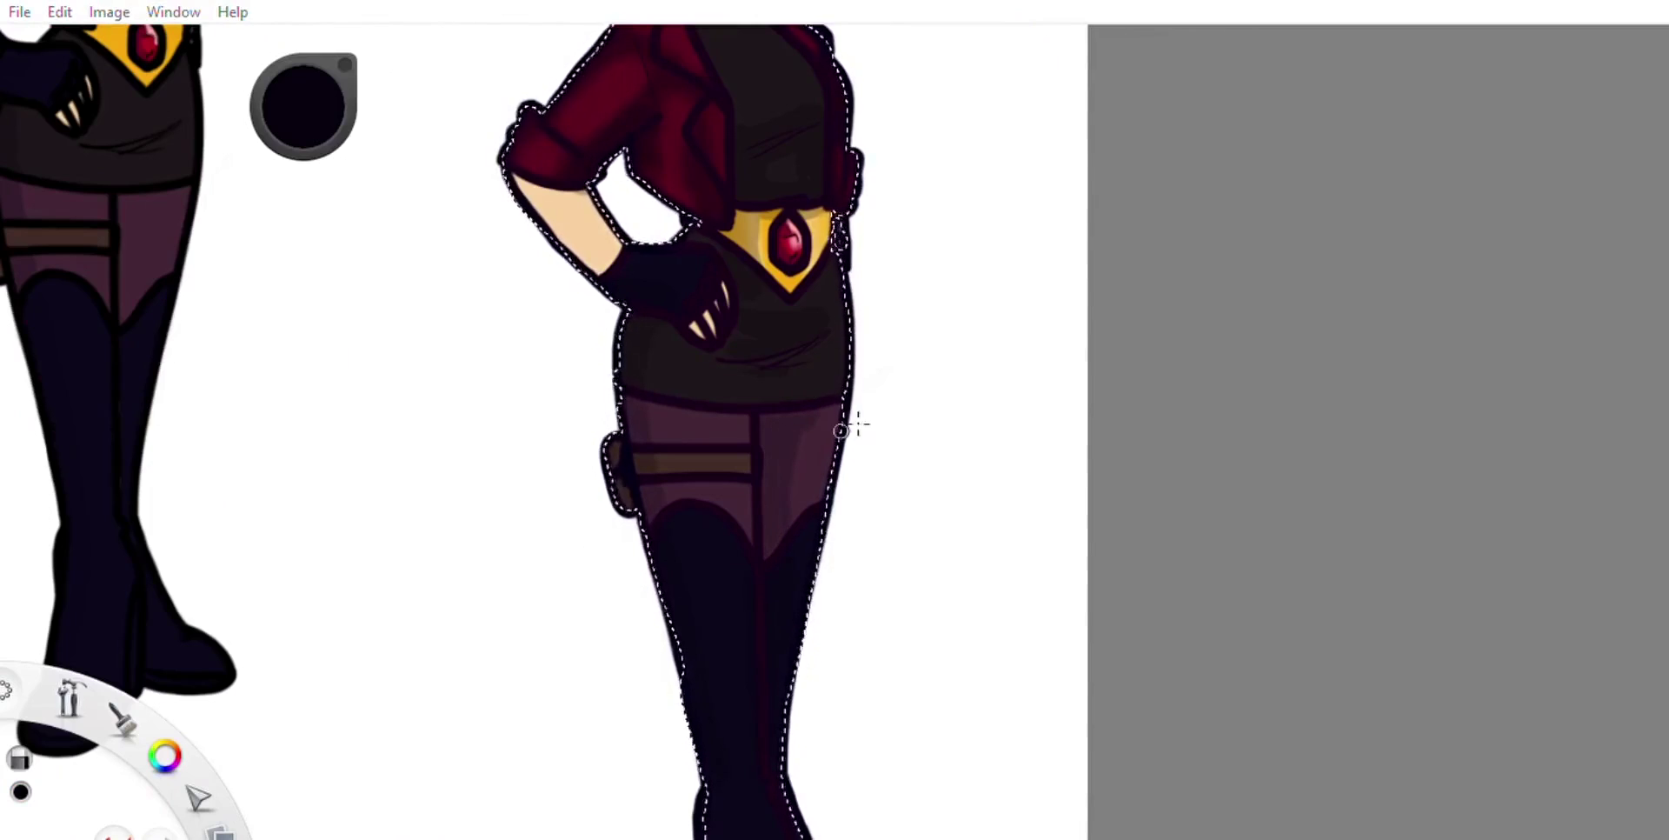
{"action": "key", "text": "e"}
{"action": "left_click_drag", "start_coordinate": [776, 722], "coordinate": [690, 432]}
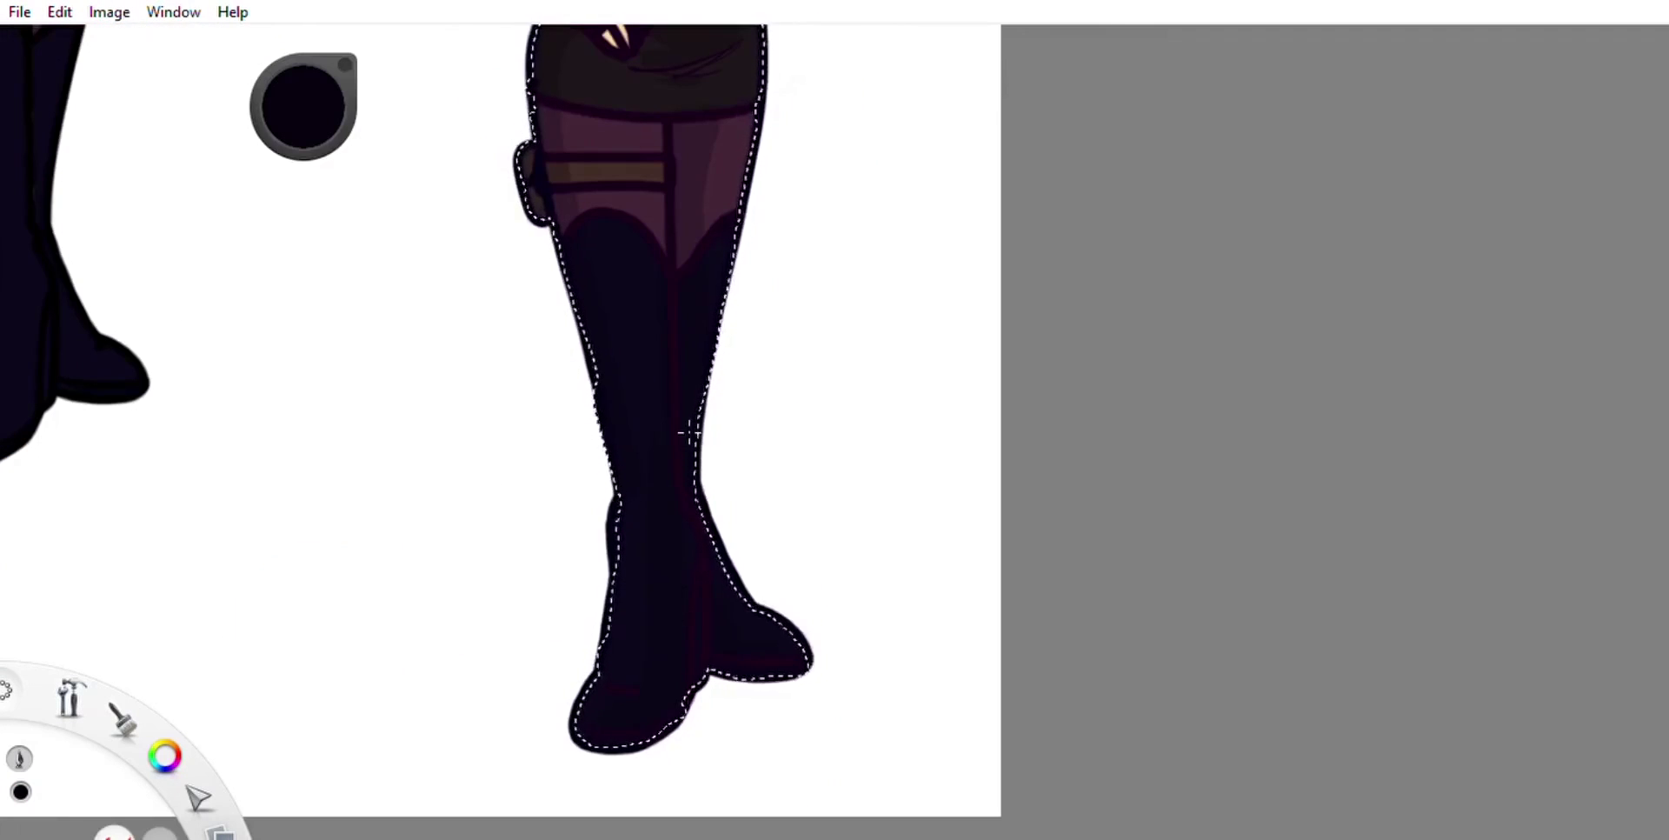
Step: Shade the sides of the second figure's face, and paint dark magenta shadows on the hair, refining them with the eraser
{"action": "key", "text": "space"}
{"action": "left_click_drag", "start_coordinate": [547, 149], "coordinate": [615, 546]}
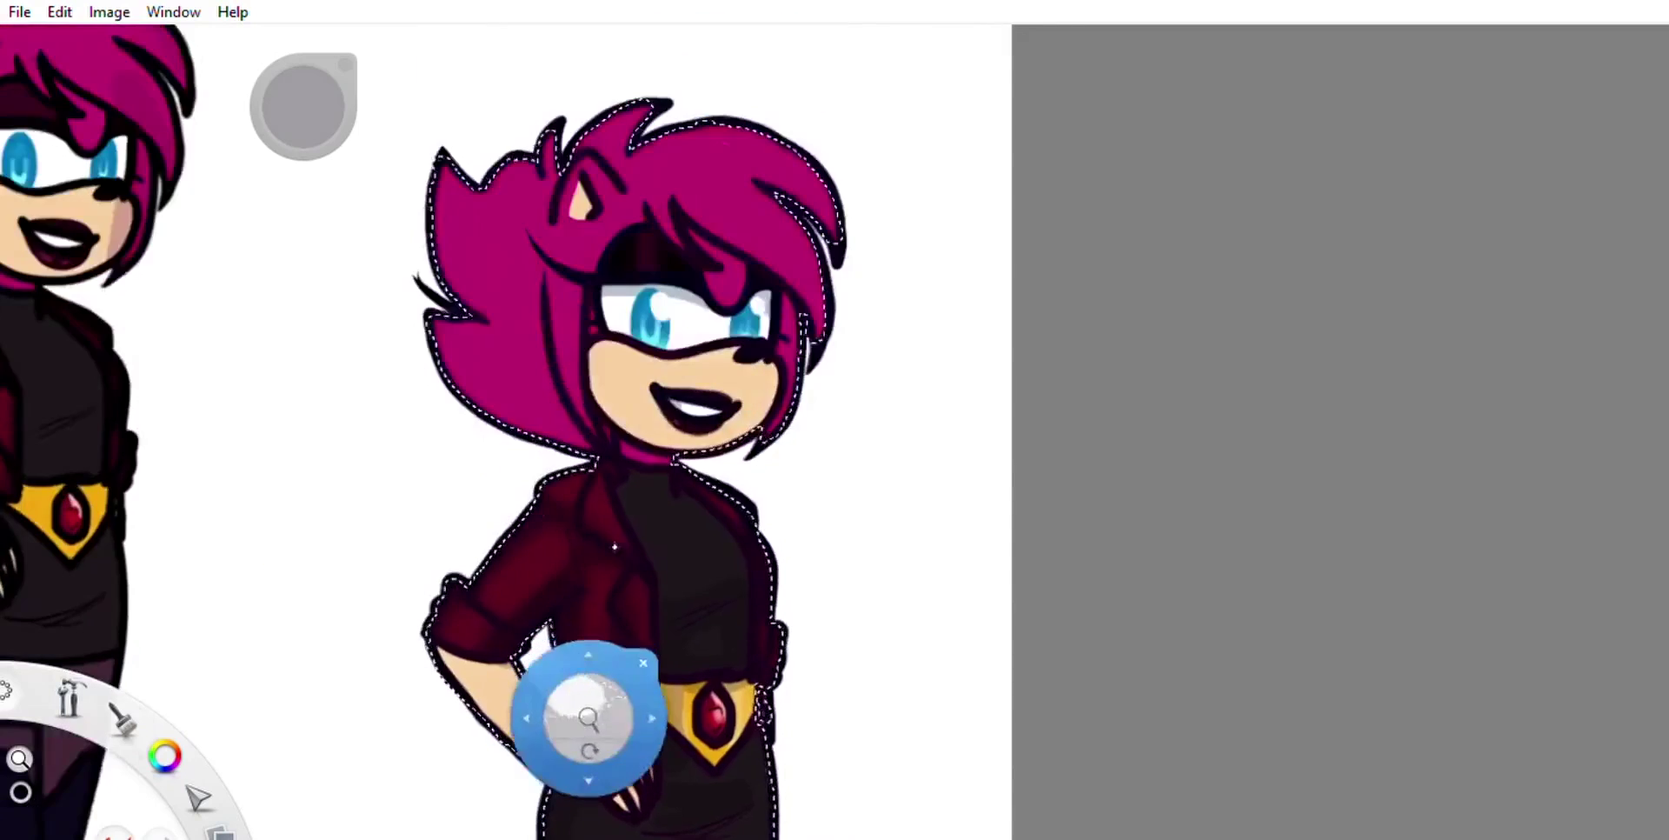
{"action": "scroll", "coordinate": [614, 546], "scroll_direction": "down", "scroll_amount": 5}
{"action": "scroll", "coordinate": [644, 365], "scroll_direction": "up", "scroll_amount": 5}
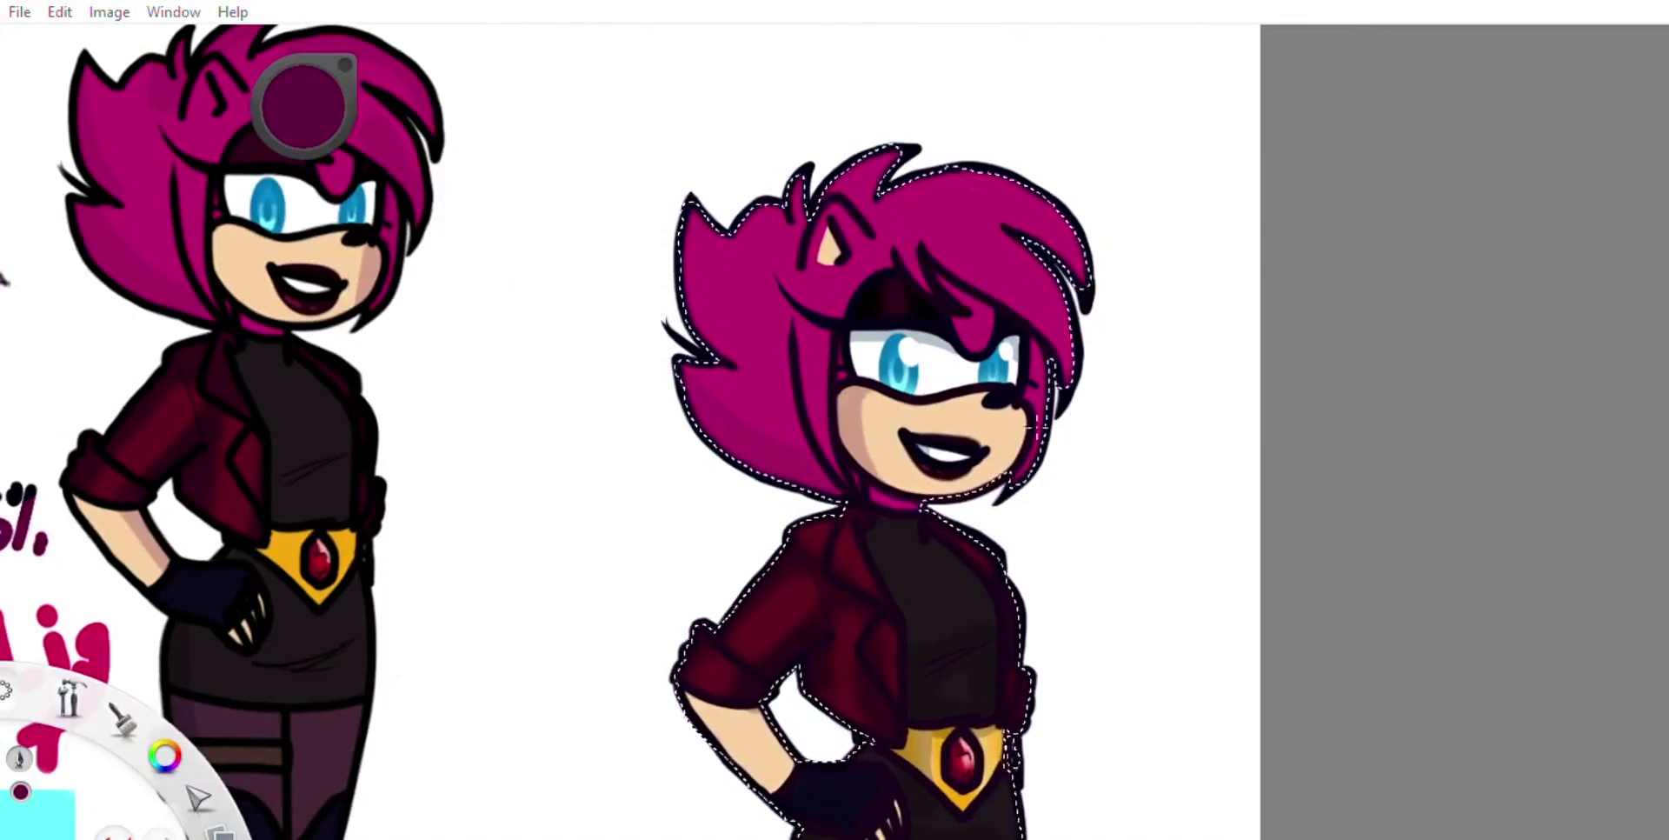
{"action": "left_click_drag", "start_coordinate": [1034, 205], "coordinate": [991, 279]}
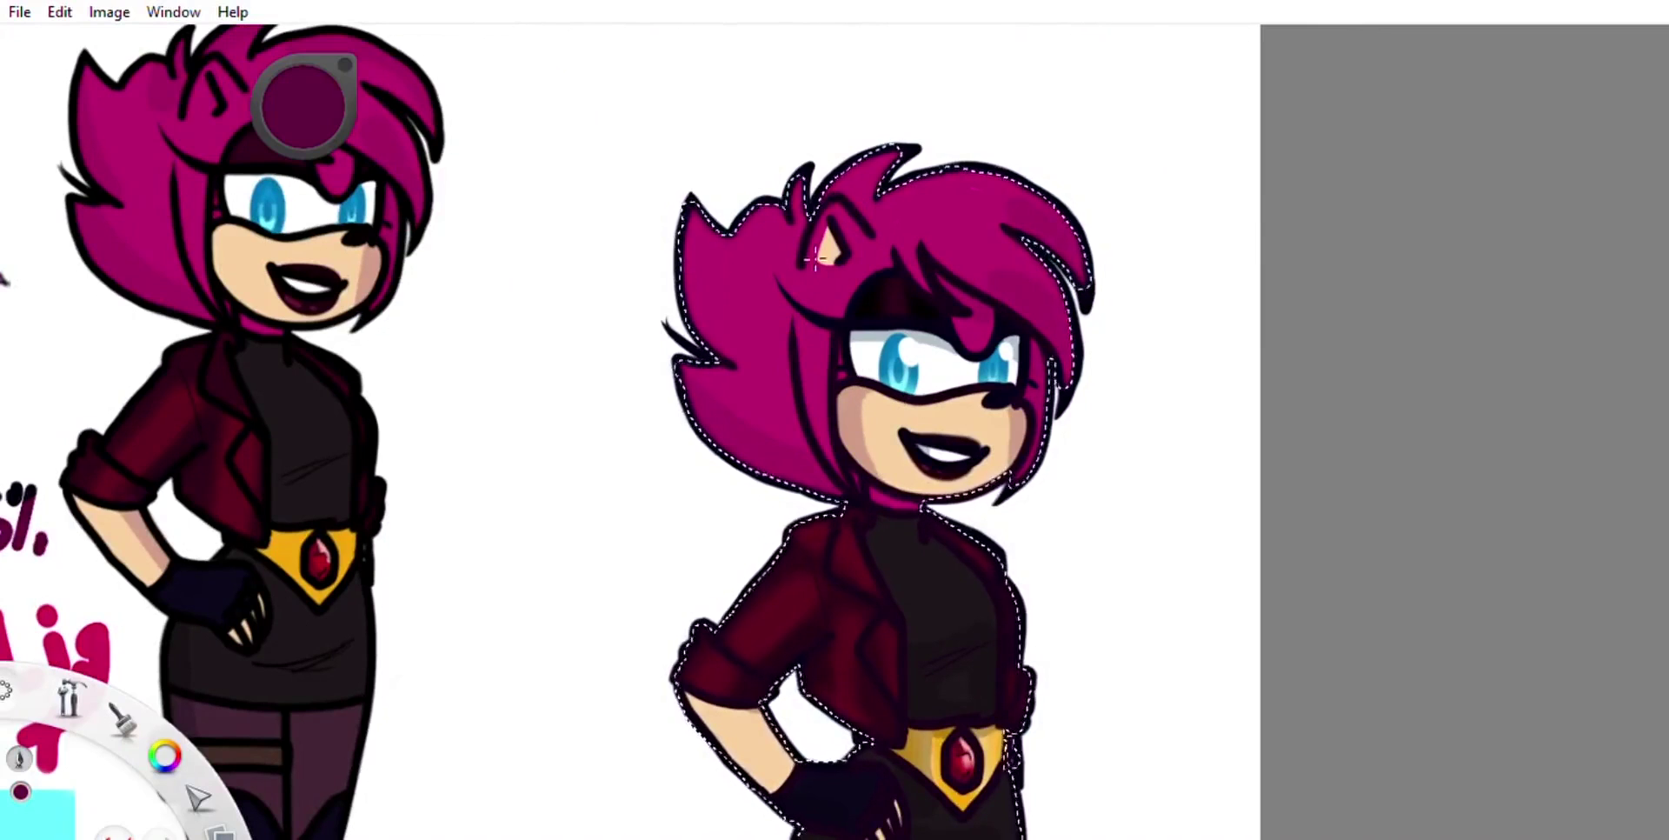
{"action": "key", "text": "e"}
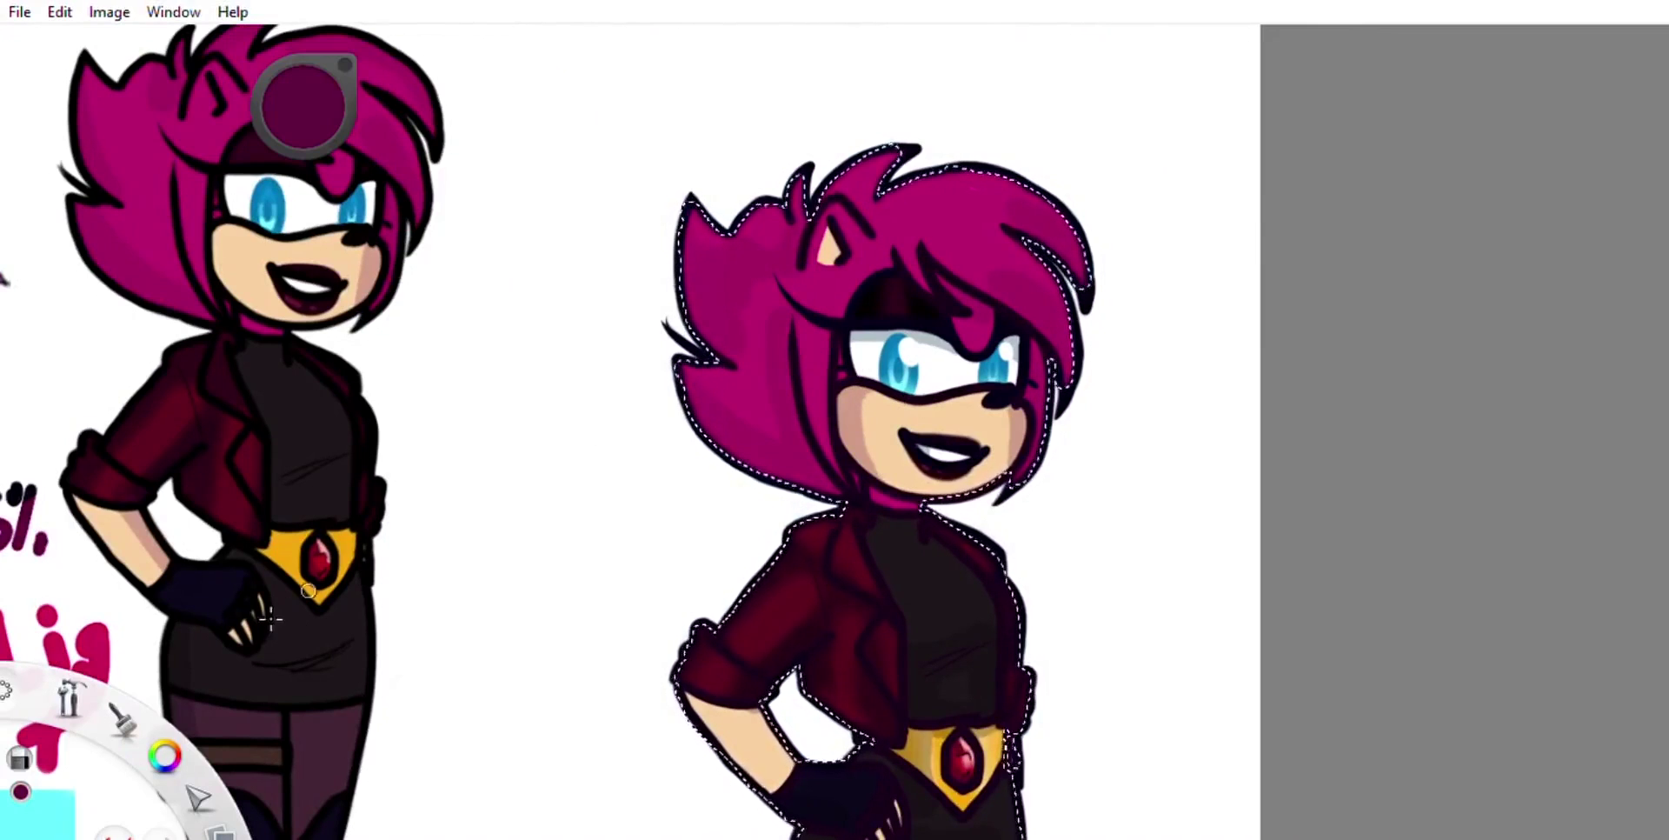
Step: Shade the inner edge of the second figure's bare forearm and the side of the belt, tidying the shadows with the eraser
{"action": "scroll", "coordinate": [692, 398], "scroll_direction": "down", "scroll_amount": 2}
{"action": "key", "text": "space"}
{"action": "left_click_drag", "start_coordinate": [684, 199], "coordinate": [501, 52]}
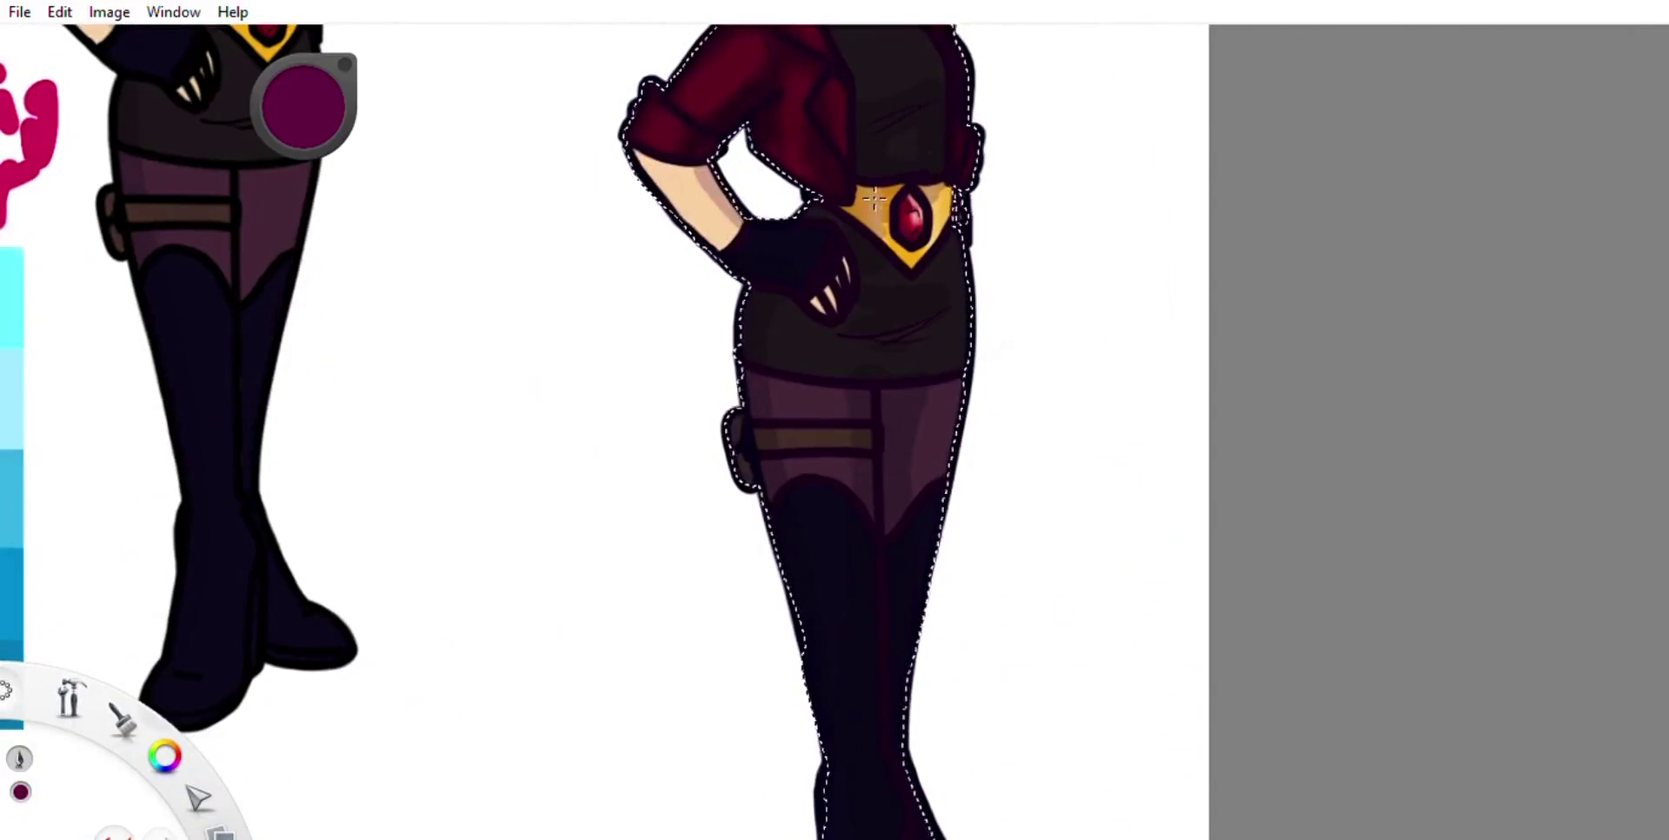
{"action": "key", "text": "e"}
{"action": "scroll", "coordinate": [690, 399], "scroll_direction": "up", "scroll_amount": 2}
{"action": "key", "text": "space"}
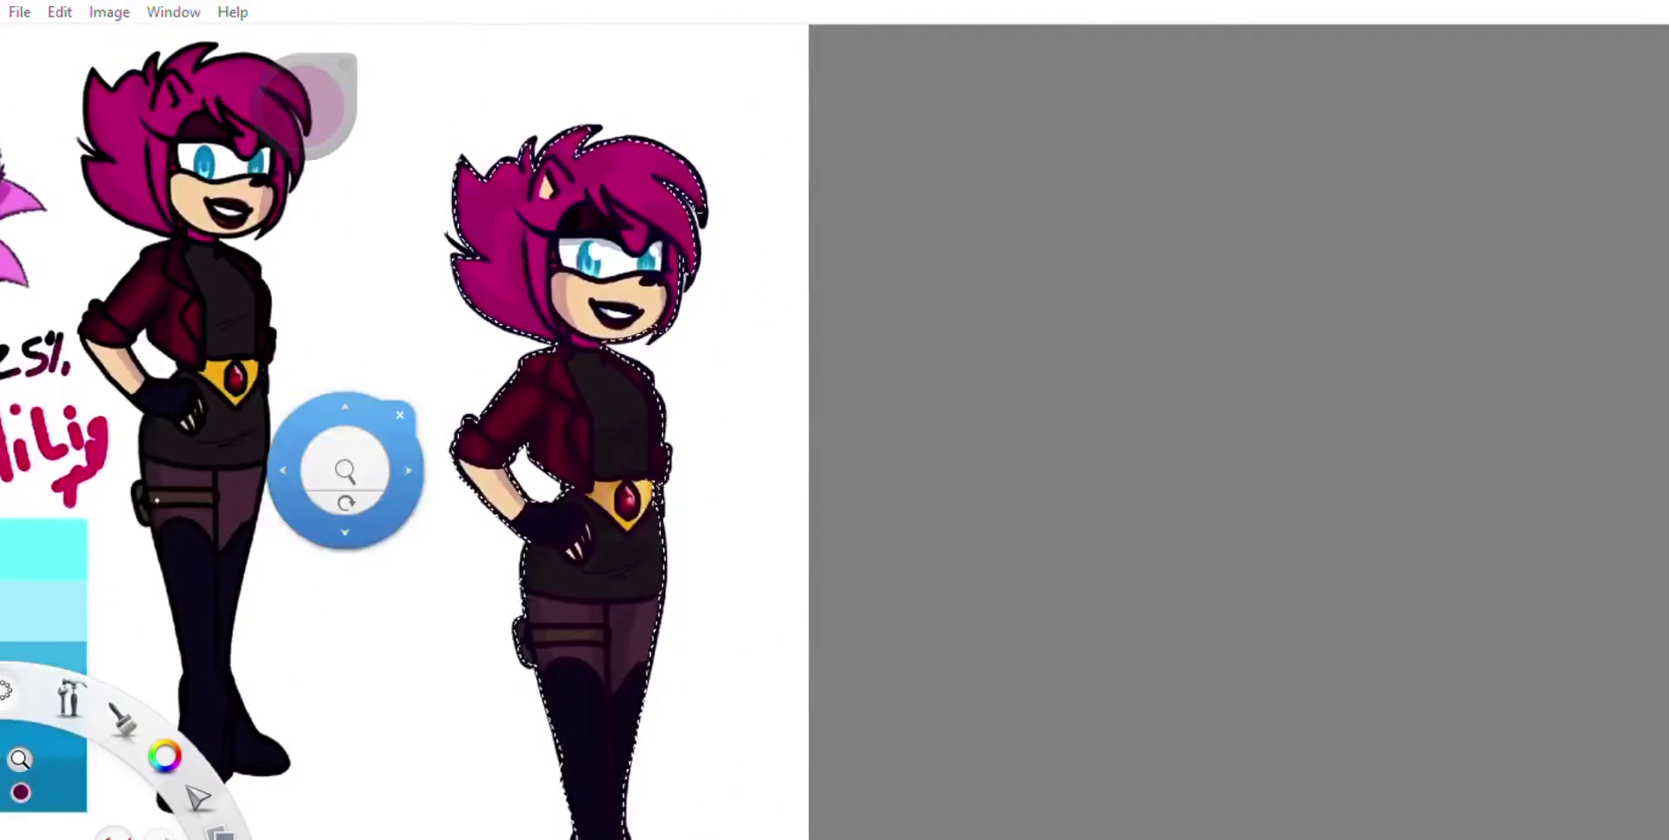
Step: Choose a light pinkish red and paint zigzag highlights on the second figure's jacket sleeve and rolled cuff
{"action": "scroll", "coordinate": [126, 375], "scroll_direction": "up", "scroll_amount": 3}
{"action": "left_click", "coordinate": [1025, 368], "text": "alt"}
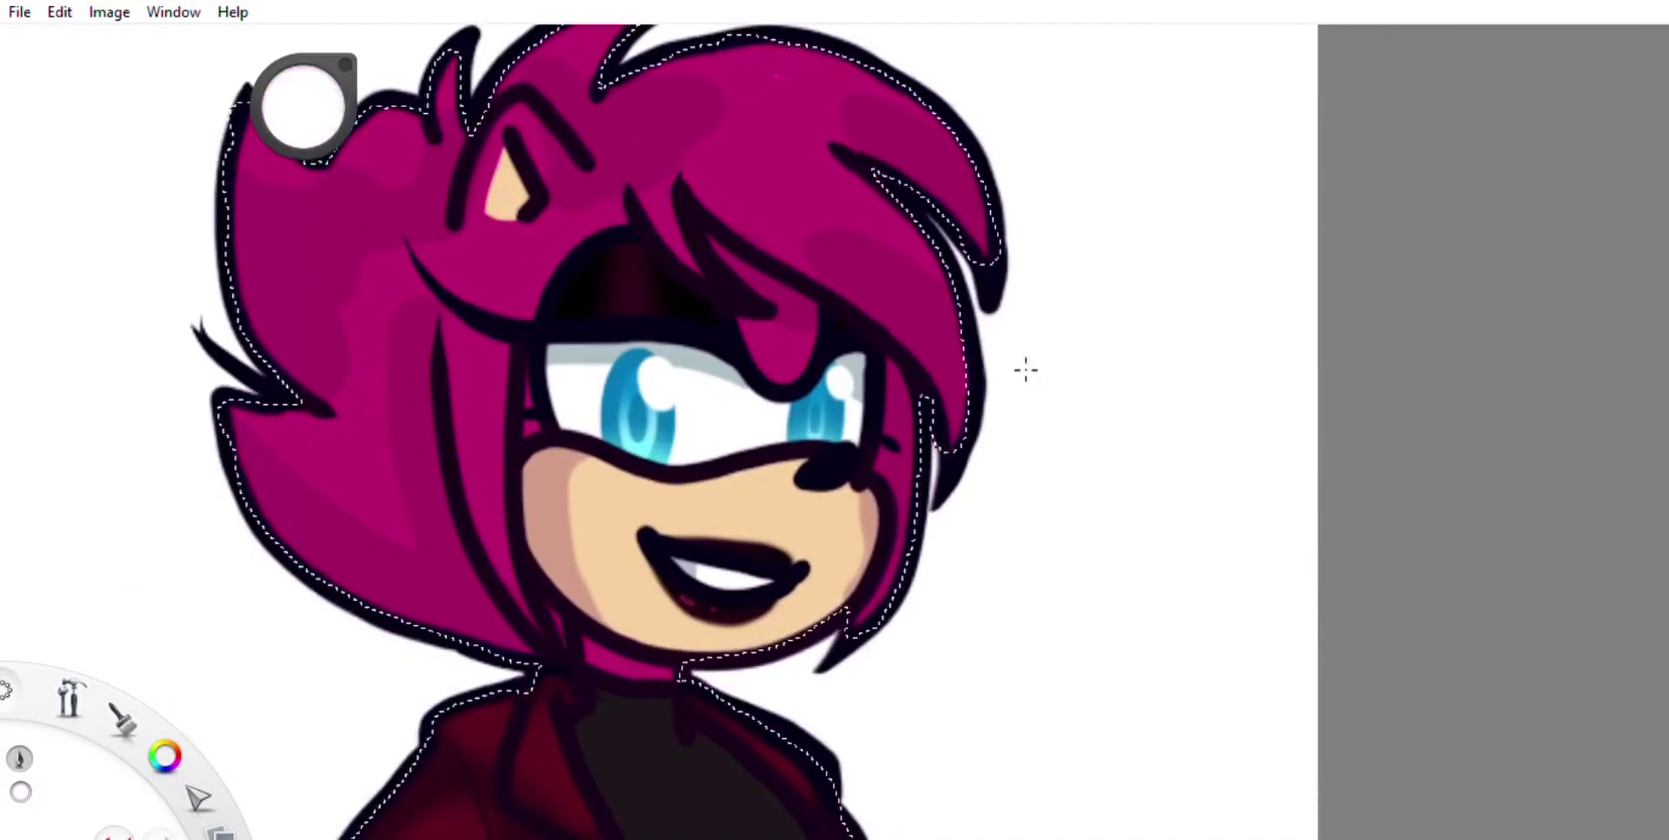
{"action": "scroll", "coordinate": [637, 642], "scroll_direction": "down", "scroll_amount": 3}
{"action": "scroll", "coordinate": [637, 642], "scroll_direction": "down", "scroll_amount": 3}
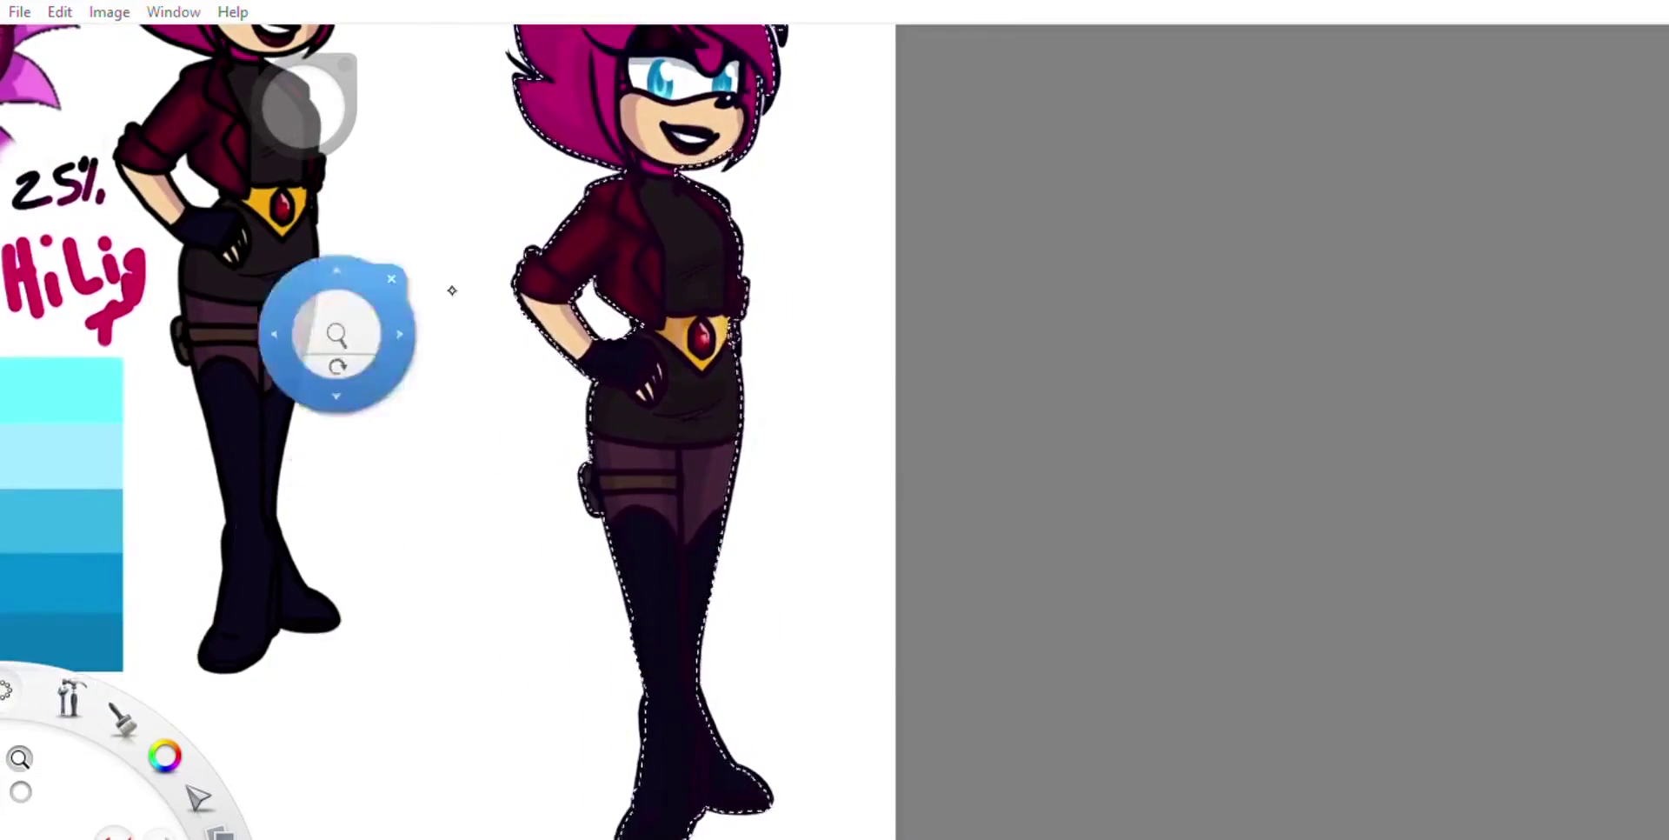
{"action": "left_click", "coordinate": [1474, 125], "text": "alt"}
{"action": "scroll", "coordinate": [1043, 362], "scroll_direction": "left", "scroll_amount": 3}
{"action": "left_click", "coordinate": [325, 418], "text": "alt"}
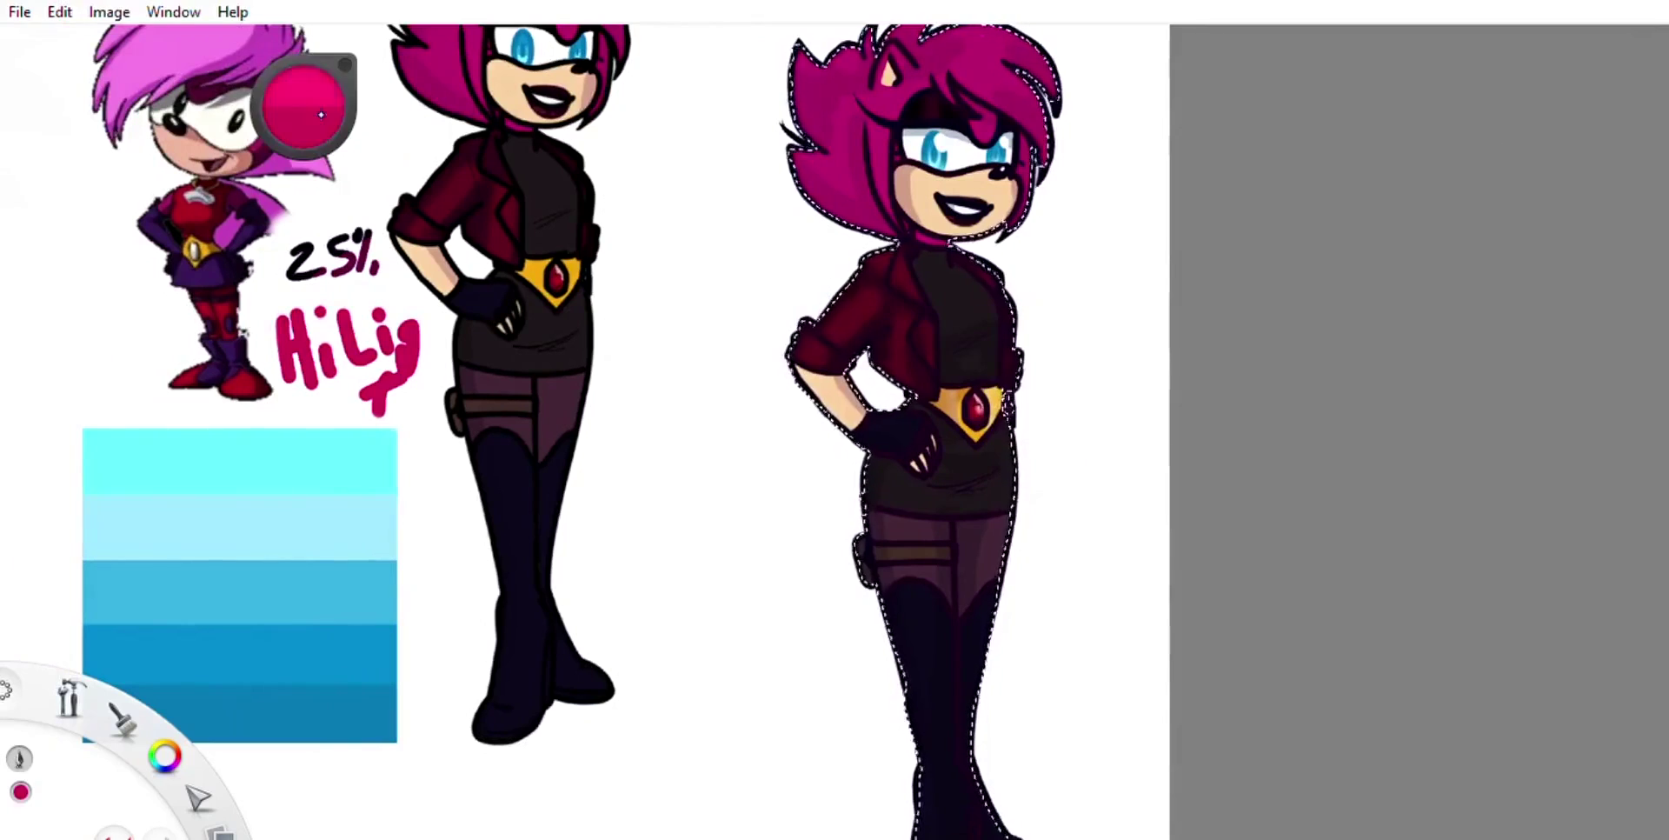
{"action": "scroll", "coordinate": [634, 305], "scroll_direction": "right", "scroll_amount": 3}
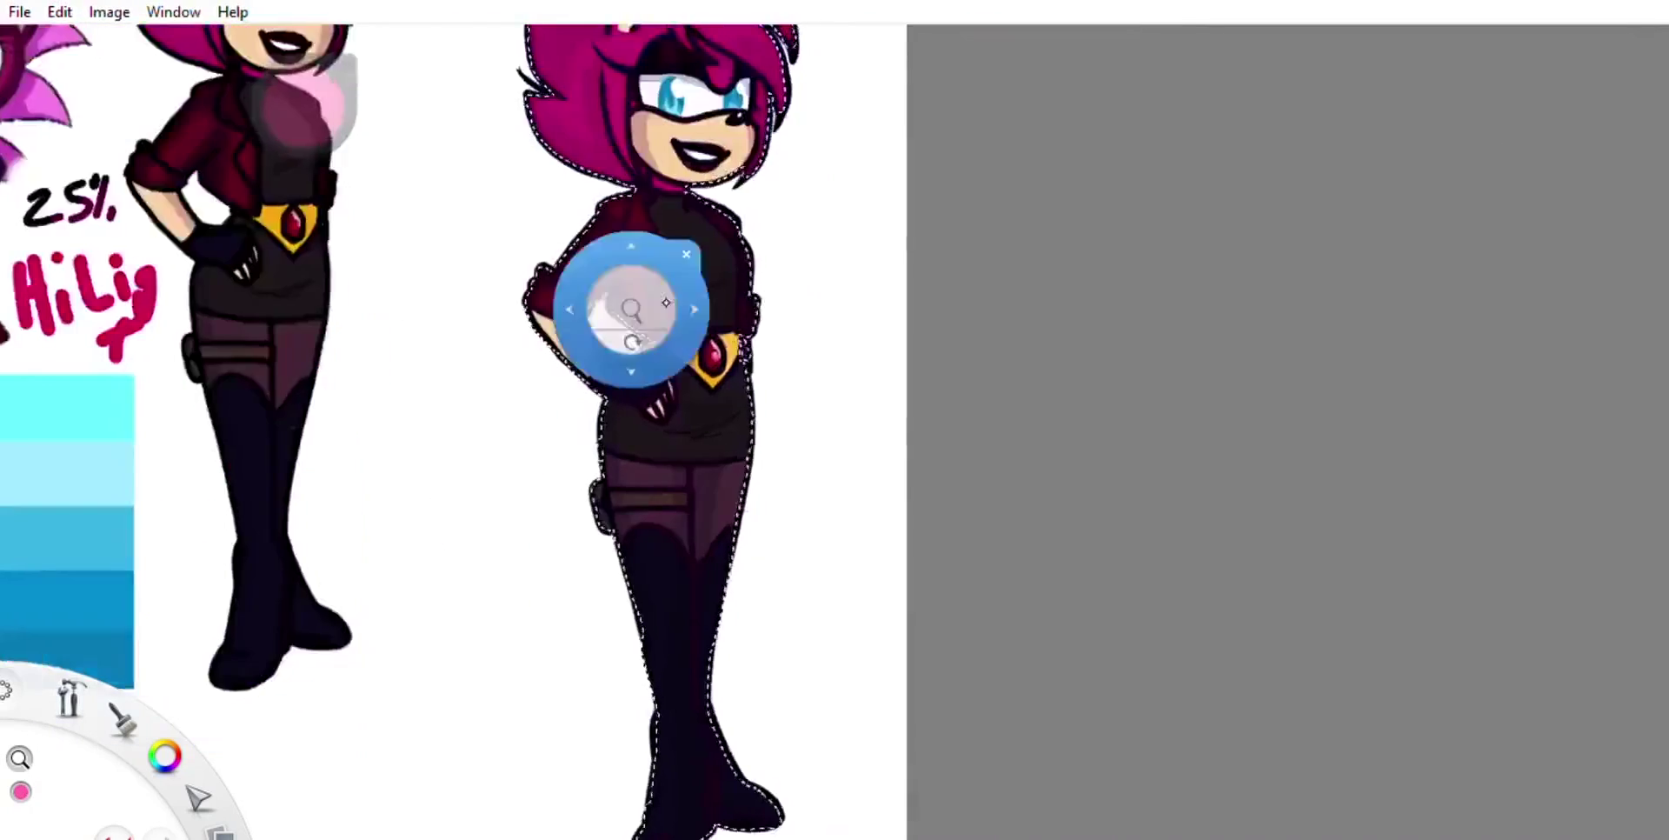
{"action": "scroll", "coordinate": [510, 271], "scroll_direction": "up", "scroll_amount": 3}
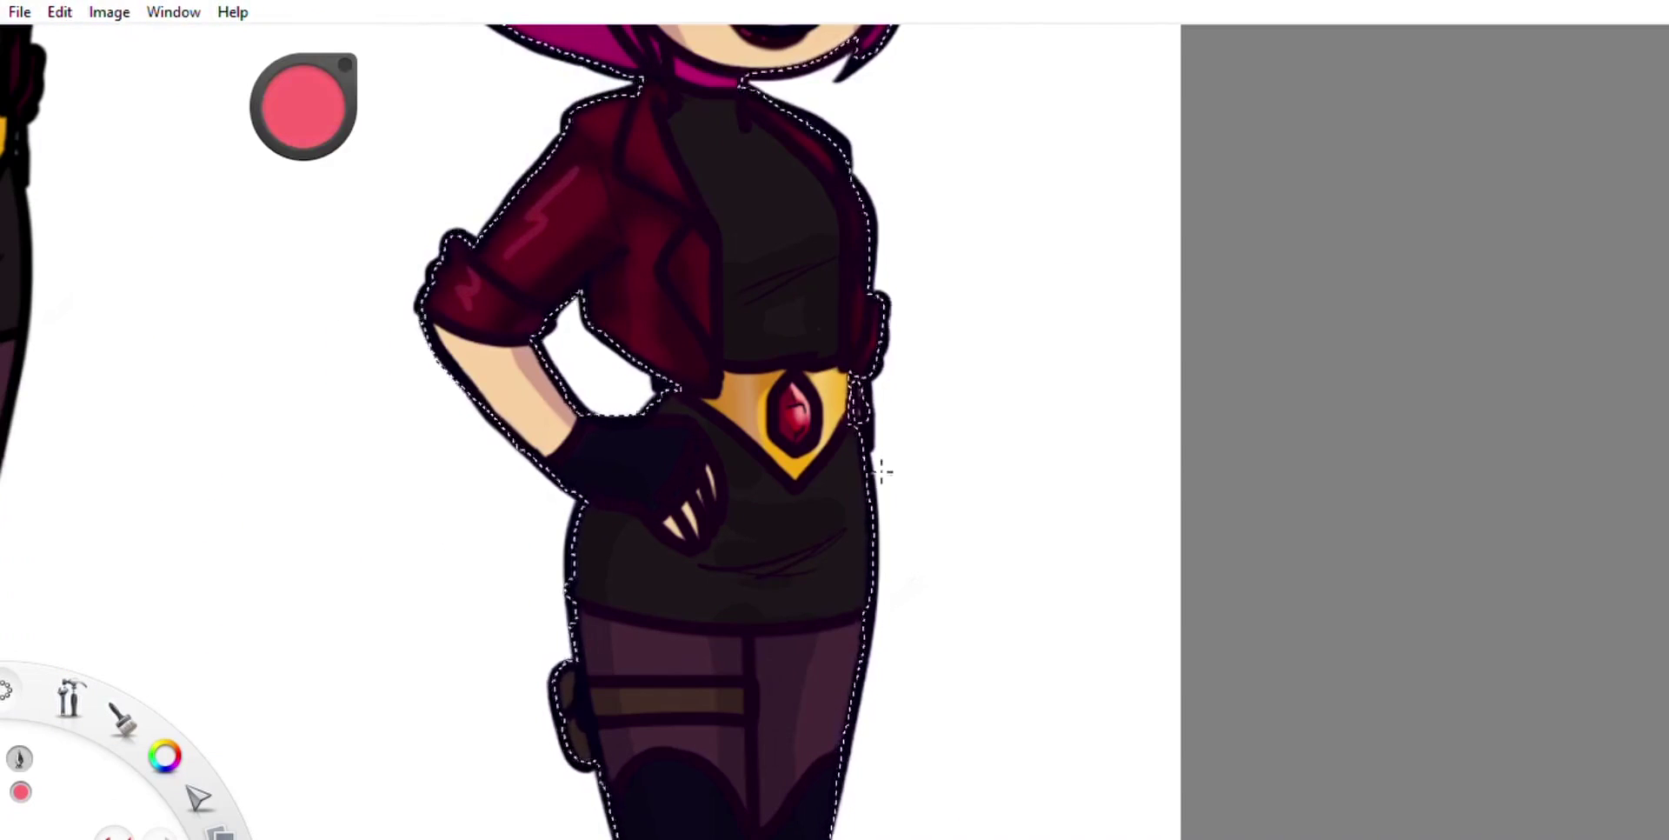
Step: Try a violet edge light on the skirt, and add pinkish red highlights to the jacket's lapel and front
{"action": "left_click_drag", "start_coordinate": [860, 532], "coordinate": [869, 432]}
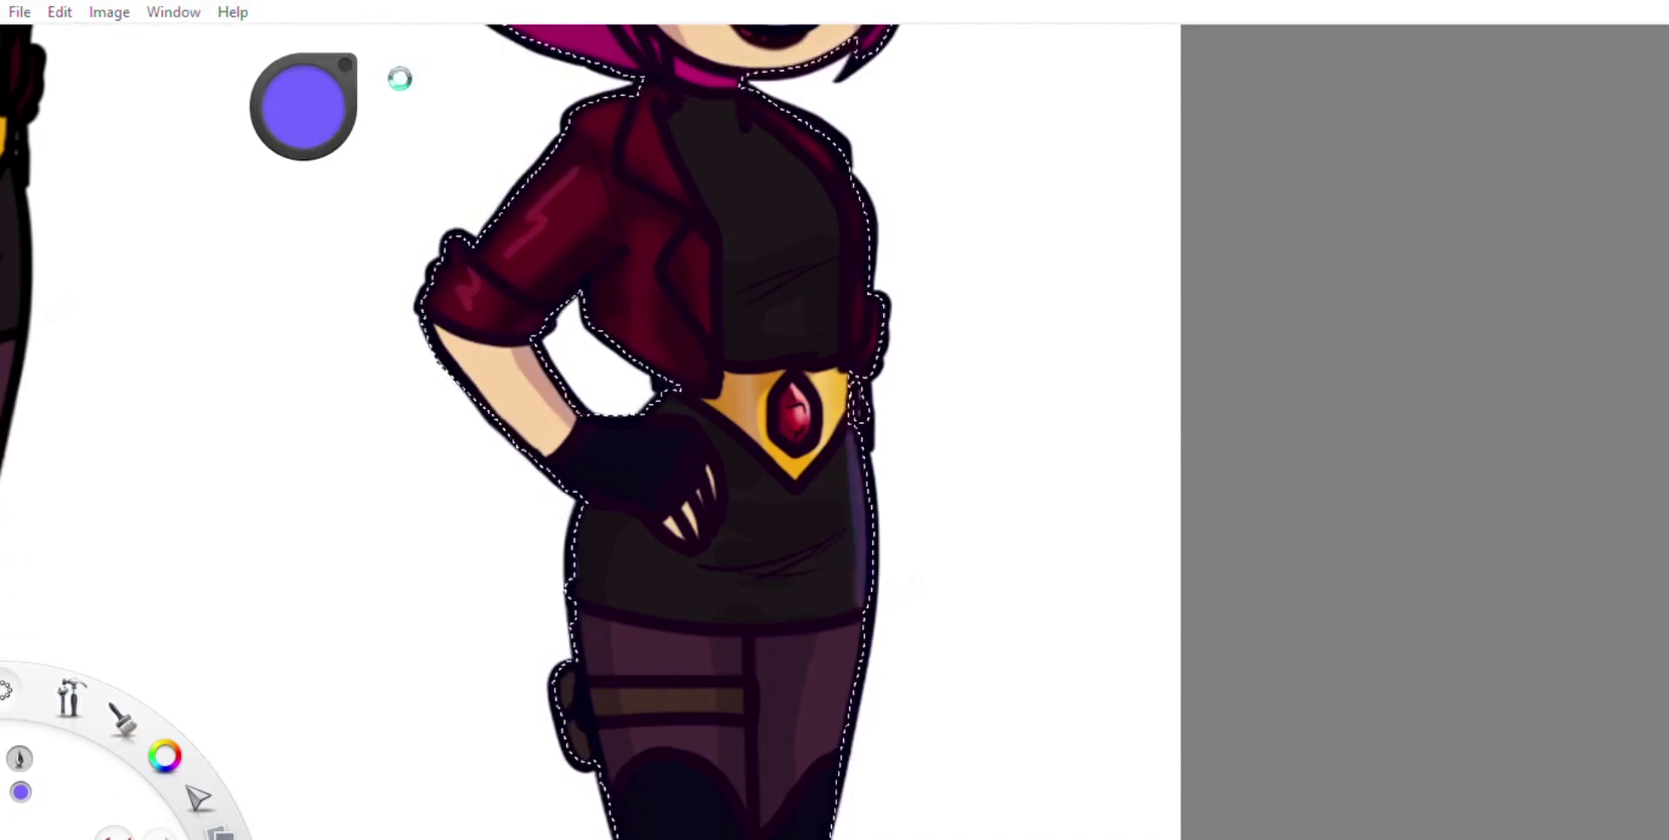
{"action": "left_click", "coordinate": [540, 217], "text": "alt"}
{"action": "left_click_drag", "start_coordinate": [641, 115], "coordinate": [672, 180]}
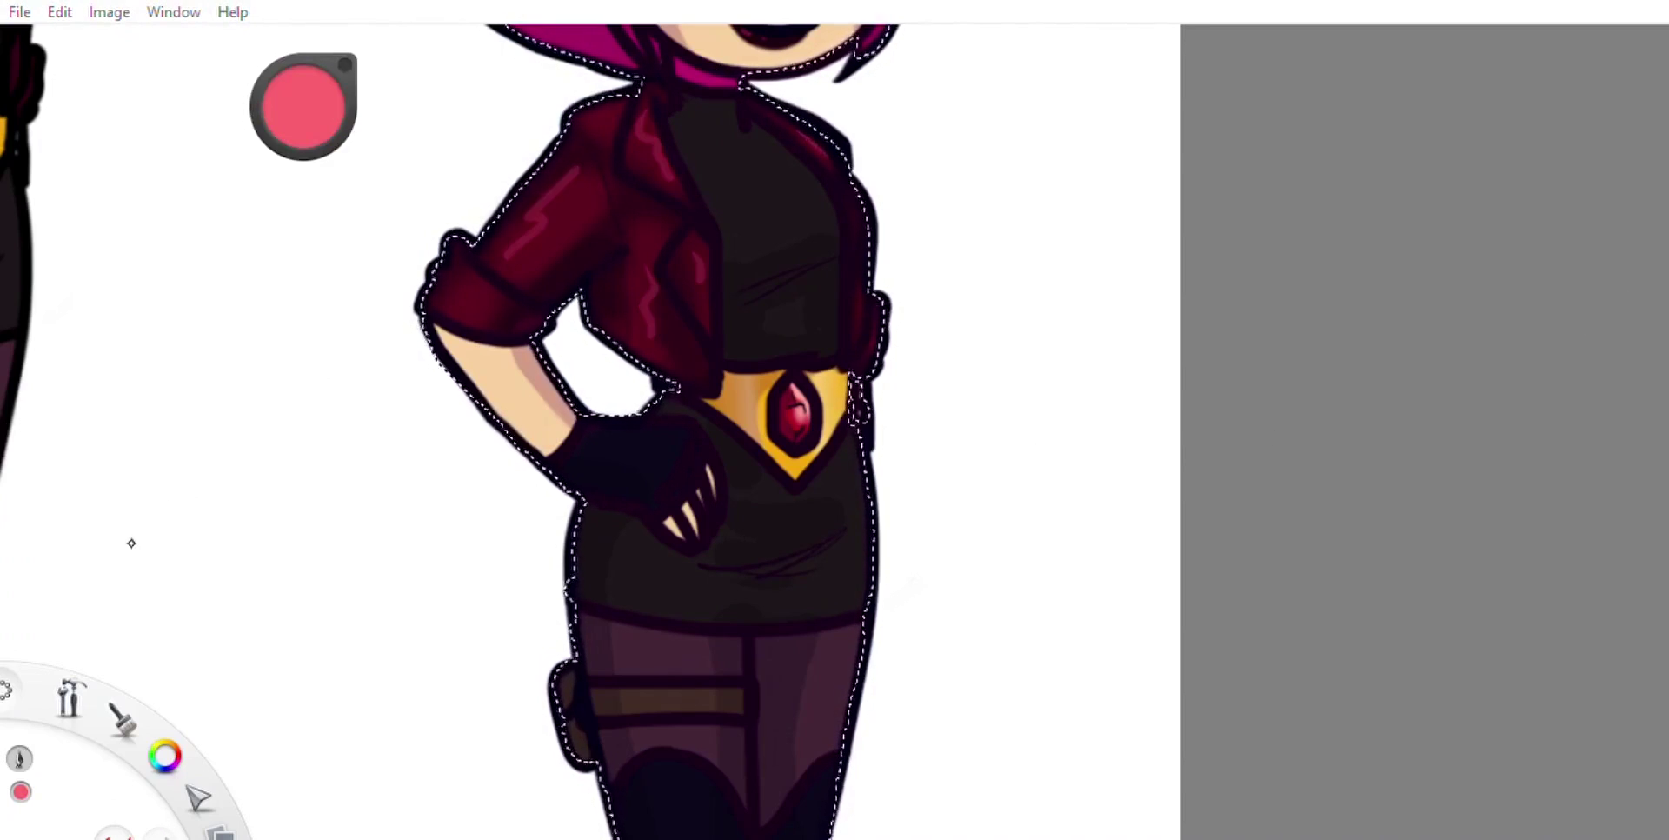
Step: Paint muted dark purple highlights on the second figure's top and around the skirt creases, trimming them with the eraser
{"action": "left_click", "coordinate": [862, 556], "text": "alt"}
{"action": "left_click", "coordinate": [869, 424], "text": "alt"}
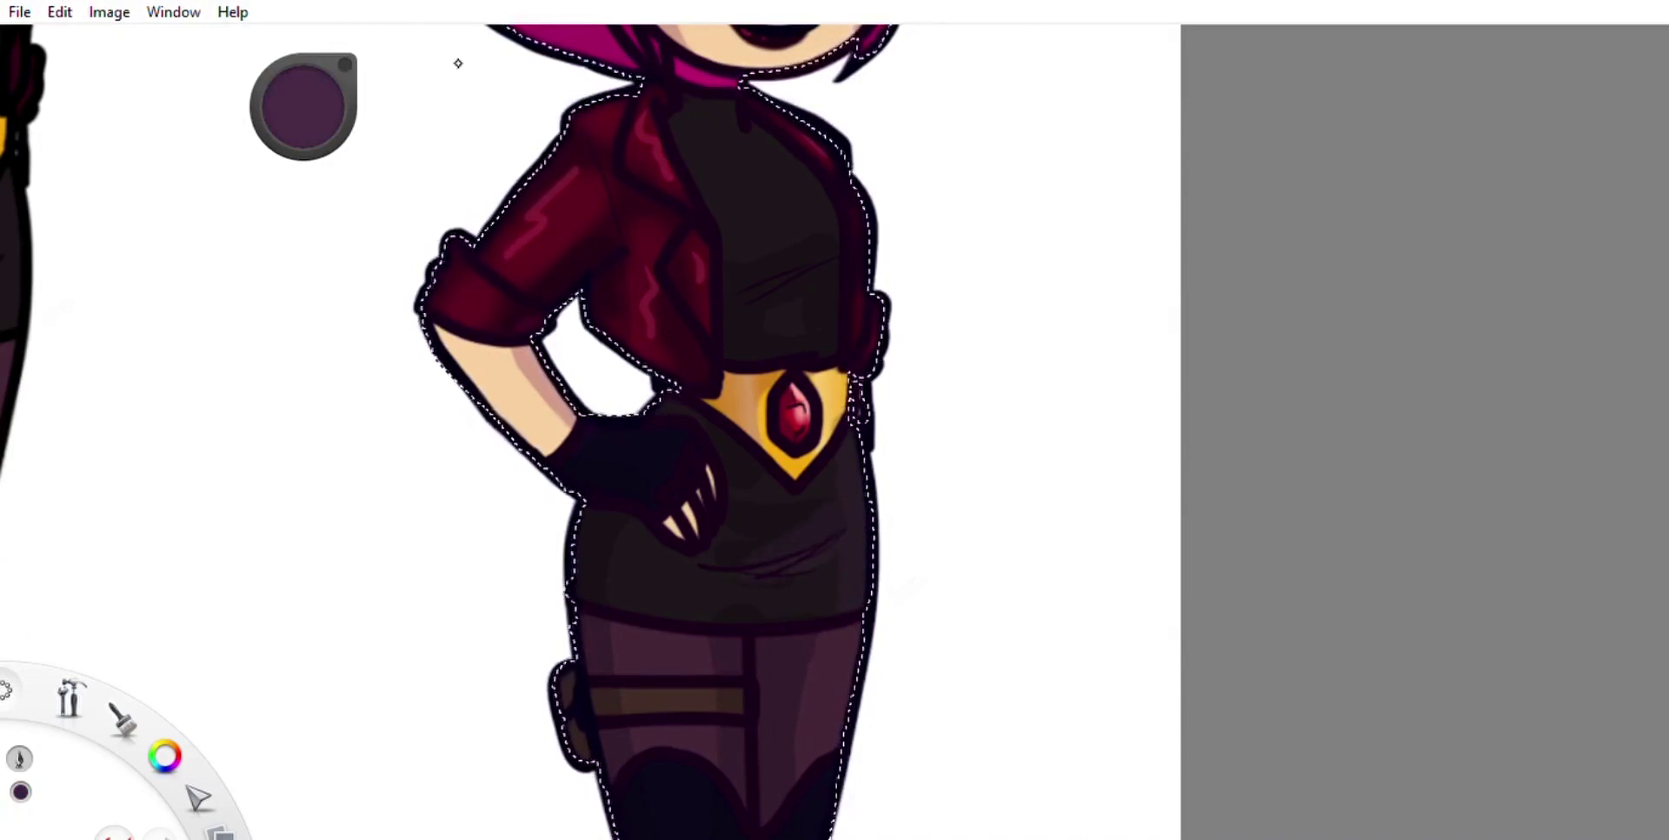
{"action": "key", "text": "e"}
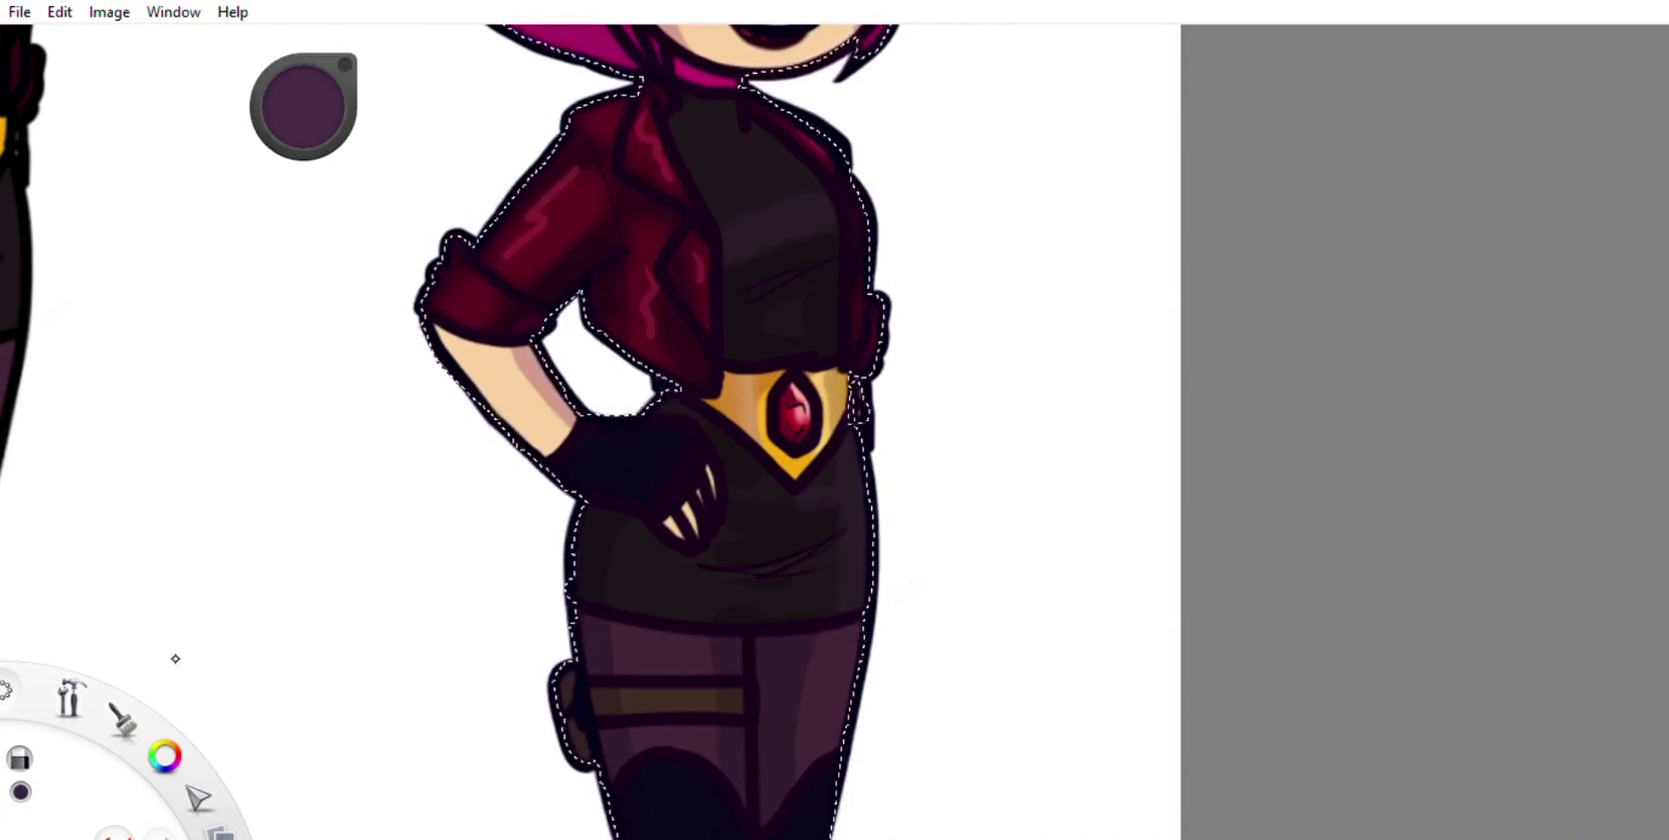
{"action": "left_click_drag", "start_coordinate": [773, 120], "coordinate": [753, 232]}
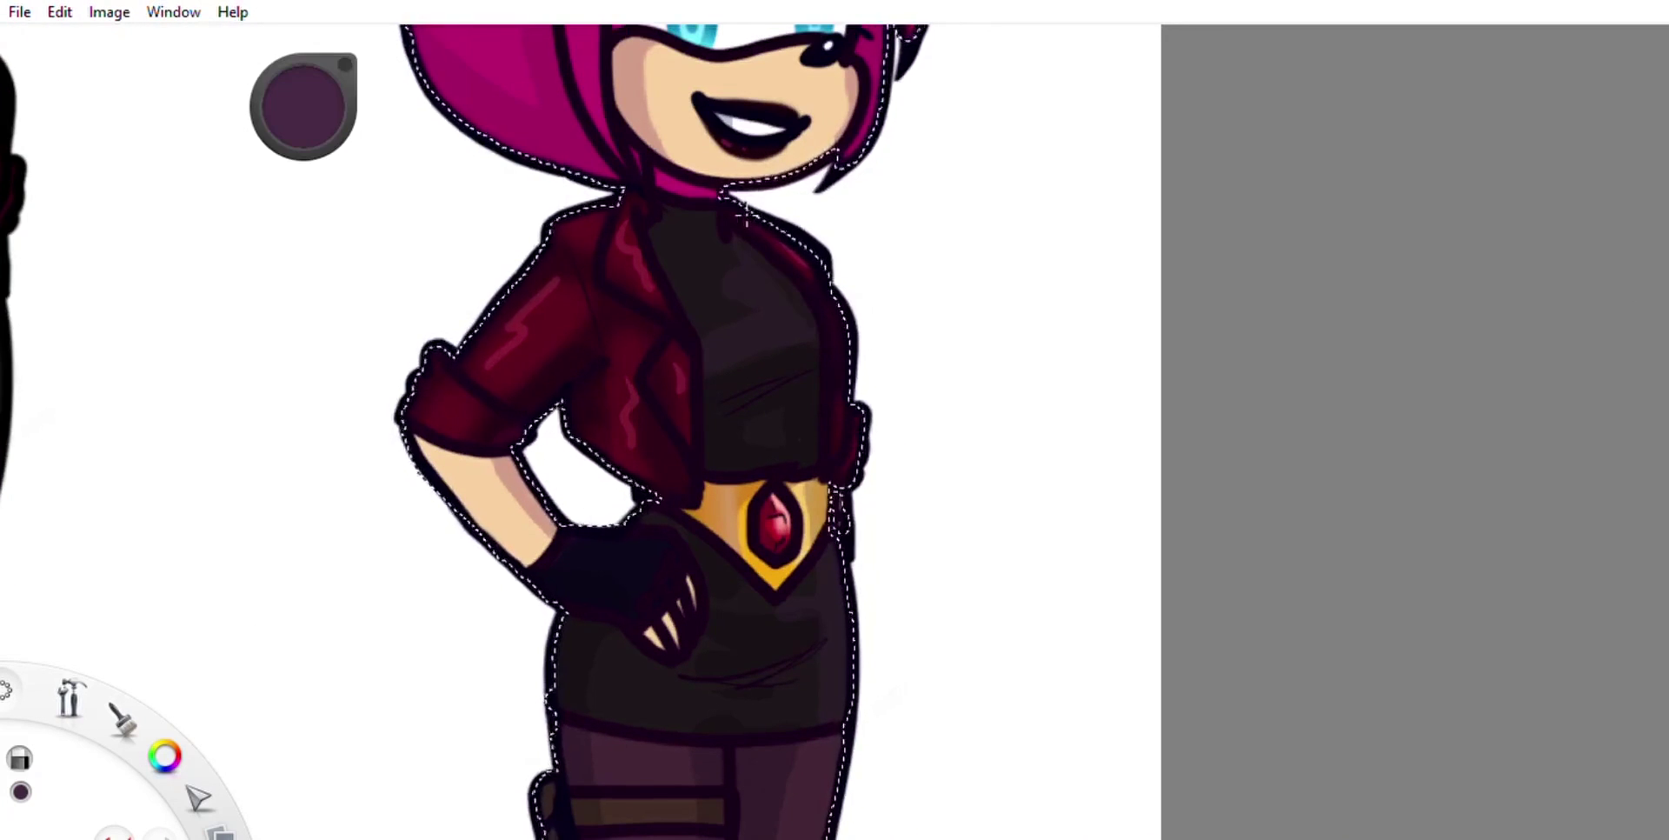
Step: Paint long muted dark purple highlights down the second figure's boots and trim them with the eraser
{"action": "left_click_drag", "start_coordinate": [596, 372], "coordinate": [809, 165]}
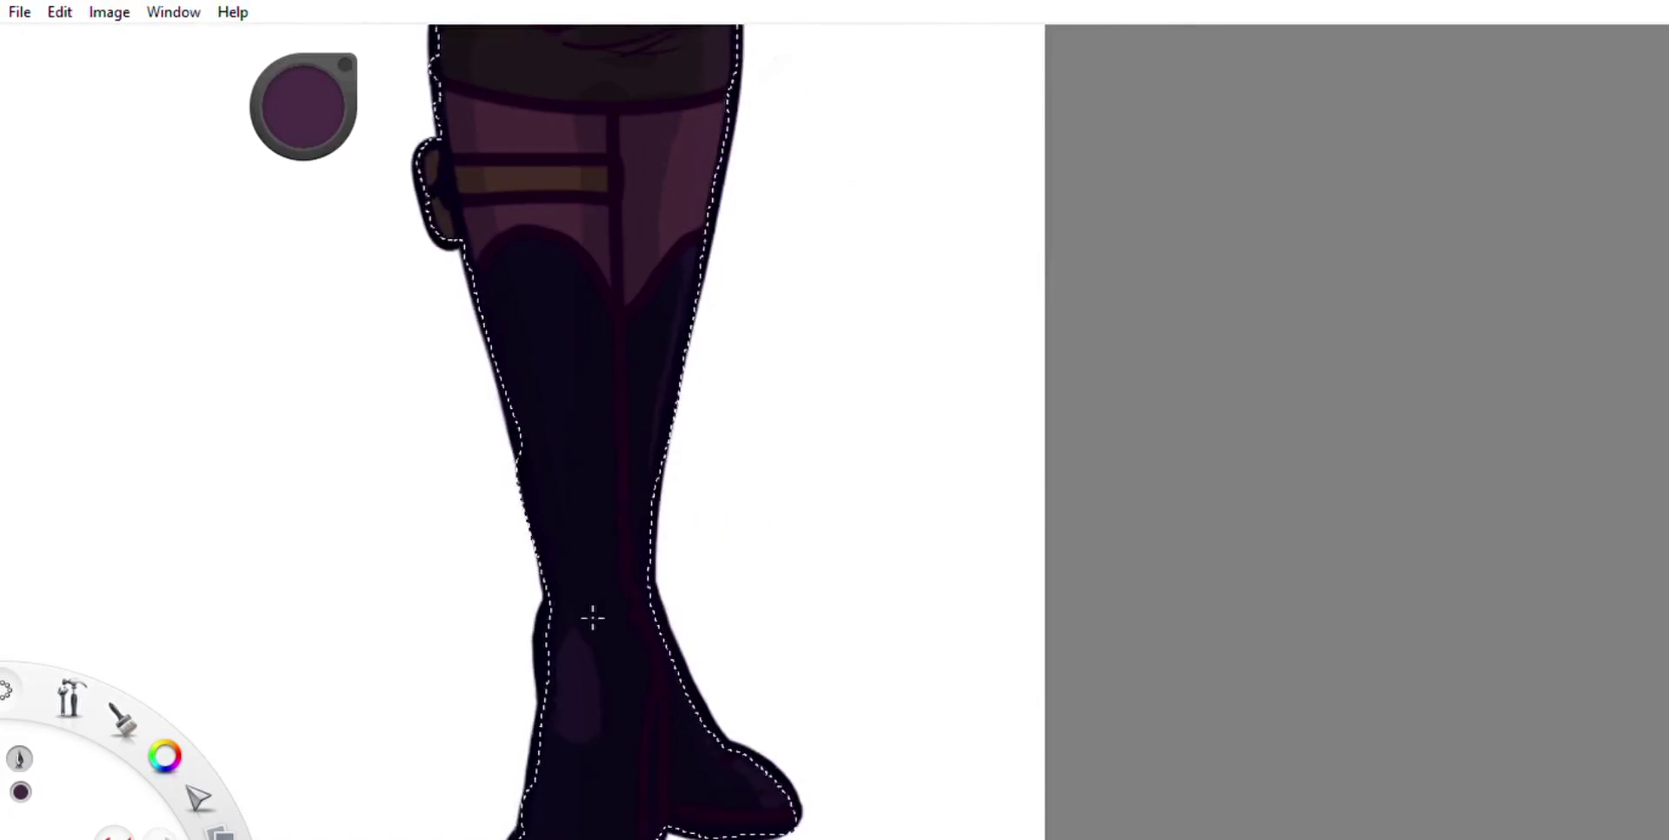
{"action": "left_click_drag", "start_coordinate": [592, 618], "coordinate": [526, 291]}
{"action": "key", "text": "e"}
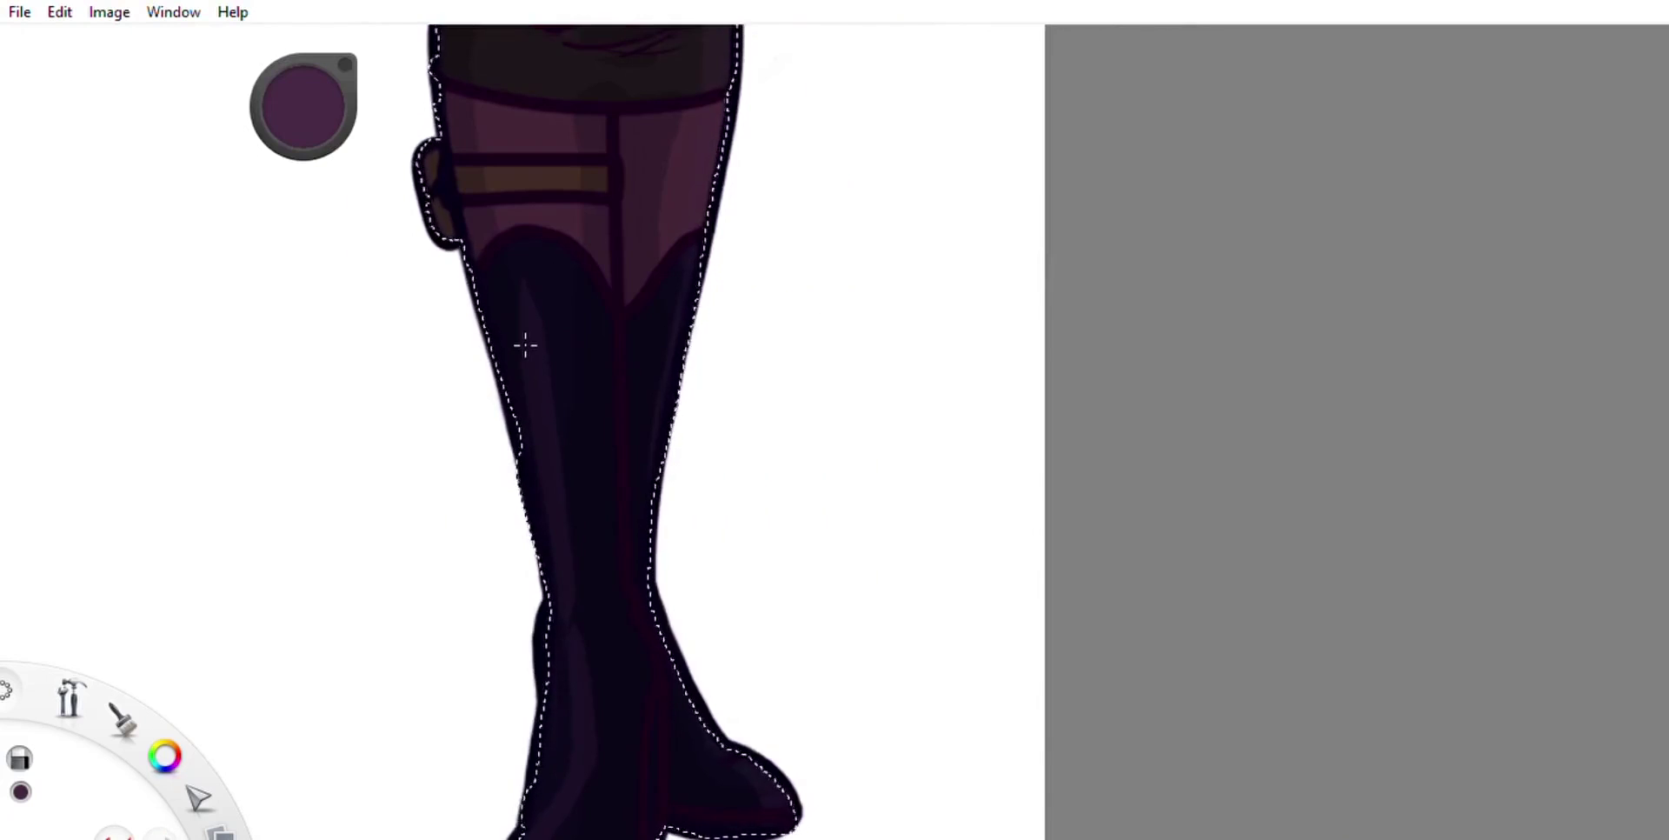
{"action": "scroll", "coordinate": [555, 157], "scroll_direction": "down", "scroll_amount": 5}
{"action": "scroll", "coordinate": [556, 157], "scroll_direction": "up", "scroll_amount": 4}
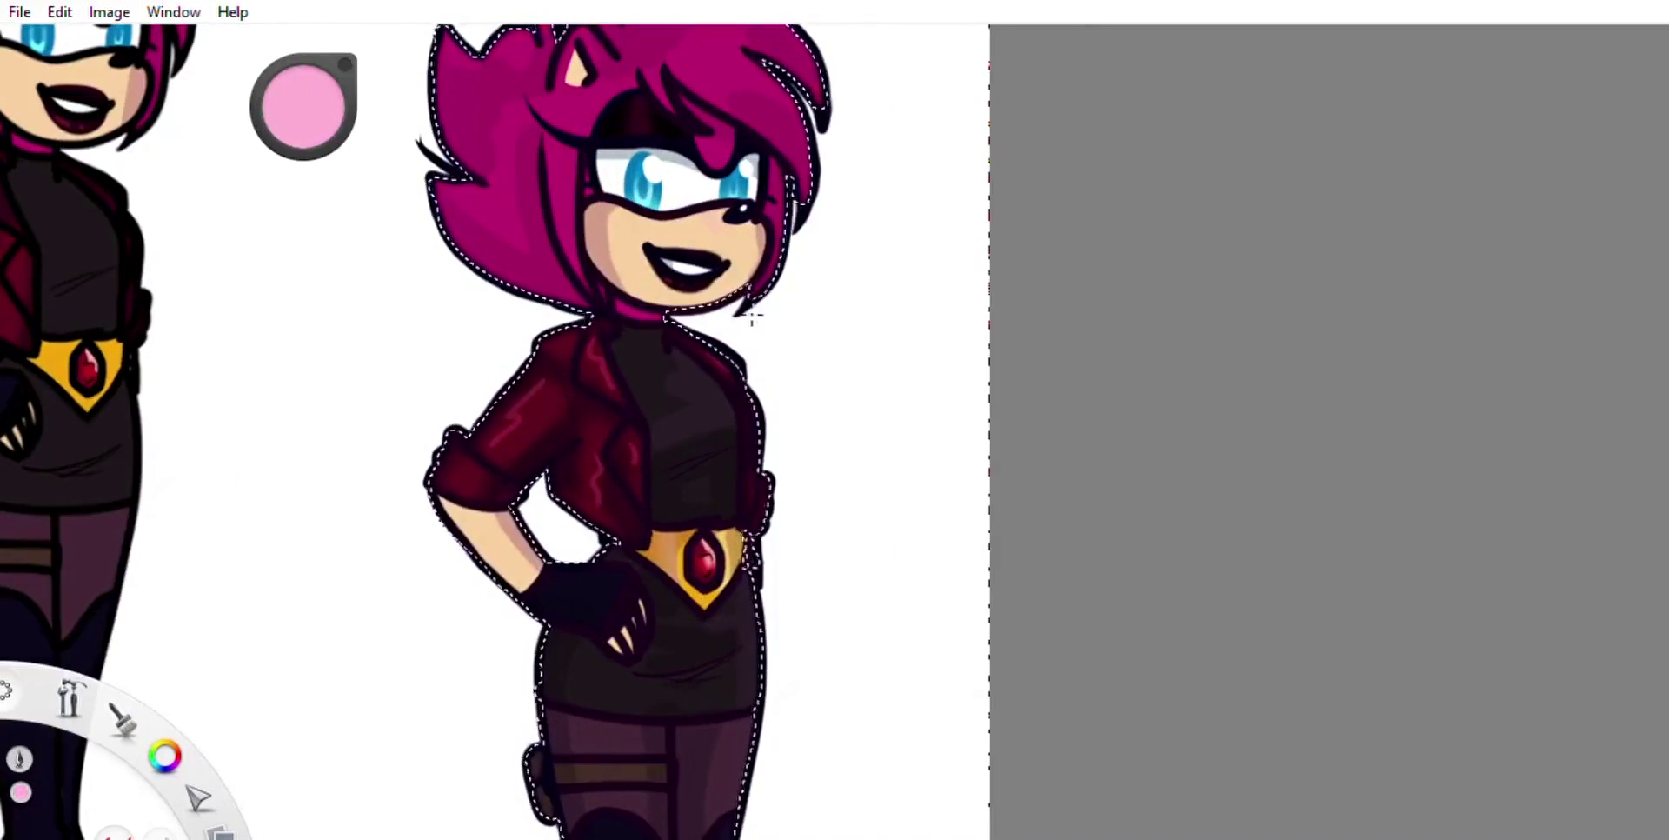
Step: Choose a very pale pink and paint zigzag highlights on the second figure's back hair spikes and bangs
{"action": "left_click", "coordinate": [735, 198], "text": "alt"}
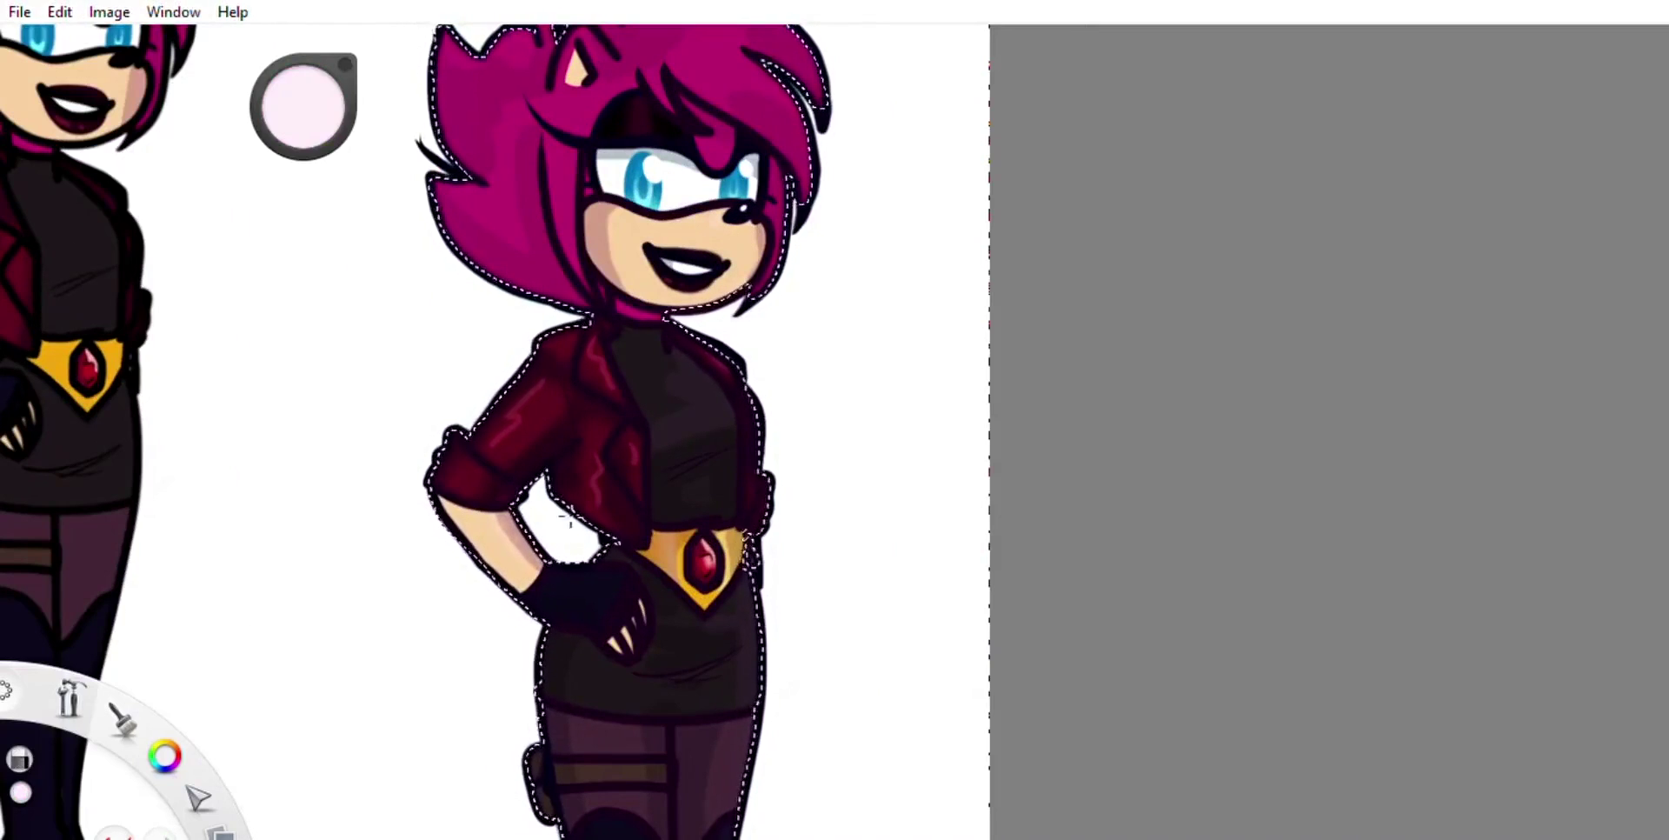
{"action": "key", "text": "space"}
{"action": "scroll", "coordinate": [578, 413], "scroll_direction": "down", "scroll_amount": 2}
{"action": "scroll", "coordinate": [609, 296], "scroll_direction": "down", "scroll_amount": 2}
{"action": "scroll", "coordinate": [577, 168], "scroll_direction": "up", "scroll_amount": 4}
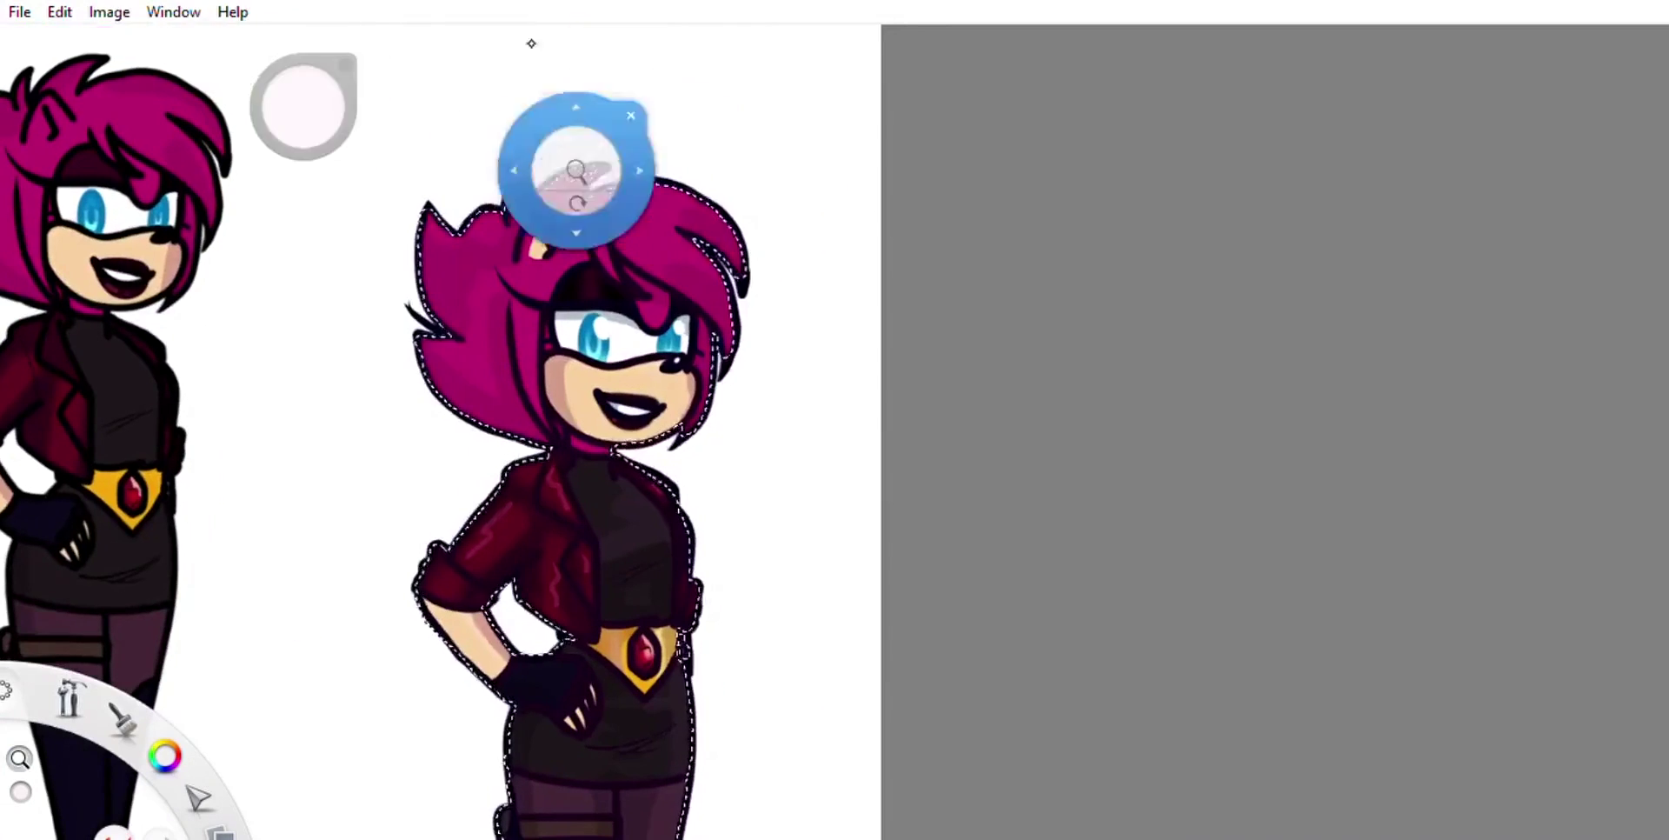
{"action": "left_click_drag", "start_coordinate": [451, 261], "coordinate": [483, 354]}
{"action": "left_click_drag", "start_coordinate": [648, 225], "coordinate": [680, 202]}
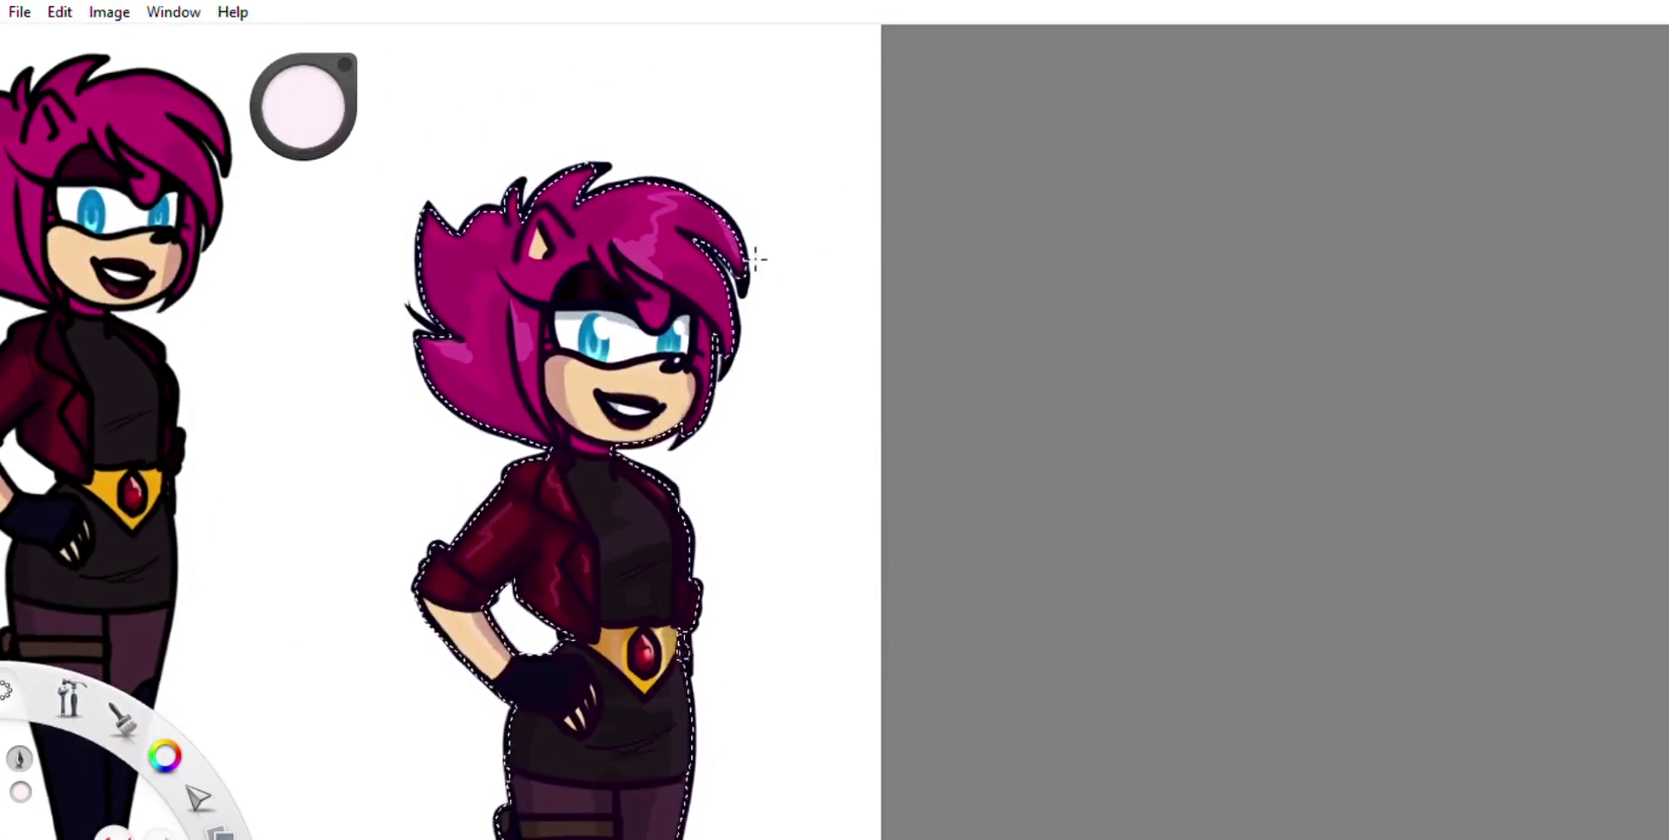
Step: Review the whole shaded and highlighted figure beside the flat-colored version and the reference image
{"action": "key", "text": "space"}
{"action": "scroll", "coordinate": [588, 149], "scroll_direction": "down", "scroll_amount": 2}
{"action": "left_click_drag", "start_coordinate": [589, 149], "coordinate": [652, 608]}
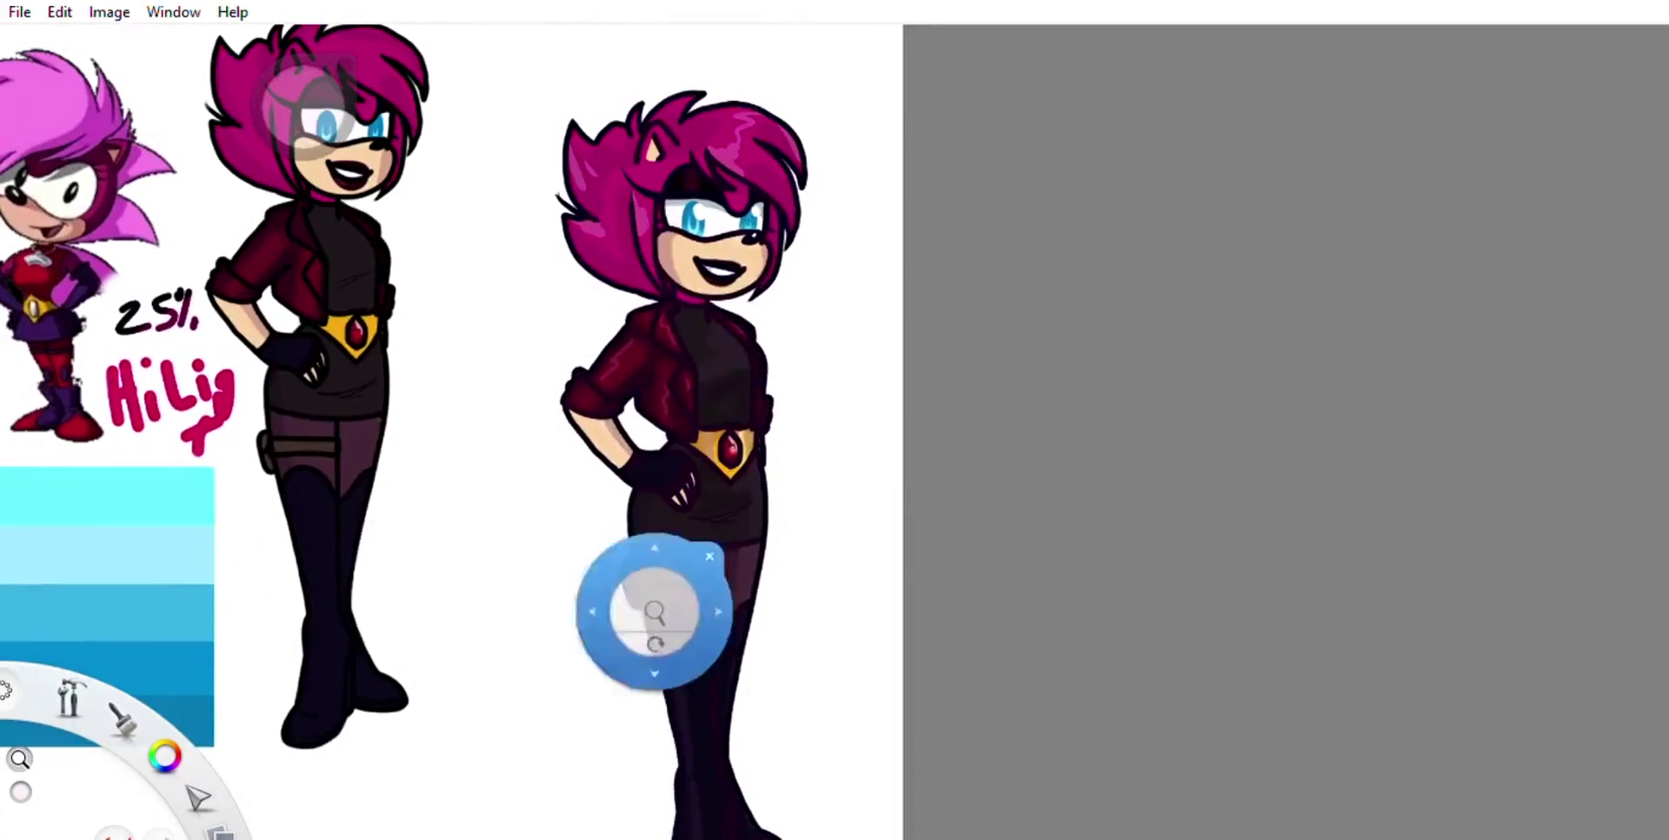
{"action": "scroll", "coordinate": [336, 566], "scroll_direction": "up", "scroll_amount": 2}
{"action": "scroll", "coordinate": [337, 566], "scroll_direction": "down", "scroll_amount": 2}
{"action": "left_click_drag", "start_coordinate": [715, 495], "coordinate": [782, 459]}
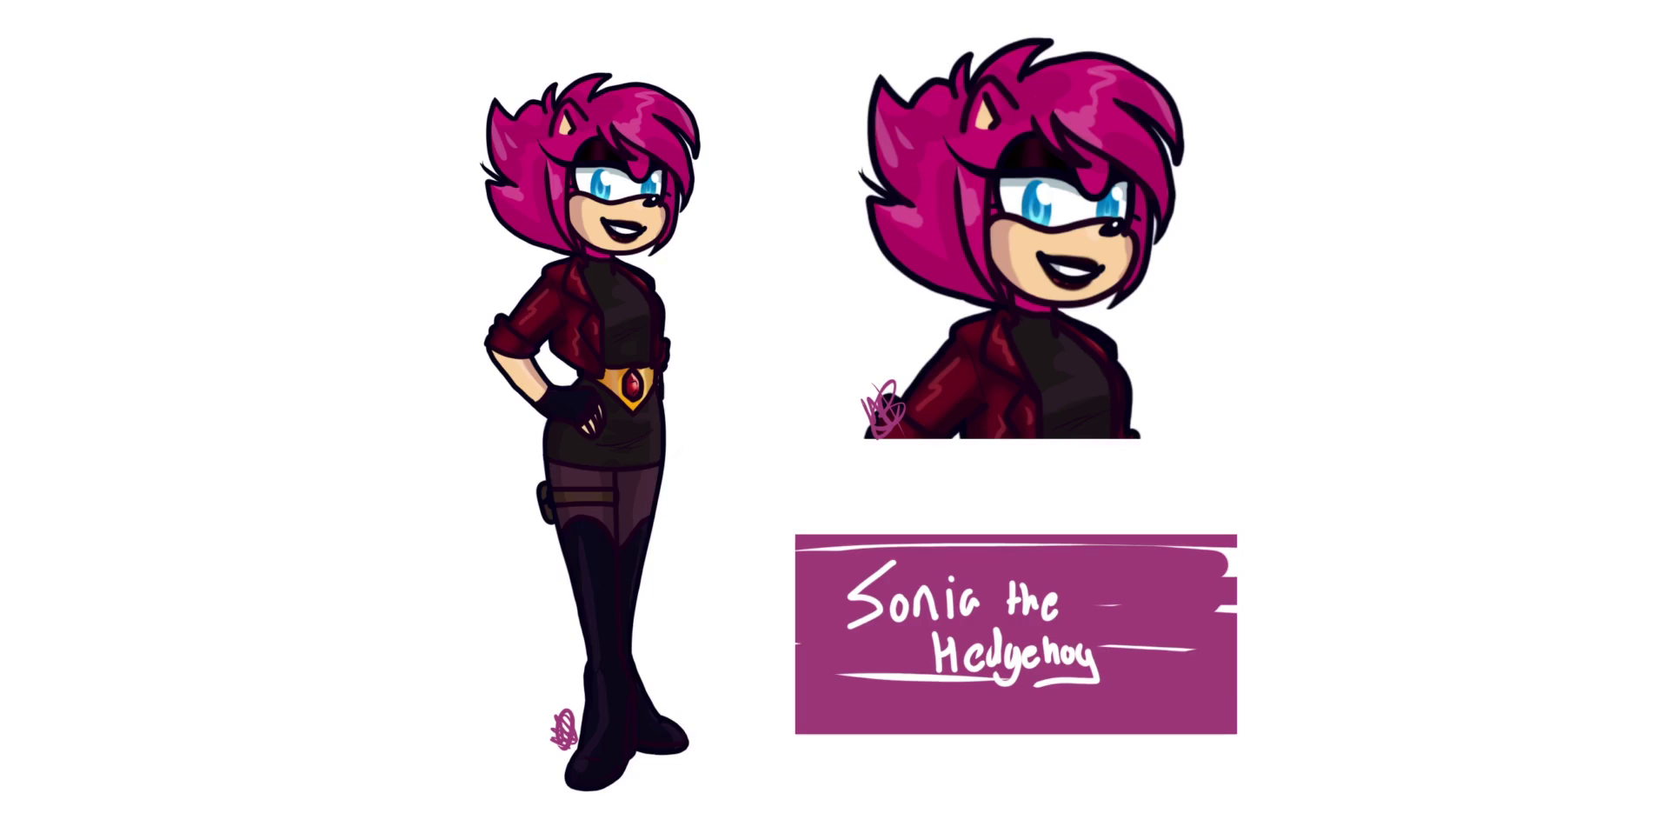